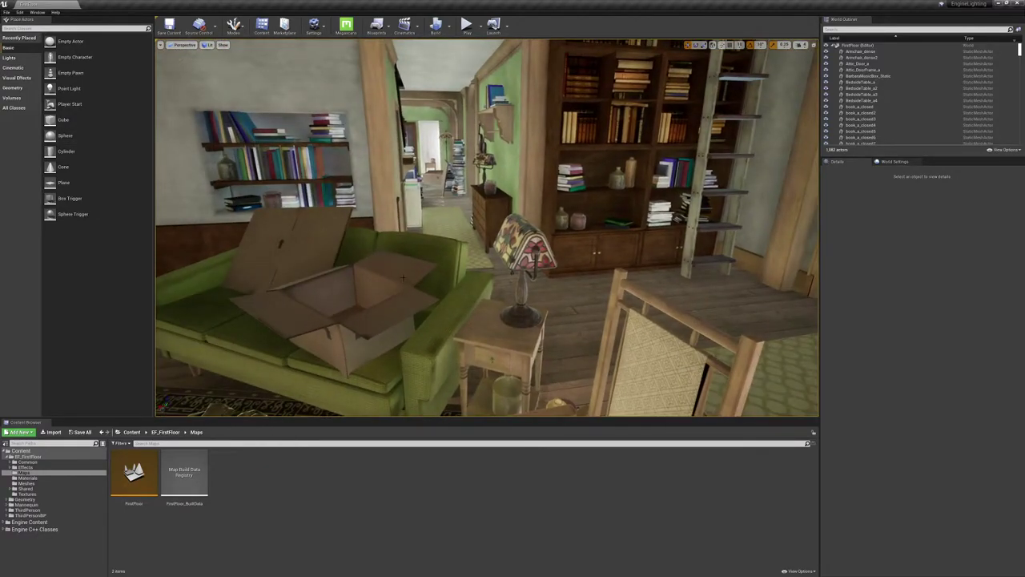
# Place a basic cube on the wooden floor beside the patterned carpet runner, and delete it again
pyautogui.moveTo(403, 278); pyautogui.dragTo(523, 198, button='right')
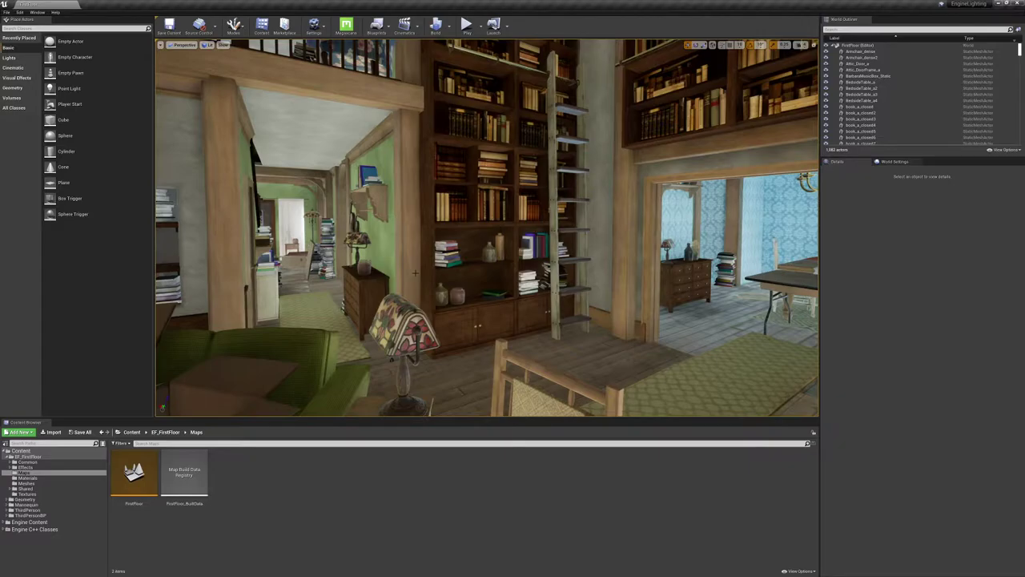
pyautogui.moveTo(487, 228); pyautogui.dragTo(512, 320, button='right')
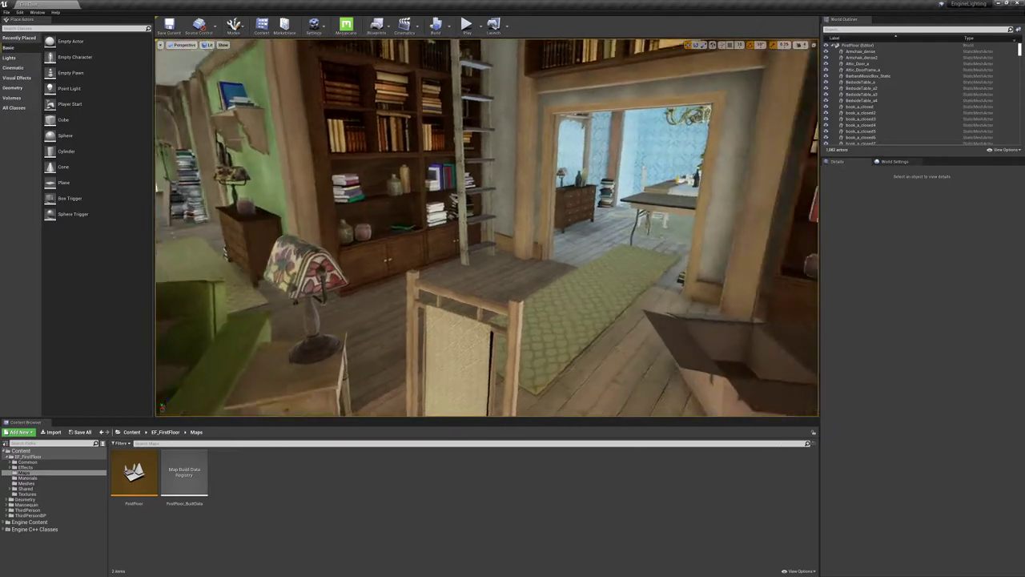
pyautogui.moveTo(465, 265); pyautogui.dragTo(530, 250, button='right')
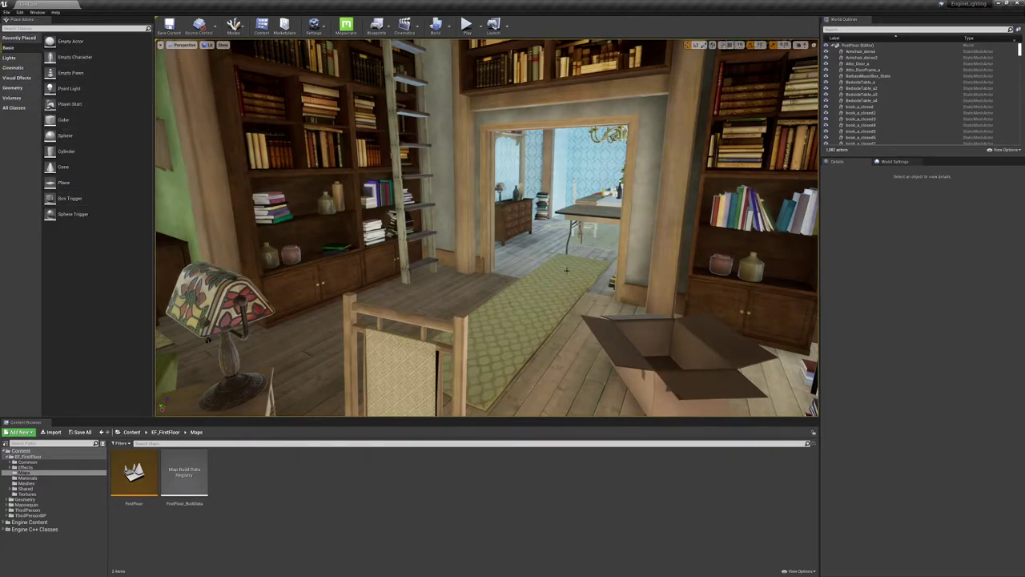
pyautogui.moveTo(588, 284); pyautogui.dragTo(485, 199, button='right')
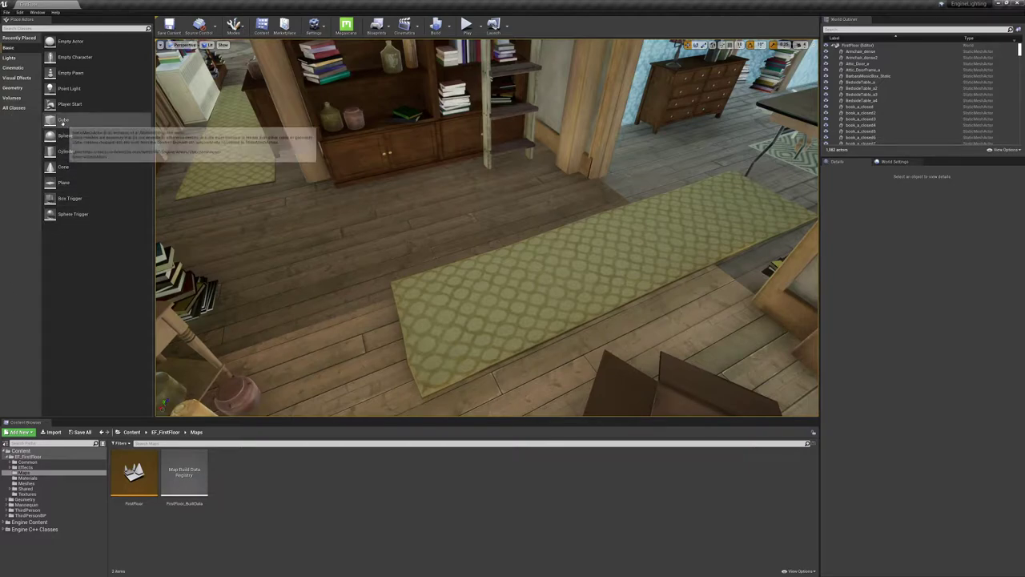
pyautogui.moveTo(63, 122); pyautogui.dragTo(408, 277)
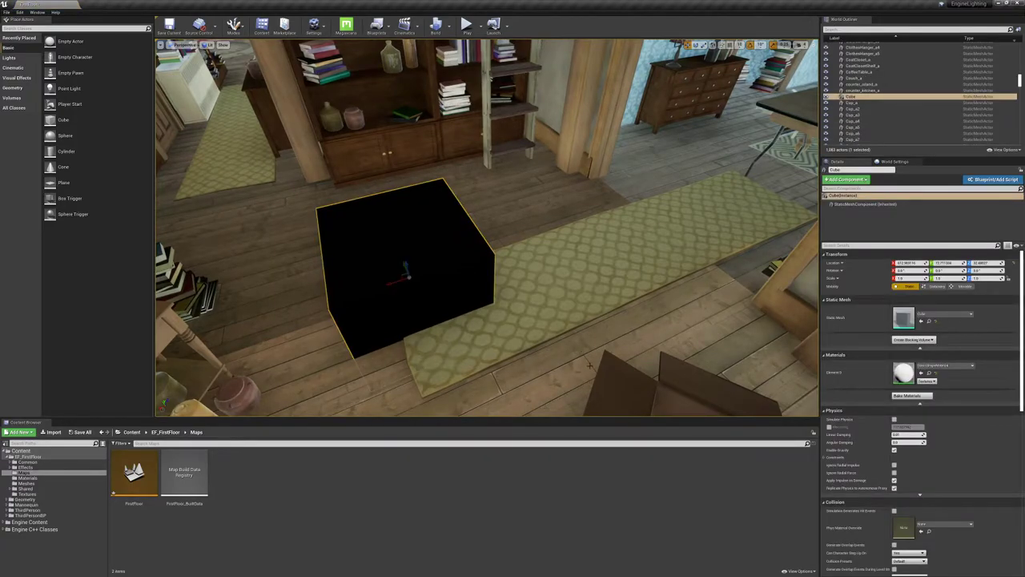
pyautogui.press('Delete')
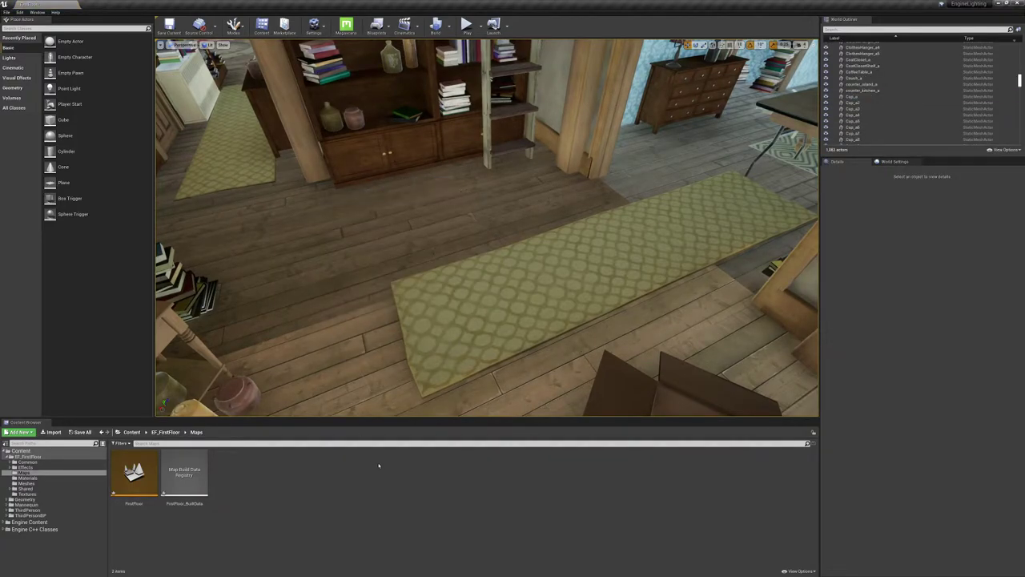
# Tour the house interior and examine the lighting in the library, entrance hall and kitchen
pyautogui.moveTo(523, 389); pyautogui.dragTo(545, 200, button='right')
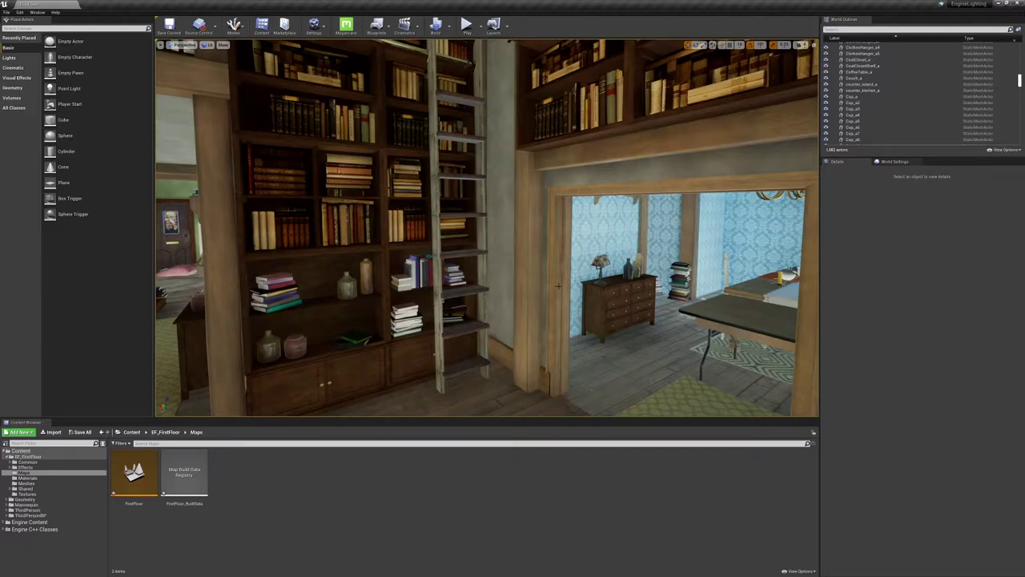
pyautogui.moveTo(487, 227); pyautogui.dragTo(376, 246, button='right')
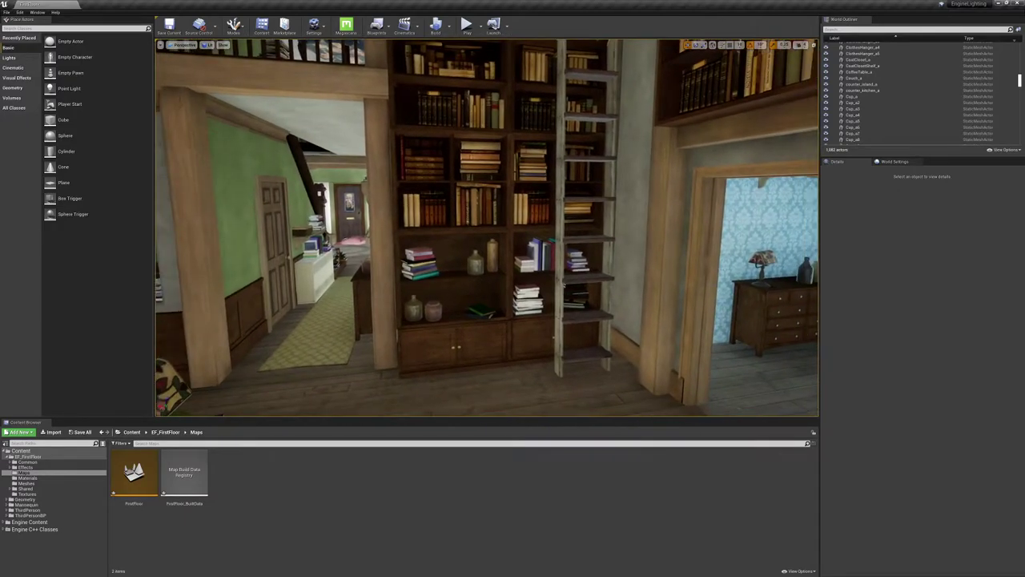
pyautogui.moveTo(487, 227); pyautogui.dragTo(344, 205, button='right')
pyautogui.press('w')
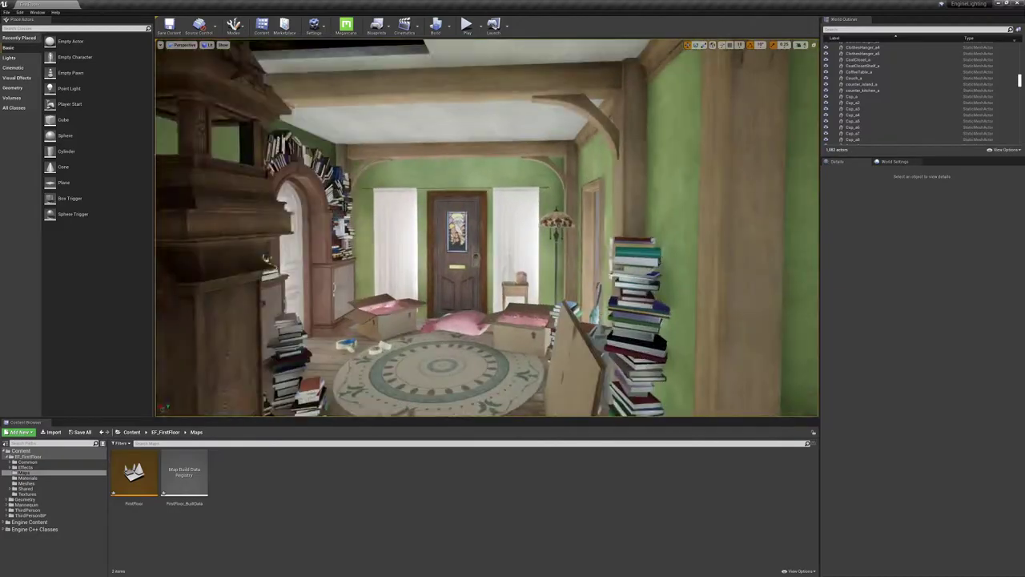
pyautogui.moveTo(487, 227)
pyautogui.mouseDown(button='right')
pyautogui.moveTo(609, 229)
pyautogui.moveTo(505, 223)
pyautogui.mouseUp(button='right')
pyautogui.press('w')
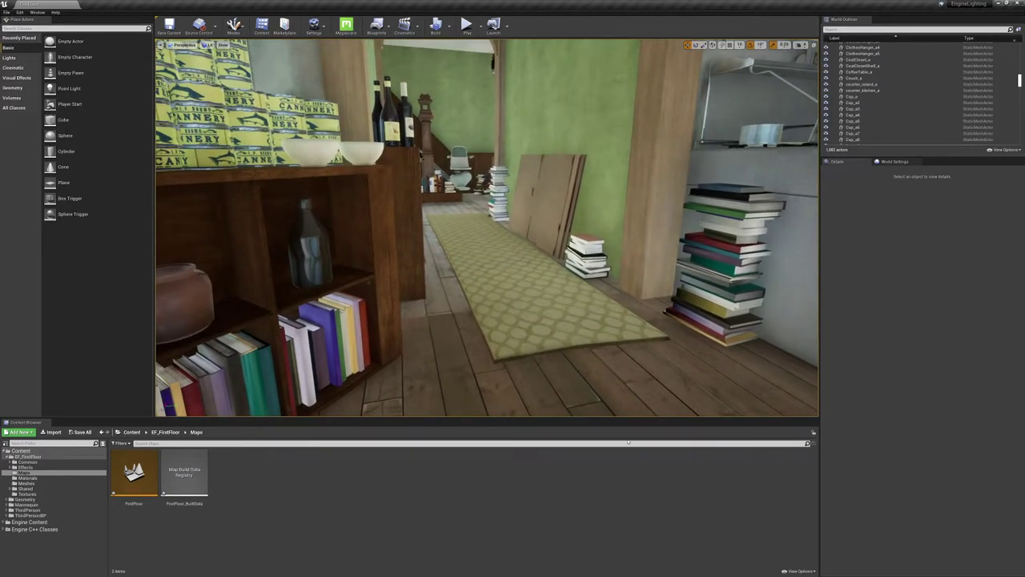
pyautogui.moveTo(599, 348); pyautogui.dragTo(272, 341, button='right')
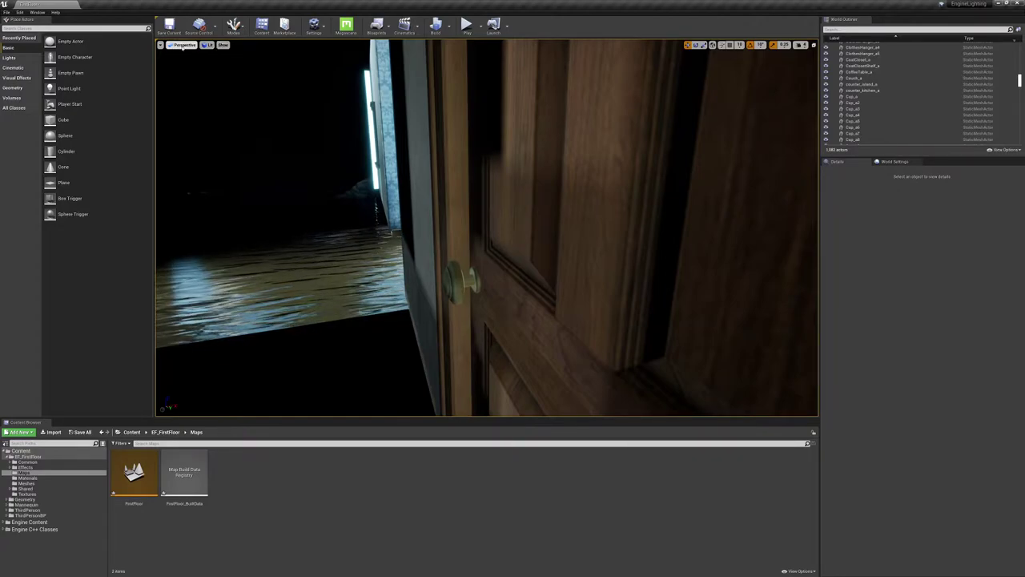
# Switch the viewport to the Unlit view mode and inspect the kitchen without lighting
pyautogui.click(181, 46)
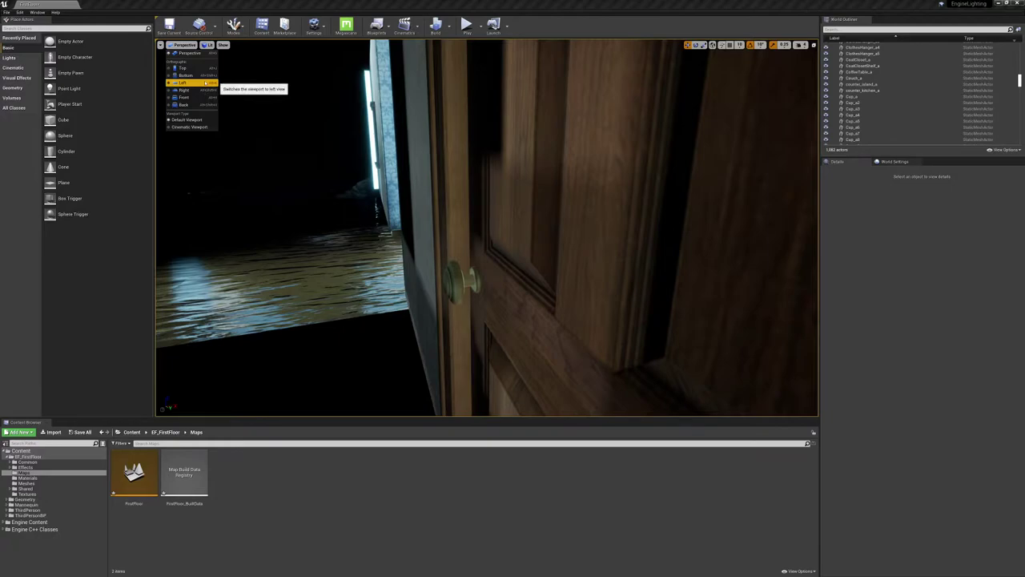
pyautogui.click(206, 45)
pyautogui.click(207, 44)
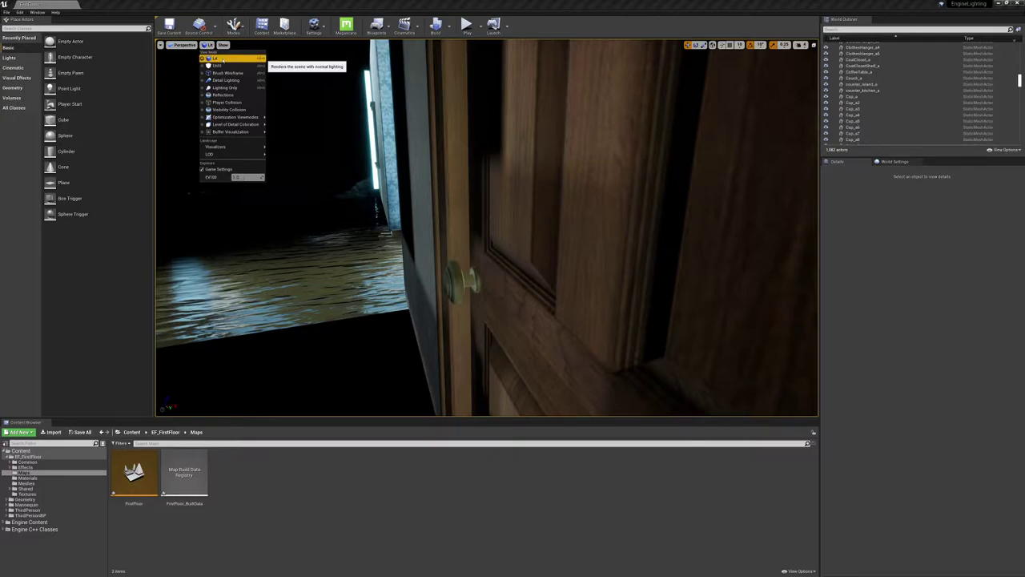
pyautogui.click(223, 66)
pyautogui.moveTo(229, 67); pyautogui.dragTo(480, 66, button='right')
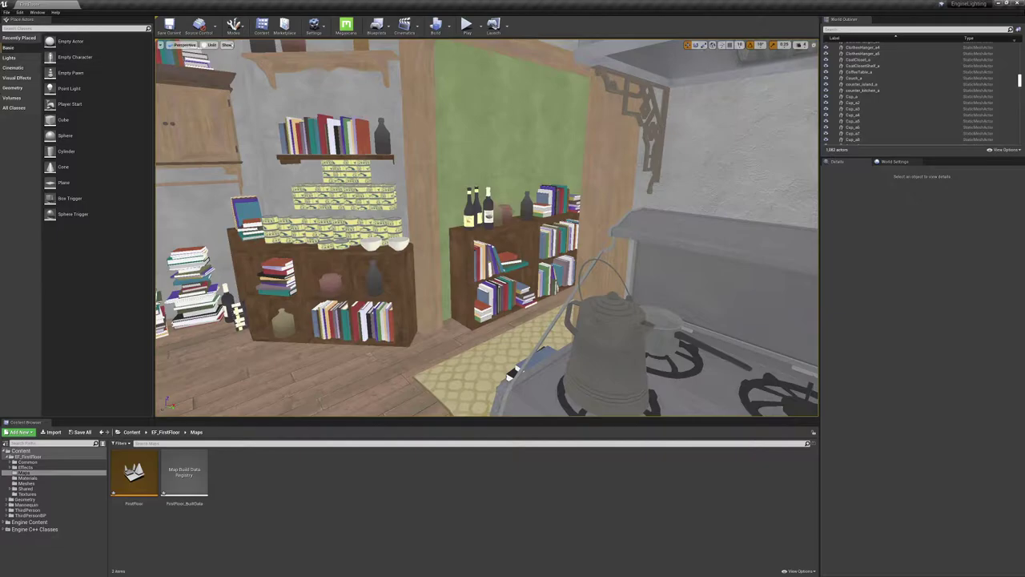
# Switch the viewport to the Brush Wireframe view mode and inspect the meshes around the stove
pyautogui.click(212, 45)
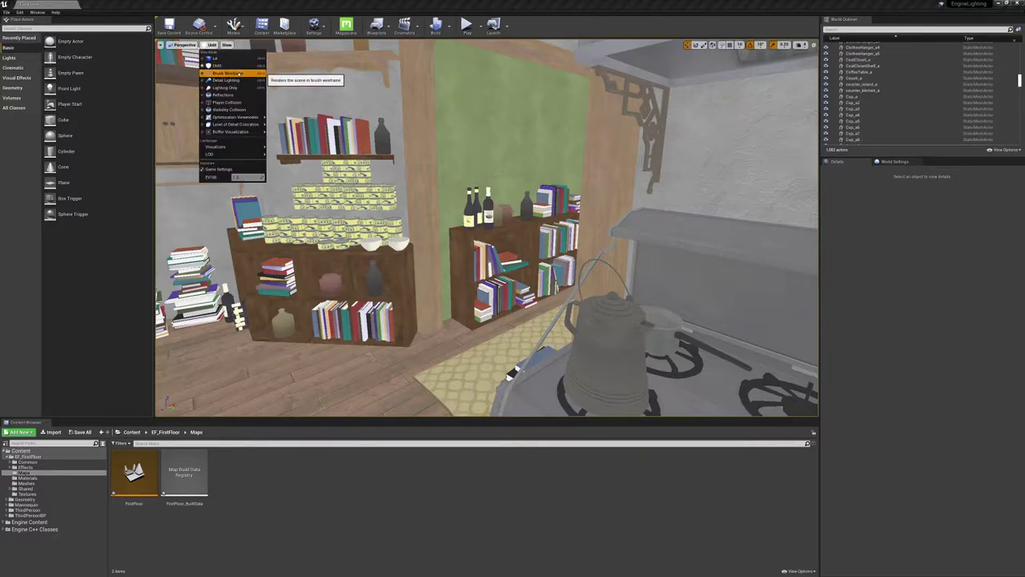
pyautogui.click(227, 73)
pyautogui.moveTo(227, 73)
pyautogui.mouseDown(button='right')
pyautogui.moveTo(227, 113)
pyautogui.moveTo(401, 96)
pyautogui.mouseUp(button='right')
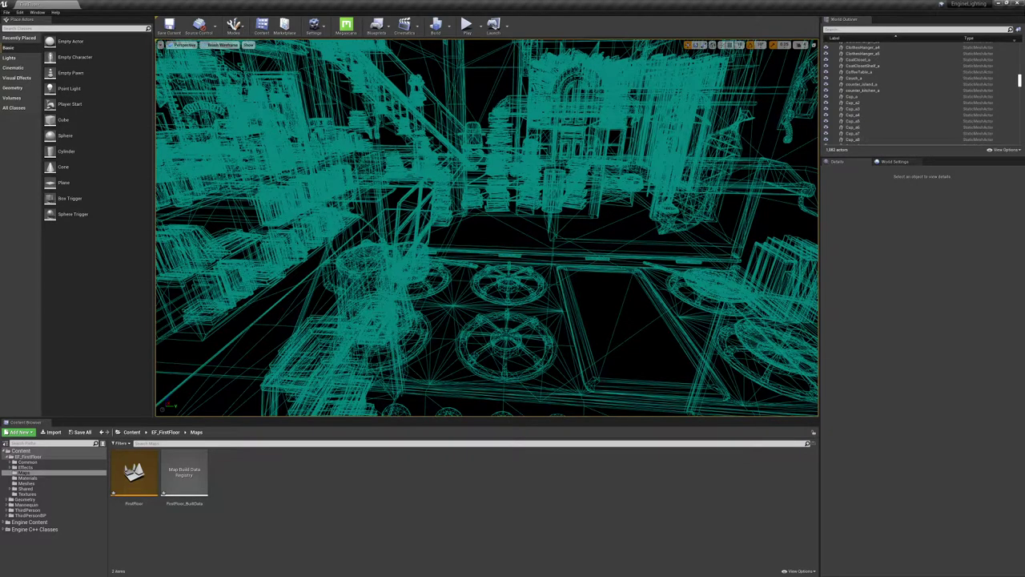
# Look at the Level of Detail Coloration options and return the viewport to the Lit view mode
pyautogui.click(223, 45)
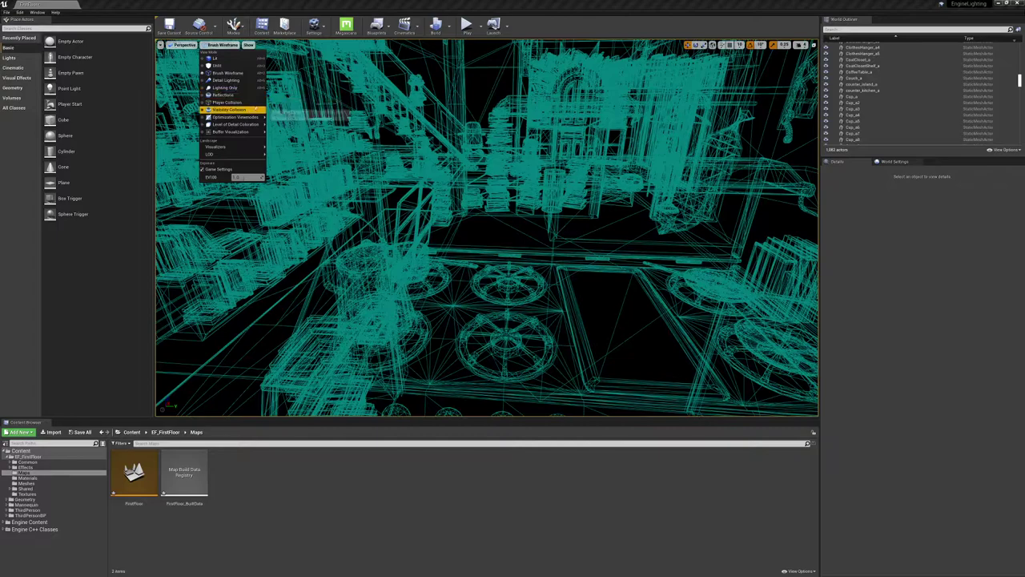
pyautogui.moveTo(229, 124)
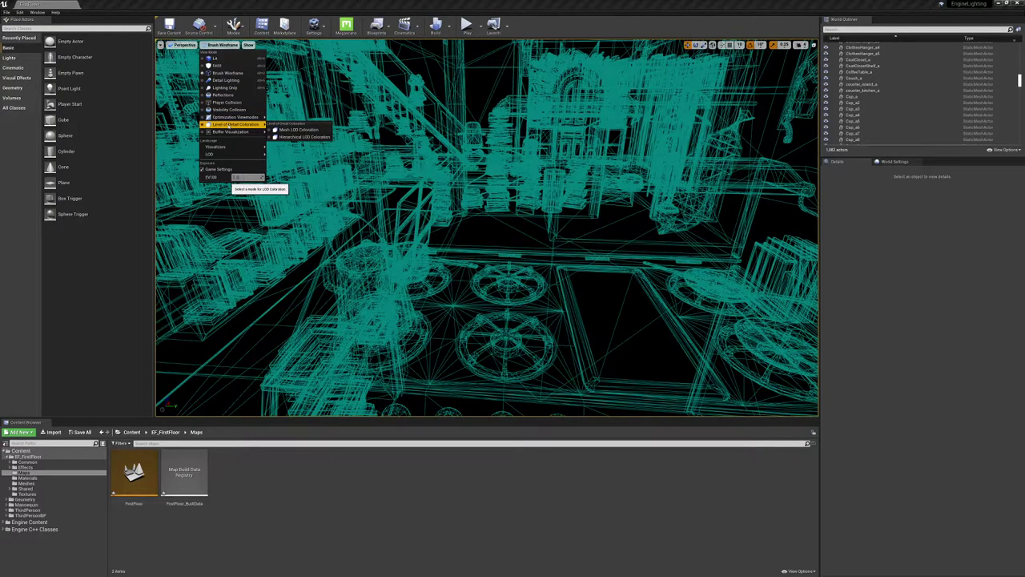
pyautogui.click(215, 58)
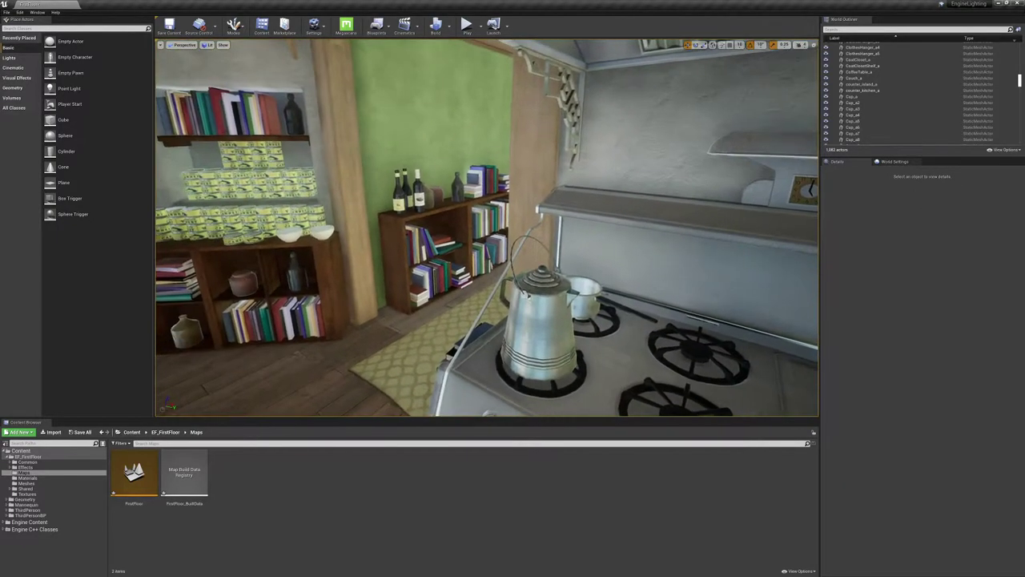
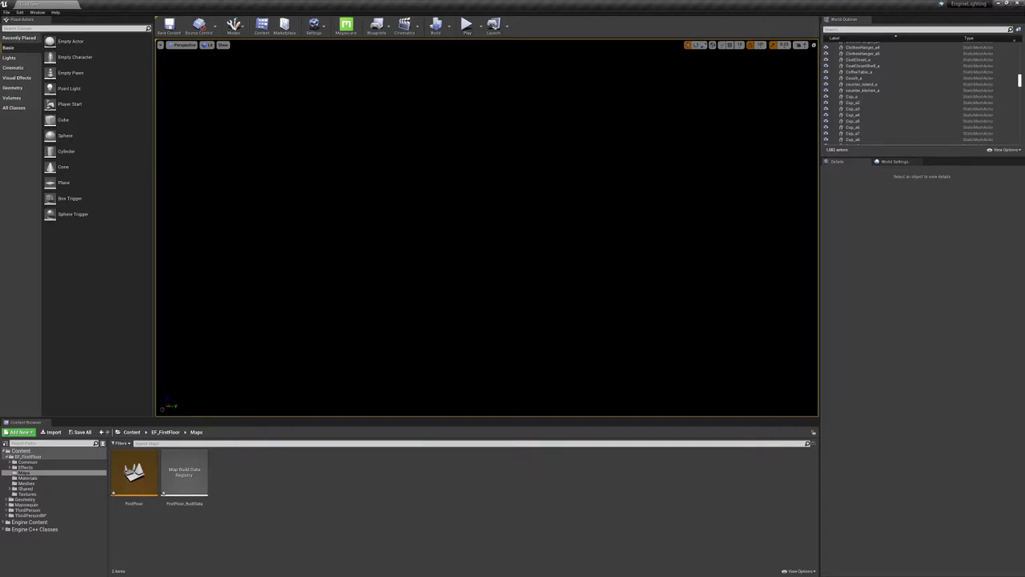
# Enlarge the World Outliner so that it shows more of the level's actors at once
pyautogui.moveTo(486, 227); pyautogui.dragTo(520, 227, button='right')
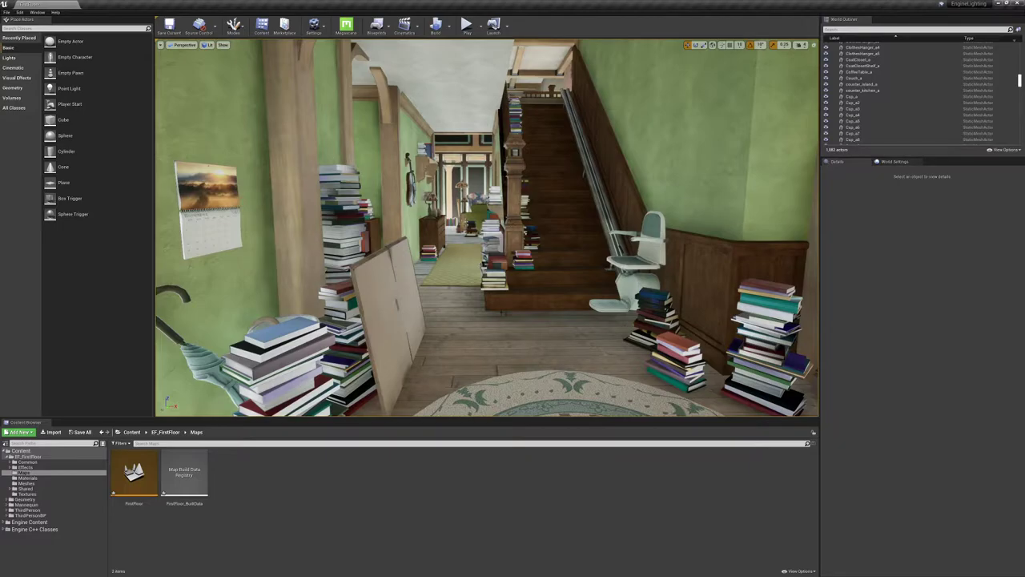
pyautogui.moveTo(487, 227)
pyautogui.mouseDown(button='right')
pyautogui.moveTo(305, 248)
pyautogui.moveTo(480, 240)
pyautogui.moveTo(497, 228)
pyautogui.mouseUp(button='right')
pyautogui.press('w')
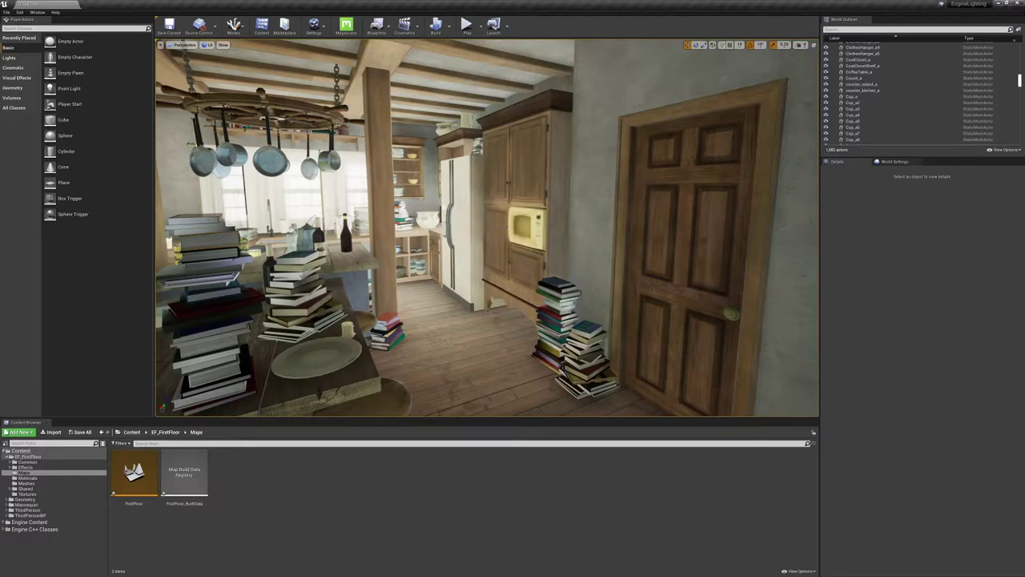
pyautogui.moveTo(487, 228); pyautogui.dragTo(433, 232, button='right')
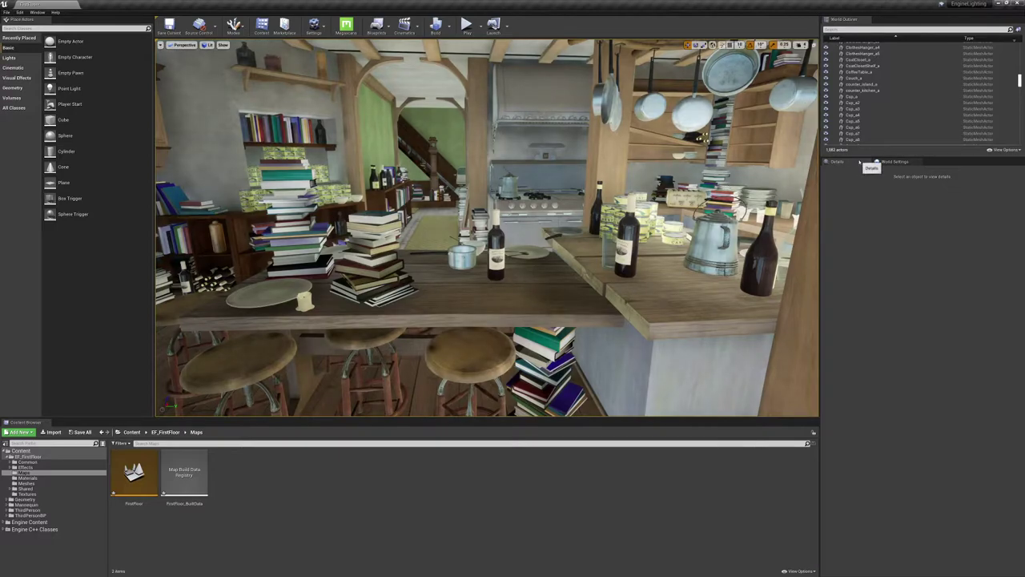
pyautogui.moveTo(851, 156); pyautogui.dragTo(847, 259)
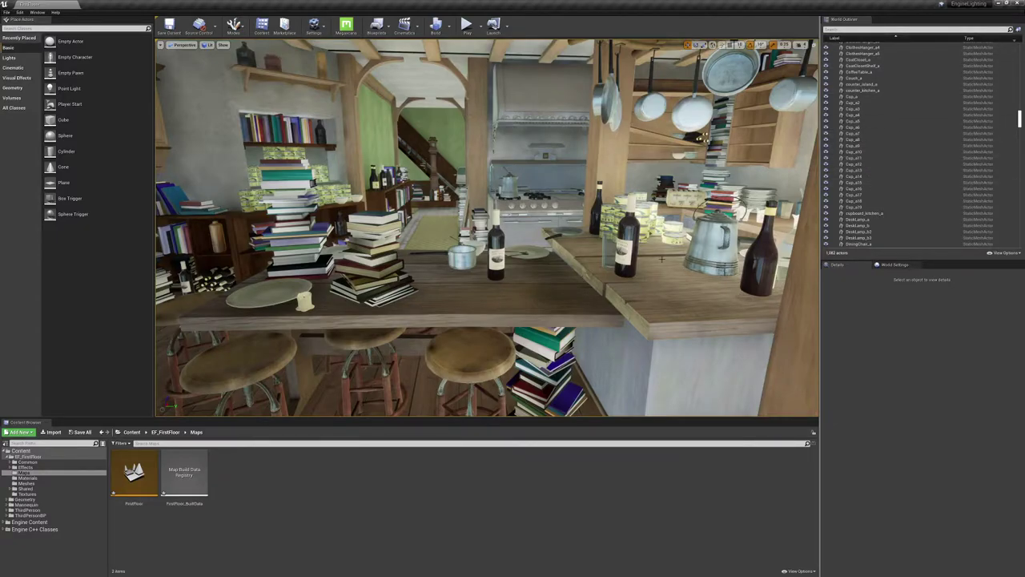
# Sort the actors in the World Outliner by type
pyautogui.moveTo(661, 258)
pyautogui.mouseDown(button='right')
pyautogui.moveTo(785, 240)
pyautogui.moveTo(720, 260)
pyautogui.moveTo(661, 259)
pyautogui.mouseUp(button='right')
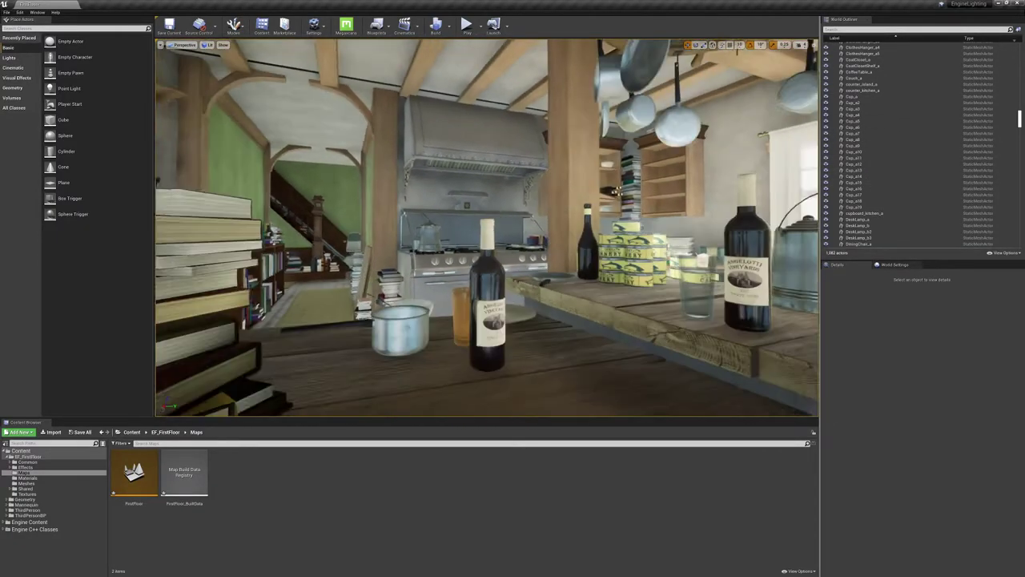
pyautogui.moveTo(428, 320); pyautogui.dragTo(425, 320, button='right')
pyautogui.moveTo(547, 310); pyautogui.dragTo(433, 332, button='right')
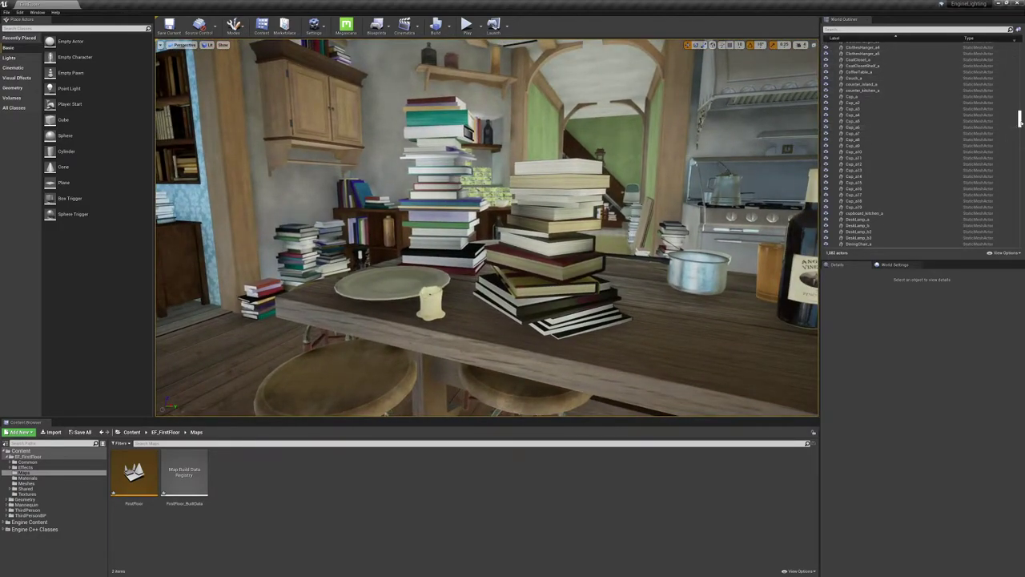
pyautogui.scroll(10, 1010, 46)
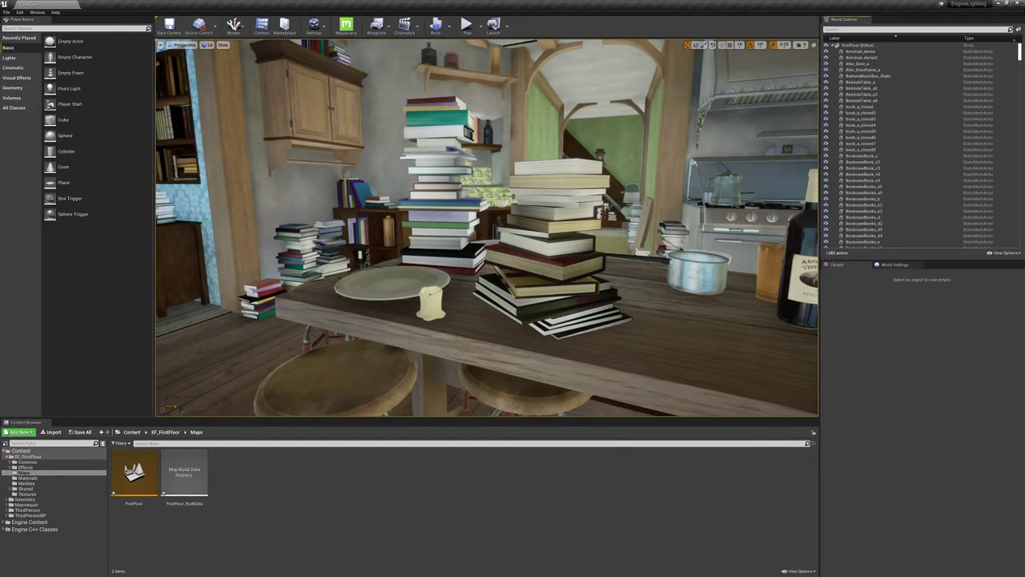
pyautogui.moveTo(486, 241); pyautogui.dragTo(409, 233, button='right')
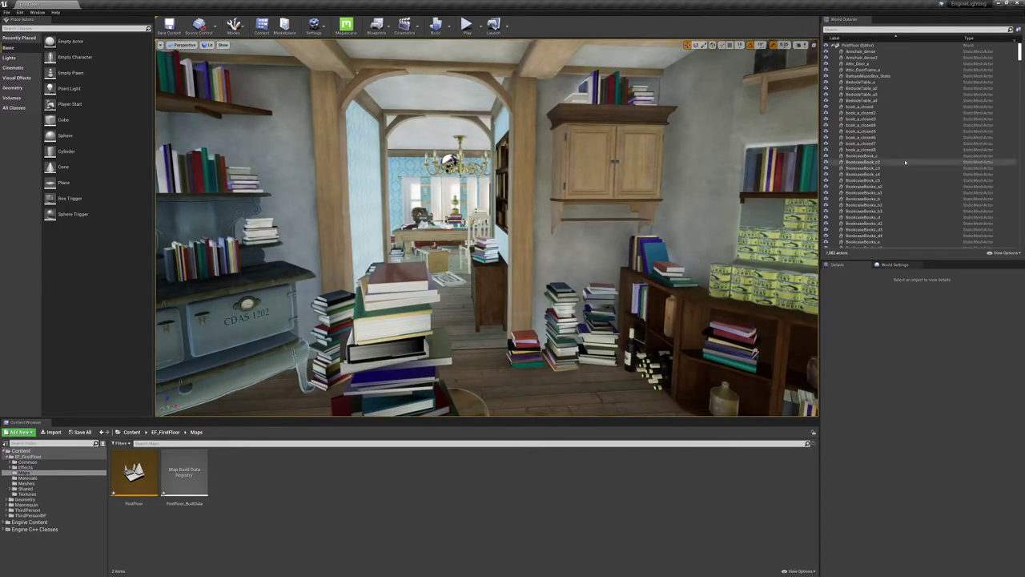
pyautogui.click(970, 37)
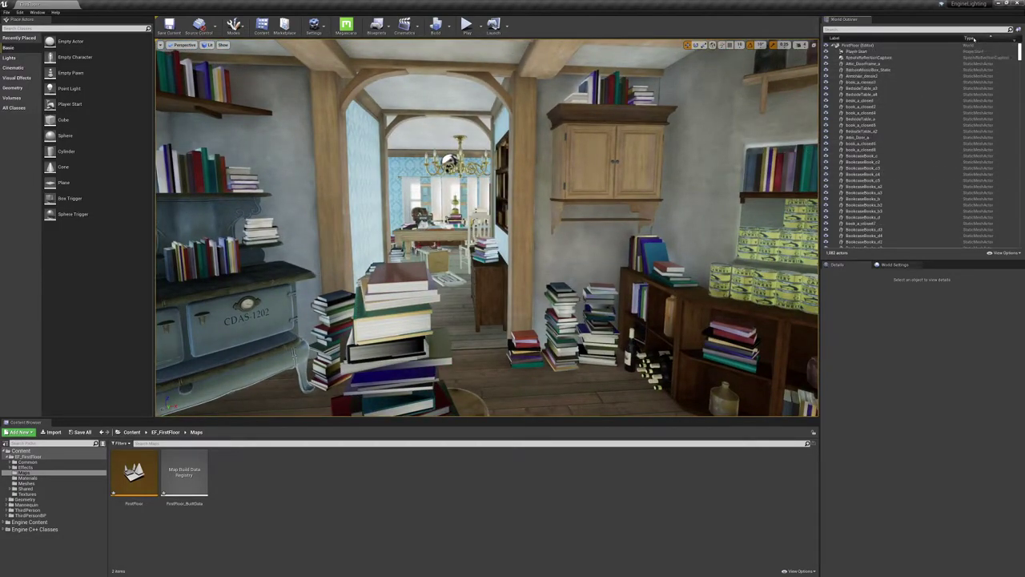
# Select the Player Start actor, focus the view on it and inspect its position around the dining table
pyautogui.click(961, 51)
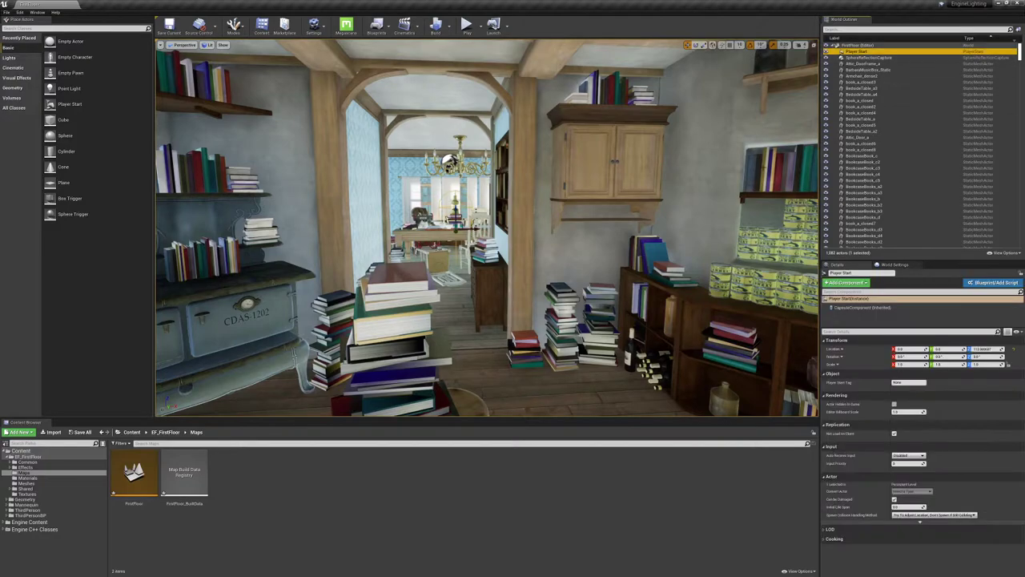
pyautogui.press('f')
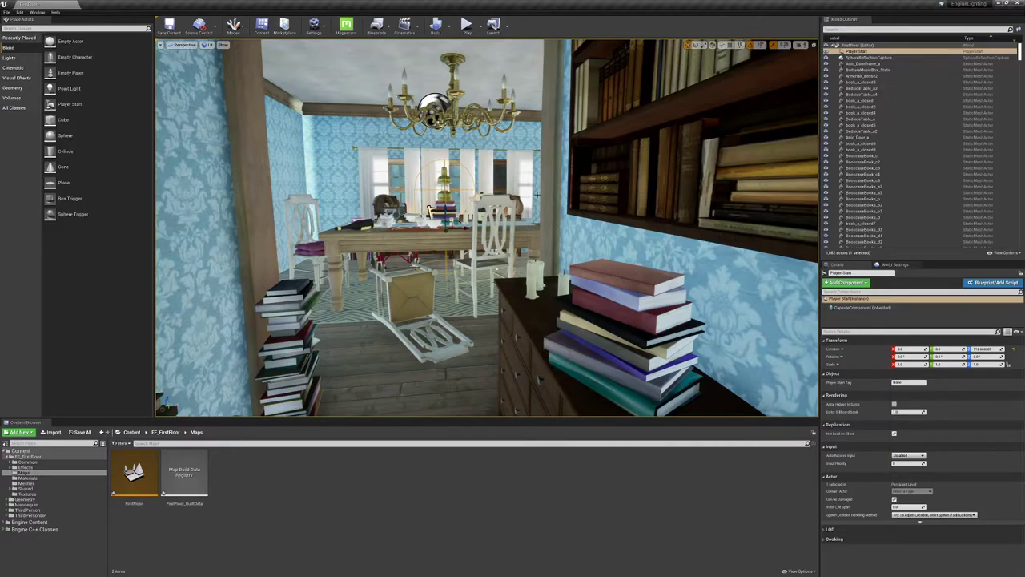
pyautogui.moveTo(593, 270); pyautogui.dragTo(553, 288, button='right')
pyautogui.press('w')
pyautogui.press('s')
pyautogui.moveTo(543, 235); pyautogui.dragTo(673, 235, button='right')
pyautogui.press('d')
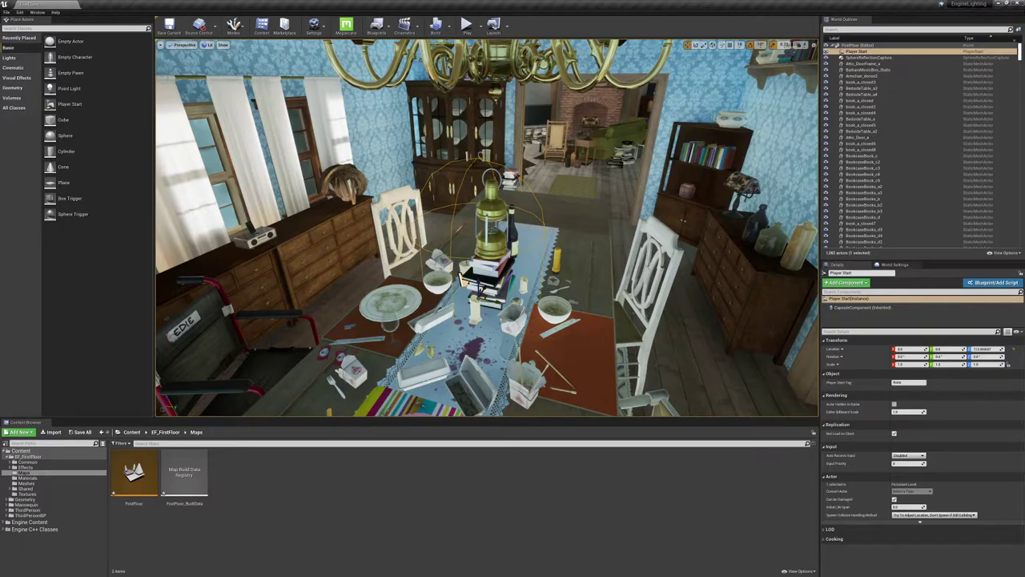
# Select the china cabinet in the dining room and start playing the level in the viewport
pyautogui.click(458, 144)
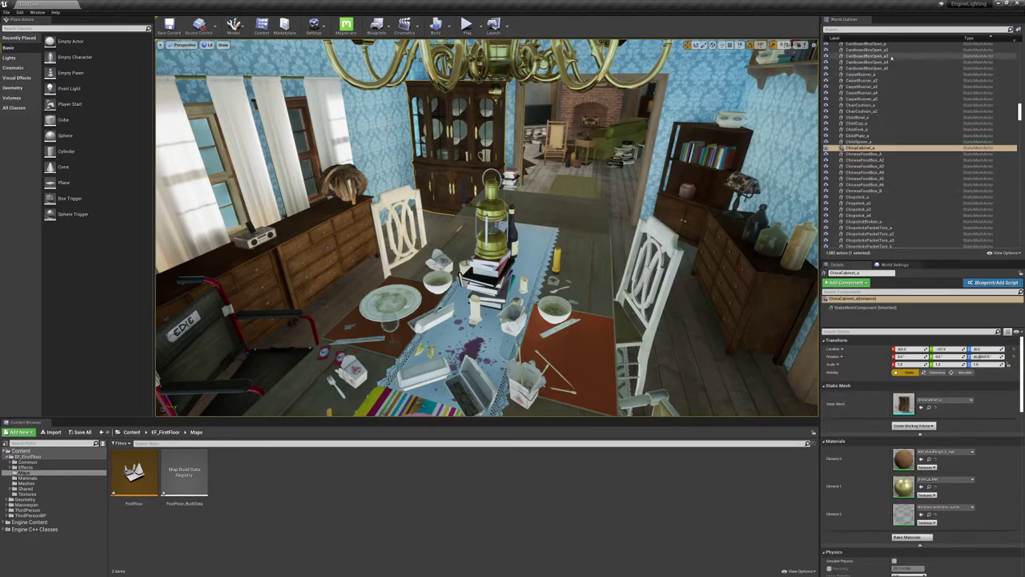
pyautogui.scroll(10, 921, 148)
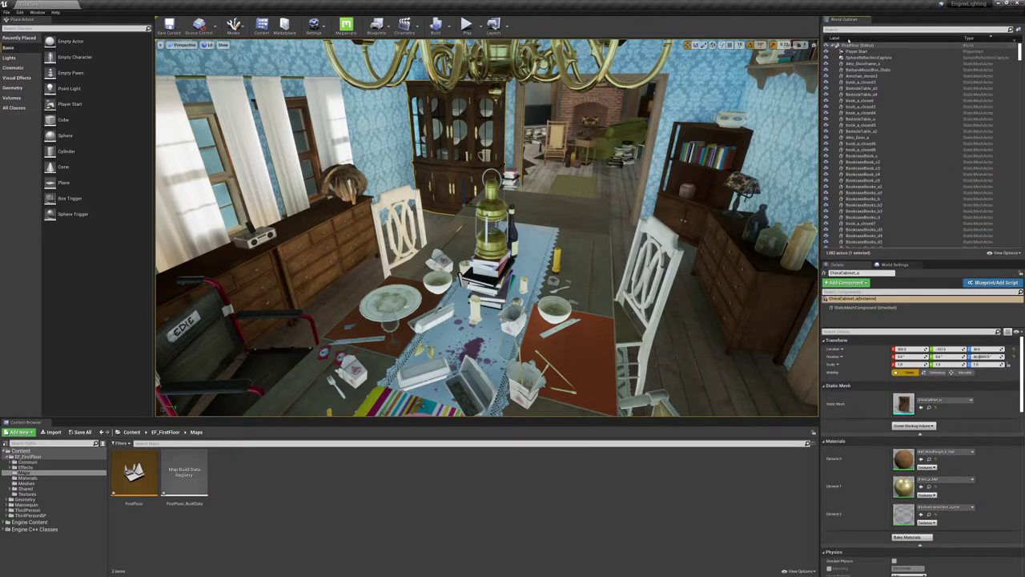
pyautogui.click(466, 24)
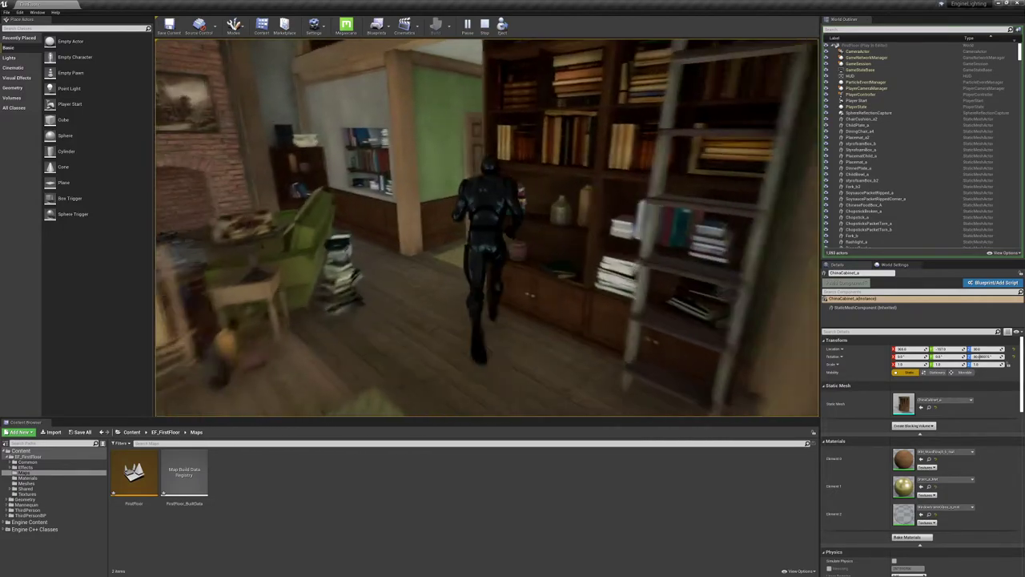
# End the play session after running through the house, and select the Player Start actor to show its details
pyautogui.press('w')
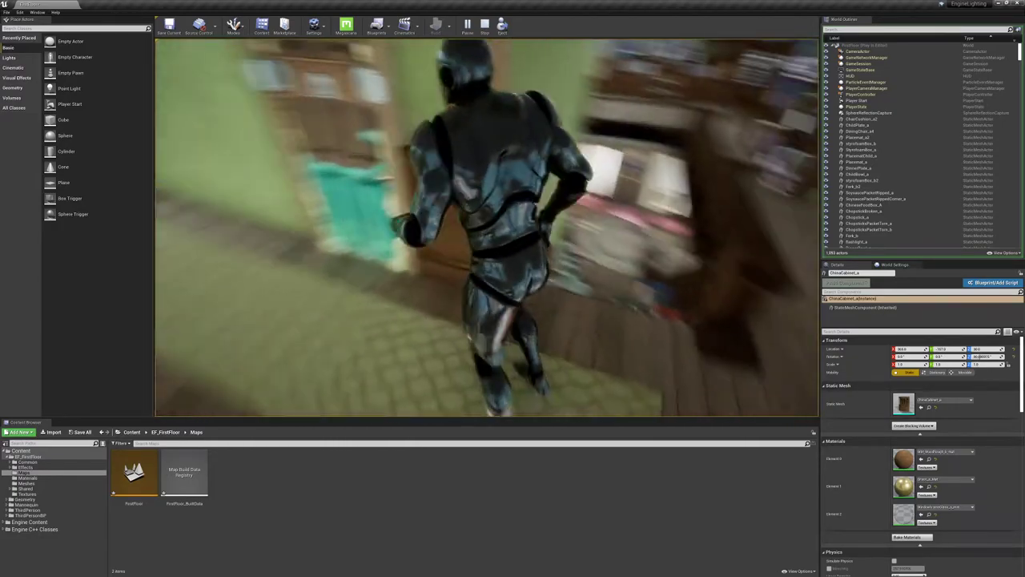
pyautogui.press('Escape')
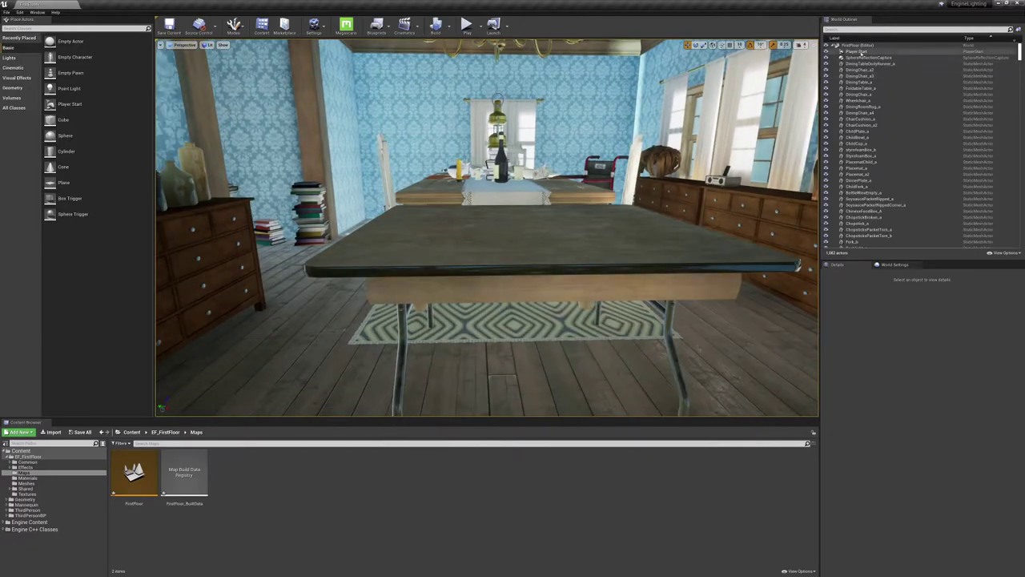
pyautogui.click(861, 51)
pyautogui.moveTo(561, 241); pyautogui.dragTo(336, 249, button='right')
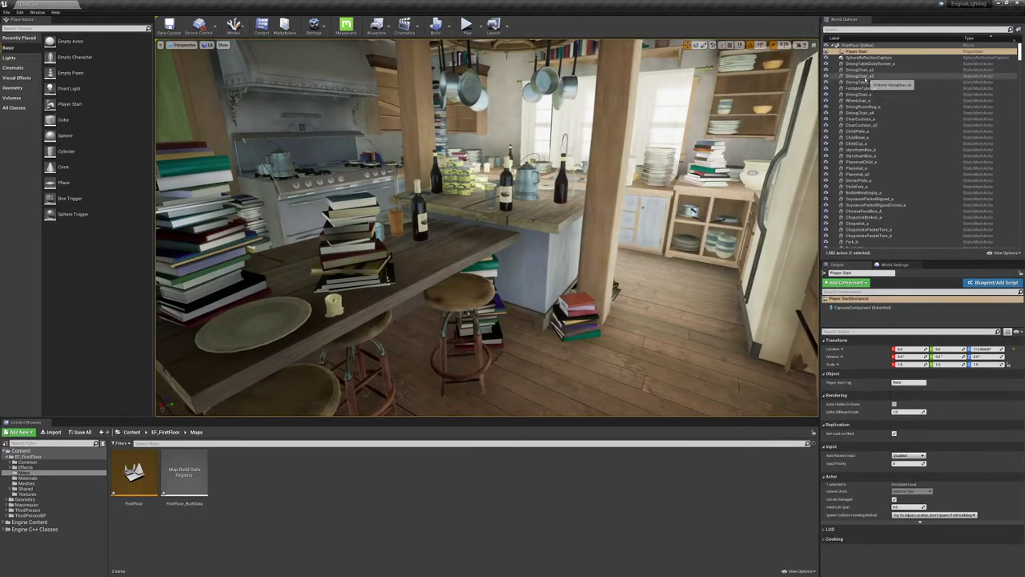
# Select the SphereReflectionCapture actor and move it slightly lower within the dining room chandelier
pyautogui.click(881, 58)
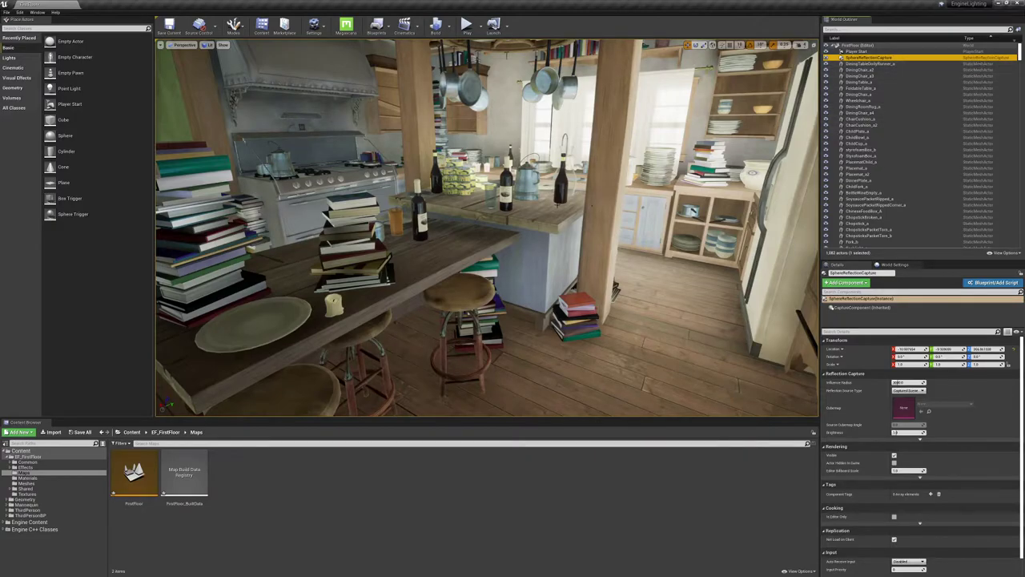
pyautogui.press('w')
pyautogui.moveTo(694, 211); pyautogui.dragTo(552, 209, button='right')
pyautogui.press('w')
pyautogui.press('s')
pyautogui.press('w')
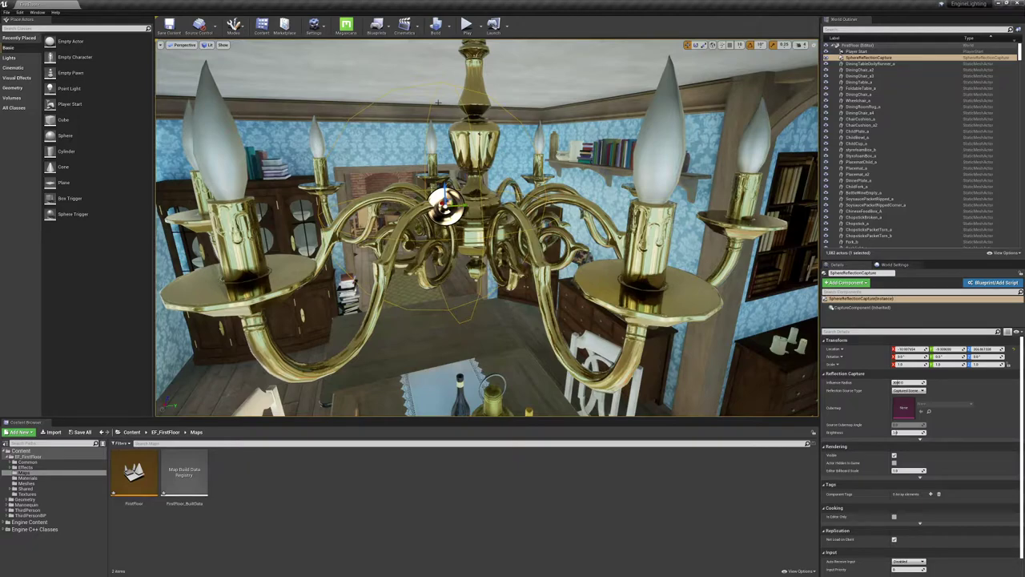
pyautogui.moveTo(445, 192); pyautogui.dragTo(463, 258)
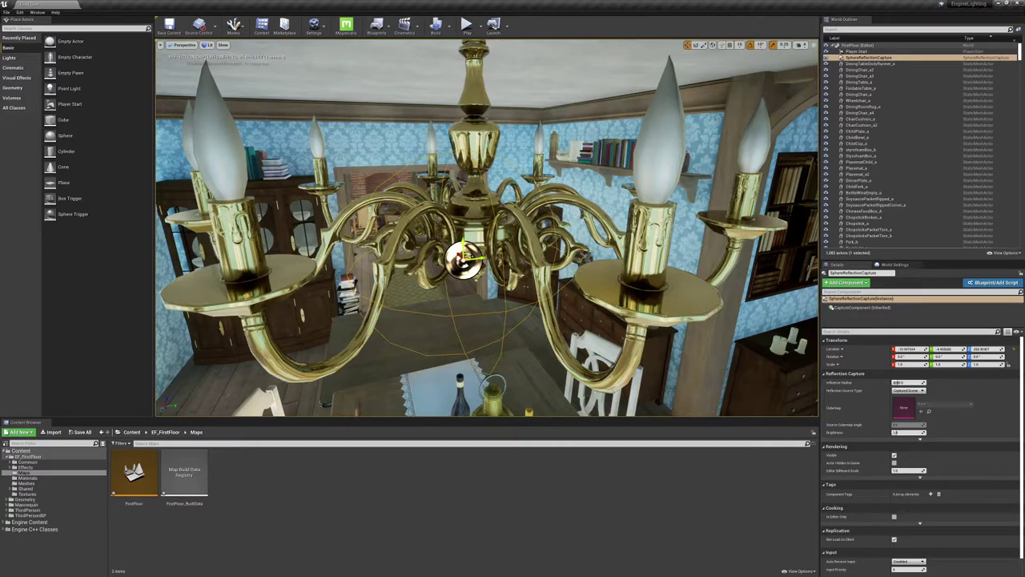
pyautogui.moveTo(463, 258)
pyautogui.mouseDown()
pyautogui.moveTo(710, 283)
pyautogui.moveTo(793, 276)
pyautogui.moveTo(500, 229)
pyautogui.moveTo(651, 173)
pyautogui.moveTo(707, 328)
pyautogui.moveTo(738, 341)
pyautogui.moveTo(733, 48)
pyautogui.moveTo(486, 339)
pyautogui.moveTo(517, 183)
pyautogui.moveTo(745, 96)
pyautogui.moveTo(560, 413)
pyautogui.moveTo(432, 412)
pyautogui.moveTo(518, 480)
pyautogui.moveTo(432, 227)
pyautogui.moveTo(704, 42)
pyautogui.moveTo(550, 214)
pyautogui.moveTo(513, 298)
pyautogui.moveTo(463, 240)
pyautogui.moveTo(470, 245)
pyautogui.mouseUp()
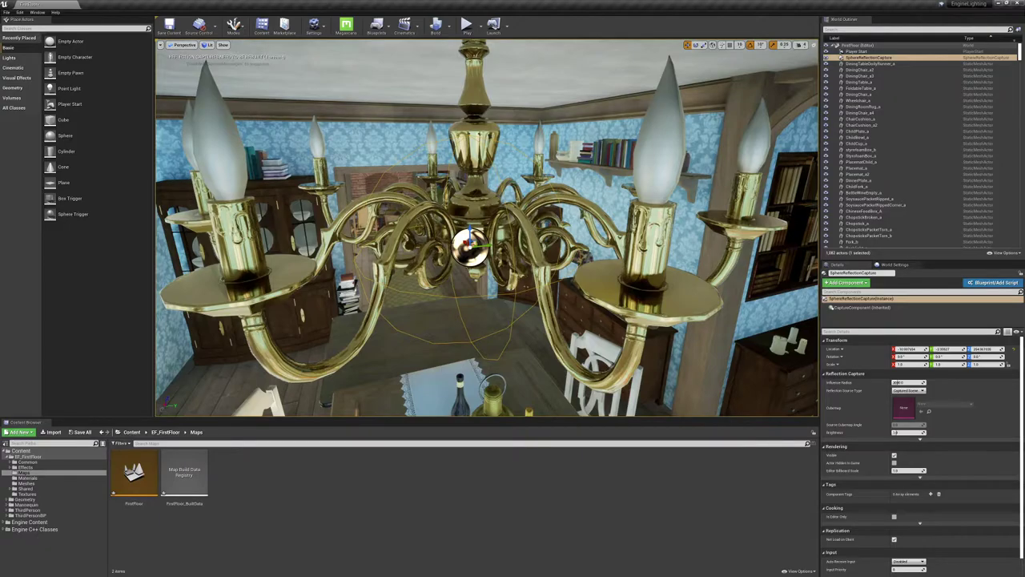
# Compare the level's World Settings with the details of the selected SphereReflectionCapture actor
pyautogui.moveTo(470, 244); pyautogui.dragTo(680, 212, button='right')
pyautogui.press('w')
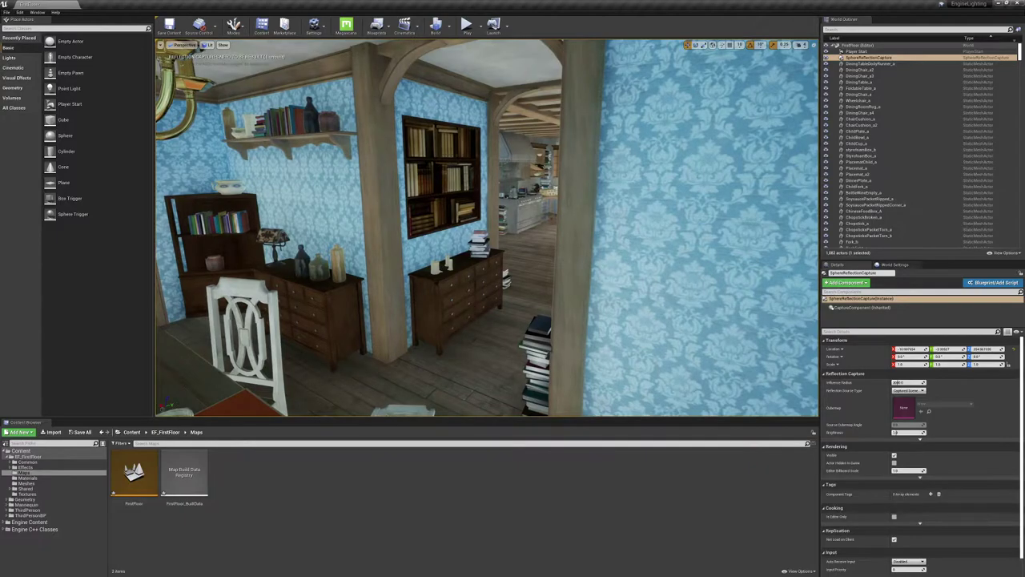
pyautogui.press('w')
pyautogui.moveTo(486, 227); pyautogui.dragTo(560, 272, button='right')
pyautogui.press('s')
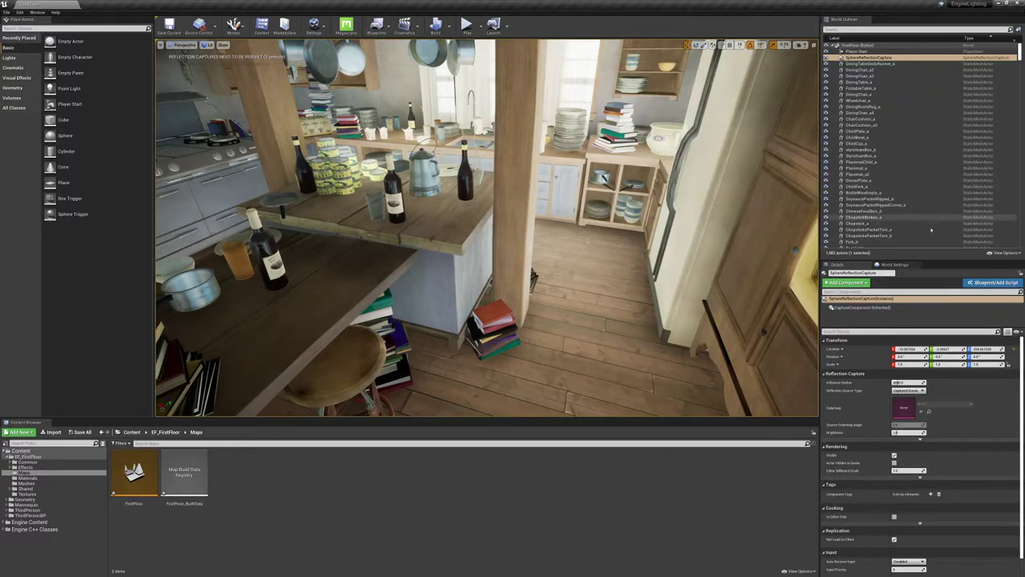
pyautogui.click(885, 265)
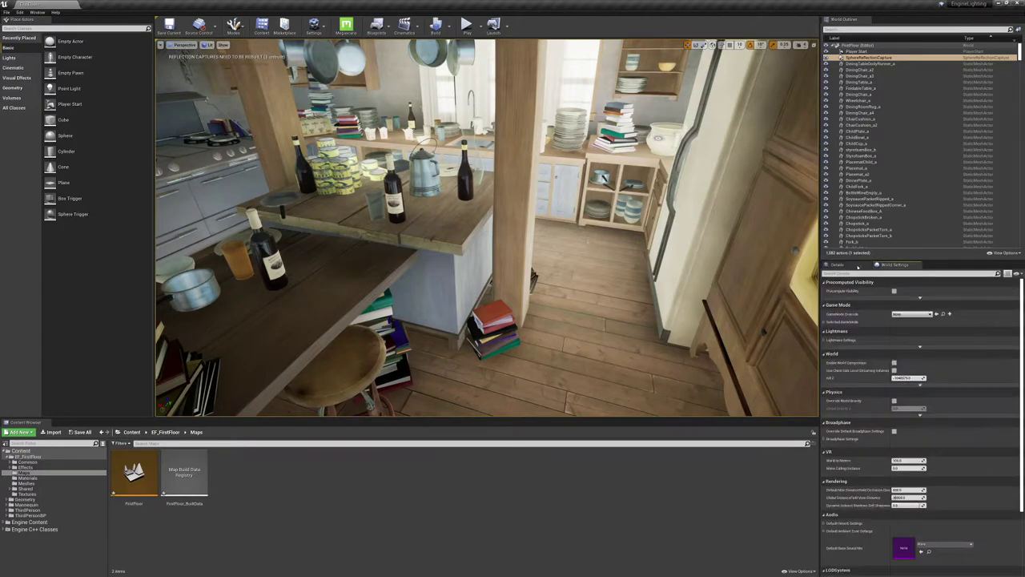
pyautogui.click(841, 265)
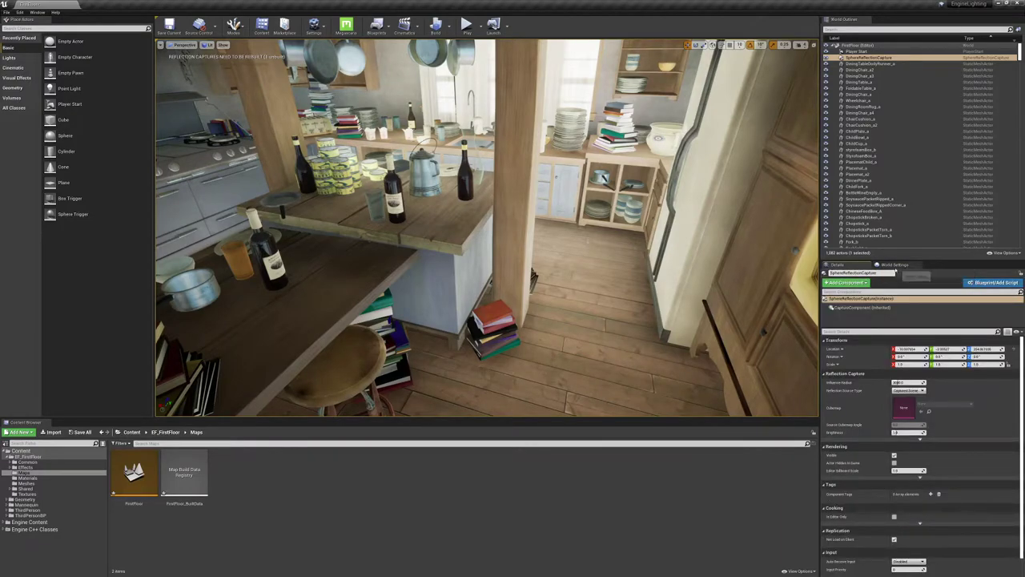
pyautogui.click(894, 265)
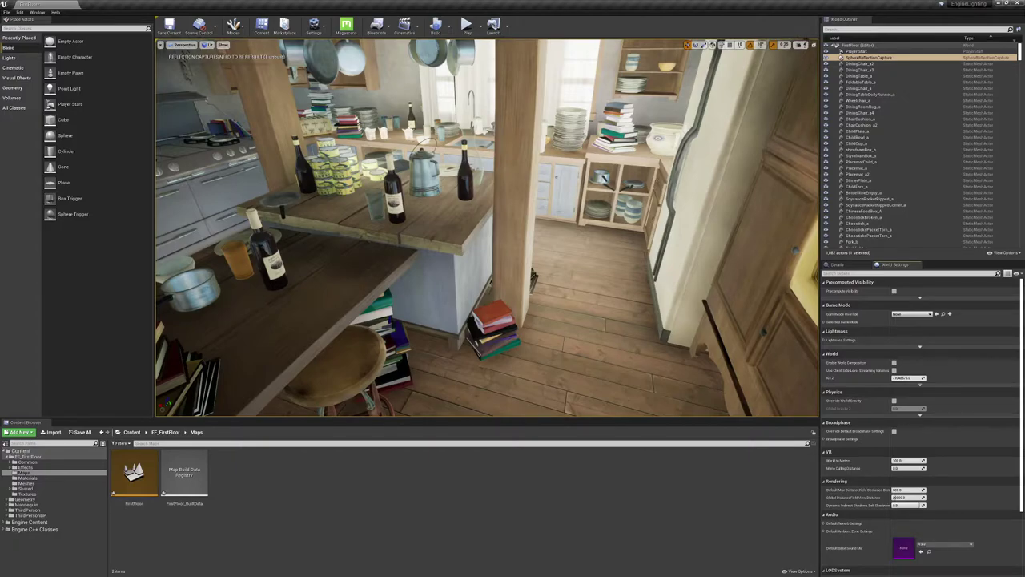
pyautogui.click(845, 268)
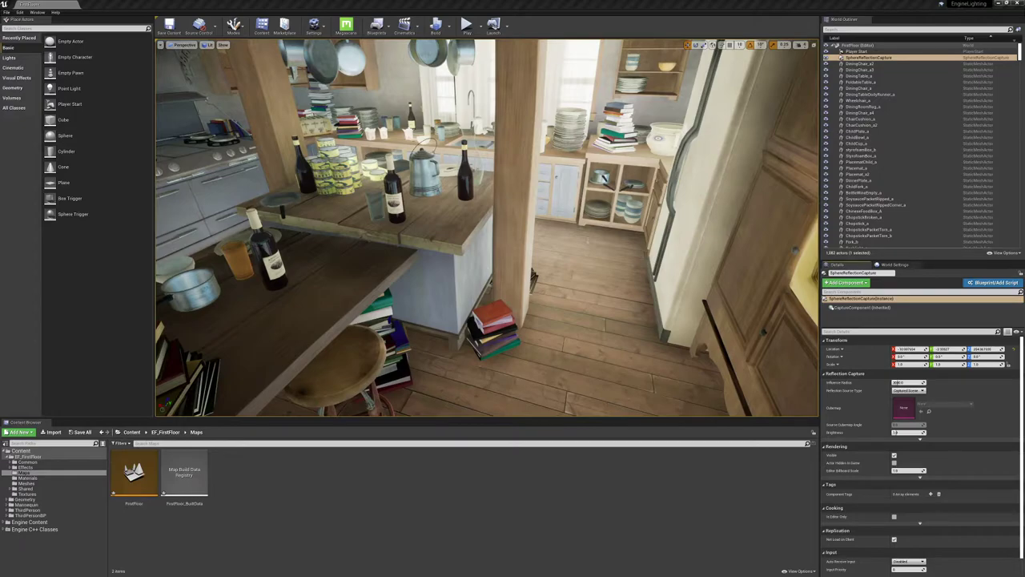
# Select the pot on the kitchen table, the sphere reflection capture and the kitchen wall in turn to compare their details
pyautogui.moveTo(487, 228); pyautogui.dragTo(377, 200, button='right')
pyautogui.click(351, 267)
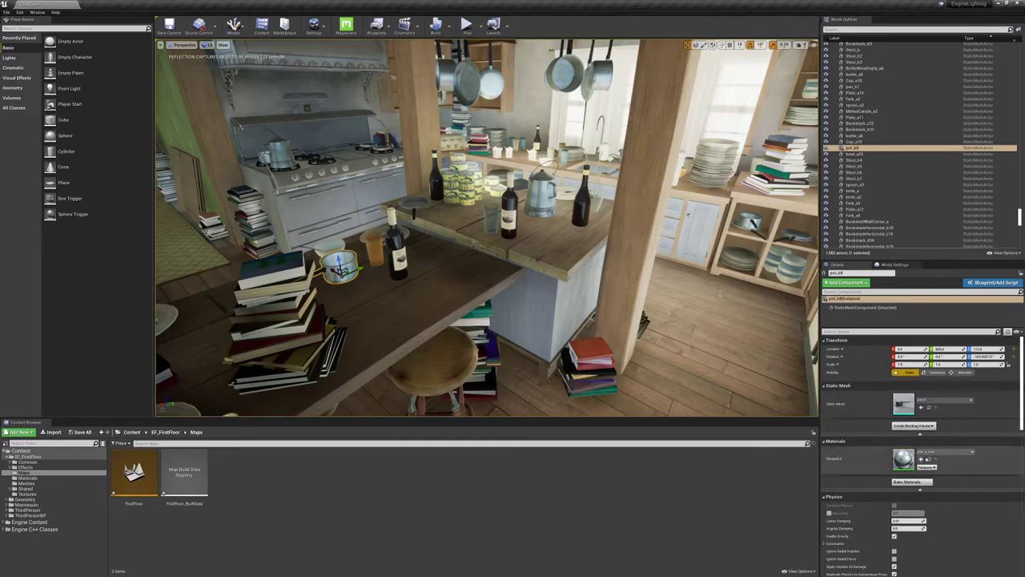
pyautogui.scroll(-2, 875, 478)
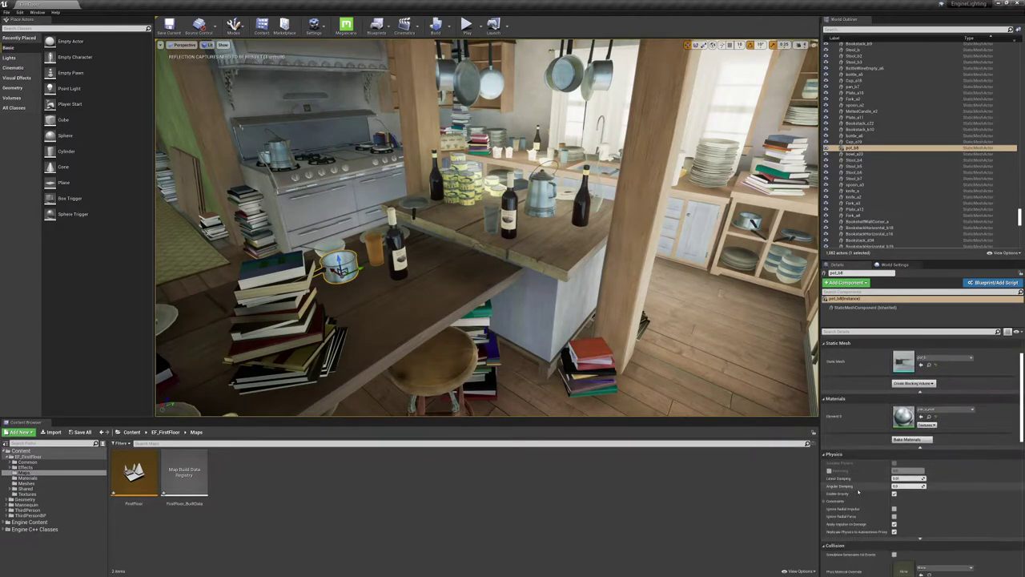
pyautogui.scroll(2, 873, 477)
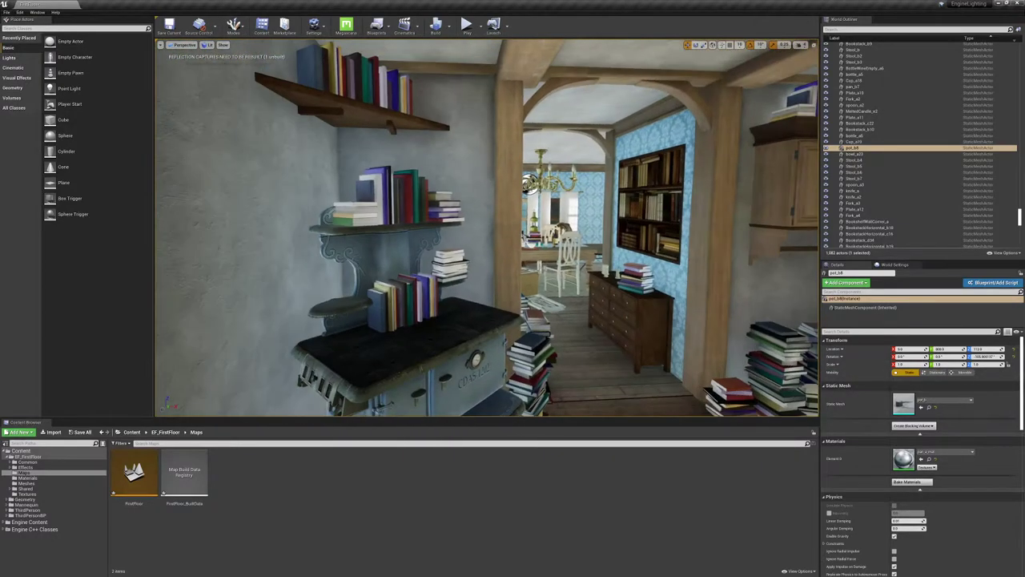
pyautogui.click(543, 169)
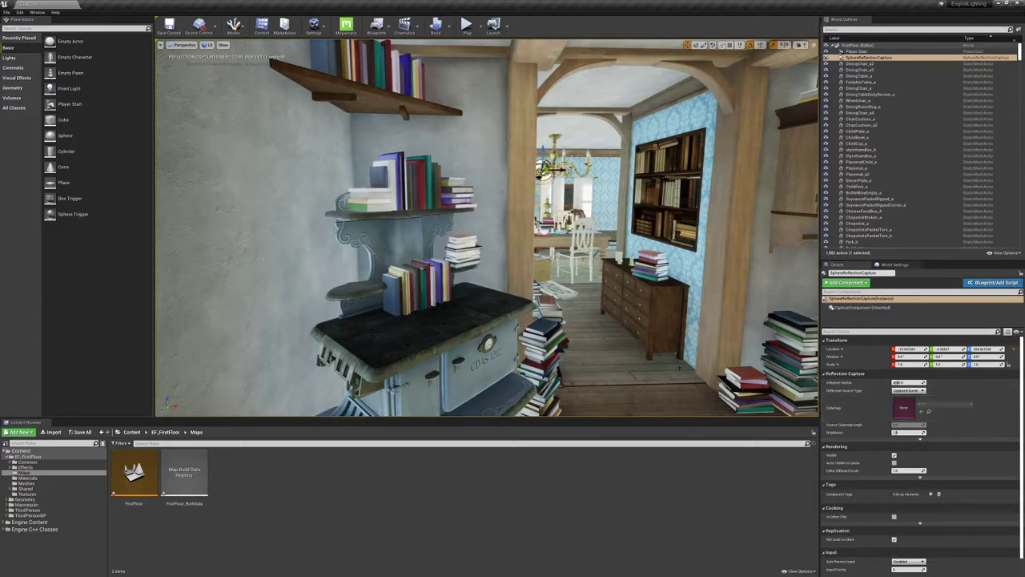
pyautogui.click(303, 224)
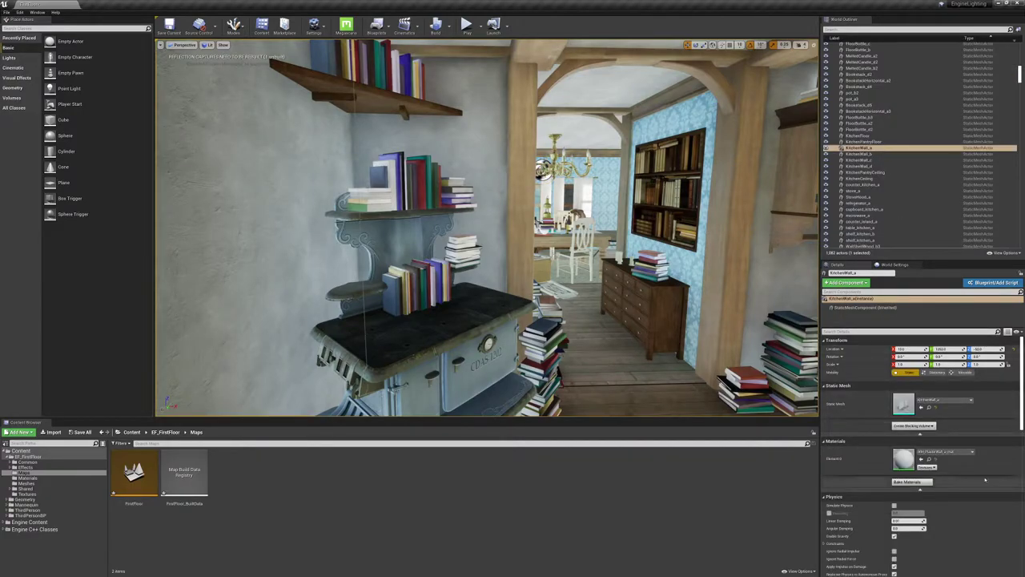
# Clear the selection and place a Post Process Volume on the kitchen floor
pyautogui.moveTo(561, 308); pyautogui.dragTo(772, 308, button='right')
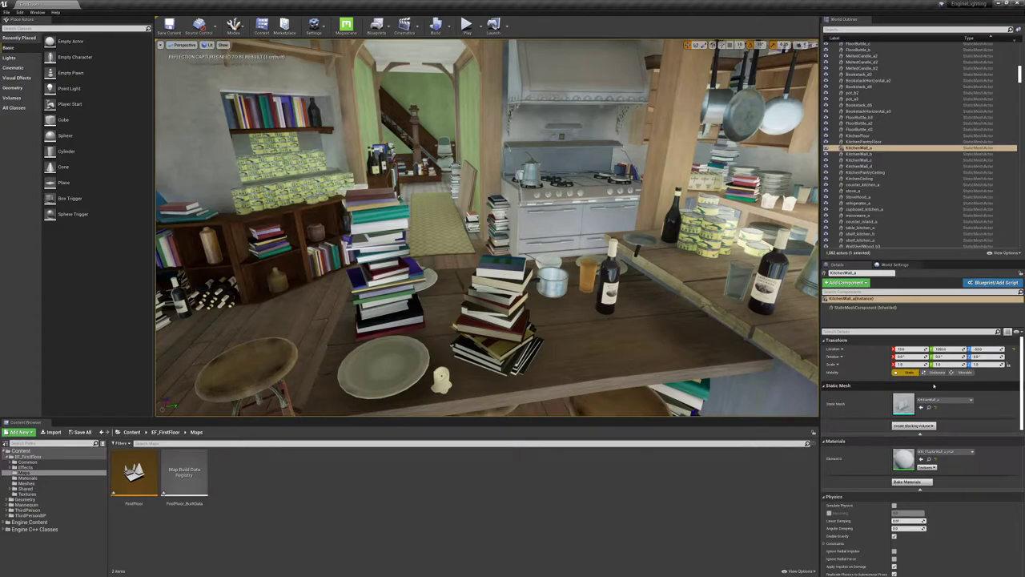
pyautogui.moveTo(490, 259); pyautogui.dragTo(769, 258, button='right')
pyautogui.press('w')
pyautogui.click(638, 260)
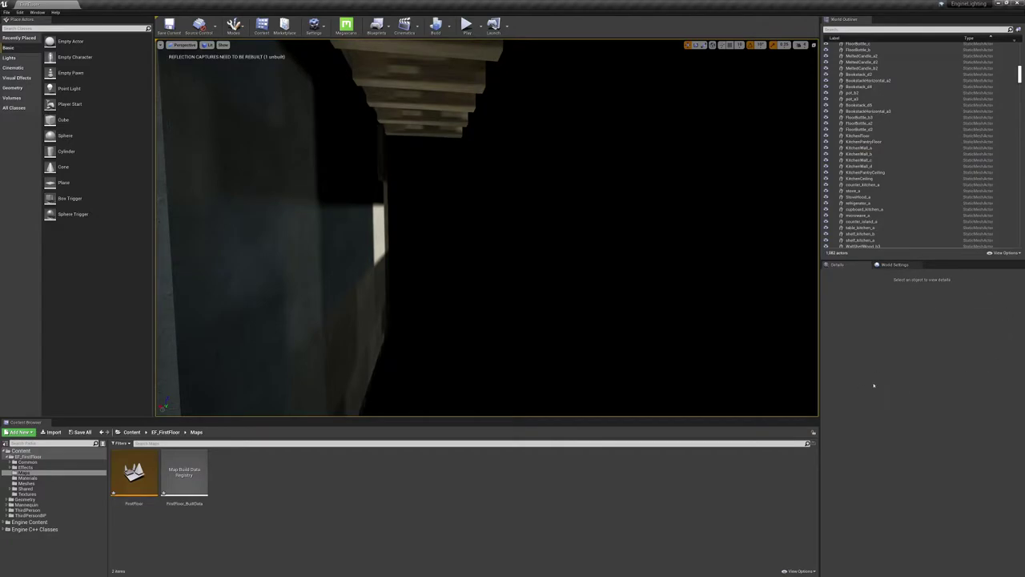
pyautogui.press('s')
pyautogui.moveTo(638, 303)
pyautogui.mouseDown(button='right')
pyautogui.moveTo(561, 303)
pyautogui.moveTo(637, 303)
pyautogui.mouseUp(button='right')
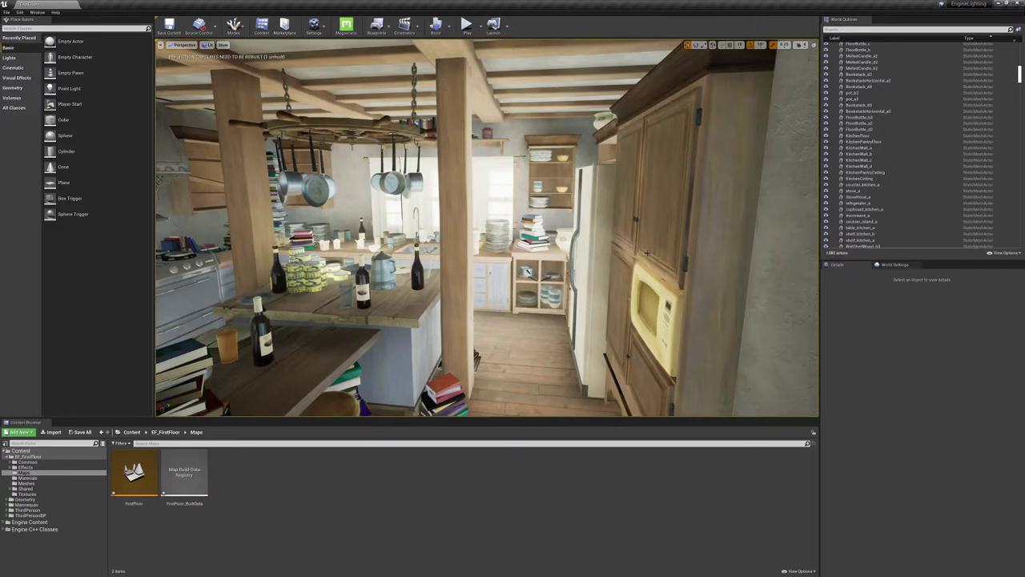
pyautogui.click(12, 98)
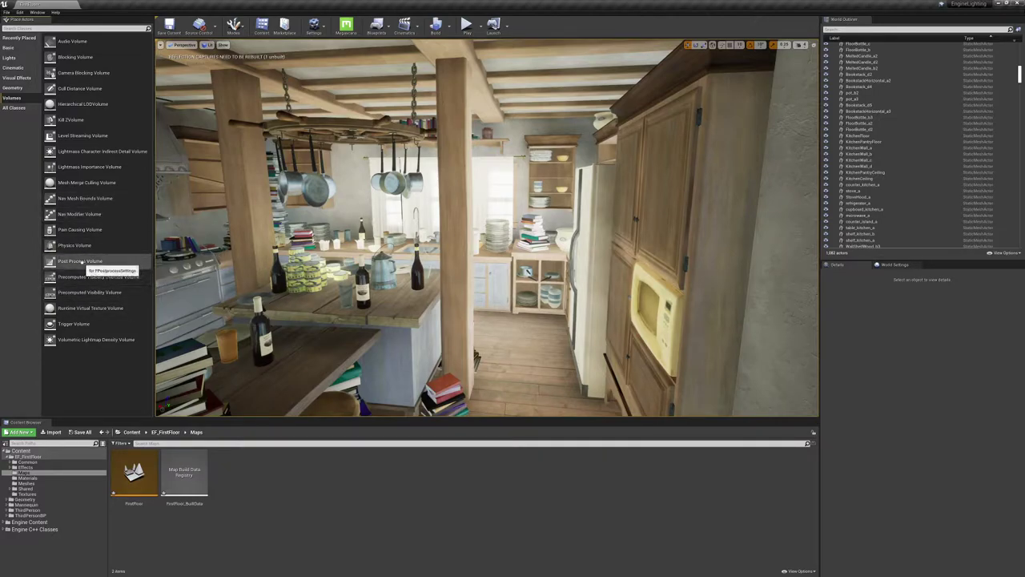
pyautogui.moveTo(506, 245); pyautogui.dragTo(513, 320, button='right')
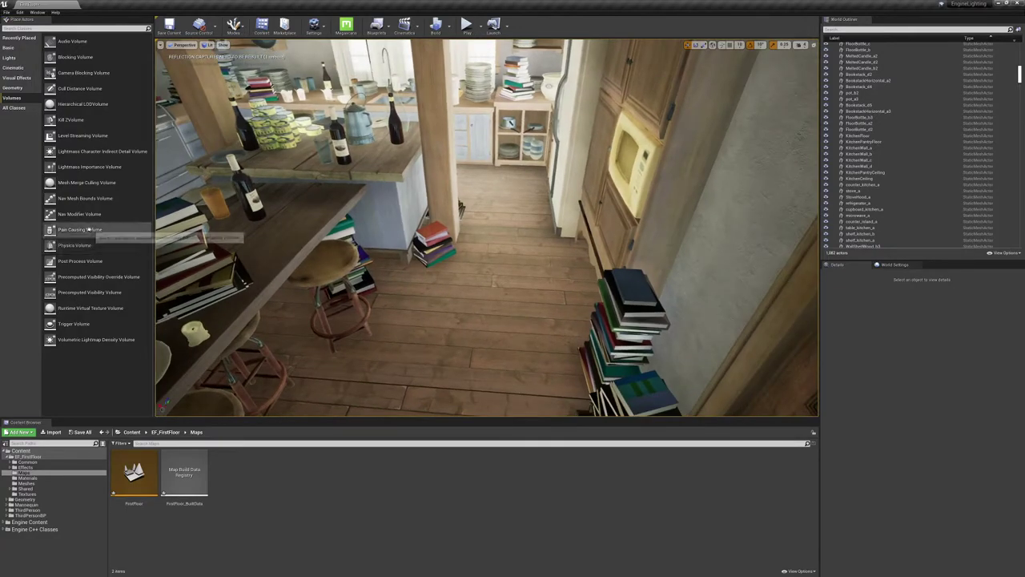
pyautogui.click(68, 261)
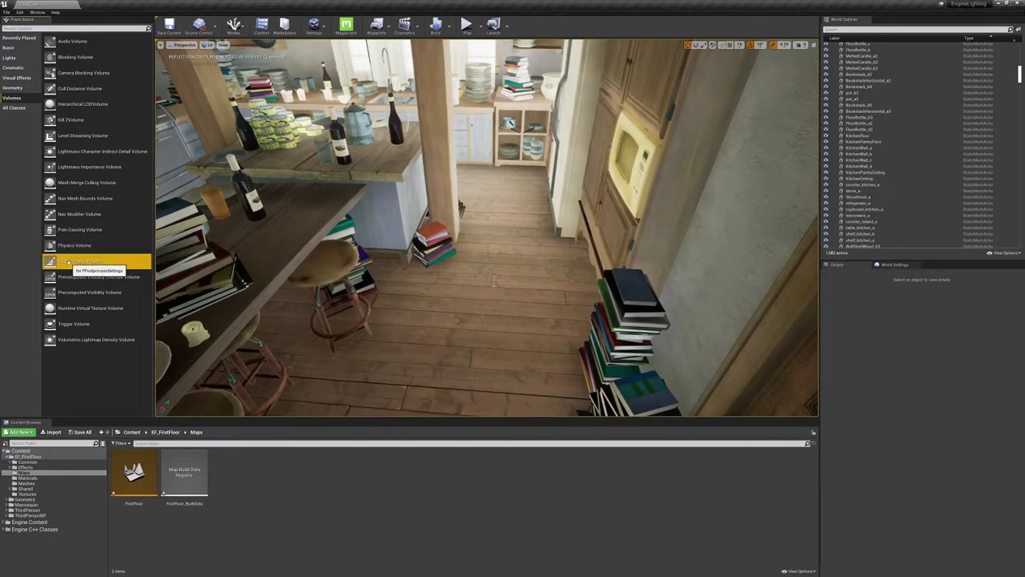
pyautogui.moveTo(68, 261); pyautogui.dragTo(462, 341)
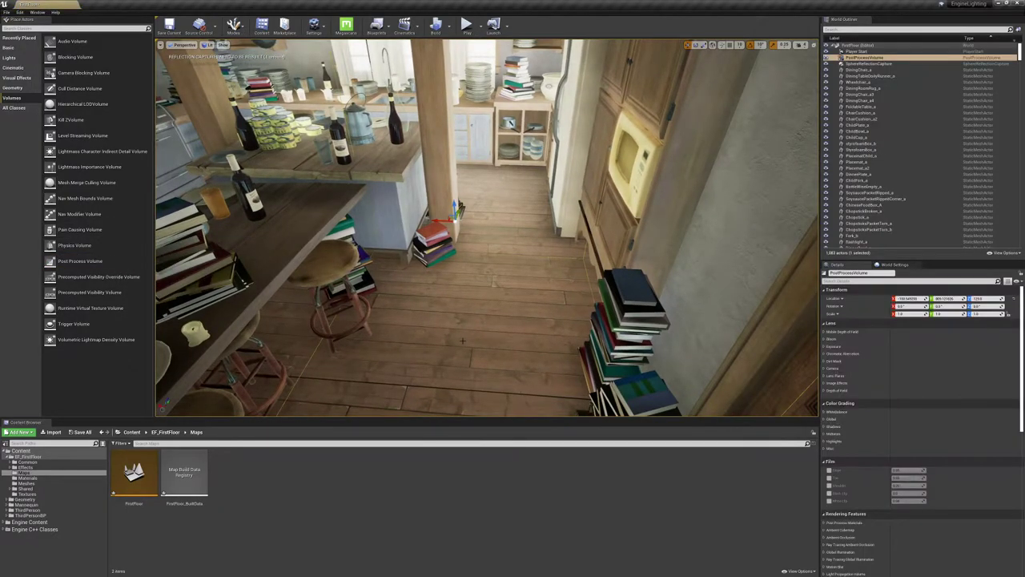
# Inspect the Post Process Volume's bounds in the kitchen from outside and inside the volume
pyautogui.moveTo(463, 341); pyautogui.dragTo(524, 289, button='right')
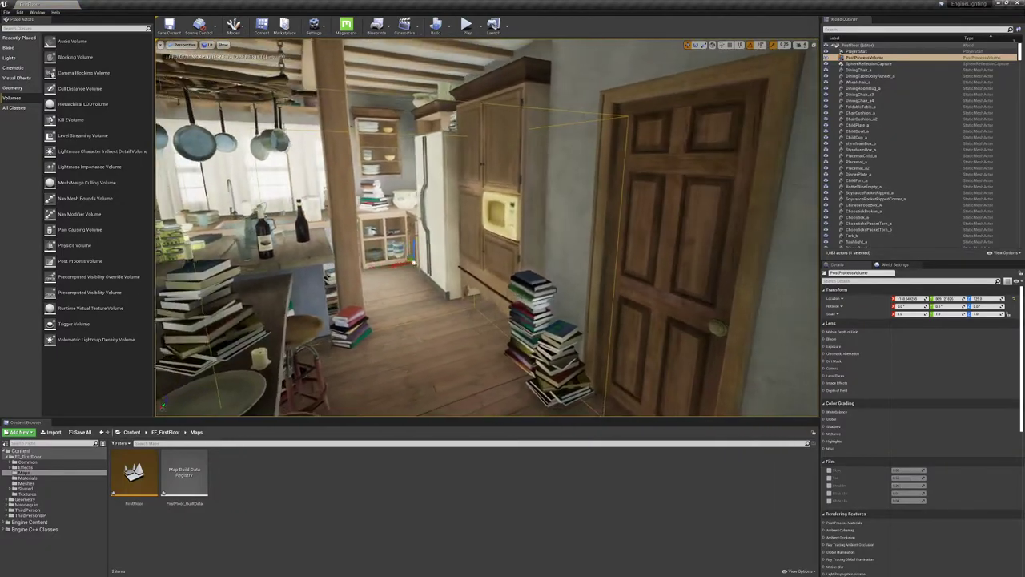
pyautogui.moveTo(444, 298)
pyautogui.mouseDown(button='right')
pyautogui.moveTo(468, 297)
pyautogui.moveTo(449, 298)
pyautogui.mouseUp(button='right')
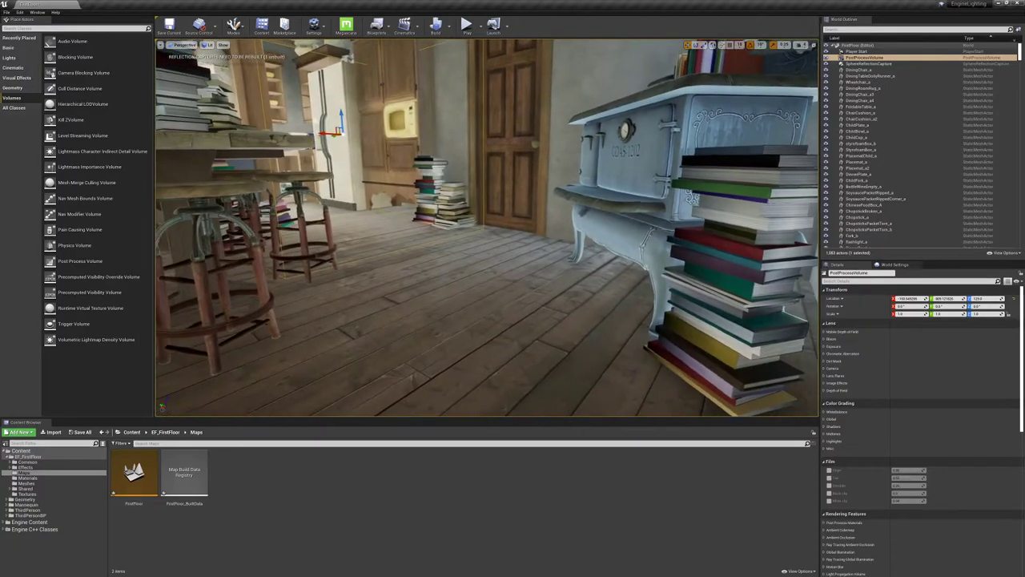
pyautogui.press('w')
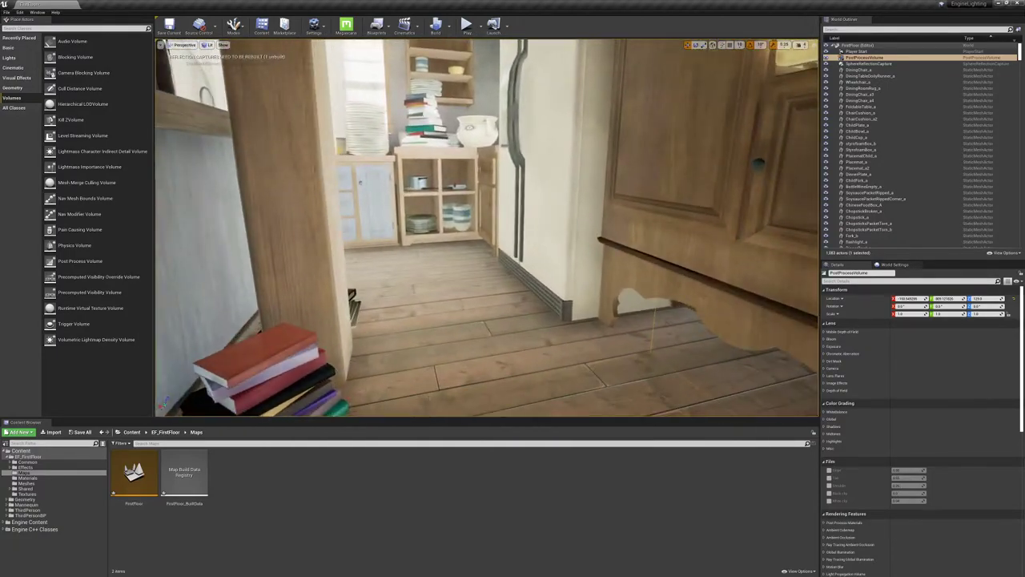
pyautogui.moveTo(345, 231); pyautogui.dragTo(358, 228, button='right')
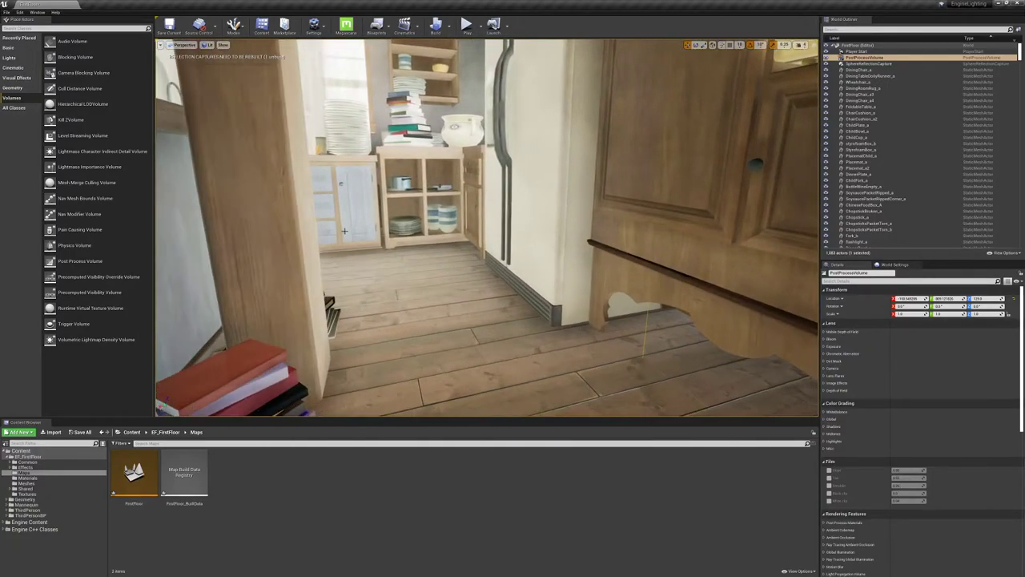
pyautogui.press('s')
pyautogui.moveTo(561, 303)
pyautogui.mouseDown(button='right')
pyautogui.moveTo(505, 288)
pyautogui.moveTo(497, 264)
pyautogui.moveTo(561, 302)
pyautogui.mouseUp(button='right')
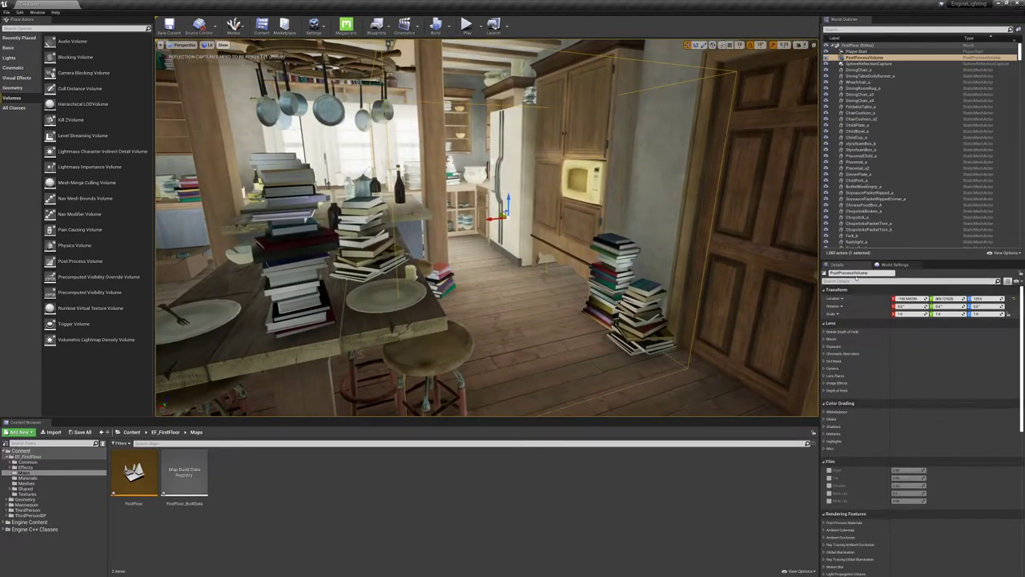
# Find the Post Process Volume's saturation settings, override the global Saturation and lower it to nearly zero
pyautogui.click(844, 281)
pyautogui.write('satur')
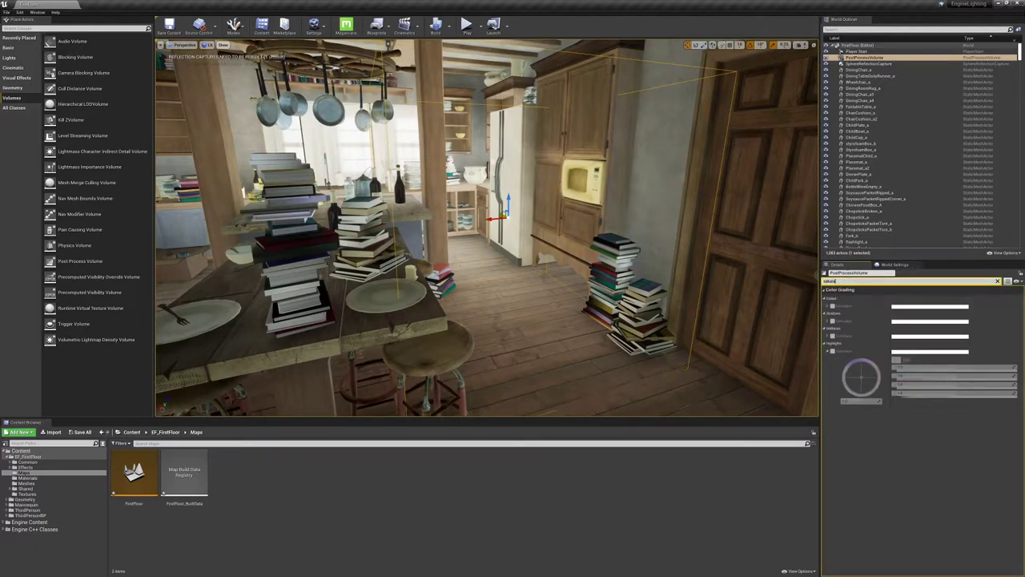
pyautogui.click(833, 306)
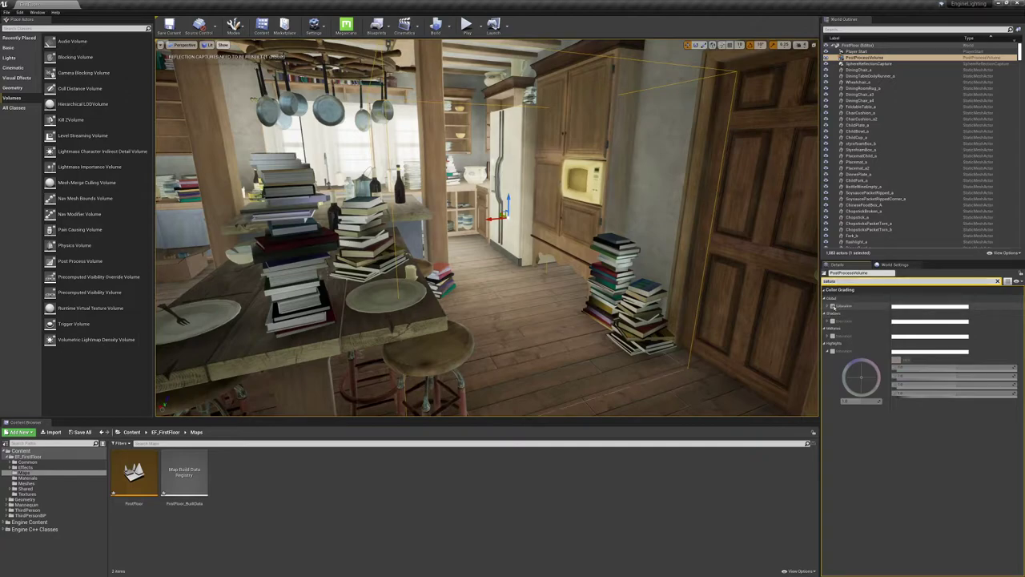
pyautogui.click(833, 306)
pyautogui.click(827, 306)
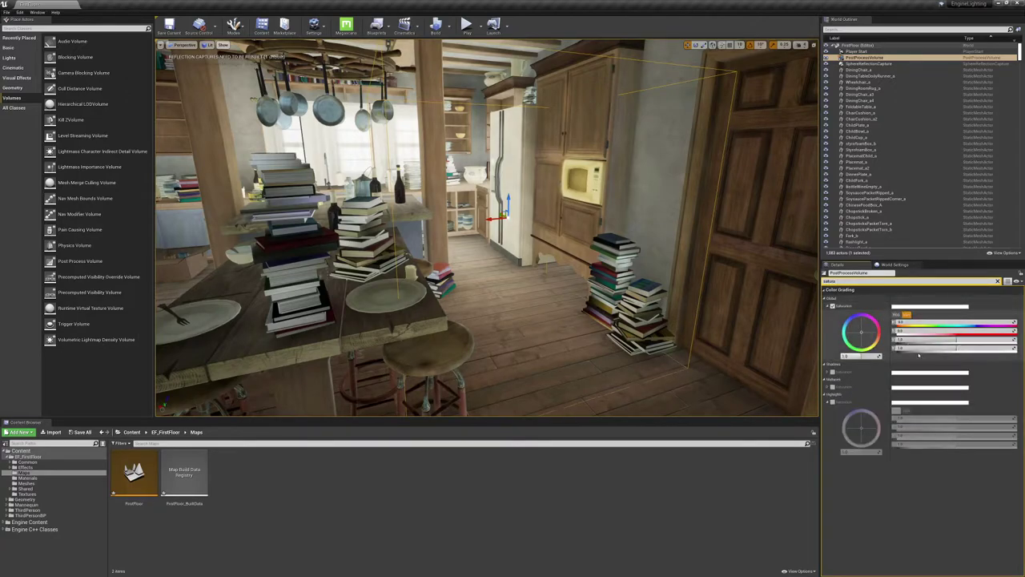
pyautogui.moveTo(855, 355); pyautogui.dragTo(841, 355)
pyautogui.moveTo(663, 354); pyautogui.dragTo(705, 356, button='right')
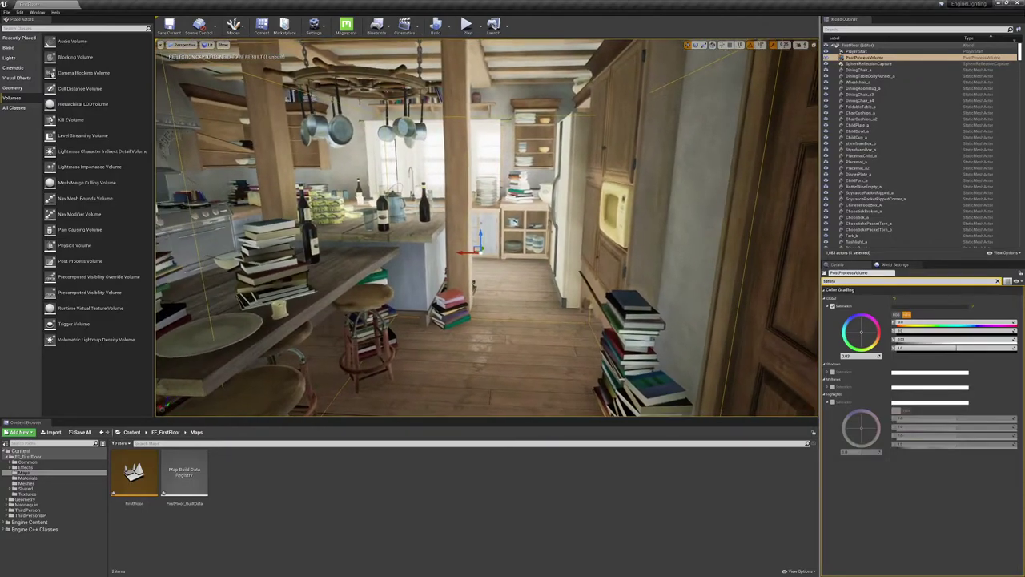
pyautogui.press('w')
pyautogui.moveTo(487, 227); pyautogui.dragTo(265, 236, button='right')
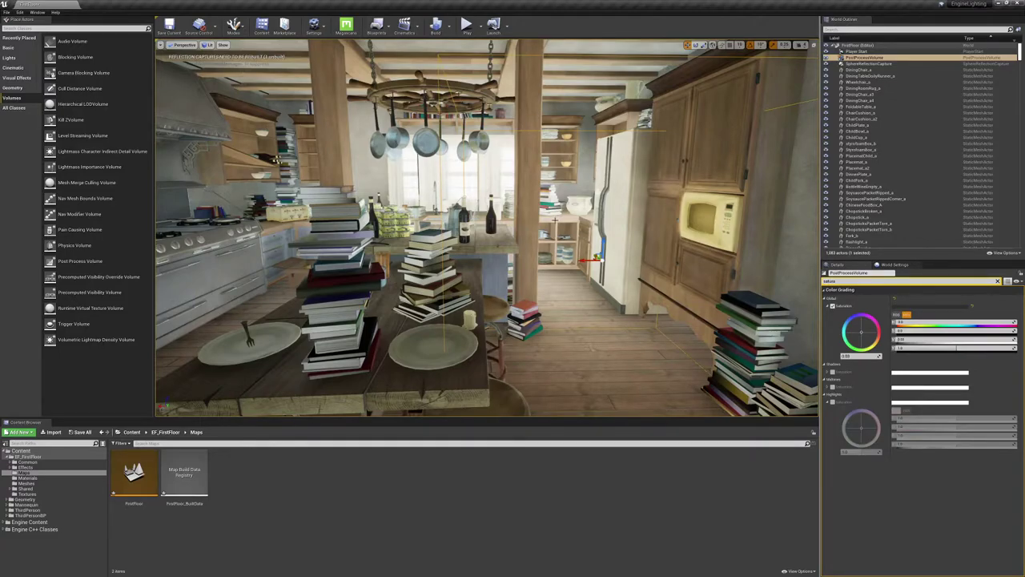
# Compare the kitchen inside and outside the Post Process Volume and set its global Saturation to 0.0
pyautogui.moveTo(554, 220); pyautogui.dragTo(413, 210, button='right')
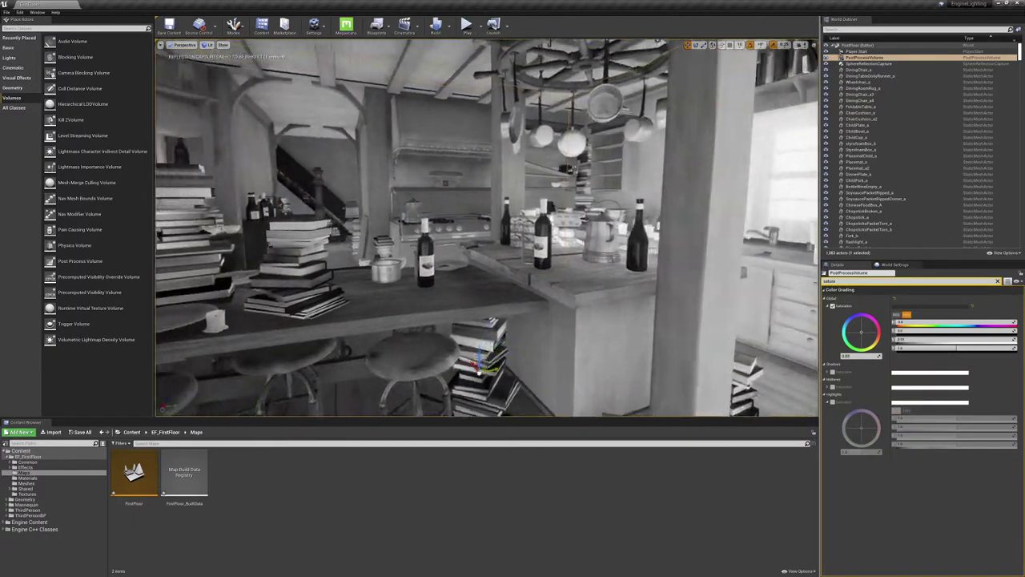
pyautogui.moveTo(486, 228); pyautogui.dragTo(352, 228, button='right')
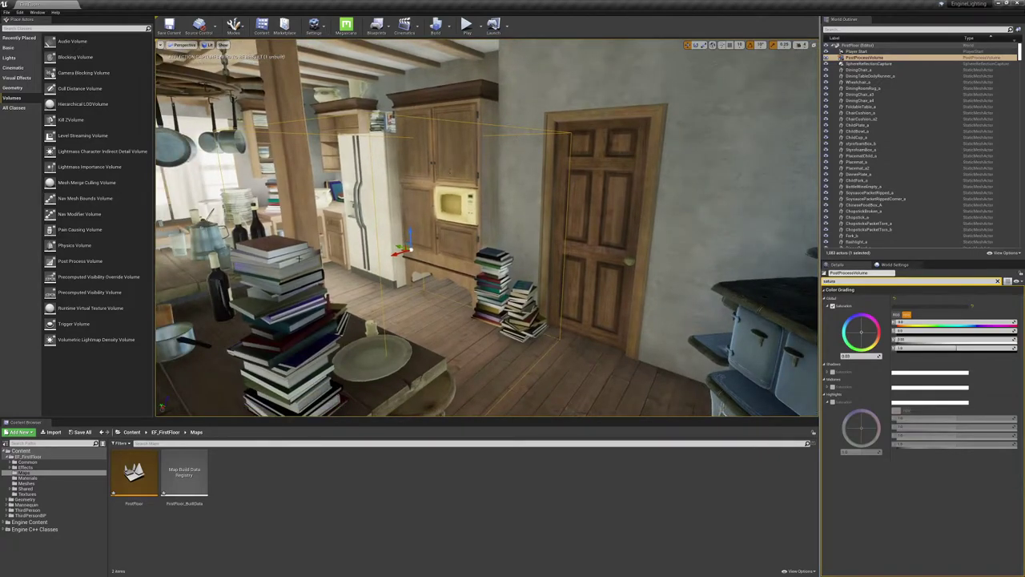
pyautogui.moveTo(350, 230); pyautogui.dragTo(290, 177, button='right')
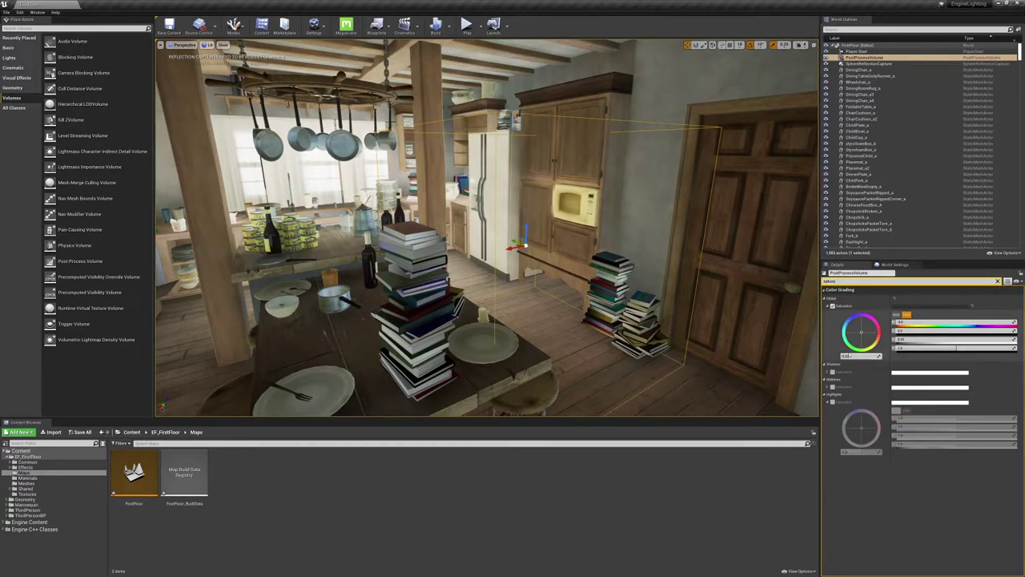
pyautogui.moveTo(859, 355); pyautogui.dragTo(842, 356)
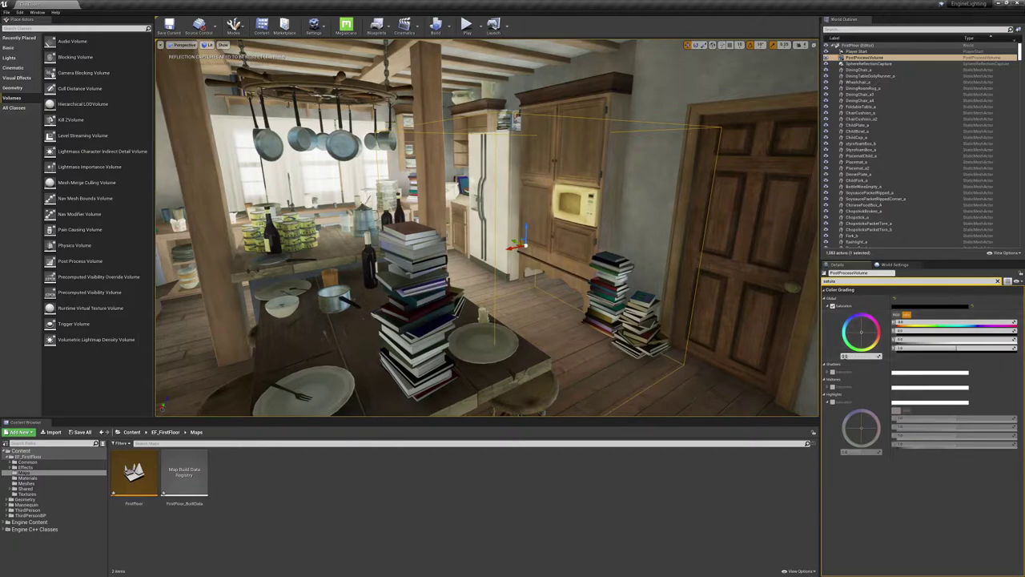
pyautogui.moveTo(561, 280); pyautogui.dragTo(545, 244)
pyautogui.moveTo(544, 244); pyautogui.dragTo(609, 240, button='right')
# Find the volume's Infinite Extent (Unbound) setting by filtering the details for "bound" and enable it
pyautogui.click(858, 280)
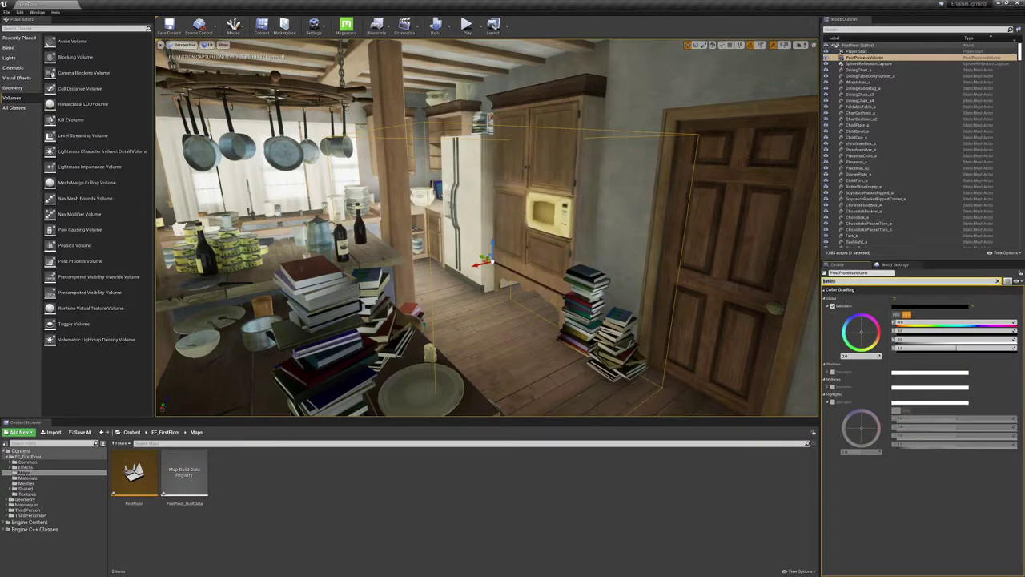
pyautogui.hotkey('ctrl', 'a')
pyautogui.write('bound')
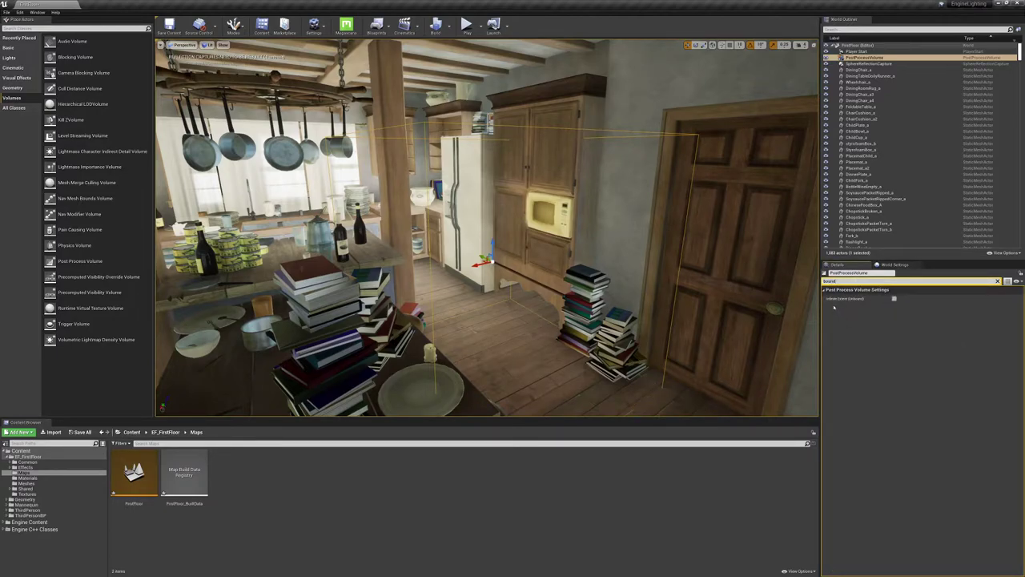
pyautogui.moveTo(840, 301)
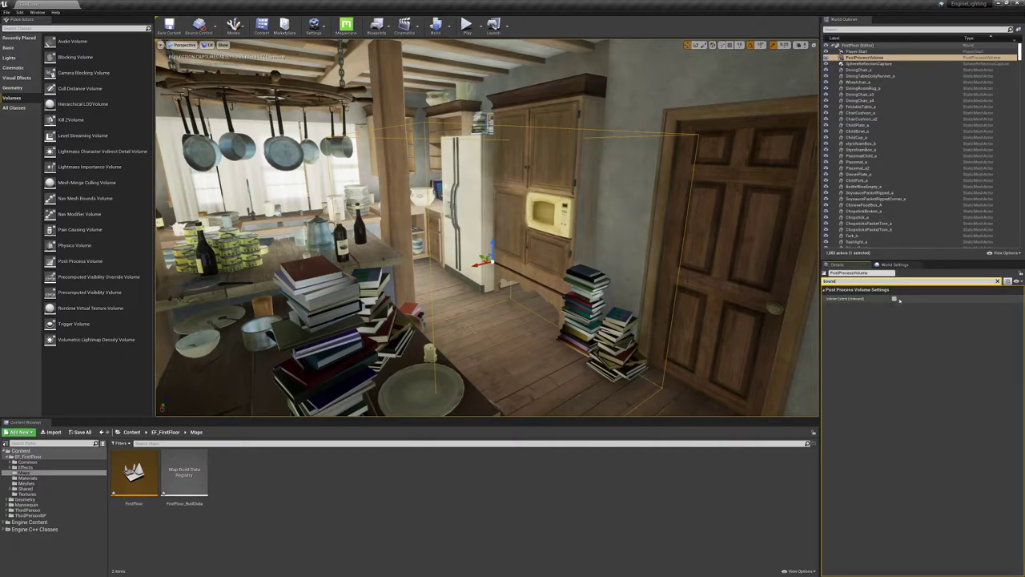
pyautogui.click(893, 298)
# Look around the rooms beyond the volume and switch Infinite Extent (Unbound) off and on again to compare its effect
pyautogui.moveTo(512, 197); pyautogui.dragTo(340, 180, button='right')
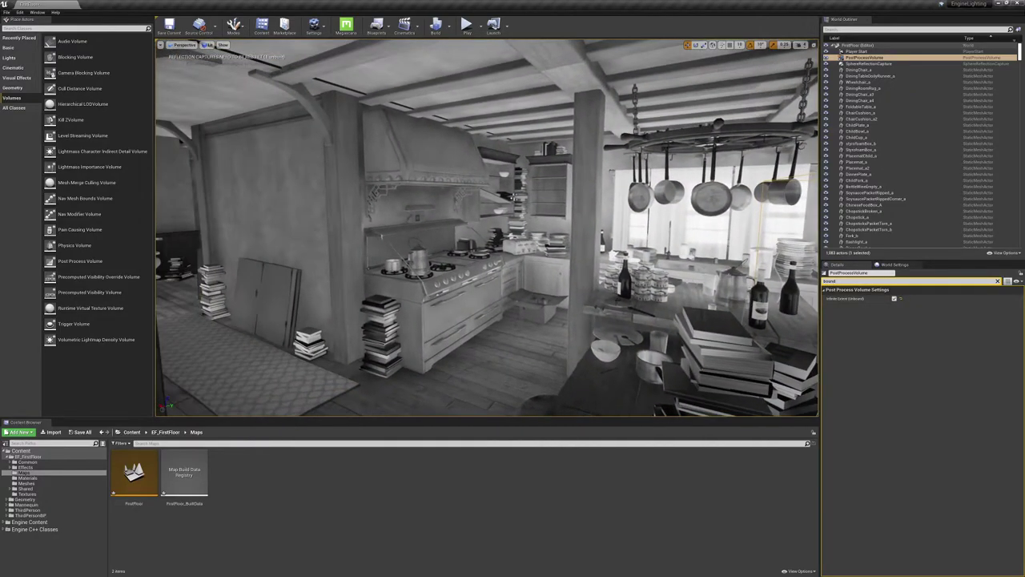
pyautogui.moveTo(512, 197); pyautogui.dragTo(384, 224, button='right')
pyautogui.press('d')
pyautogui.press('w')
pyautogui.moveTo(496, 241); pyautogui.dragTo(484, 240, button='right')
pyautogui.moveTo(600, 301)
pyautogui.mouseDown(button='right')
pyautogui.moveTo(617, 302)
pyautogui.moveTo(600, 301)
pyautogui.mouseUp(button='right')
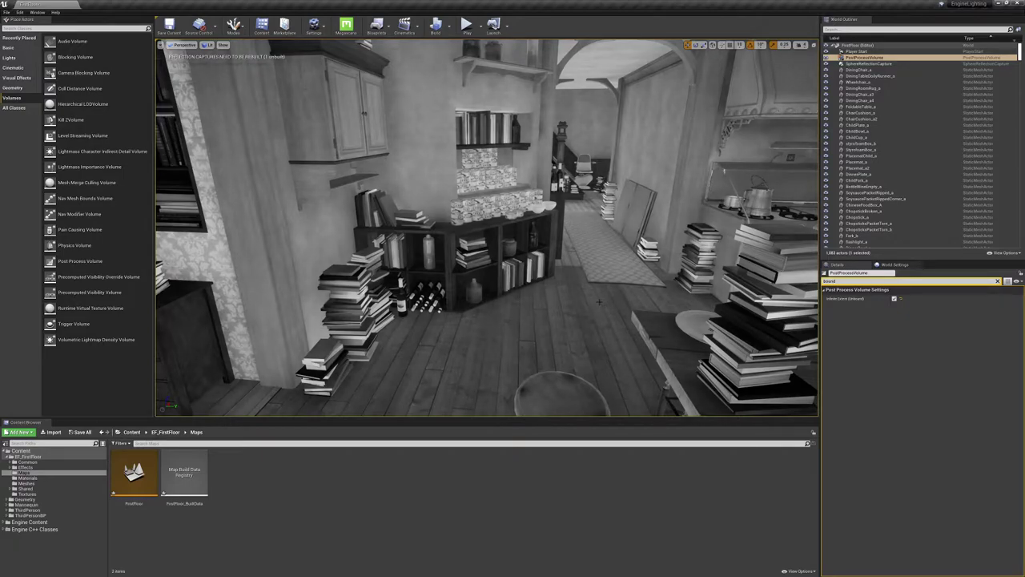
pyautogui.click(895, 298)
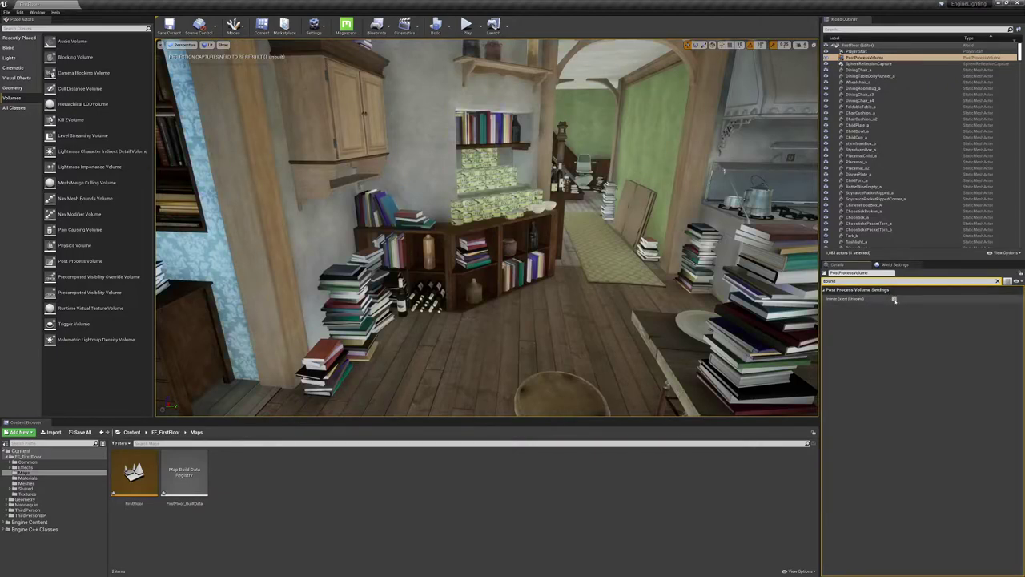
pyautogui.click(894, 298)
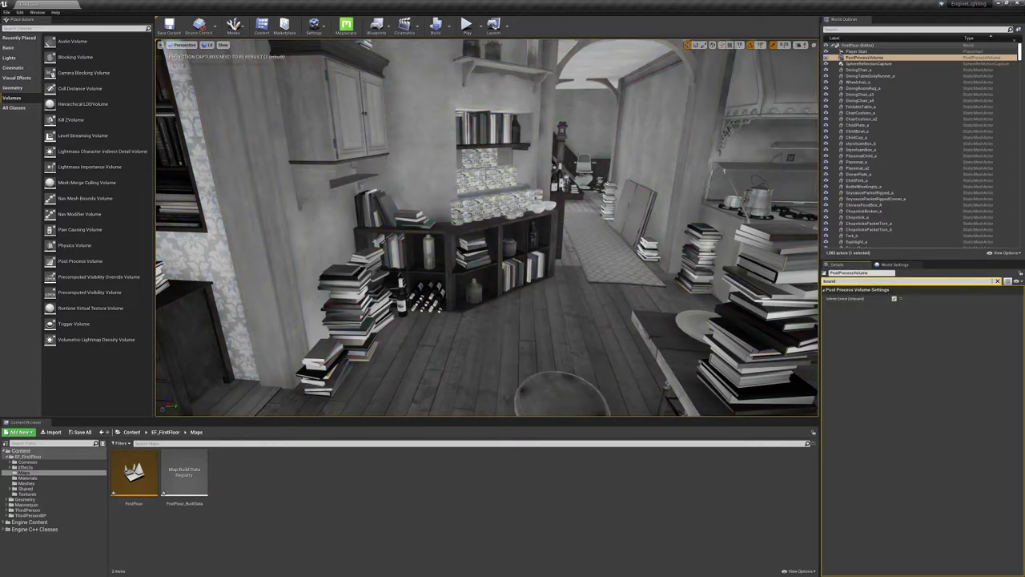
# Replace the details filter with "con" to find the contrast settings and override the global Contrast
pyautogui.click(997, 281)
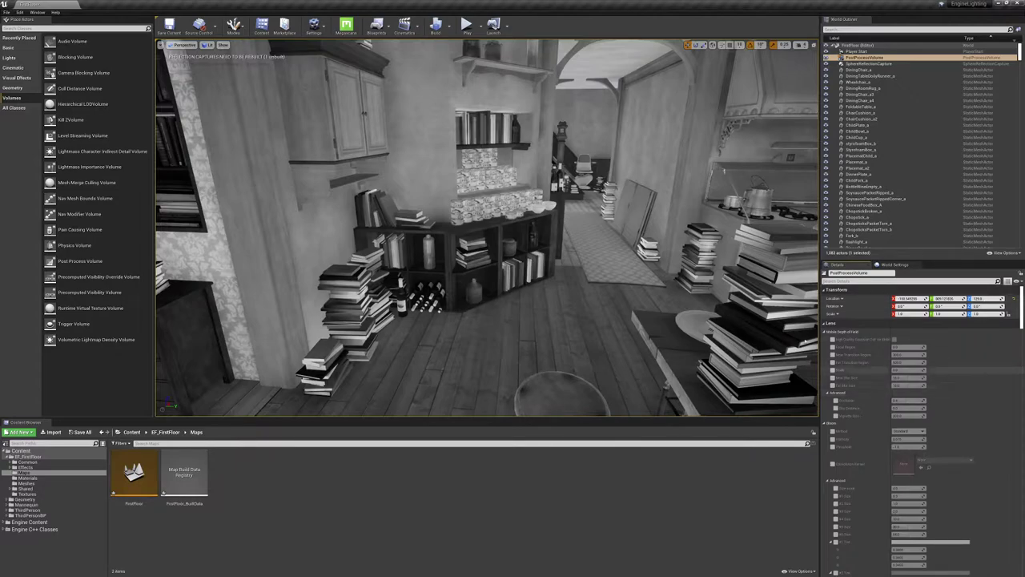
pyautogui.moveTo(804, 342); pyautogui.dragTo(869, 319, button='right')
pyautogui.scroll(-3, 836, 398)
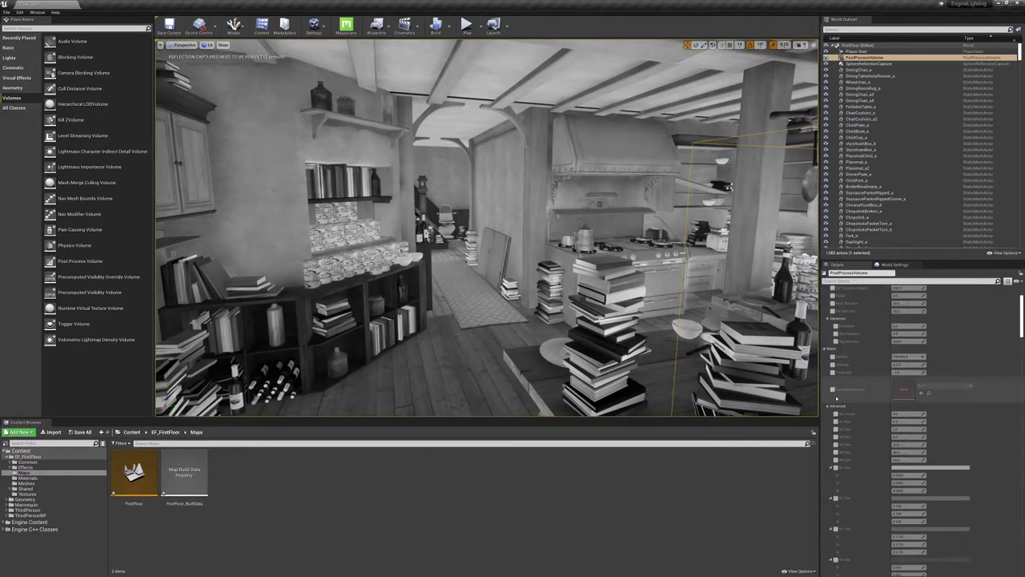
pyautogui.scroll(5, 841, 345)
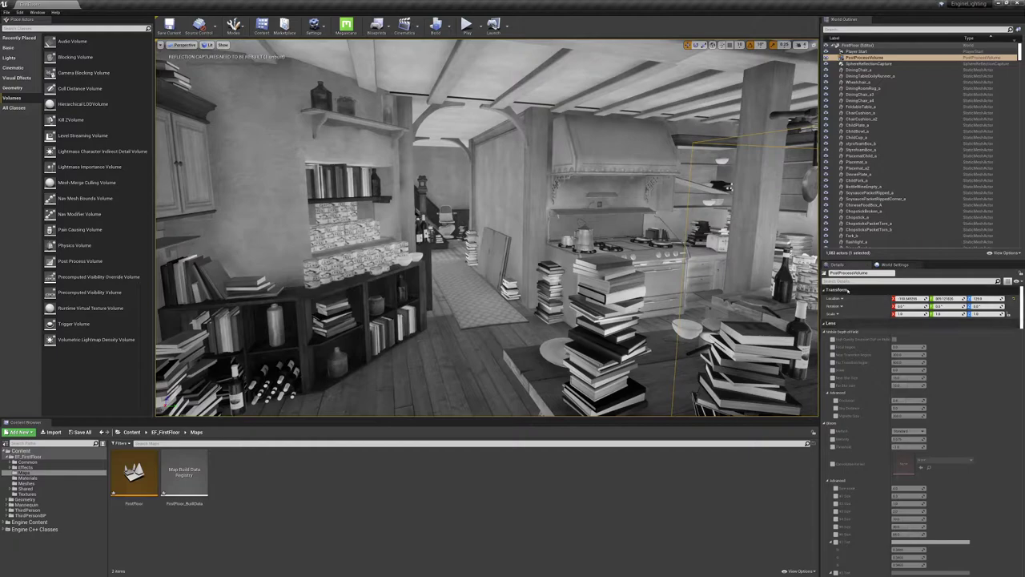
pyautogui.click(844, 281)
pyautogui.write('con')
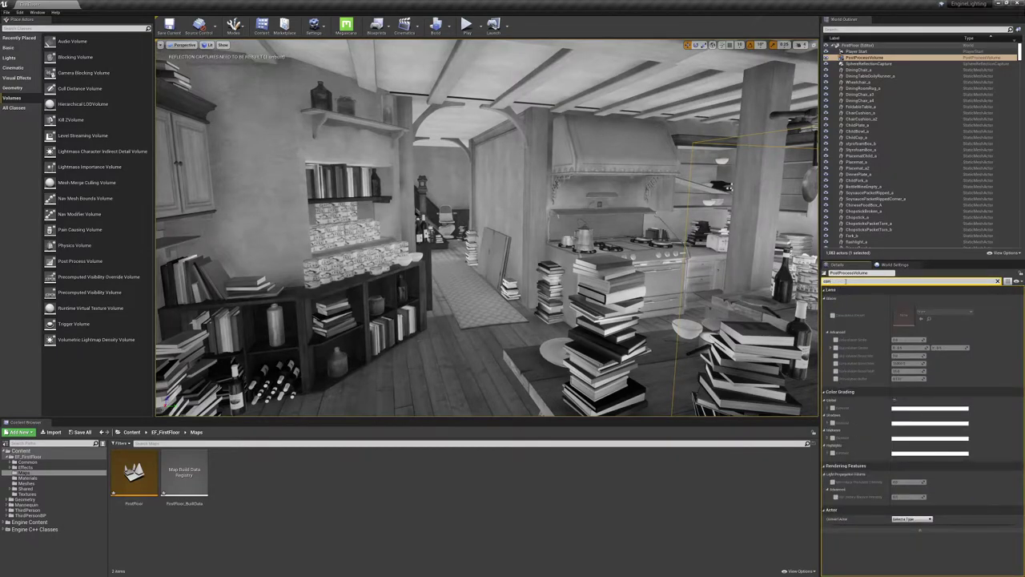
pyautogui.click(833, 407)
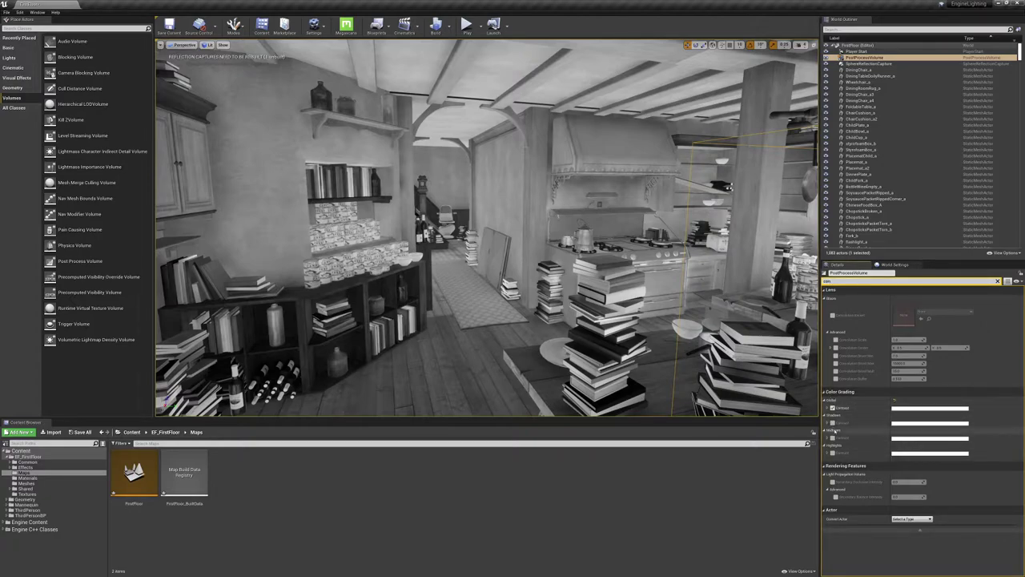
# Override the Contrast for shadows and midtones and raise both to 2.0
pyautogui.click(833, 423)
pyautogui.click(828, 422)
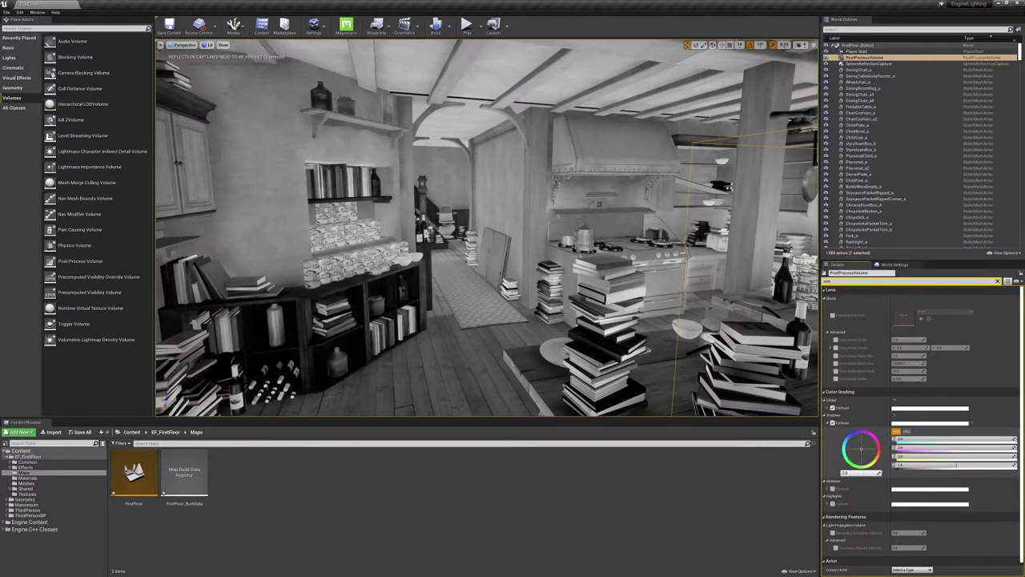
pyautogui.moveTo(860, 472)
pyautogui.mouseDown()
pyautogui.moveTo(845, 473)
pyautogui.moveTo(865, 472)
pyautogui.mouseUp()
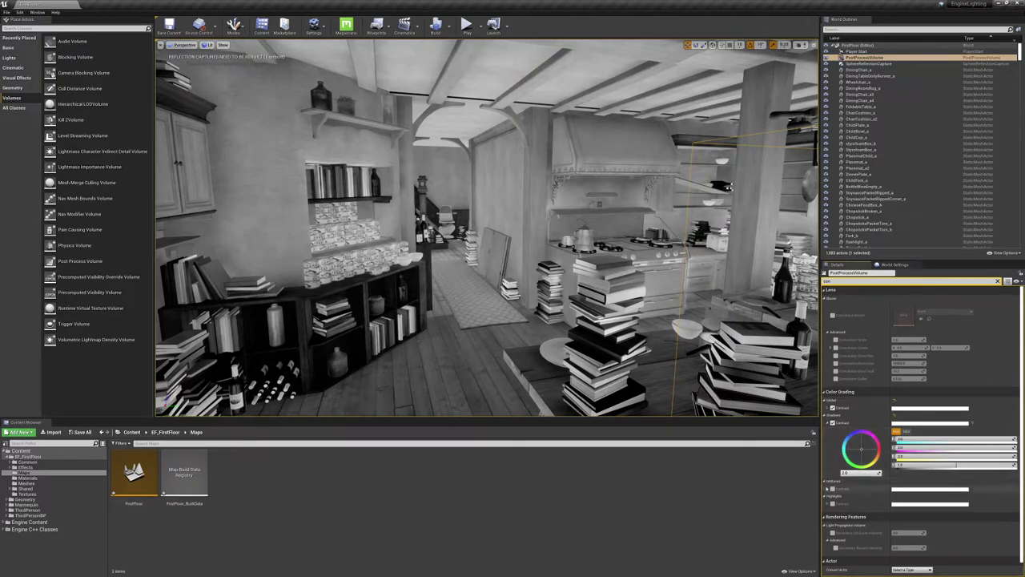
pyautogui.click(832, 489)
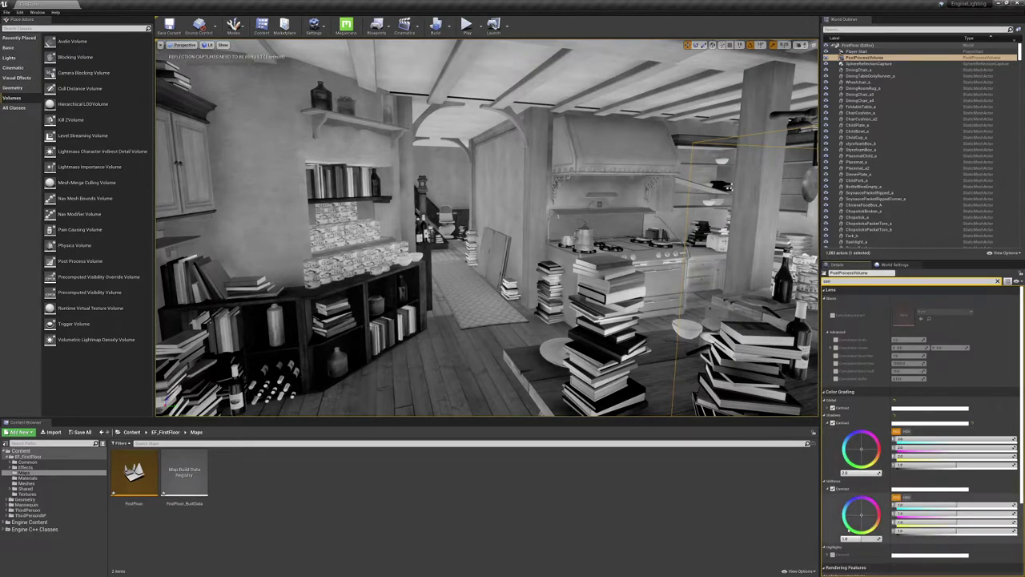
pyautogui.moveTo(874, 542); pyautogui.dragTo(897, 542)
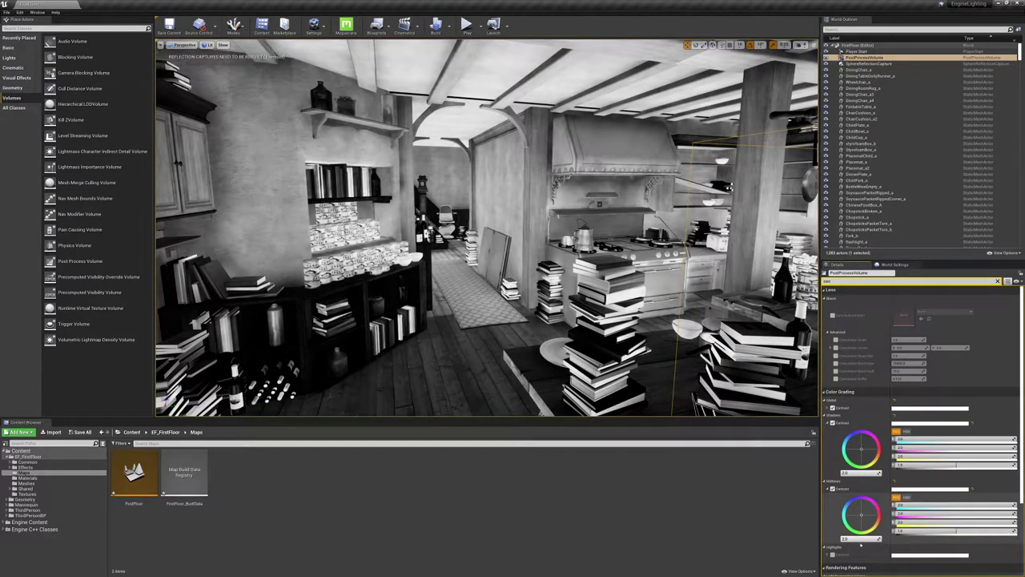
# Override the highlights Contrast and lower it to 0.0
pyautogui.scroll(-3, 849, 520)
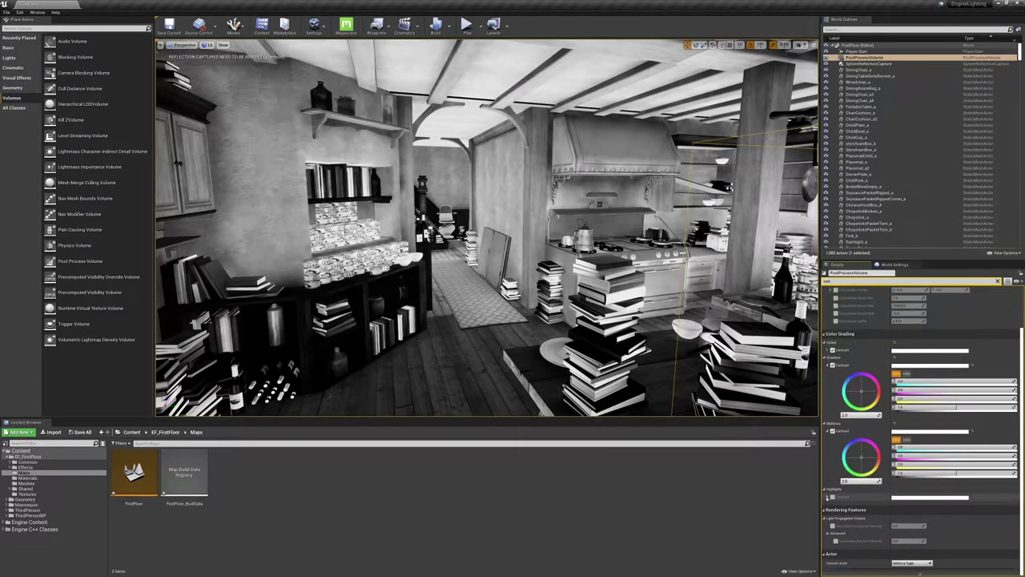
pyautogui.click(828, 496)
pyautogui.click(831, 496)
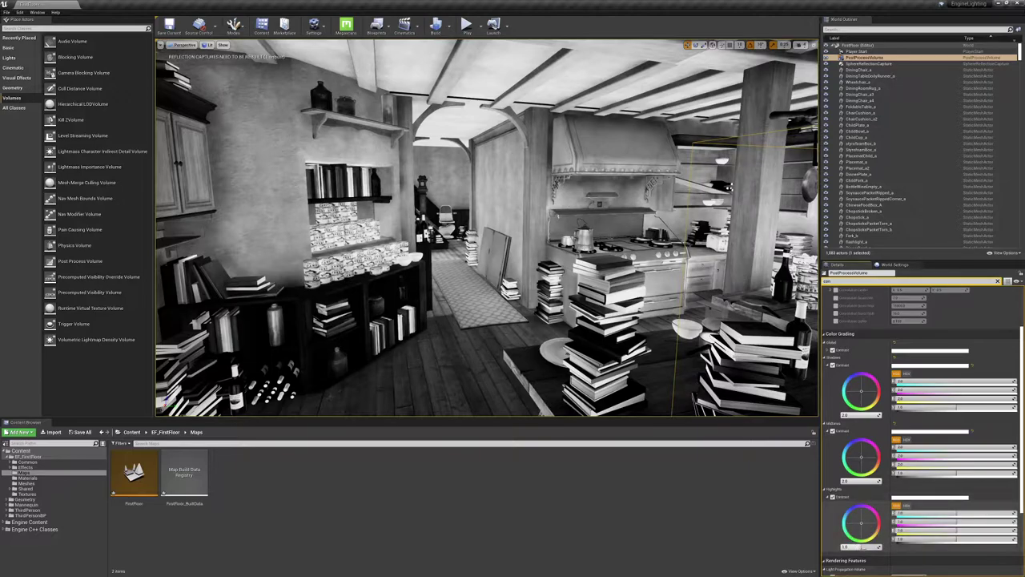
pyautogui.moveTo(849, 546)
pyautogui.mouseDown()
pyautogui.moveTo(879, 546)
pyautogui.moveTo(845, 546)
pyautogui.mouseUp()
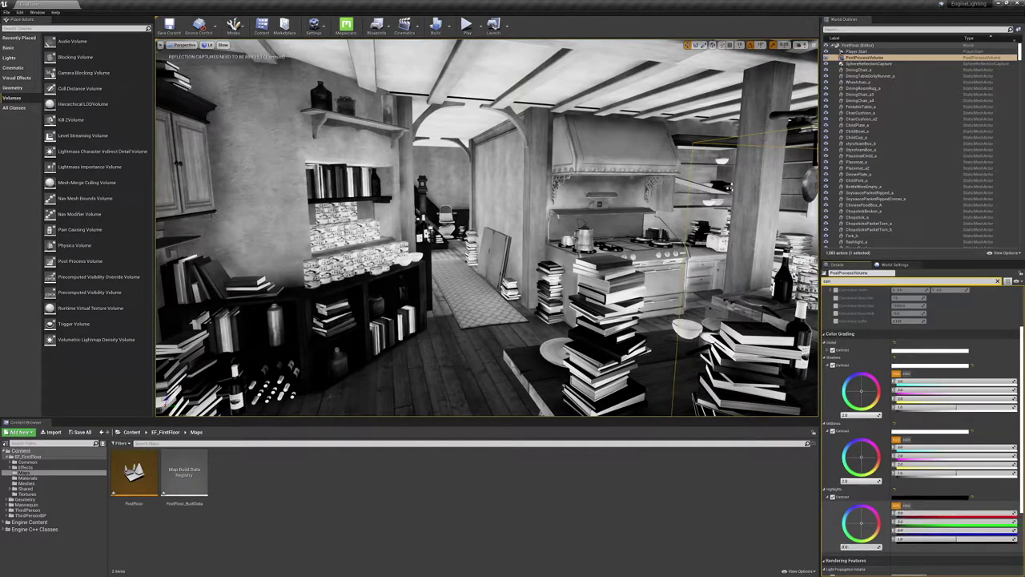
# Raise the global Contrast to 2.0 and inspect the effect on the stove, floor and dining table
pyautogui.click(825, 350)
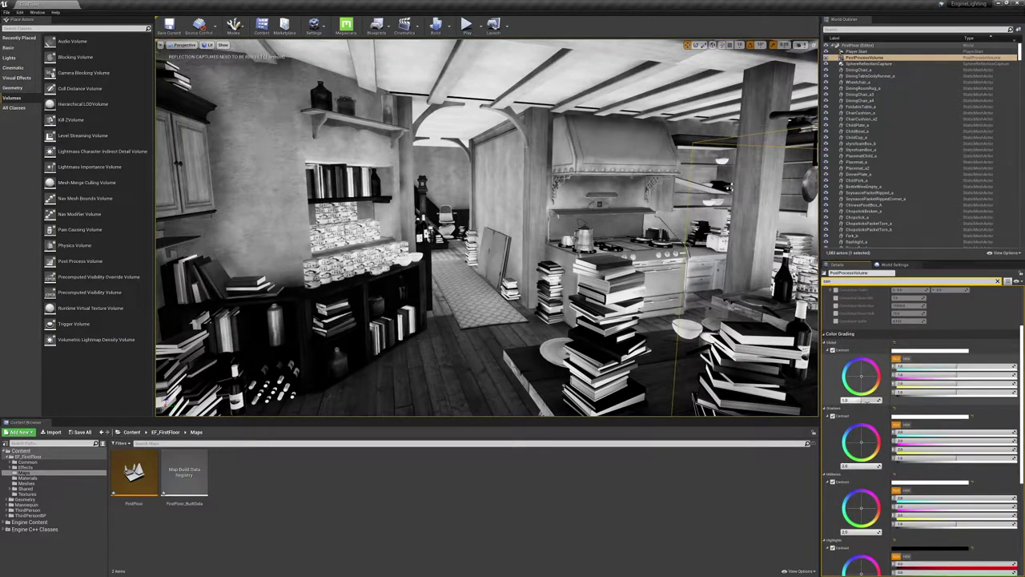
pyautogui.moveTo(864, 399); pyautogui.dragTo(881, 399)
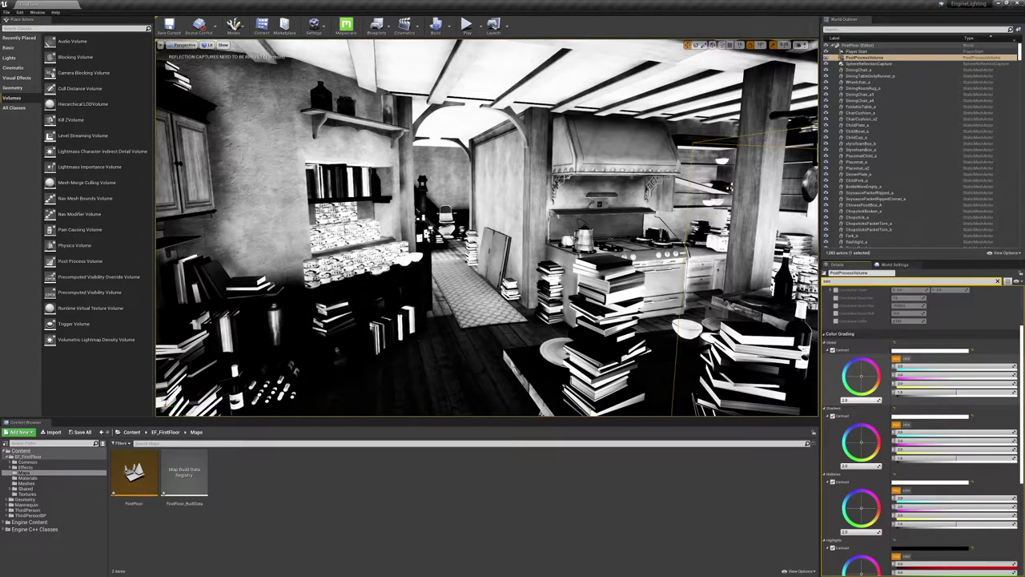
pyautogui.moveTo(487, 227); pyautogui.dragTo(352, 240, button='right')
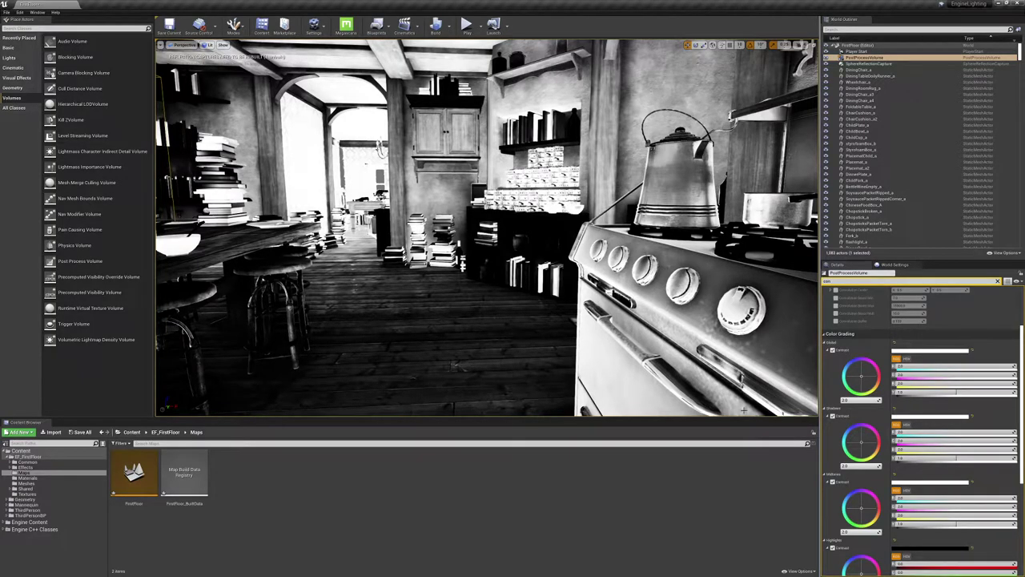
pyautogui.moveTo(743, 376); pyautogui.dragTo(673, 388, button='right')
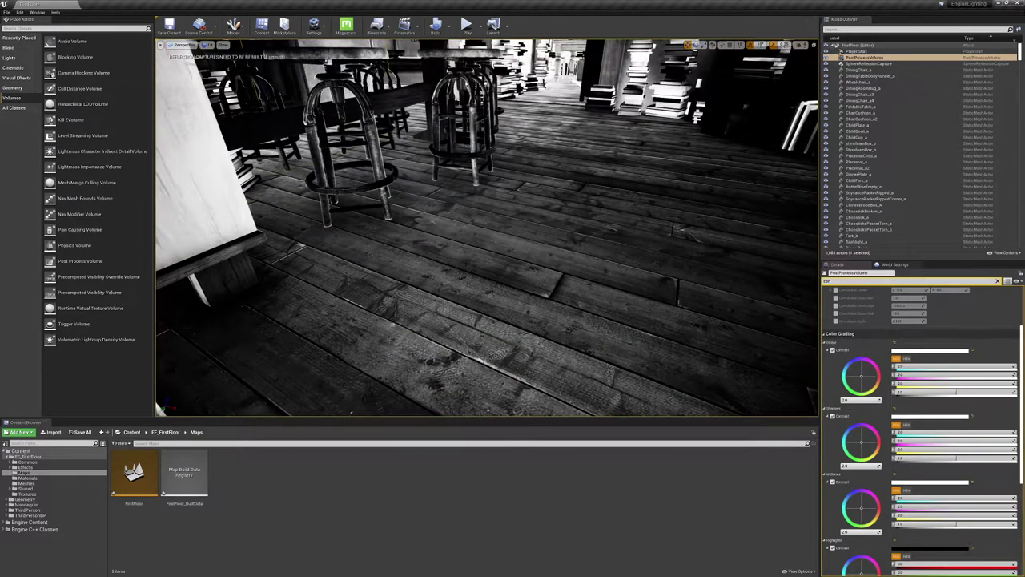
pyautogui.moveTo(487, 227); pyautogui.dragTo(448, 168, button='right')
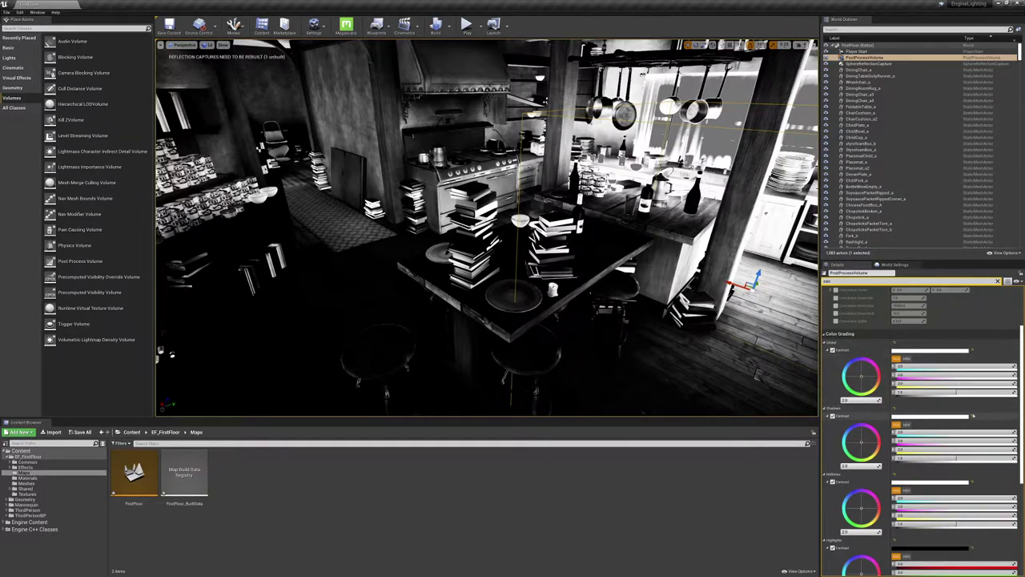
# Reset the shadows, midtones, highlights and global color grading settings to their defaults
pyautogui.click(972, 416)
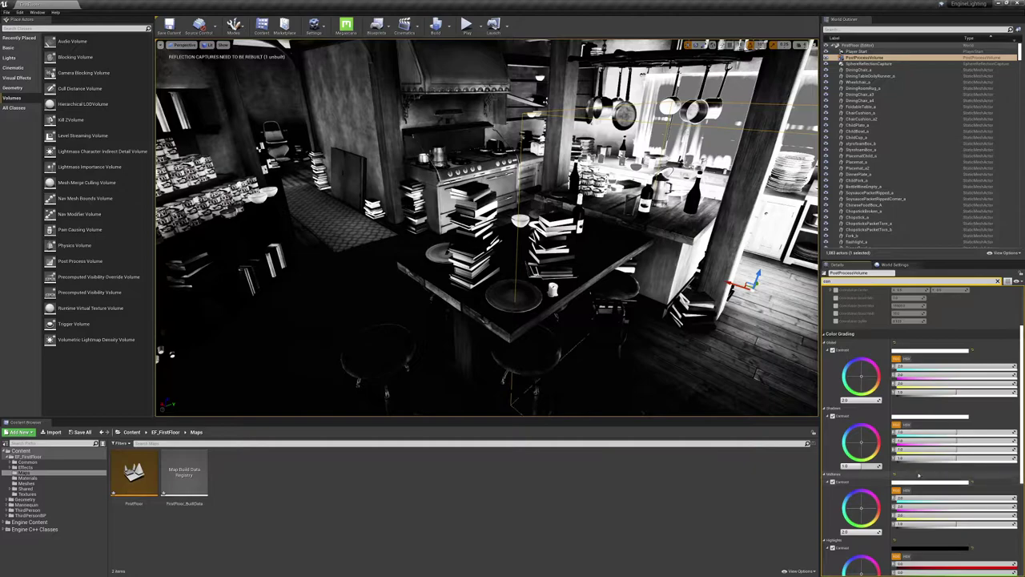
pyautogui.click(895, 476)
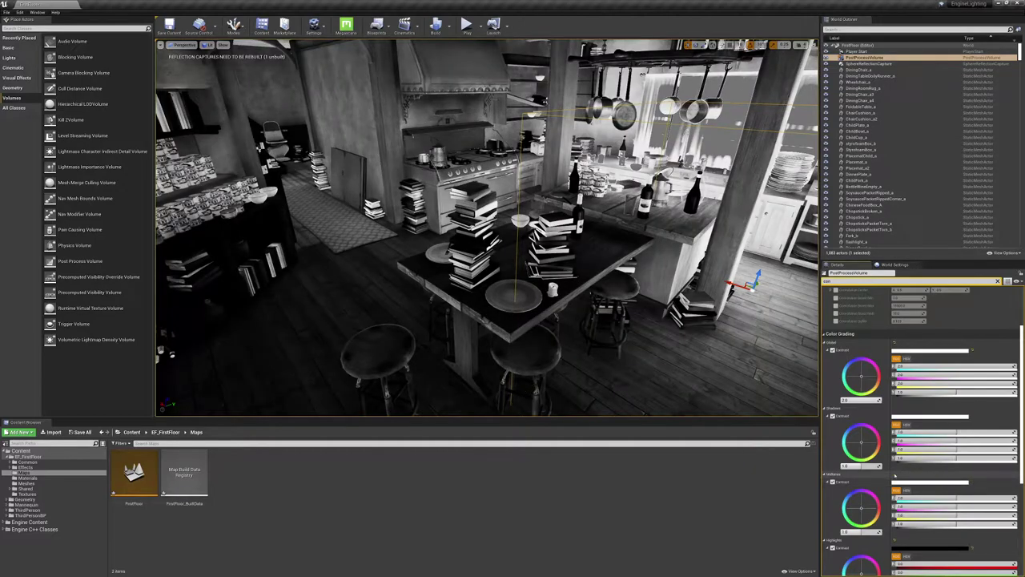
pyautogui.click(895, 542)
pyautogui.scroll(-2, 895, 542)
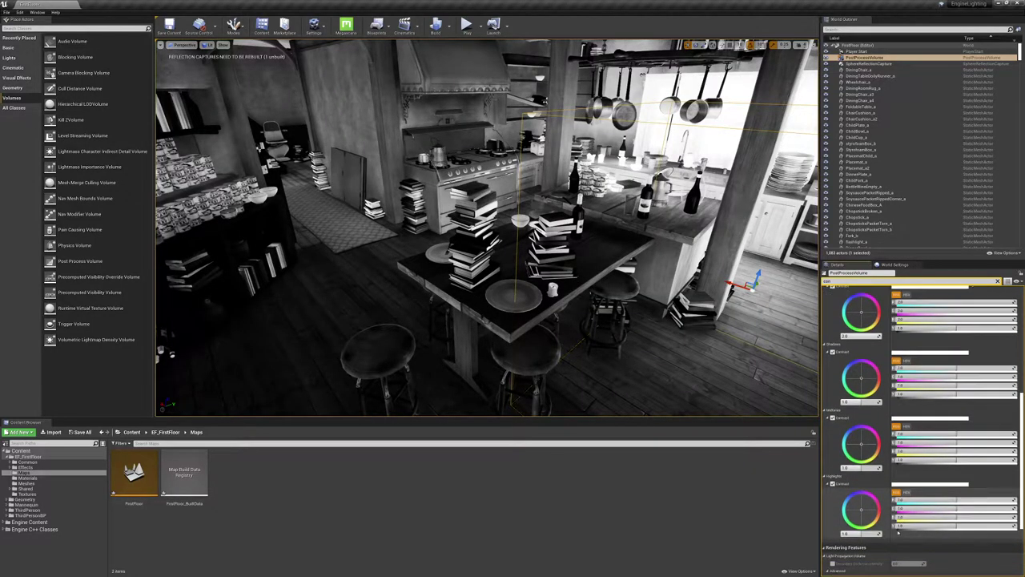
pyautogui.scroll(2, 894, 330)
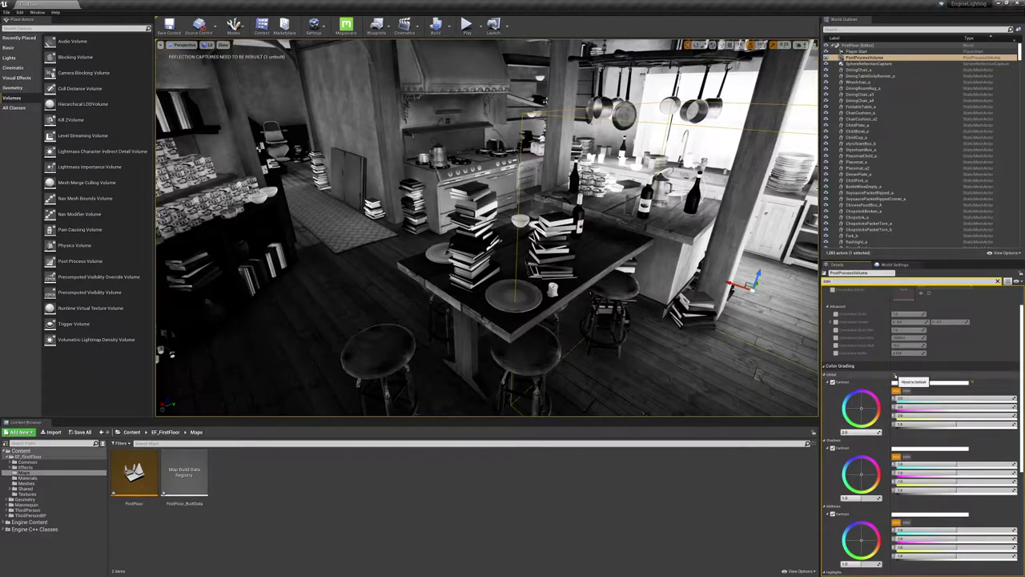
pyautogui.click(895, 377)
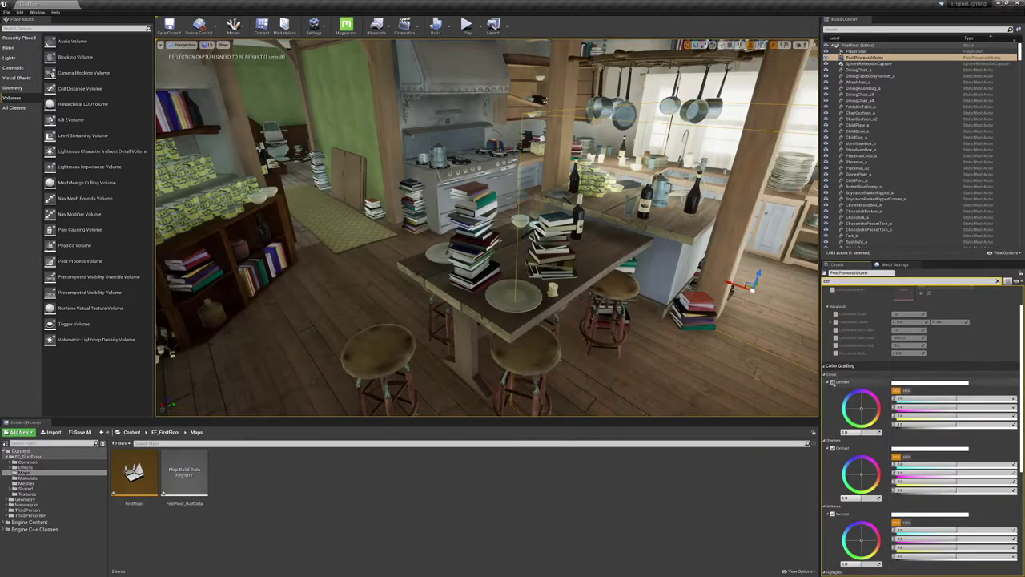
# Disable the Contrast overrides for global, shadows, midtones and highlights, collapse the Global group and clear the property filter
pyautogui.click(832, 382)
pyautogui.click(833, 449)
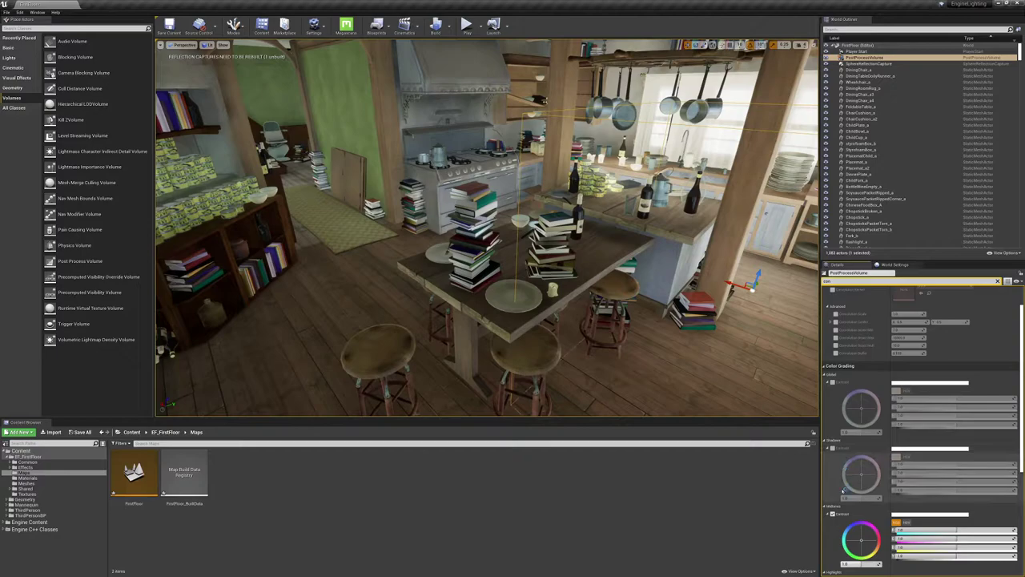
pyautogui.click(833, 514)
pyautogui.scroll(-3, 832, 512)
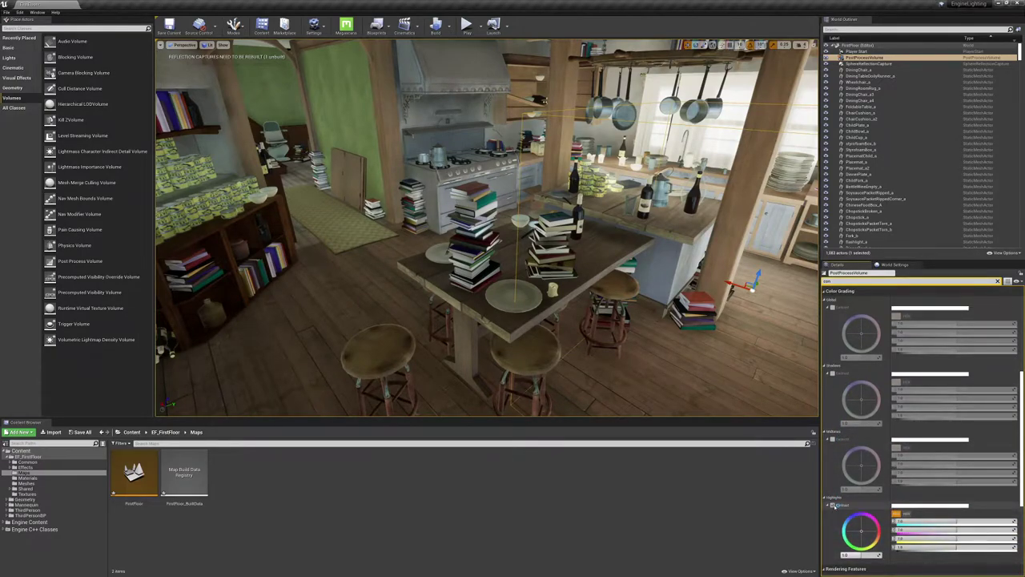
pyautogui.click(833, 505)
pyautogui.scroll(4, 865, 467)
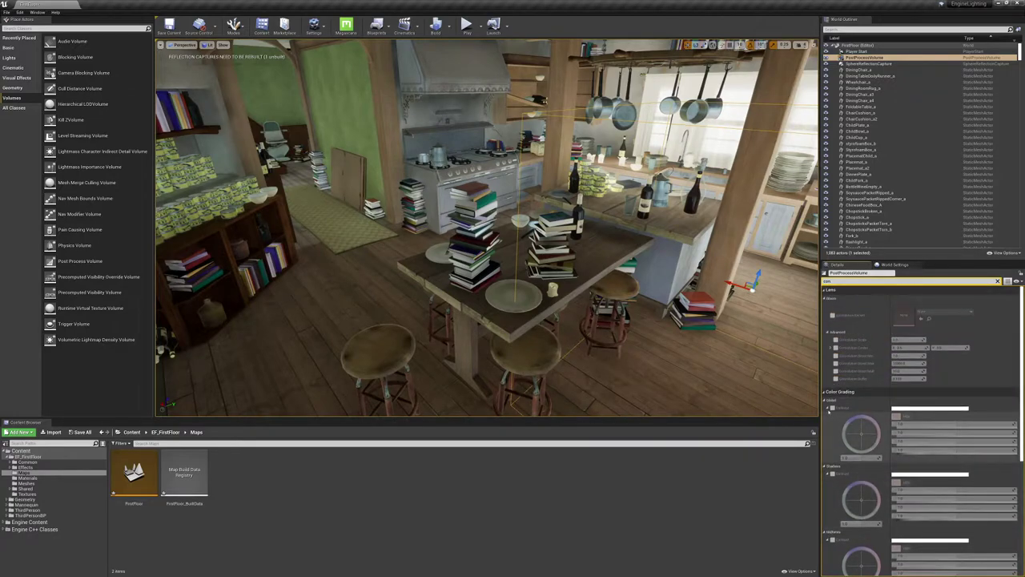
pyautogui.click(827, 399)
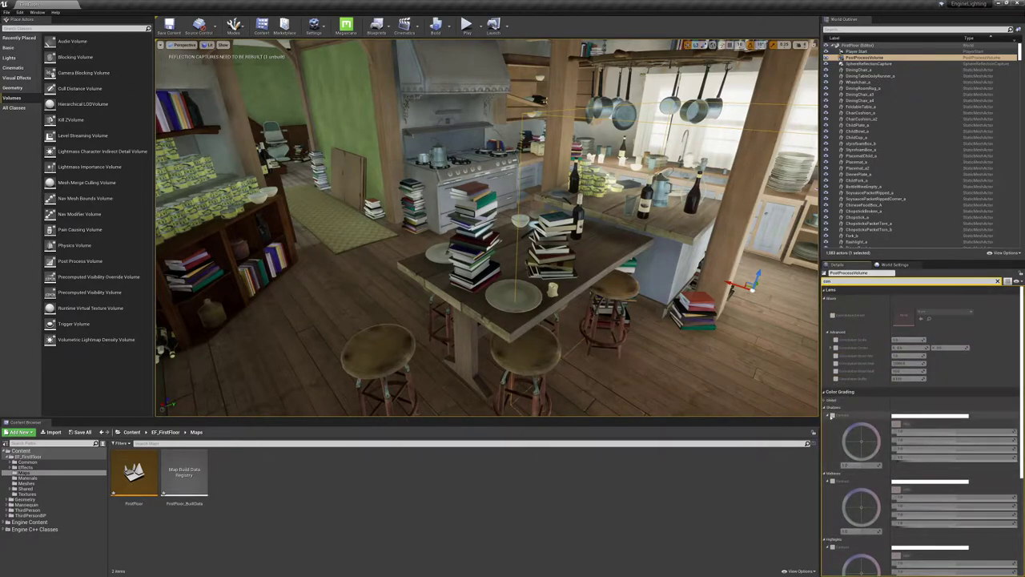
pyautogui.click(997, 281)
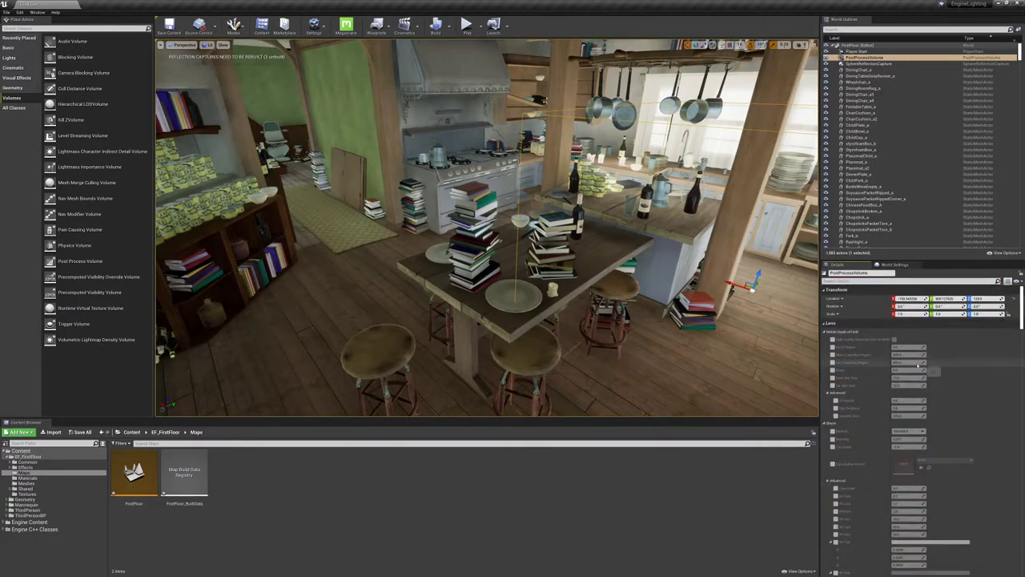
pyautogui.moveTo(1021, 303)
pyautogui.mouseDown()
pyautogui.moveTo(1020, 554)
pyautogui.moveTo(1021, 301)
pyautogui.mouseUp()
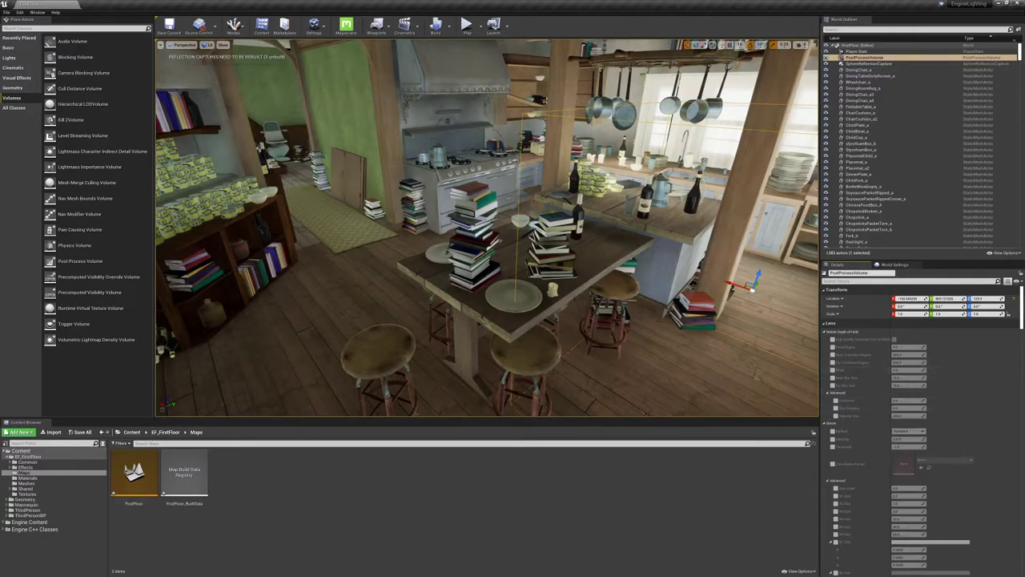
# Find the Exponential Height Fog actor with the search "exp" and place it on the wooden deck outside the house
pyautogui.moveTo(486, 227); pyautogui.dragTo(512, 312, button='right')
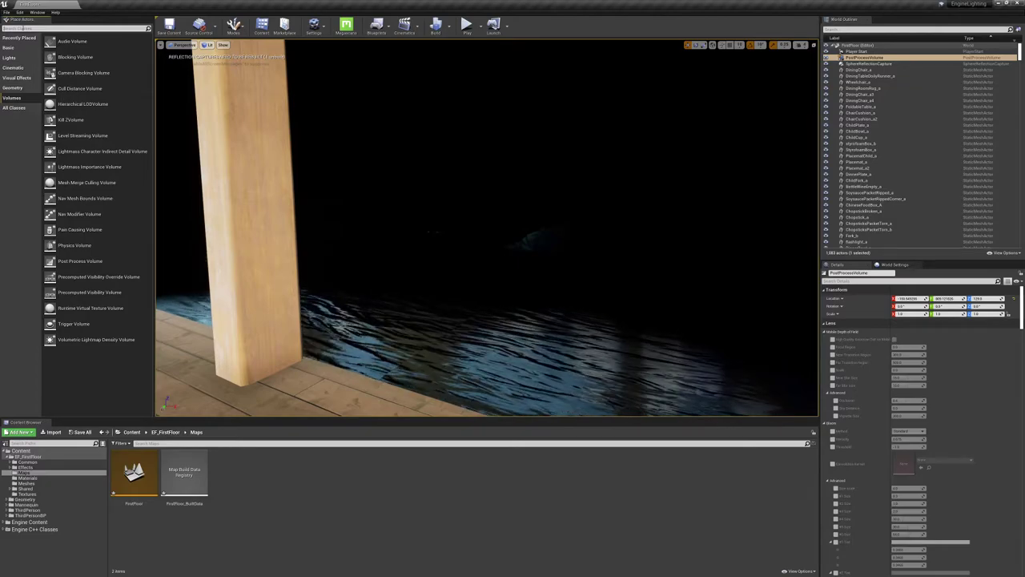
pyautogui.click(20, 28)
pyautogui.write('exp')
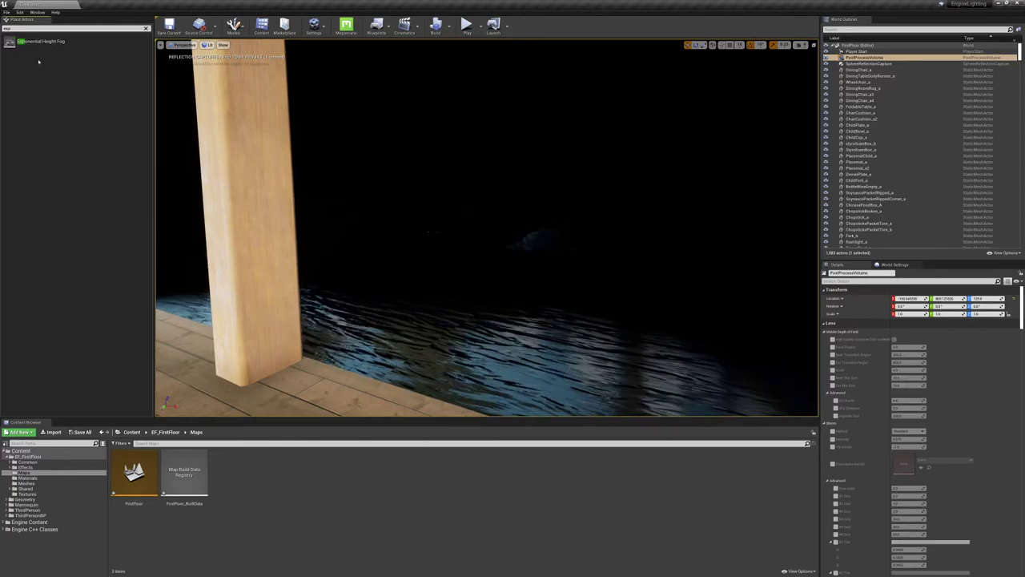
pyautogui.moveTo(261, 160)
pyautogui.mouseDown(button='right')
pyautogui.moveTo(161, 173)
pyautogui.moveTo(261, 145)
pyautogui.mouseUp(button='right')
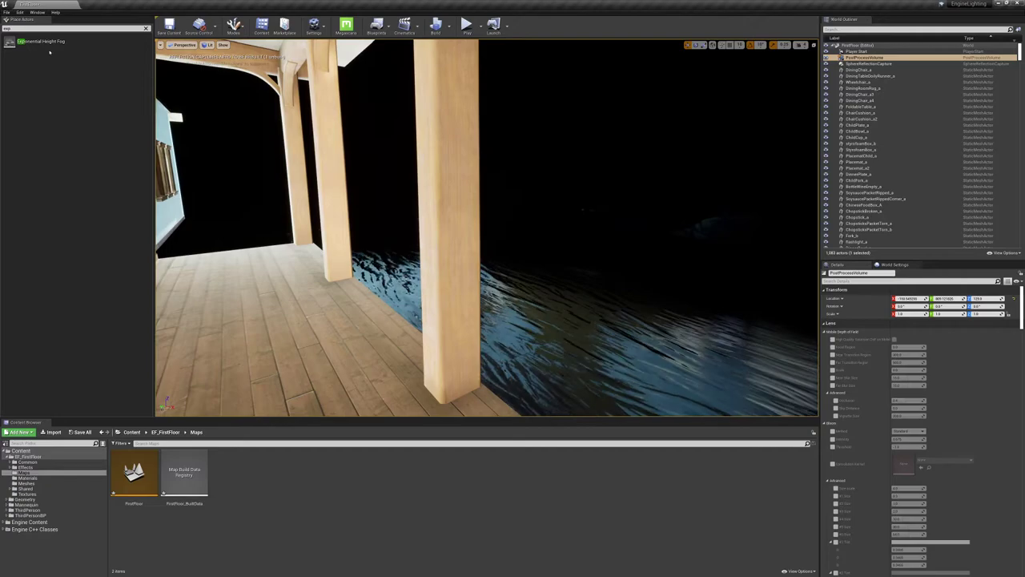
pyautogui.moveTo(32, 41); pyautogui.dragTo(181, 317)
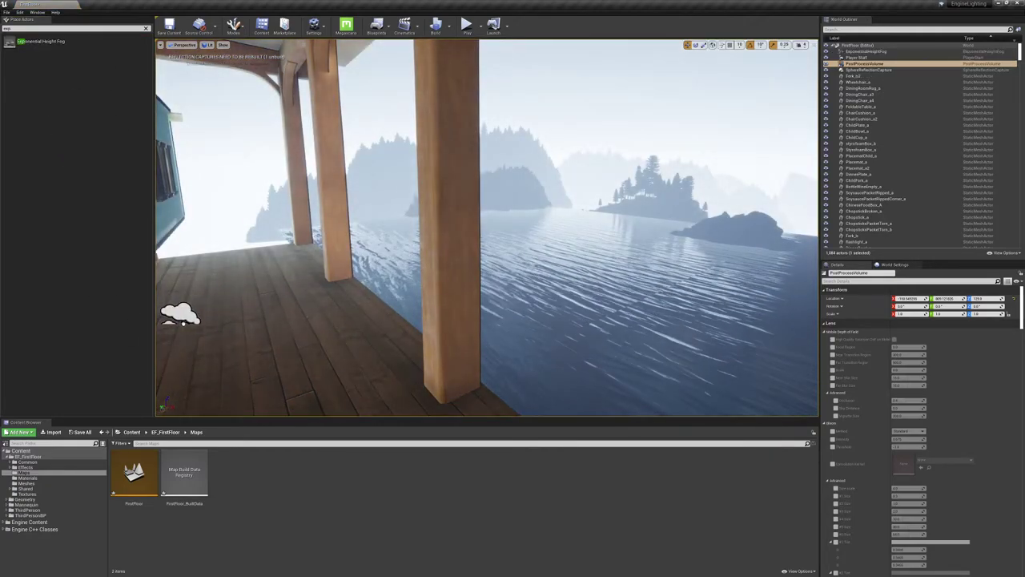
pyautogui.moveTo(181, 317); pyautogui.dragTo(180, 317)
# Examine the fog from the deck, looking along the porch and across the lake to the islands
pyautogui.moveTo(487, 227); pyautogui.dragTo(345, 264, button='right')
pyautogui.press('a')
pyautogui.moveTo(487, 227); pyautogui.dragTo(421, 228, button='right')
pyautogui.press('w')
pyautogui.moveTo(664, 316); pyautogui.dragTo(500, 315, button='right')
pyautogui.press('s')
pyautogui.moveTo(392, 278); pyautogui.dragTo(362, 279, button='right')
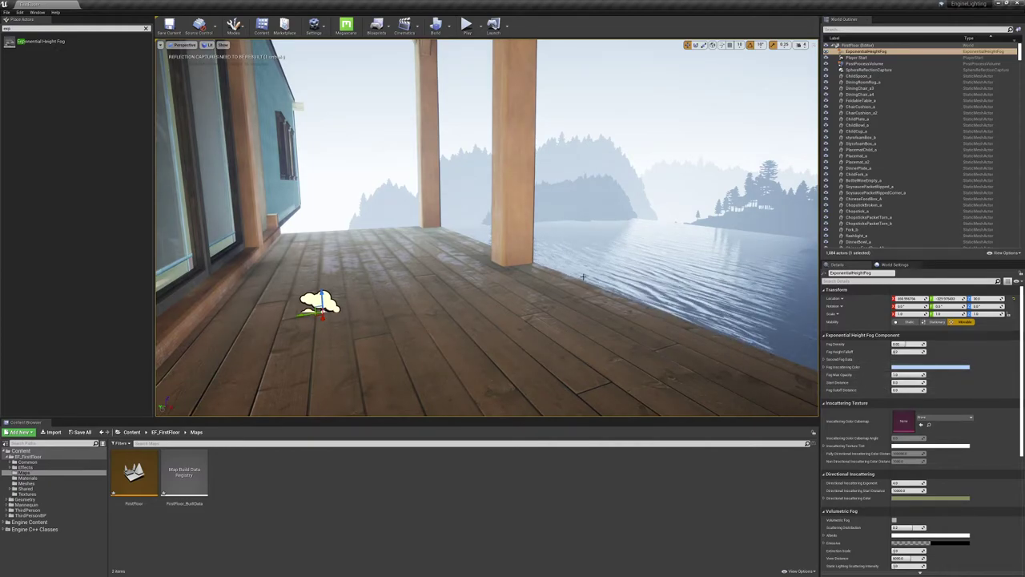
# Examine how the fog affects the interior, from the armchair by the living room windows through to the kitchen
pyautogui.moveTo(482, 259); pyautogui.dragTo(702, 227, button='right')
pyautogui.press('d')
pyautogui.moveTo(482, 259); pyautogui.dragTo(426, 264, button='right')
pyautogui.press('s')
pyautogui.press('s')
pyautogui.moveTo(564, 261)
pyautogui.mouseDown(button='right')
pyautogui.moveTo(580, 261)
pyautogui.moveTo(548, 261)
pyautogui.mouseUp(button='right')
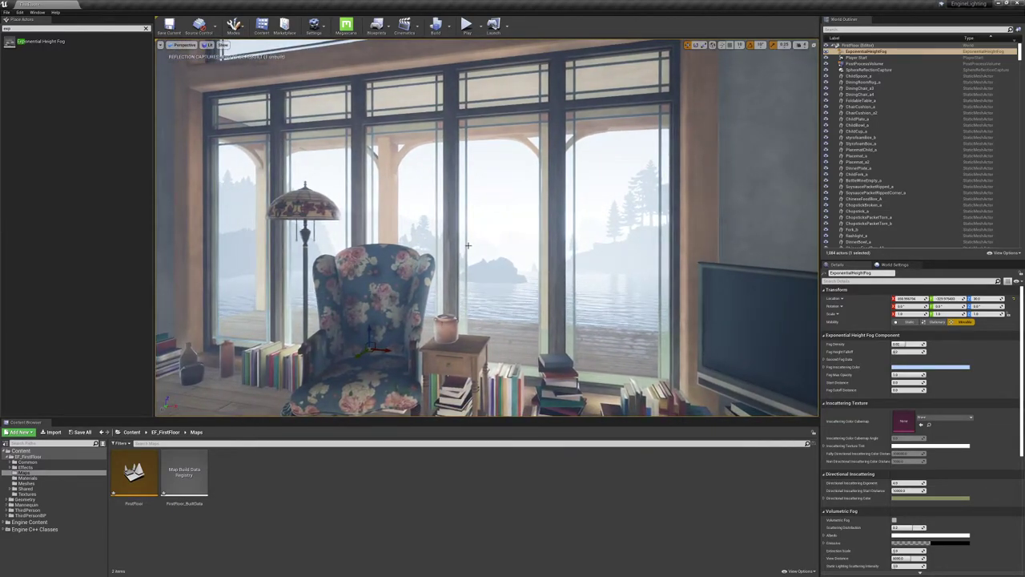
pyautogui.moveTo(469, 245); pyautogui.dragTo(752, 236, button='right')
pyautogui.press('s')
pyautogui.press('w')
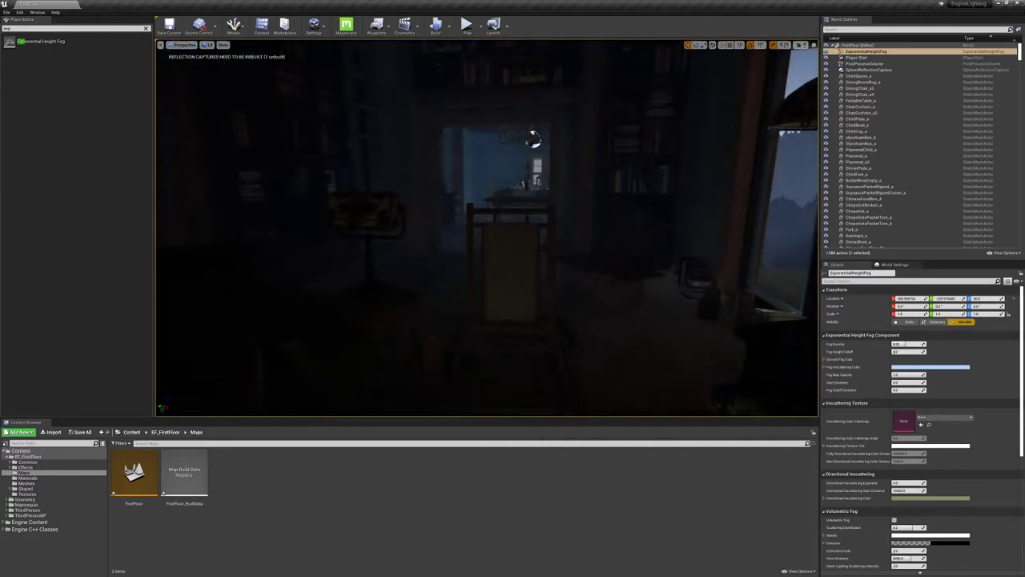
pyautogui.moveTo(487, 227); pyautogui.dragTo(632, 232, button='right')
pyautogui.press('w')
pyautogui.press('w')
pyautogui.moveTo(541, 405); pyautogui.dragTo(467, 236, button='right')
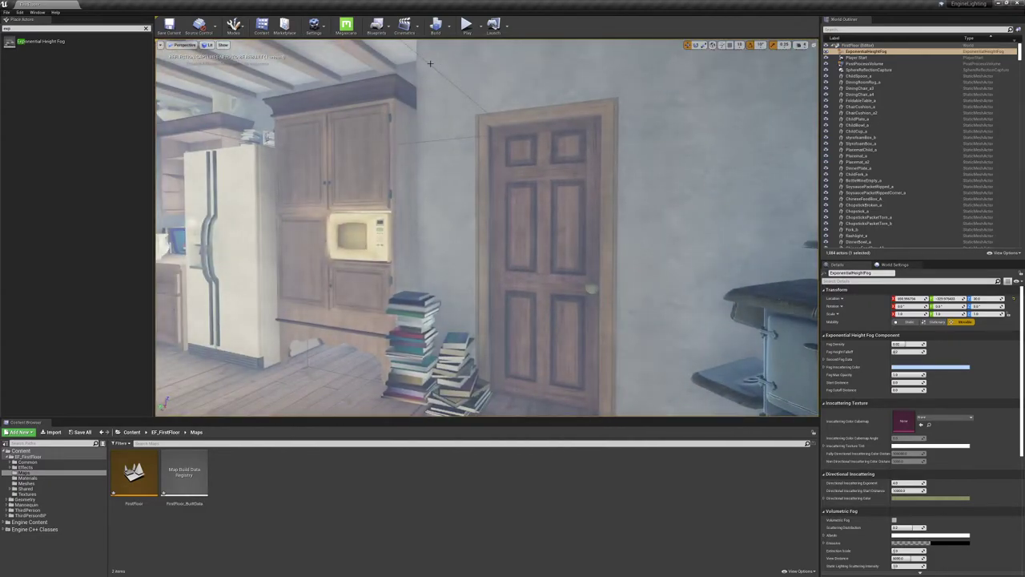
# Select the Post Process Volume, override its exposure Min Brightness and Max Brightness, and set Min Brightness to 1.0
pyautogui.click(460, 134)
pyautogui.moveTo(459, 128); pyautogui.dragTo(440, 152, button='right')
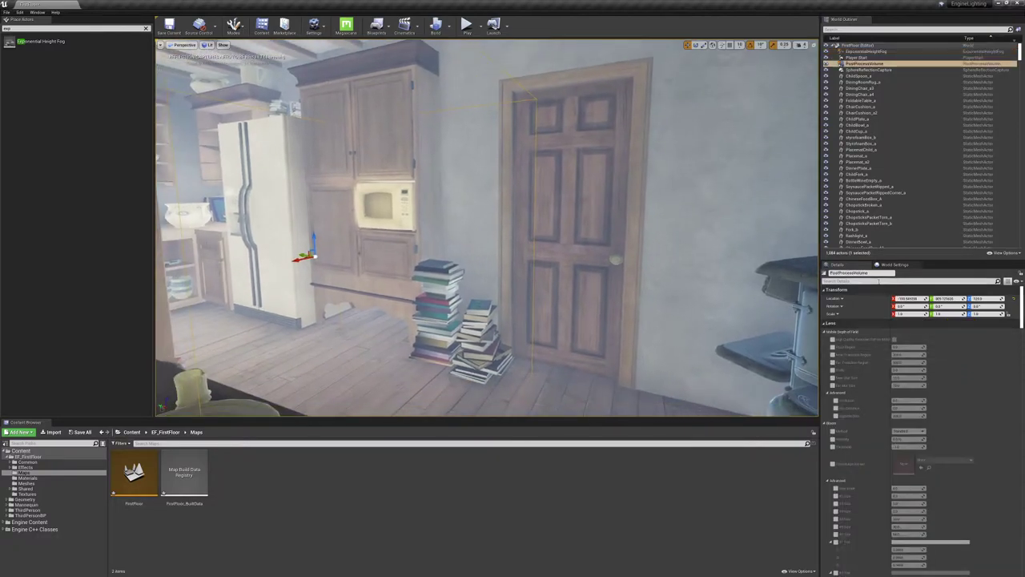
pyautogui.click(859, 281)
pyautogui.write('brightn')
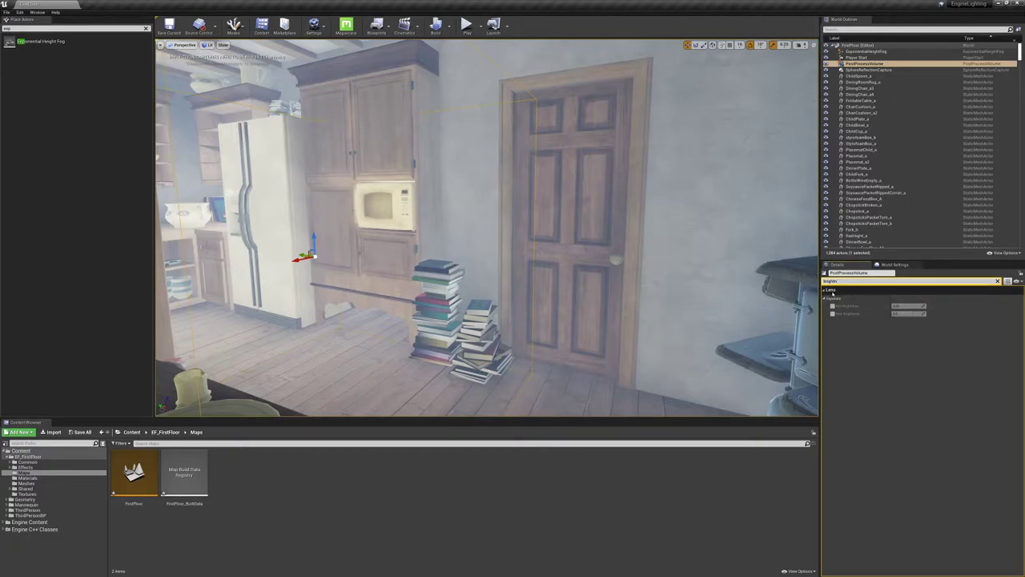
pyautogui.click(833, 305)
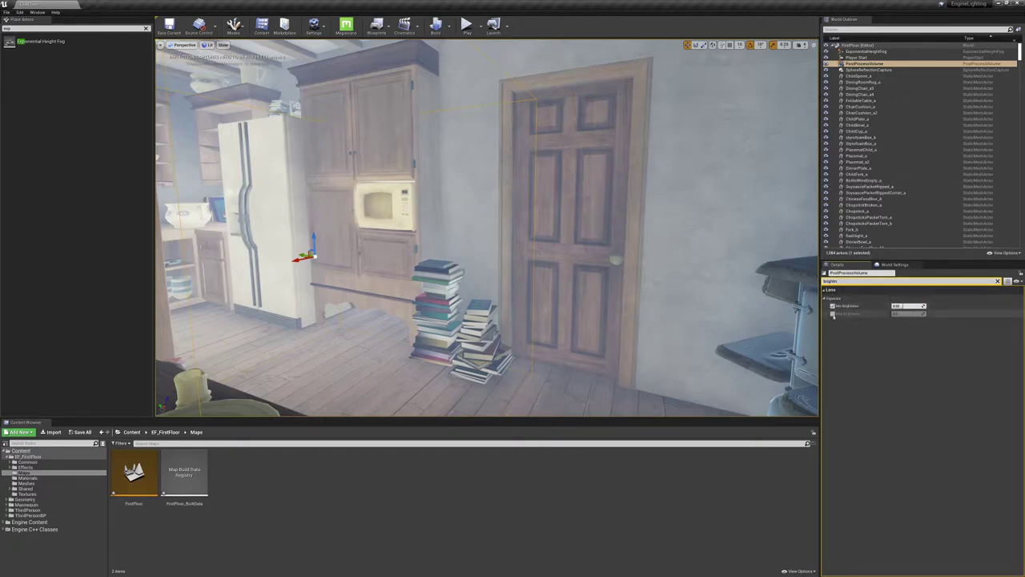
pyautogui.click(832, 313)
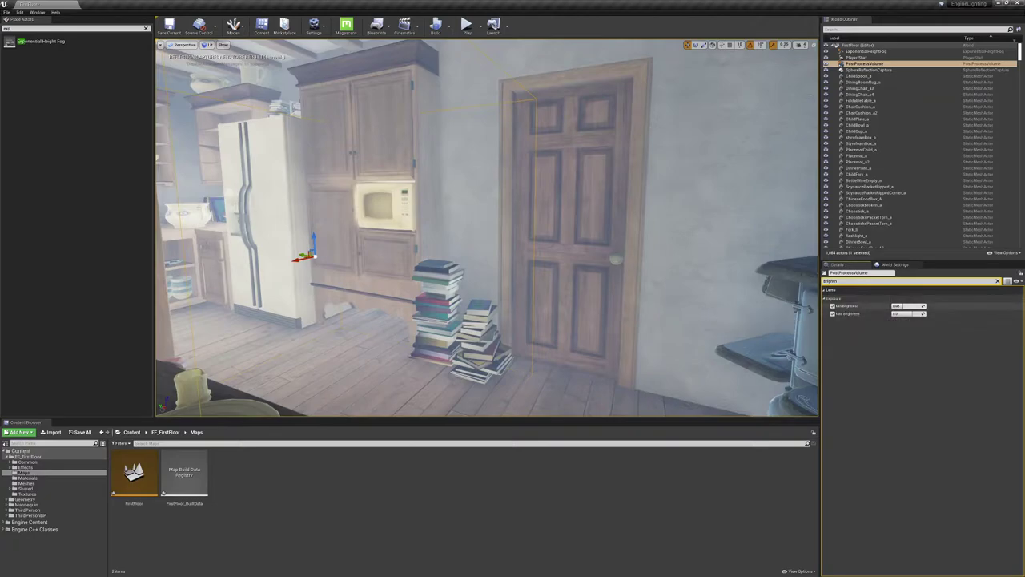
pyautogui.press('Return')
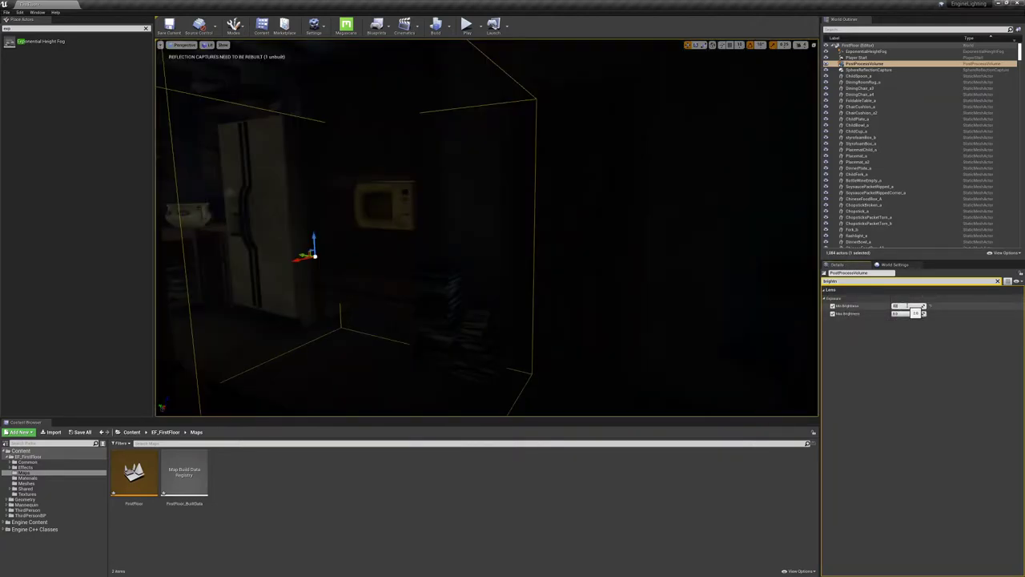
# Set the Post Process Volume's Max Brightness to 1.0 and clear the property filter
pyautogui.moveTo(513, 240); pyautogui.dragTo(321, 241, button='right')
pyautogui.moveTo(487, 227)
pyautogui.mouseDown(button='right')
pyautogui.moveTo(344, 232)
pyautogui.moveTo(495, 210)
pyautogui.moveTo(496, 226)
pyautogui.mouseUp(button='right')
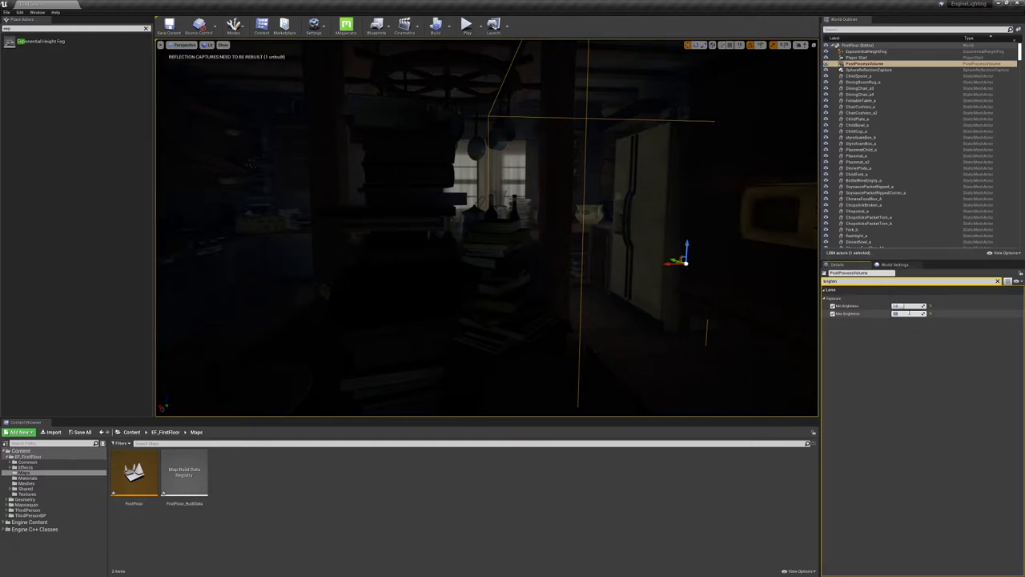
pyautogui.press('Return')
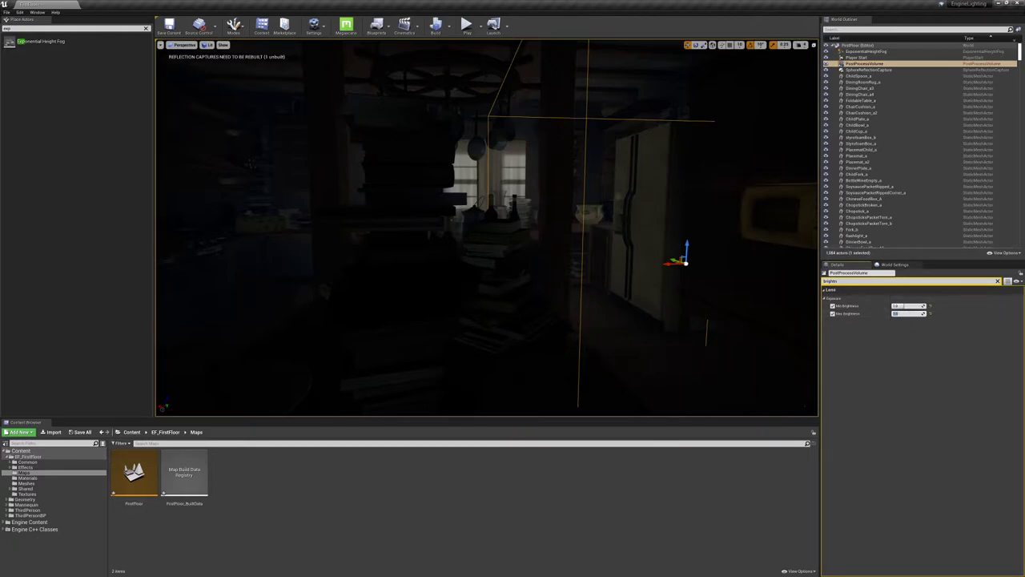
pyautogui.click(998, 281)
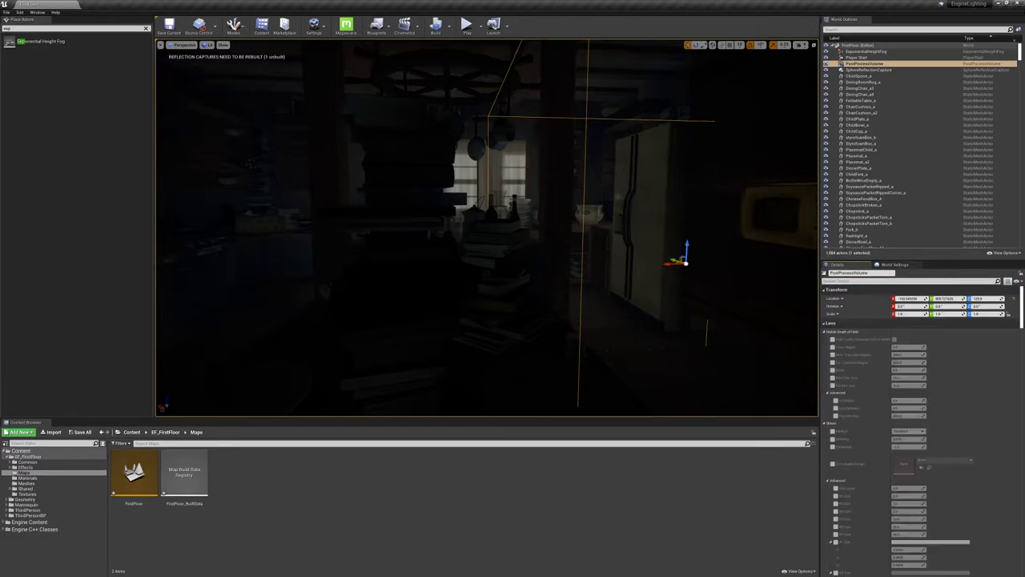
# Select the Exponential Height Fog and toggle its visibility repeatedly to compare the dark rooms with and without fog
pyautogui.moveTo(486, 227); pyautogui.dragTo(415, 226, button='right')
pyautogui.press('w')
pyautogui.press('w')
pyautogui.press('s')
pyautogui.press('w')
pyautogui.moveTo(487, 228); pyautogui.dragTo(367, 261, button='right')
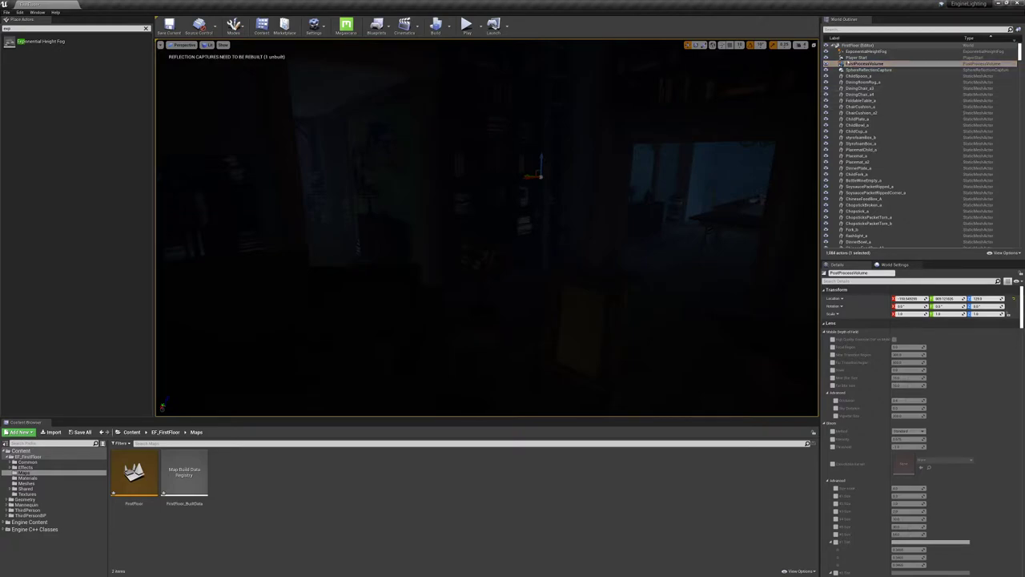
pyautogui.click(887, 51)
pyautogui.click(825, 51)
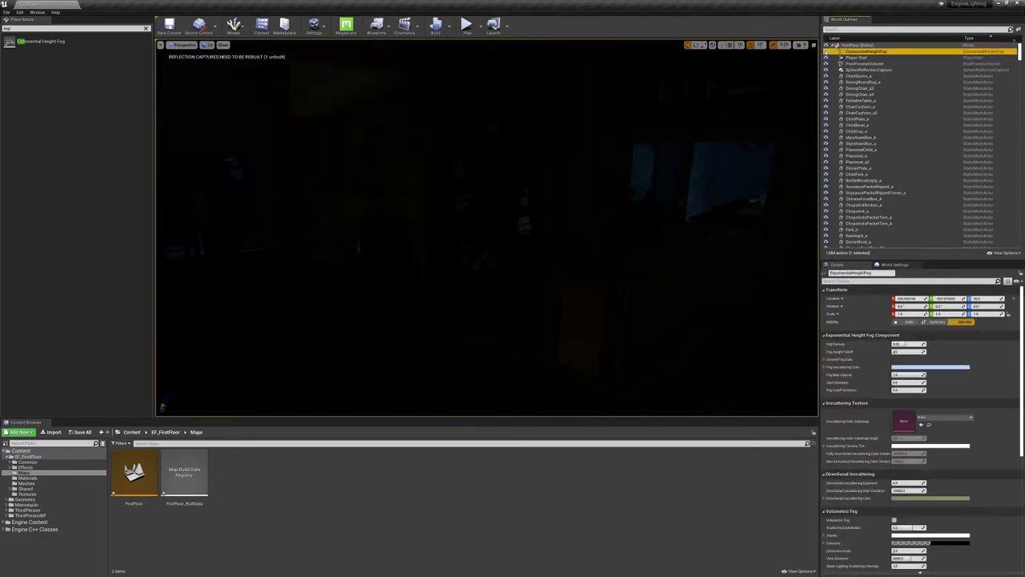
pyautogui.click(827, 51)
pyautogui.click(827, 51)
pyautogui.click(826, 51)
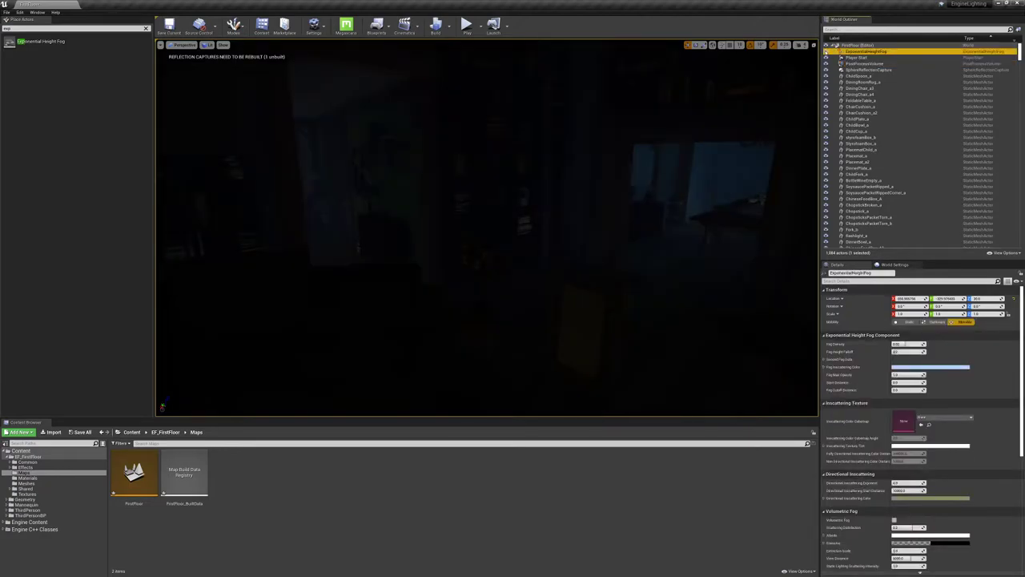
pyautogui.click(827, 51)
pyautogui.click(827, 51)
pyautogui.click(826, 51)
pyautogui.click(827, 51)
# Try a light red Fog Inscattering Color on the Exponential Height Fog
pyautogui.moveTo(814, 64)
pyautogui.mouseDown(button='right')
pyautogui.moveTo(637, 72)
pyautogui.moveTo(1016, 72)
pyautogui.moveTo(809, 72)
pyautogui.mouseUp(button='right')
pyautogui.press('w')
pyautogui.press('s')
pyautogui.moveTo(600, 79); pyautogui.dragTo(568, 80, button='right')
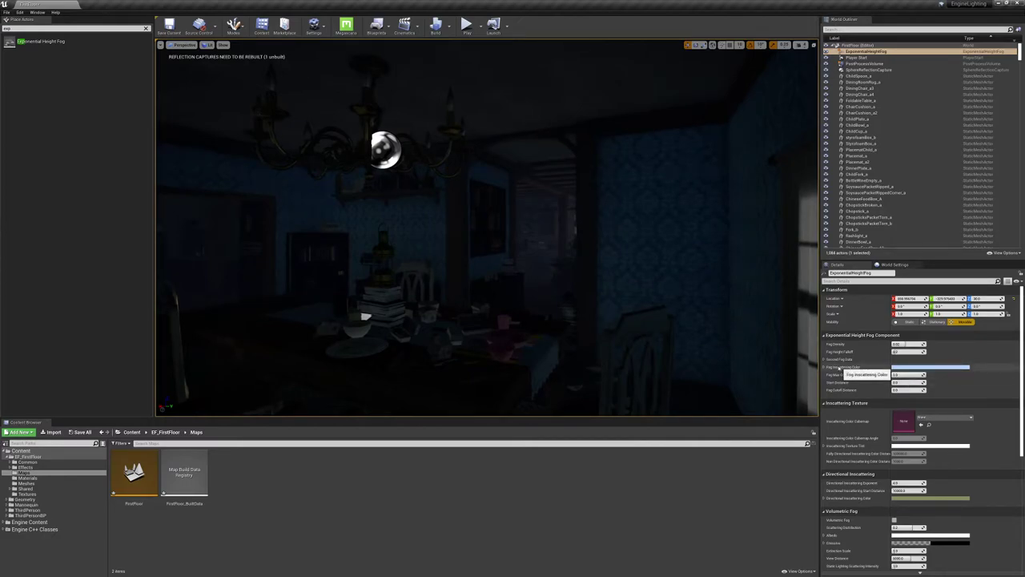
pyautogui.click(896, 366)
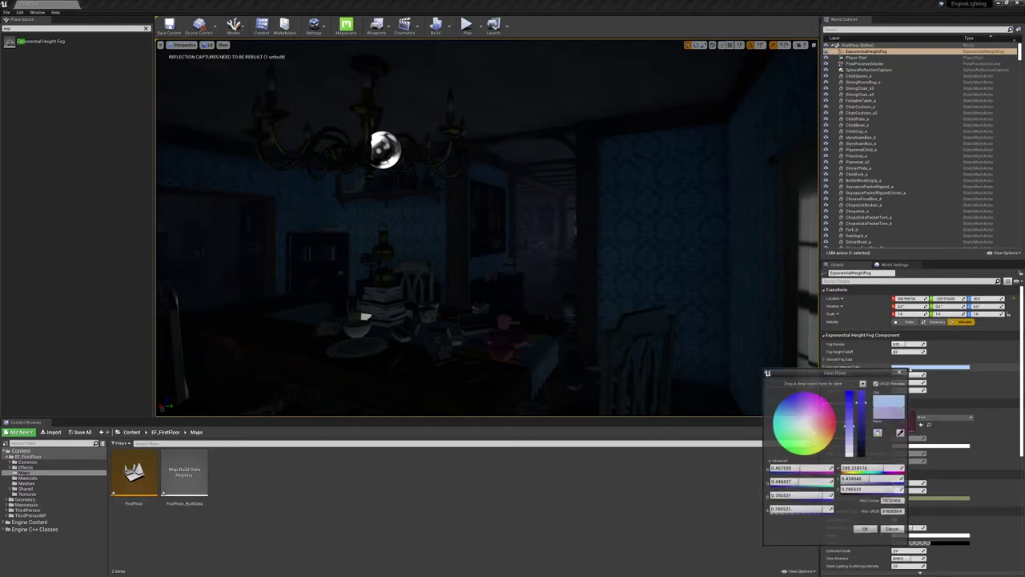
pyautogui.click(814, 425)
pyautogui.moveTo(815, 425); pyautogui.dragTo(825, 430)
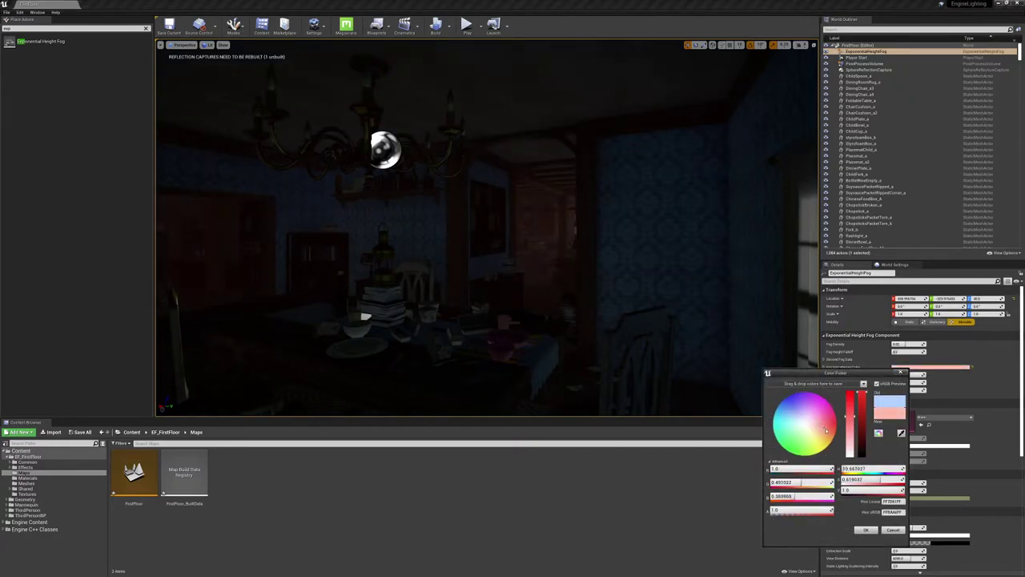
# Inspect the tinted fog over the lake through the living room windows, and discard the fog color change
pyautogui.moveTo(608, 321); pyautogui.dragTo(389, 328, button='right')
pyautogui.press('w')
pyautogui.press('w')
pyautogui.press('d')
pyautogui.moveTo(368, 231); pyautogui.dragTo(316, 230, button='right')
pyautogui.press('a')
pyautogui.press('w')
pyautogui.moveTo(401, 232); pyautogui.dragTo(430, 226, button='right')
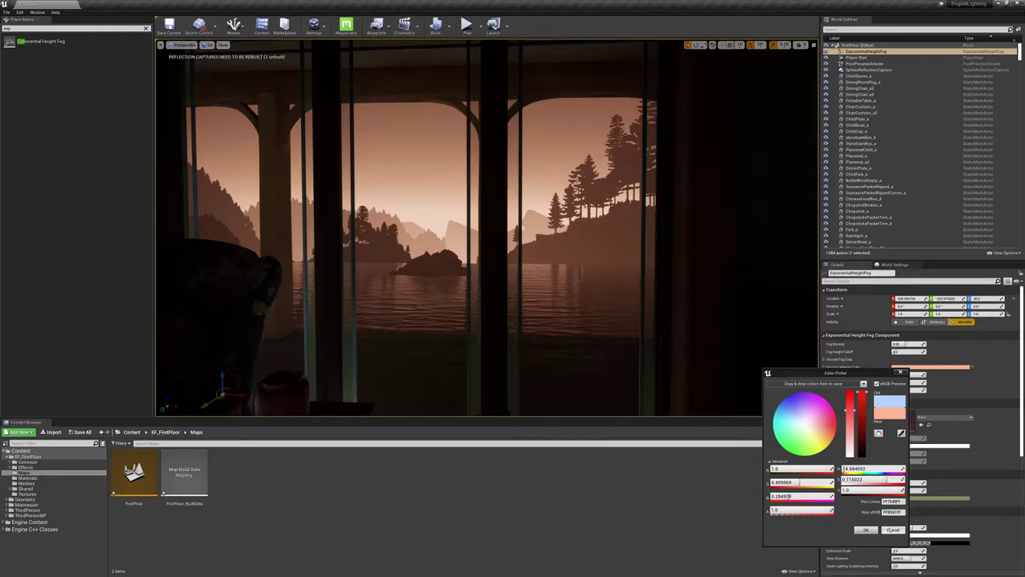
pyautogui.click(890, 529)
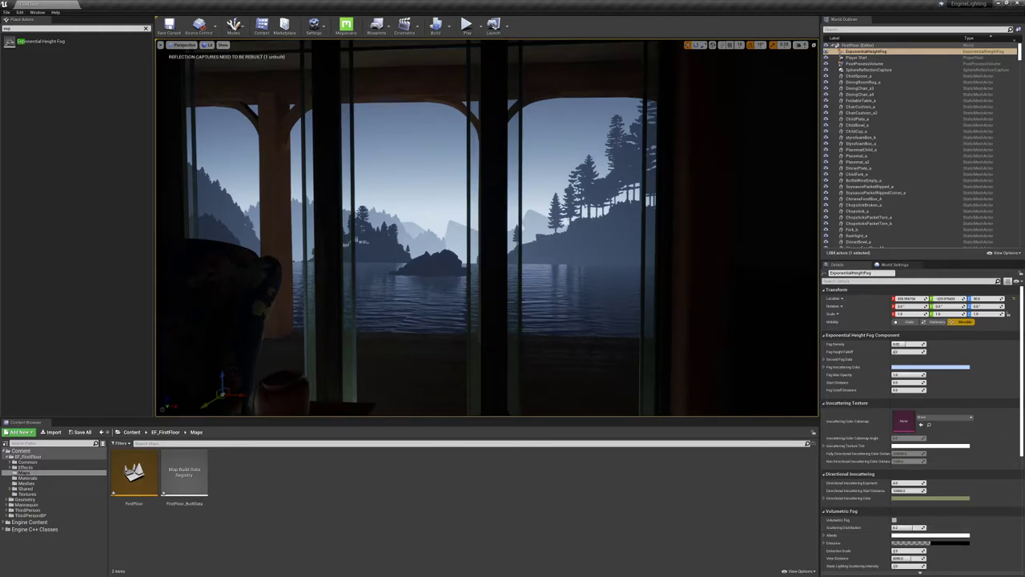
# Clear the actor search and move the Exponential Height Fog actor higher and farther out over the deck beyond the windows
pyautogui.click(145, 28)
pyautogui.moveTo(486, 227); pyautogui.dragTo(768, 233, button='right')
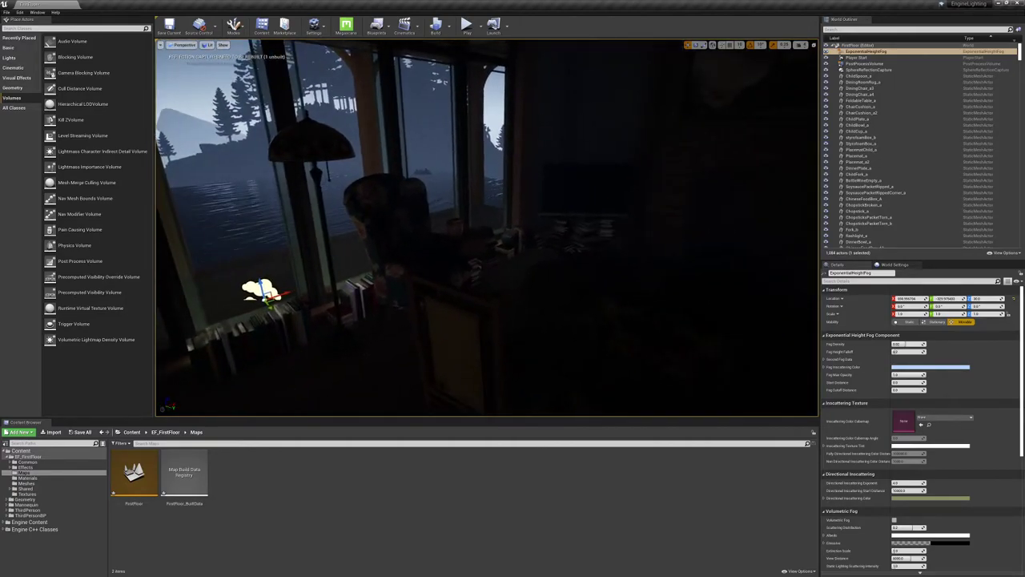
pyautogui.moveTo(273, 247); pyautogui.dragTo(264, 247, button='right')
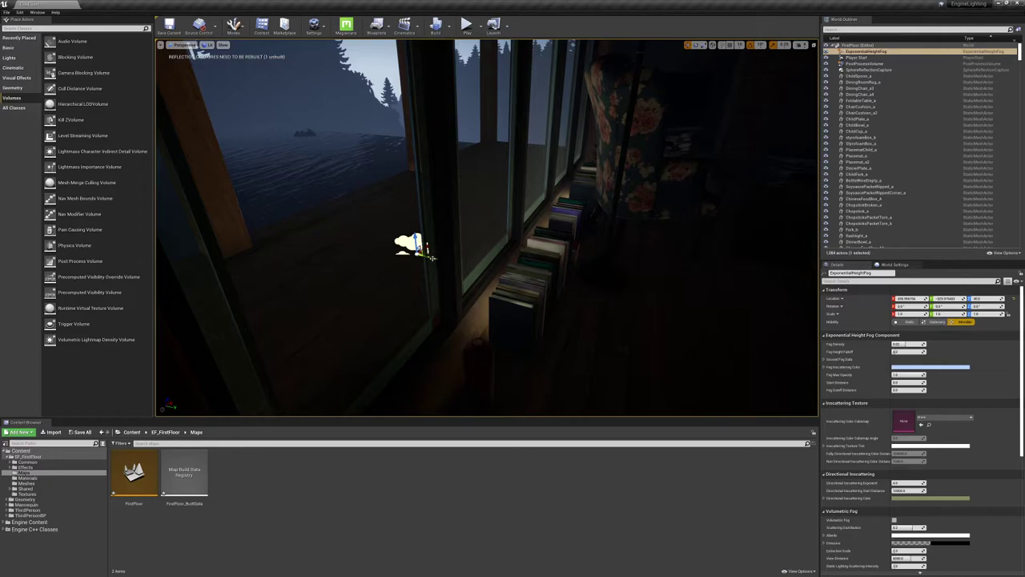
pyautogui.moveTo(431, 256); pyautogui.dragTo(364, 190)
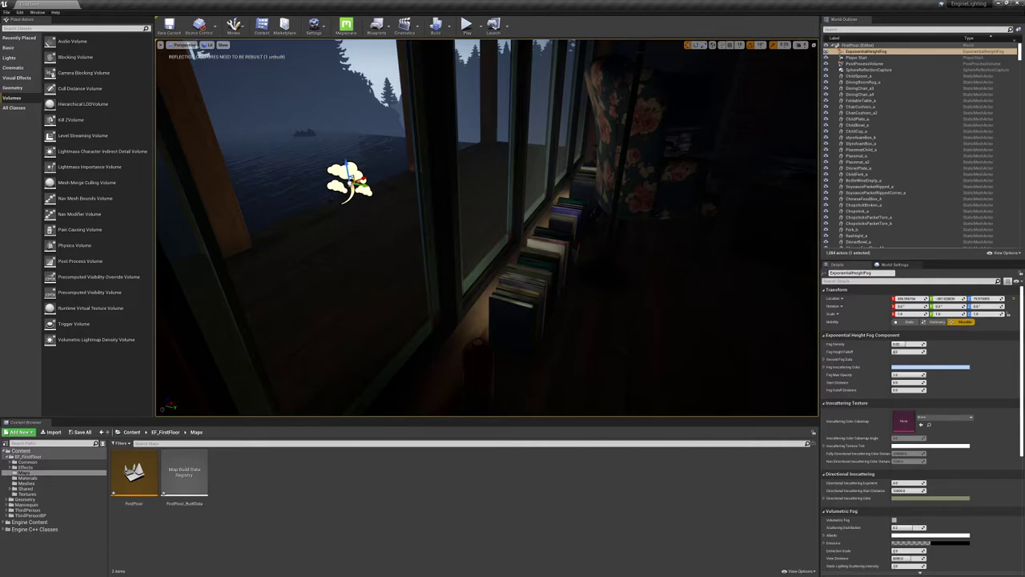
# Face the foggy lake through the windows and list the placeable light actors
pyautogui.moveTo(487, 228)
pyautogui.mouseDown(button='right')
pyautogui.moveTo(624, 233)
pyautogui.moveTo(328, 224)
pyautogui.moveTo(640, 240)
pyautogui.moveTo(495, 241)
pyautogui.mouseUp(button='right')
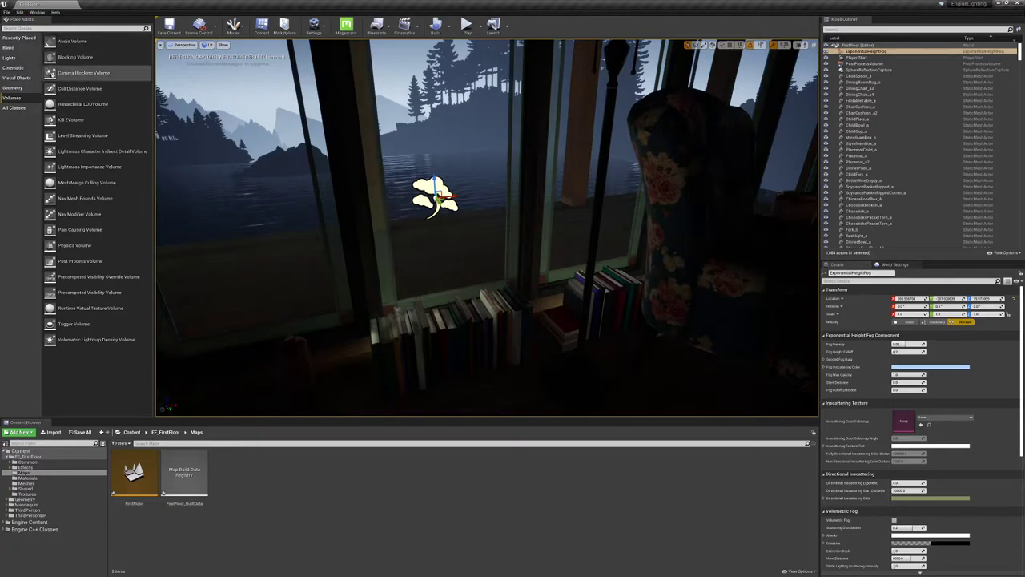
pyautogui.click(22, 60)
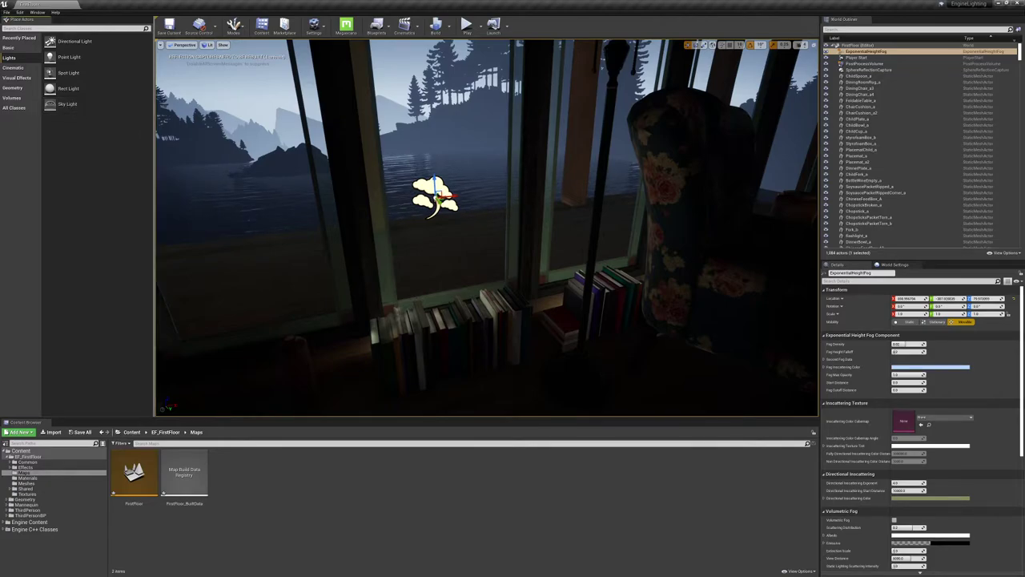
# Place a Directional Light on the lakeside deck and raise it above the Exponential Height Fog actor
pyautogui.moveTo(470, 188); pyautogui.dragTo(753, 185, button='right')
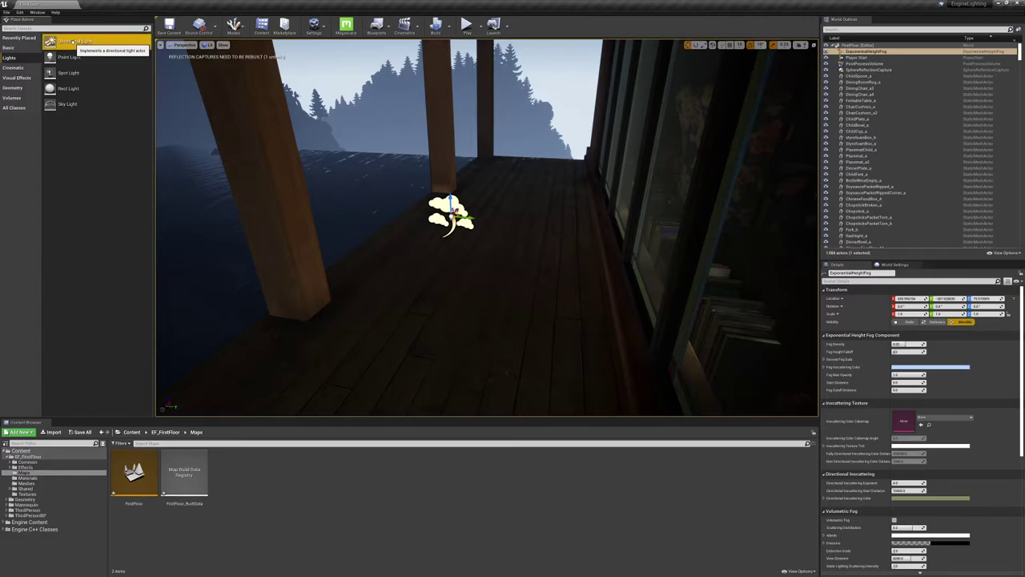
pyautogui.moveTo(75, 41); pyautogui.dragTo(456, 358)
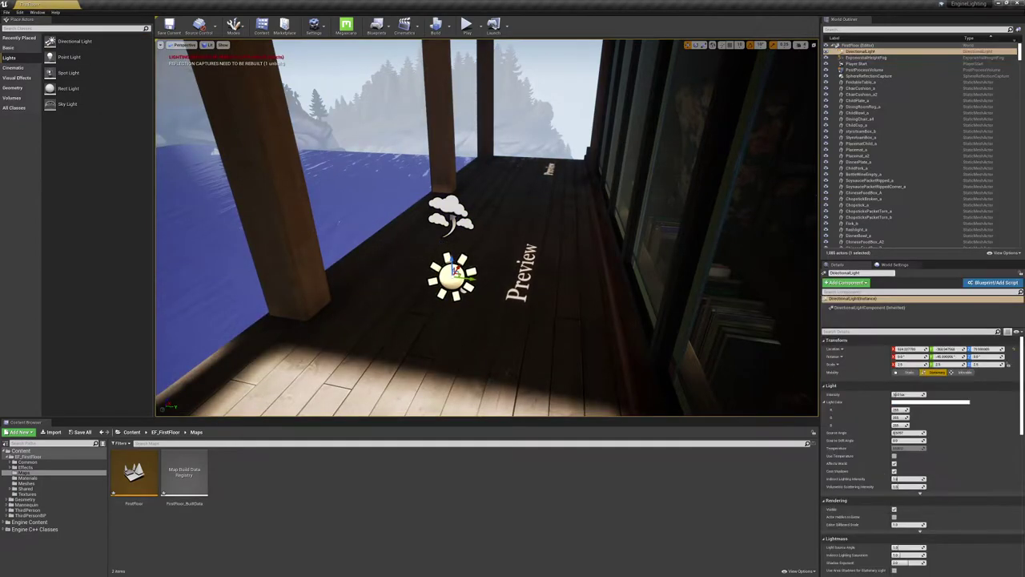
pyautogui.moveTo(456, 271); pyautogui.dragTo(453, 141)
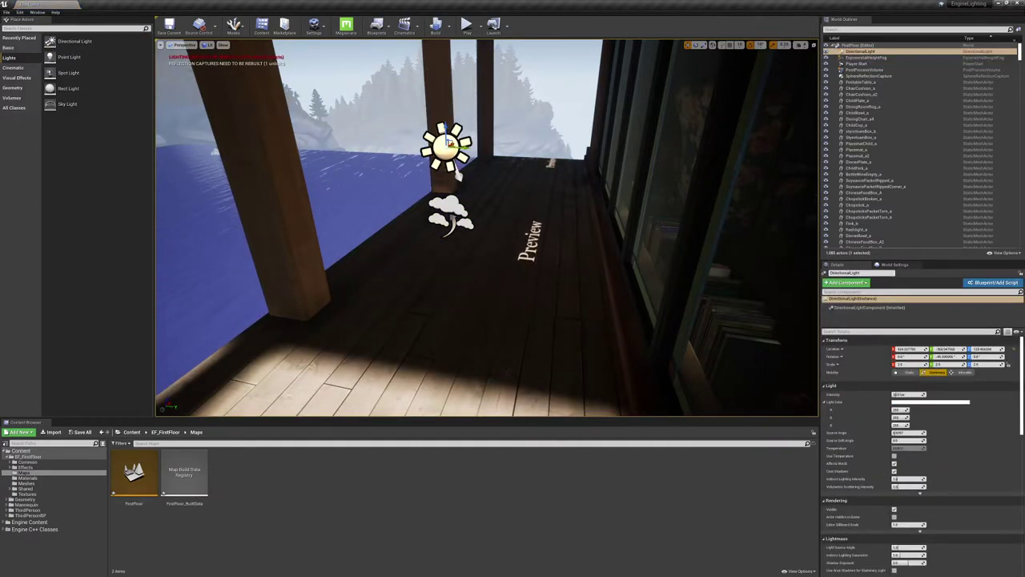
pyautogui.moveTo(453, 141); pyautogui.dragTo(296, 120, button='right')
pyautogui.moveTo(432, 228); pyautogui.dragTo(432, 227, button='right')
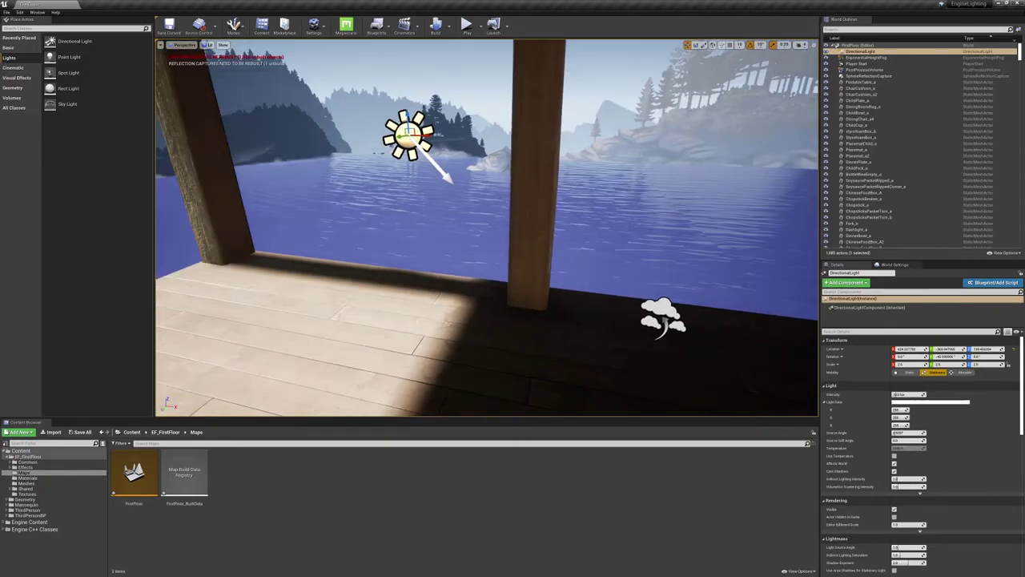
pyautogui.moveTo(413, 203); pyautogui.dragTo(414, 202, button='right')
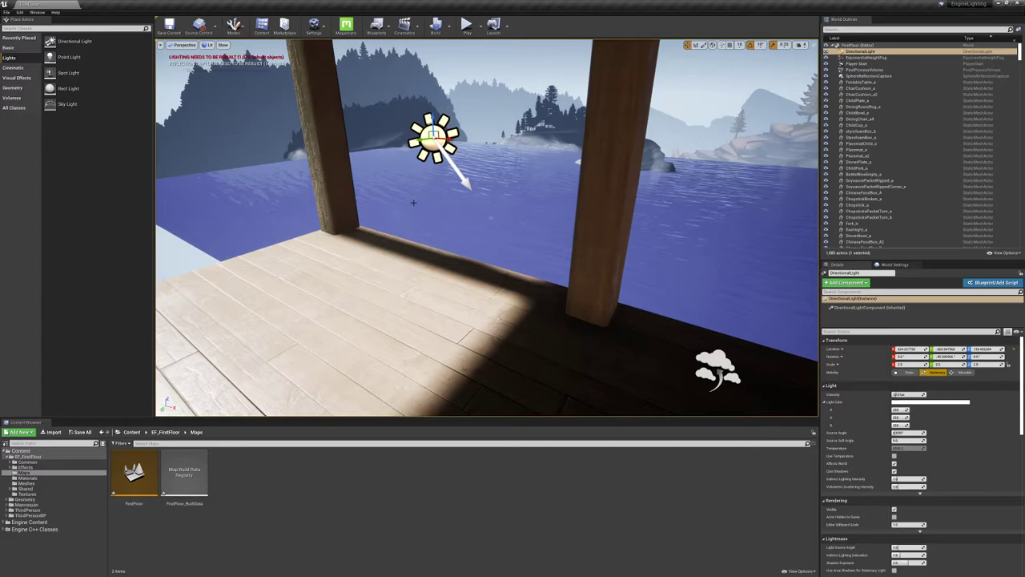
# Rotate the Directional Light horizontally so its sunlight falls across the whole deck floor
pyautogui.press('e')
pyautogui.moveTo(336, 178)
pyautogui.mouseDown(button='right')
pyautogui.moveTo(336, 264)
pyautogui.moveTo(336, 178)
pyautogui.mouseUp(button='right')
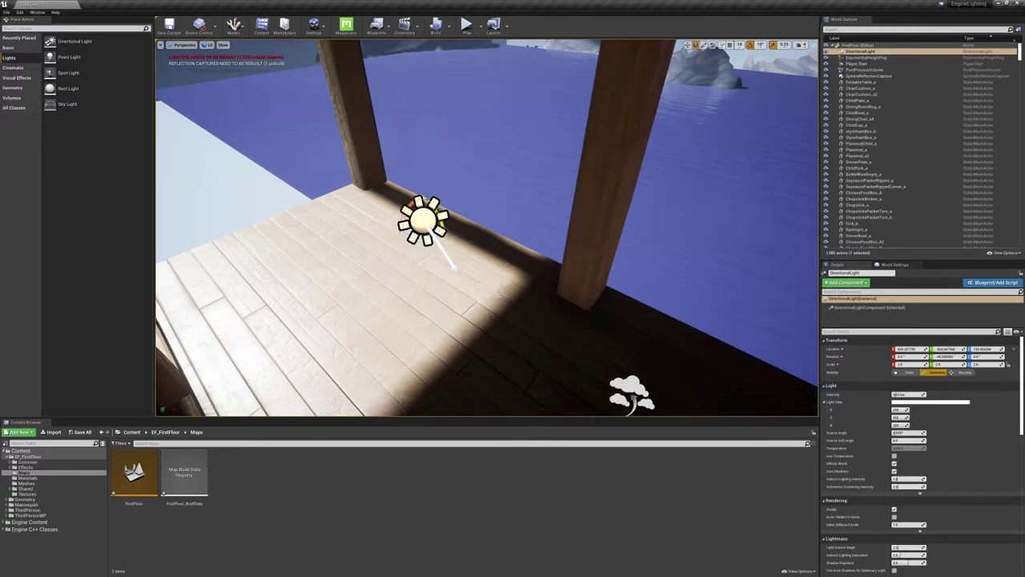
pyautogui.click(703, 44)
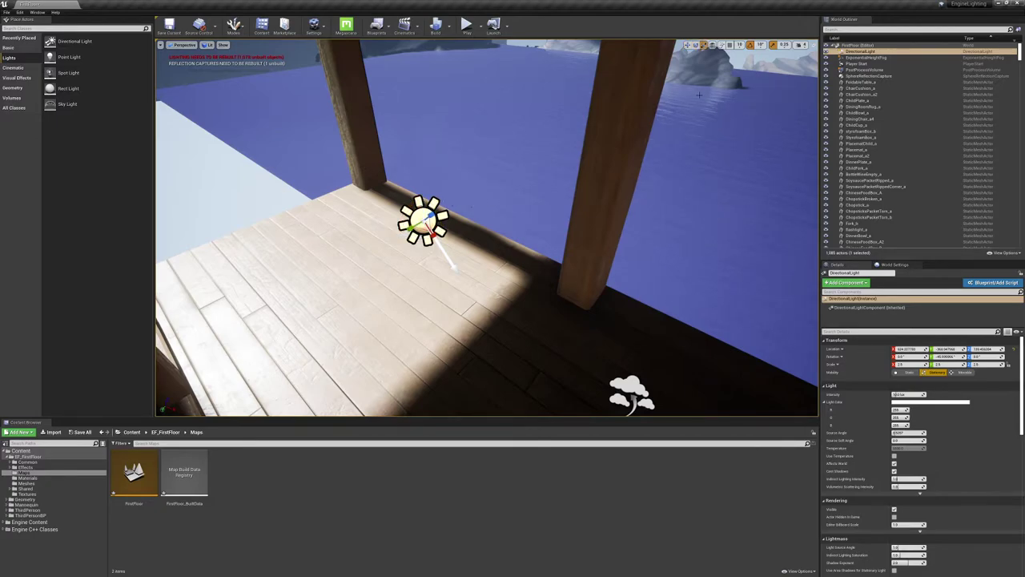
pyautogui.click(701, 47)
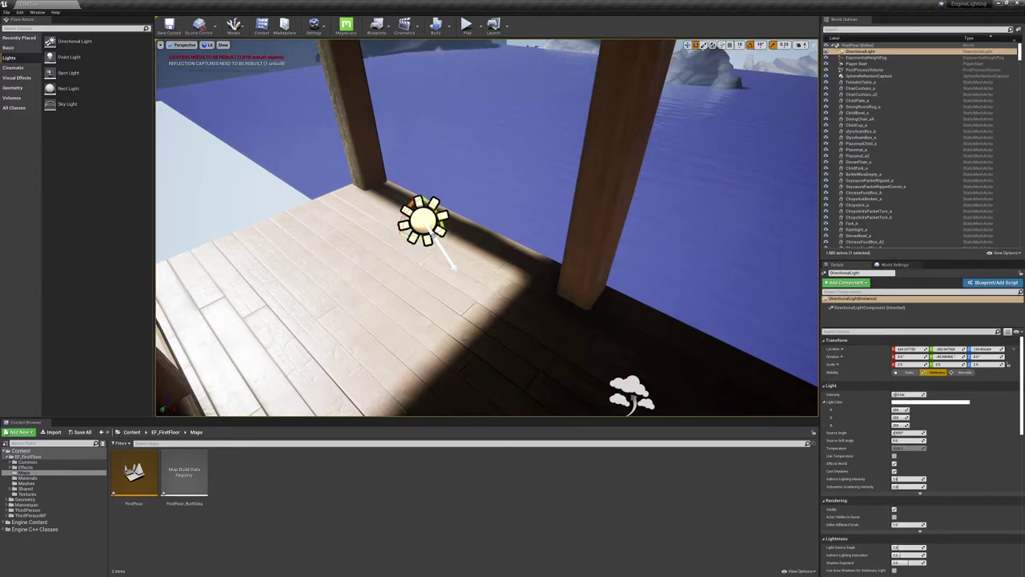
pyautogui.moveTo(435, 234); pyautogui.dragTo(390, 241)
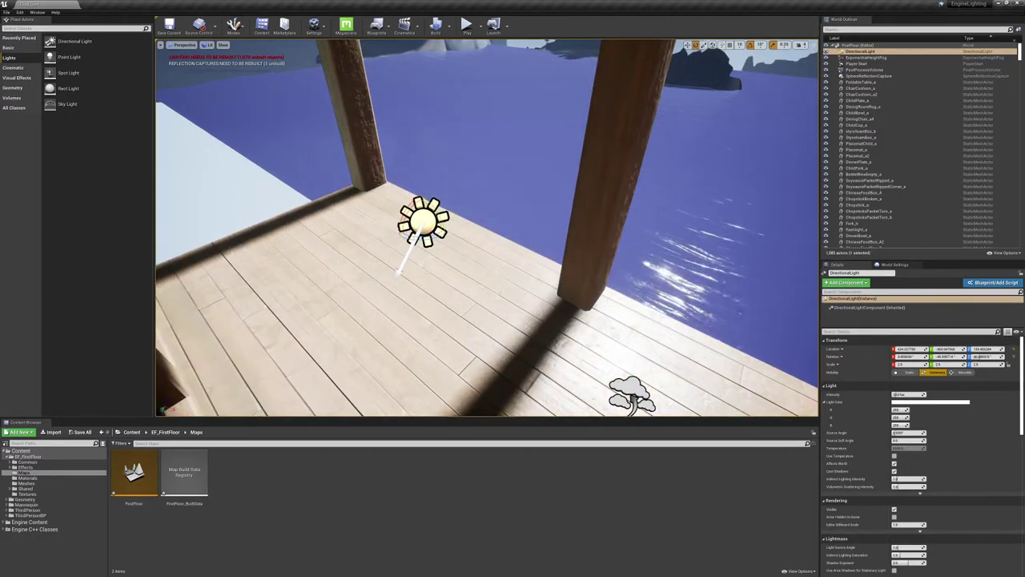
# Adjust the Directional Light's pitch and heading so it shines downward across the deck and in through the house windows
pyautogui.moveTo(499, 235)
pyautogui.mouseDown(button='right')
pyautogui.moveTo(432, 152)
pyautogui.moveTo(472, 160)
pyautogui.moveTo(499, 235)
pyautogui.mouseUp(button='right')
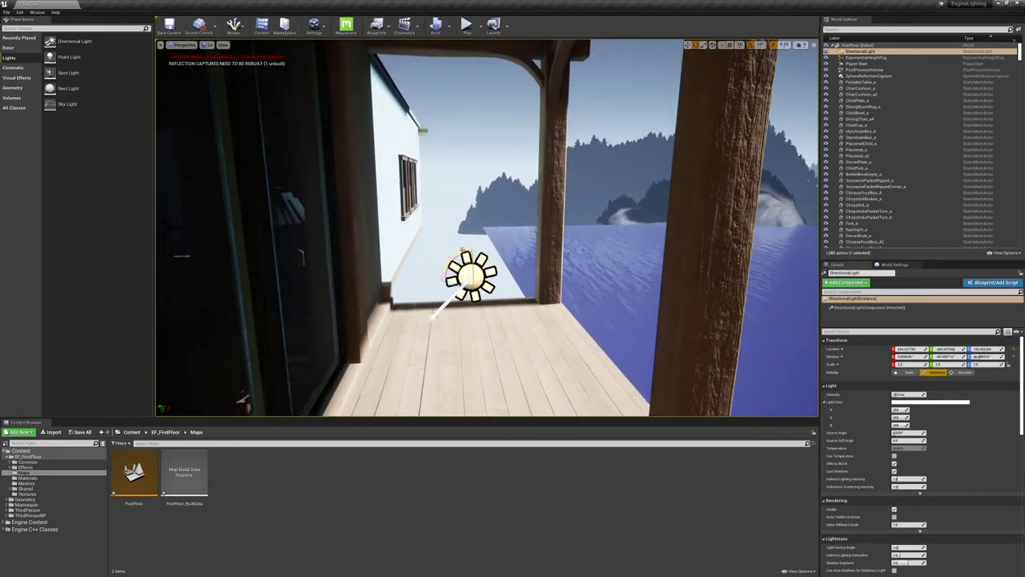
pyautogui.moveTo(462, 250); pyautogui.dragTo(500, 253)
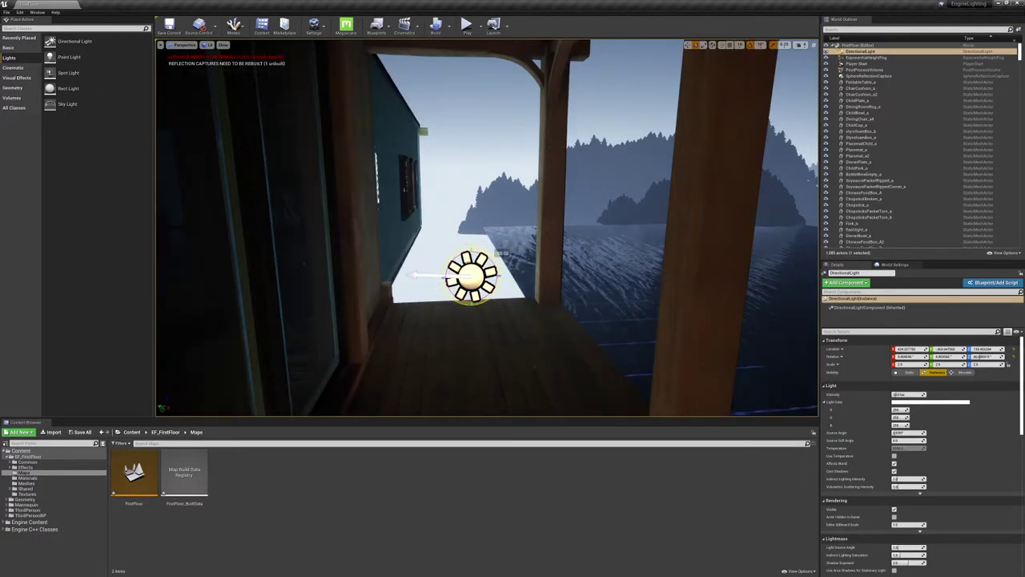
pyautogui.moveTo(500, 234); pyautogui.dragTo(499, 234, button='right')
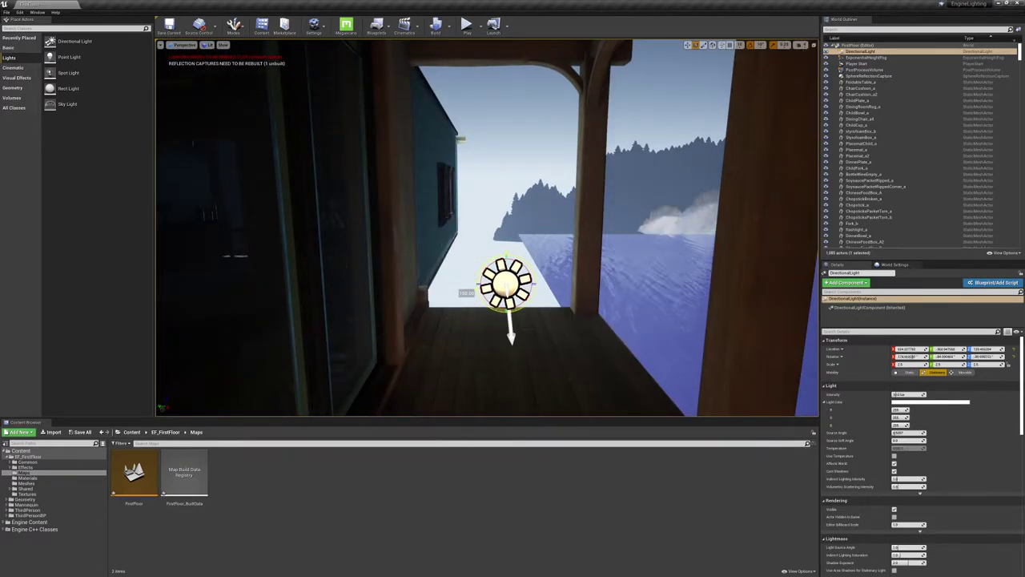
pyautogui.moveTo(479, 288); pyautogui.dragTo(491, 267)
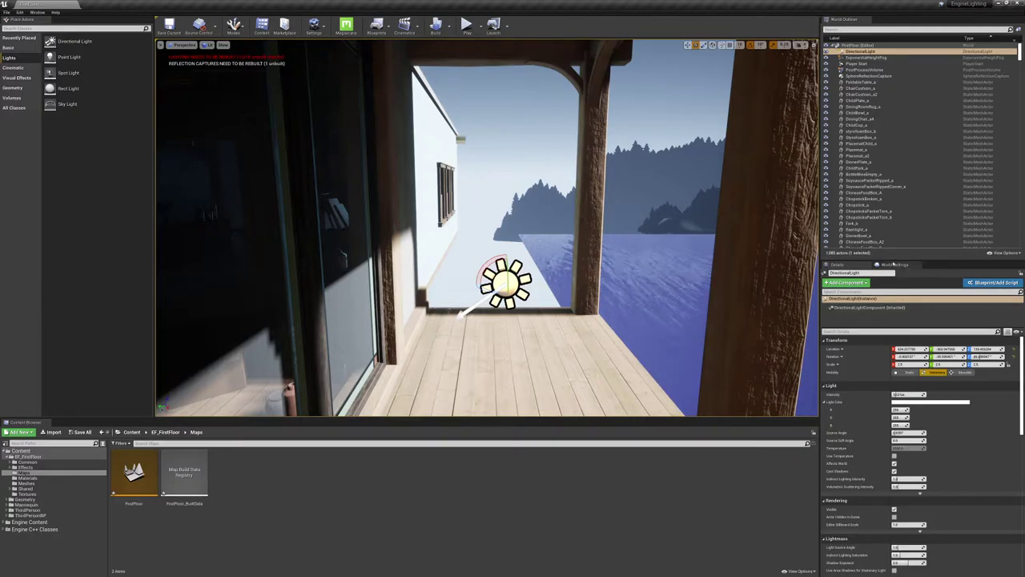
# Give the light's properties more room, set the Directional Light's mobility to Static, and slightly adjust its rotation
pyautogui.moveTo(894, 259); pyautogui.dragTo(895, 134)
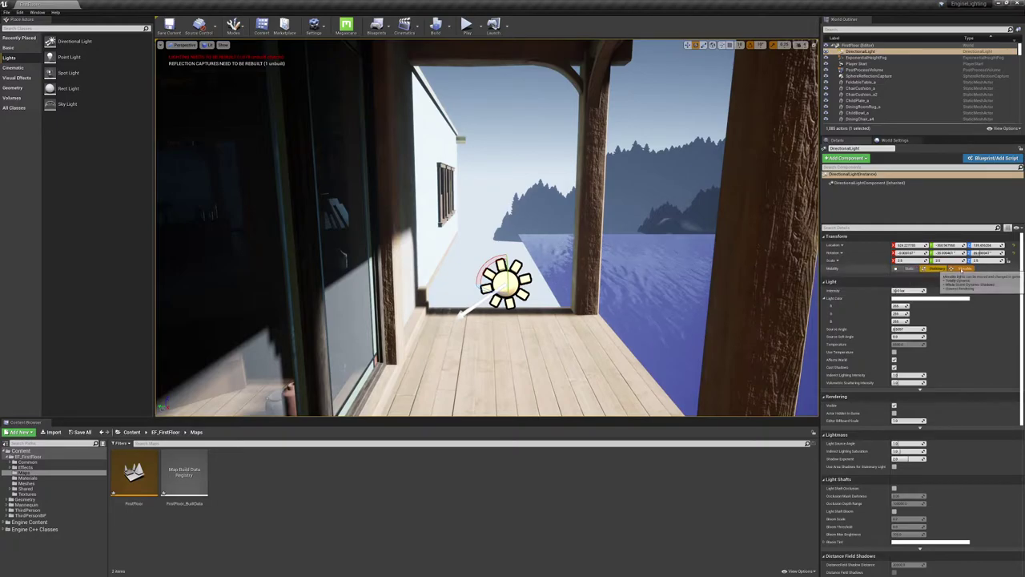
pyautogui.click(904, 268)
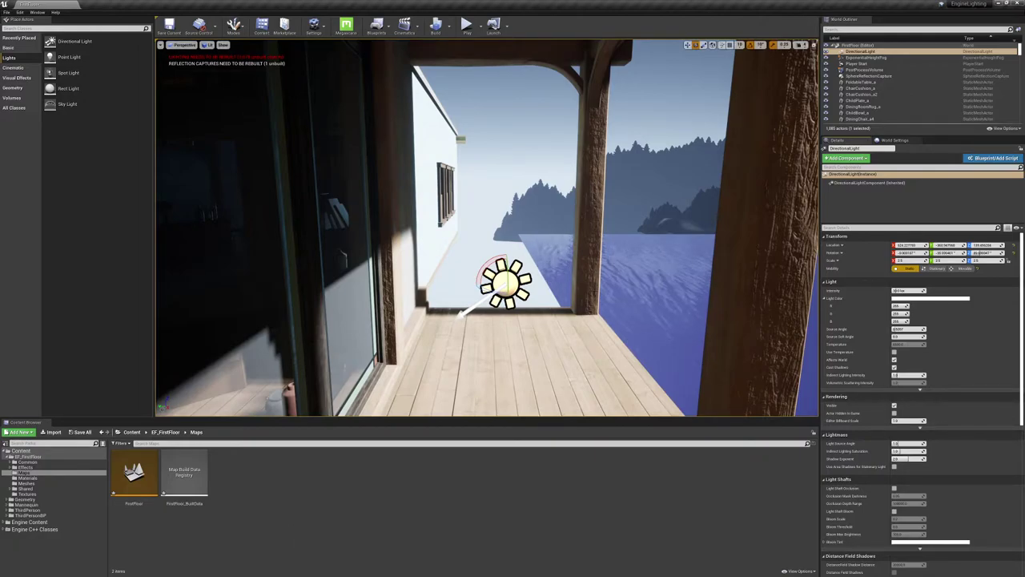
pyautogui.moveTo(486, 265)
pyautogui.mouseDown()
pyautogui.moveTo(504, 252)
pyautogui.moveTo(485, 264)
pyautogui.mouseUp()
pyautogui.hotkey('ctrl', 'l')
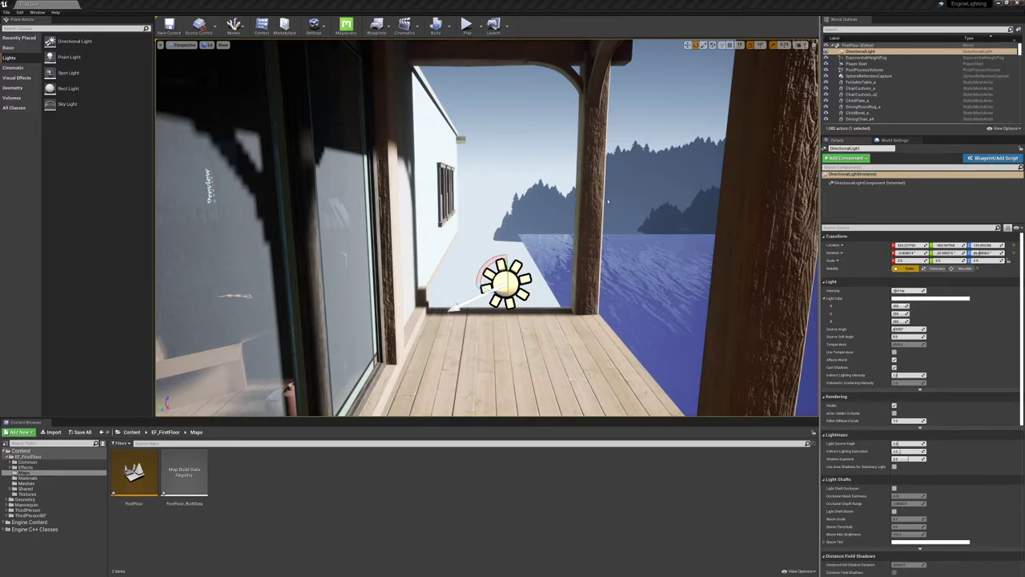
# Inspect the Preview shadows inside the living room and build the reflection captures
pyautogui.moveTo(546, 201); pyautogui.dragTo(321, 224, button='right')
pyautogui.press('w')
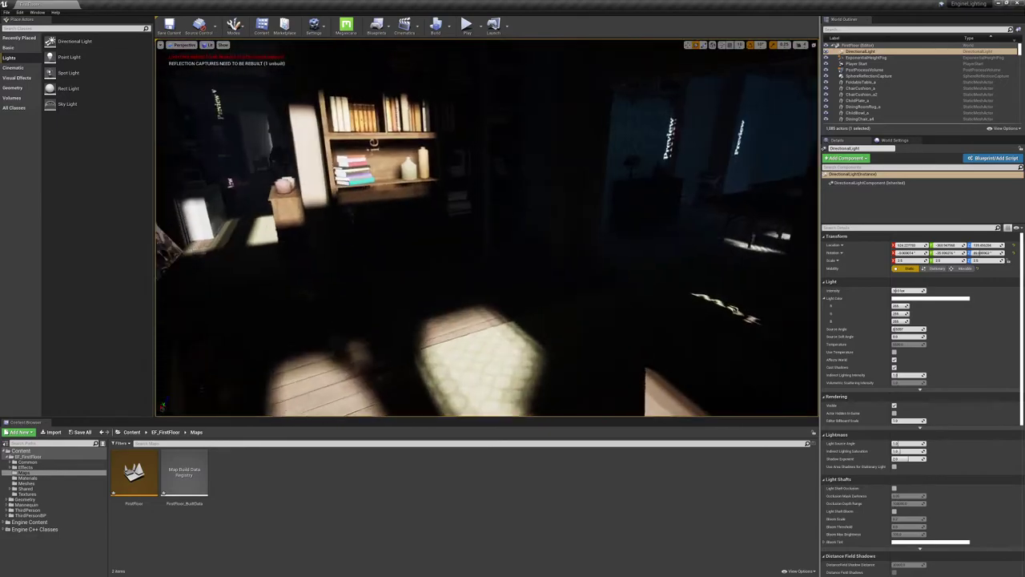
pyautogui.moveTo(547, 201); pyautogui.dragTo(546, 200, button='right')
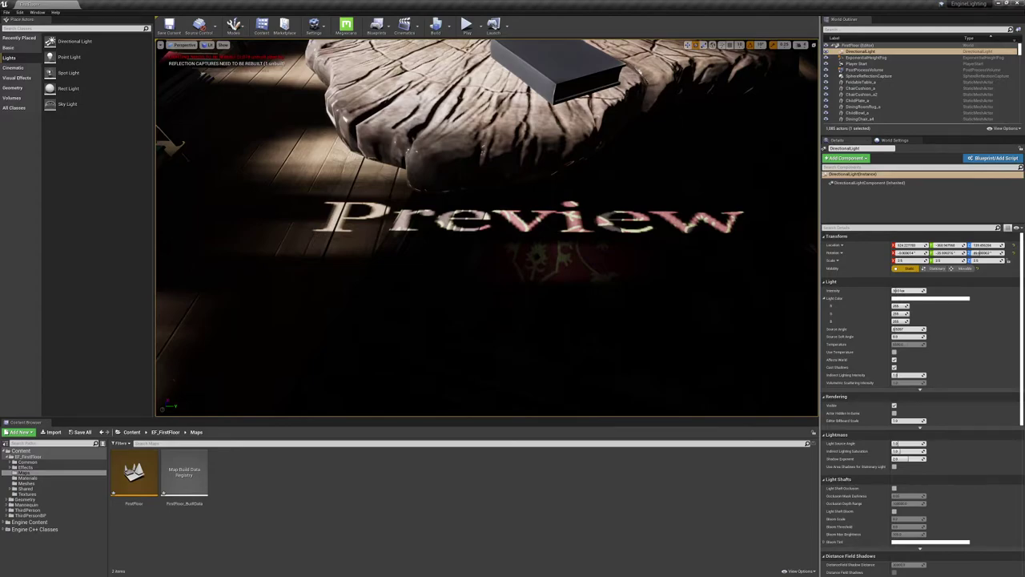
pyautogui.moveTo(487, 227); pyautogui.dragTo(166, 94, button='right')
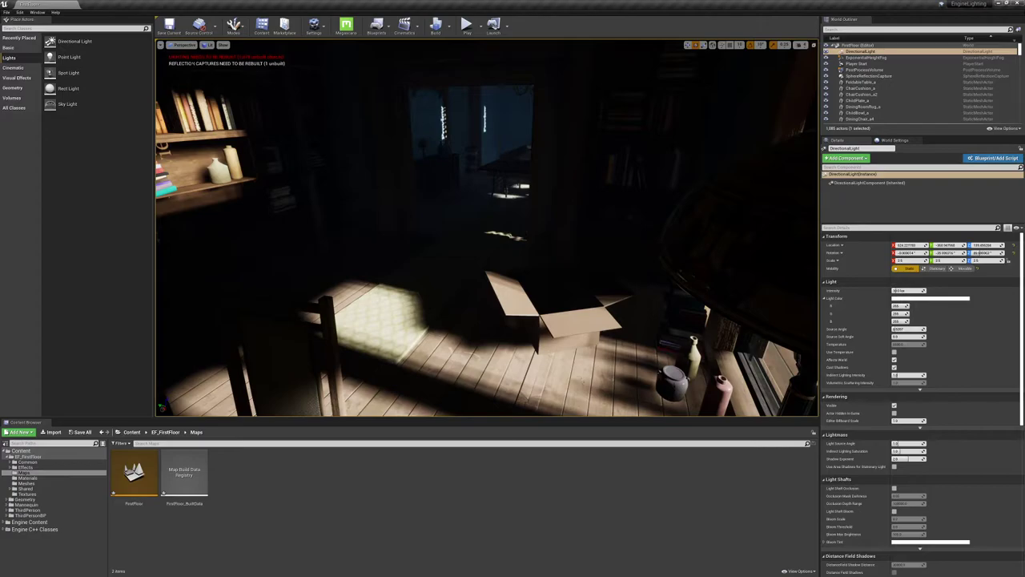
pyautogui.moveTo(487, 226); pyautogui.dragTo(720, 227, button='right')
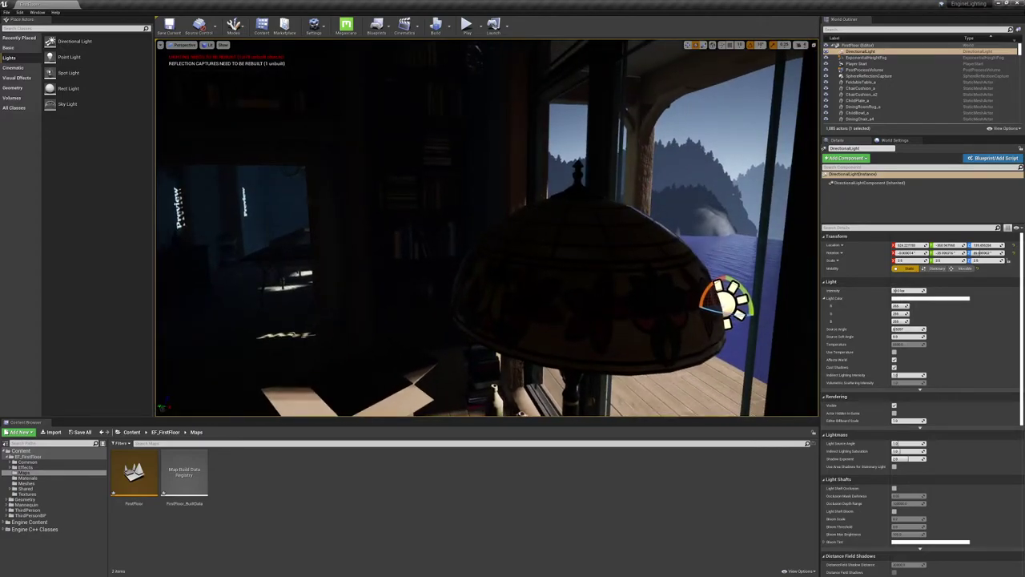
pyautogui.moveTo(487, 227)
pyautogui.mouseDown(button='right')
pyautogui.moveTo(308, 247)
pyautogui.moveTo(292, 274)
pyautogui.moveTo(503, 227)
pyautogui.mouseUp(button='right')
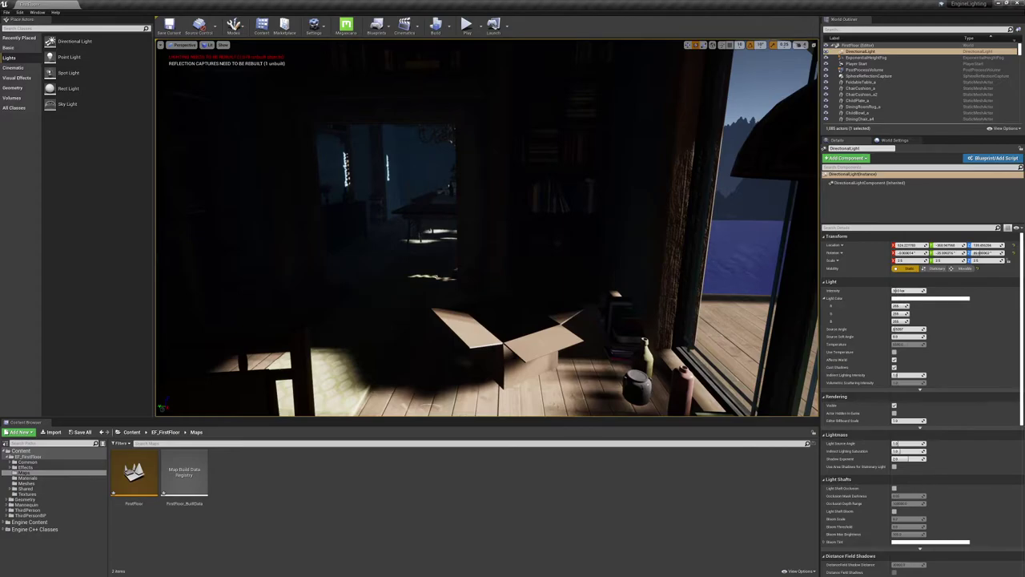
pyautogui.click(449, 27)
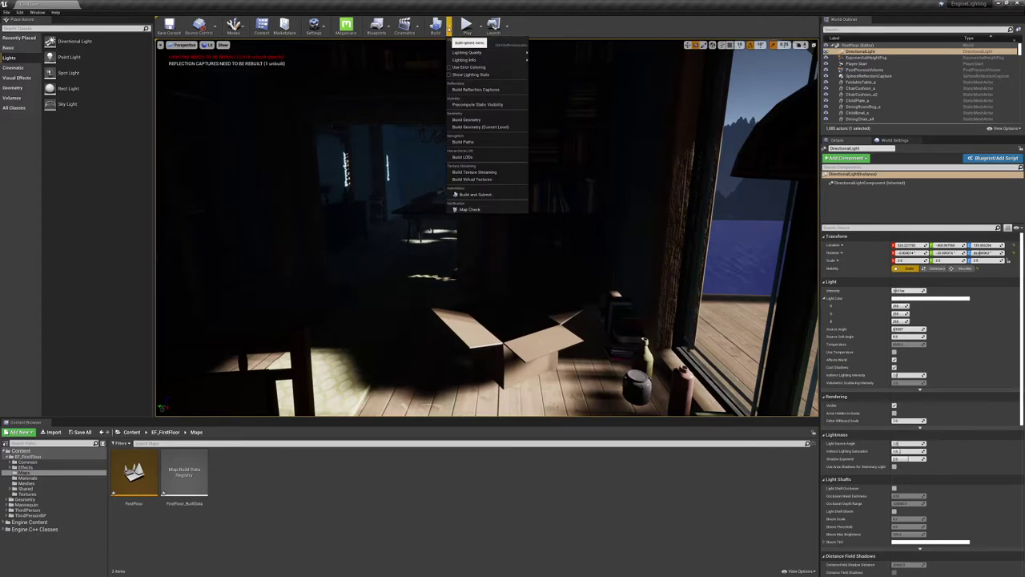
pyautogui.click(479, 90)
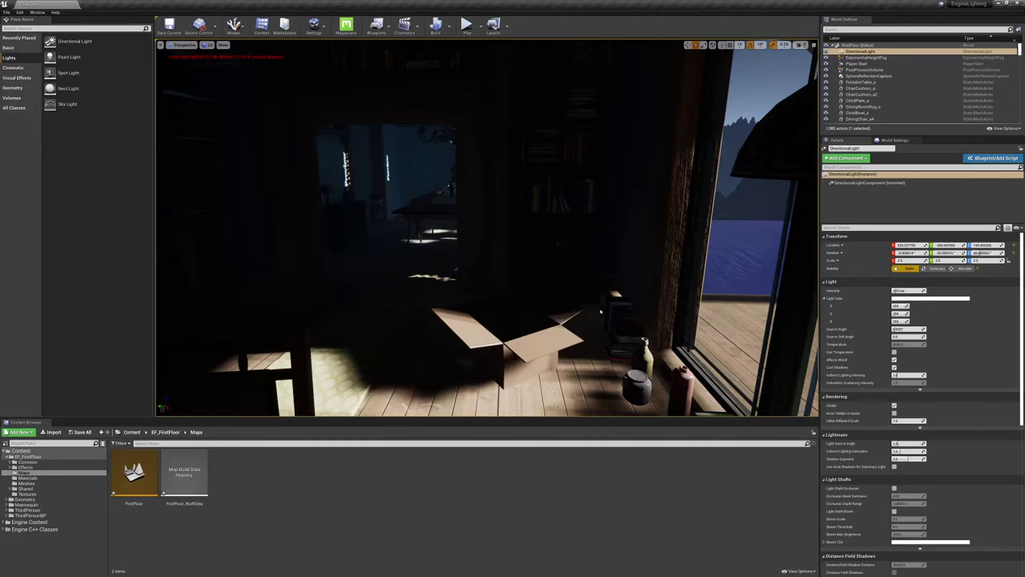
# Examine the Preview shadows around the armchair and wooden coffee table, and build only the level's lighting
pyautogui.moveTo(593, 221); pyautogui.dragTo(210, 269, button='right')
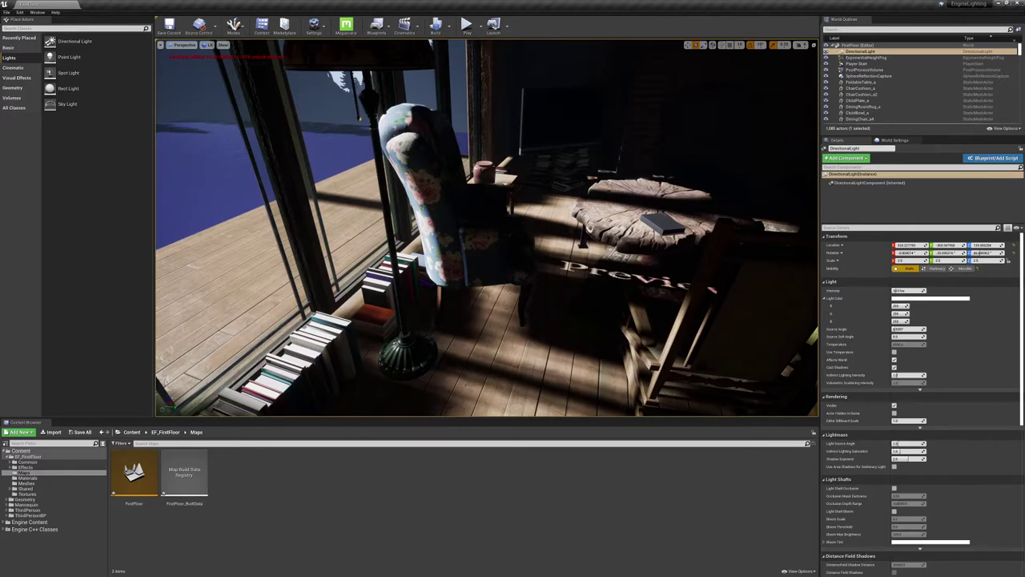
pyautogui.moveTo(592, 222); pyautogui.dragTo(592, 222, button='right')
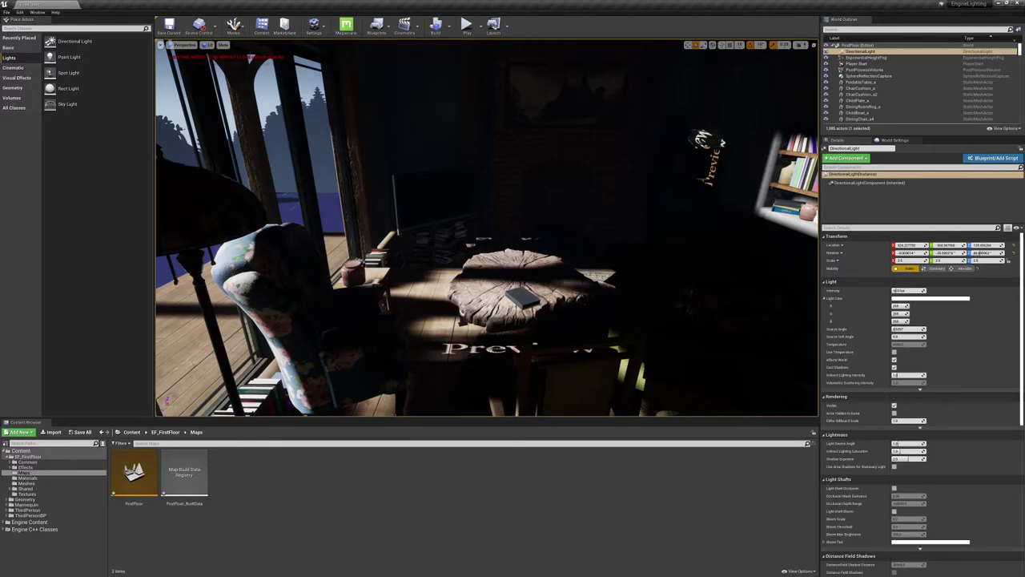
pyautogui.moveTo(486, 228); pyautogui.dragTo(241, 232, button='right')
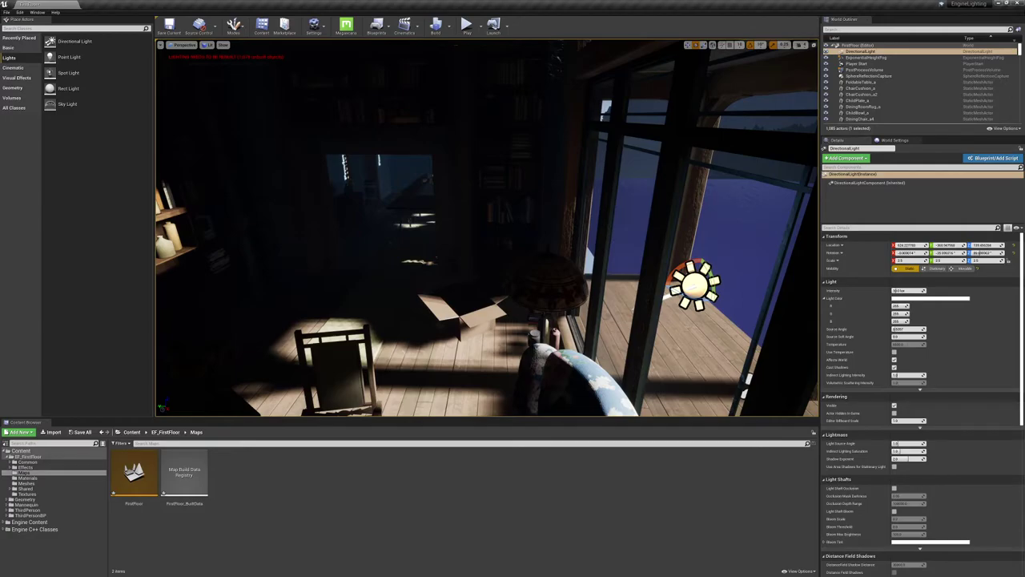
pyautogui.moveTo(638, 245); pyautogui.dragTo(376, 320, button='right')
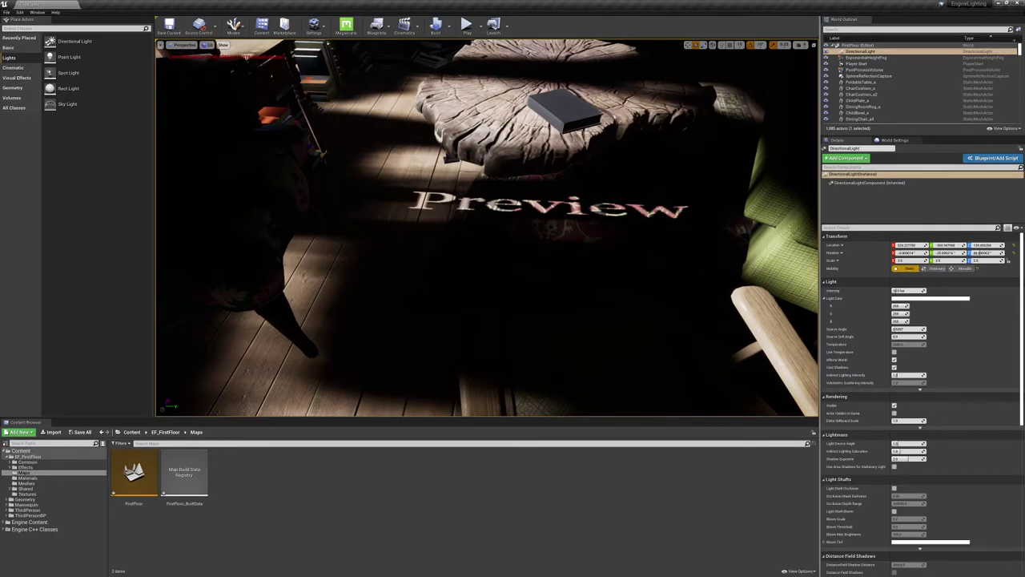
pyautogui.moveTo(514, 207); pyautogui.dragTo(657, 88, button='right')
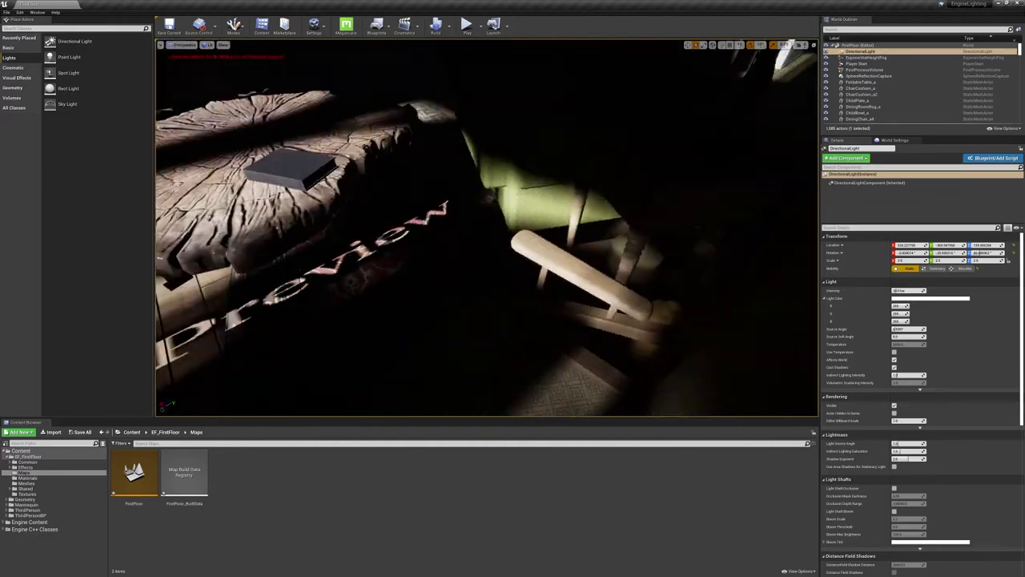
pyautogui.moveTo(488, 269); pyautogui.dragTo(512, 271, button='right')
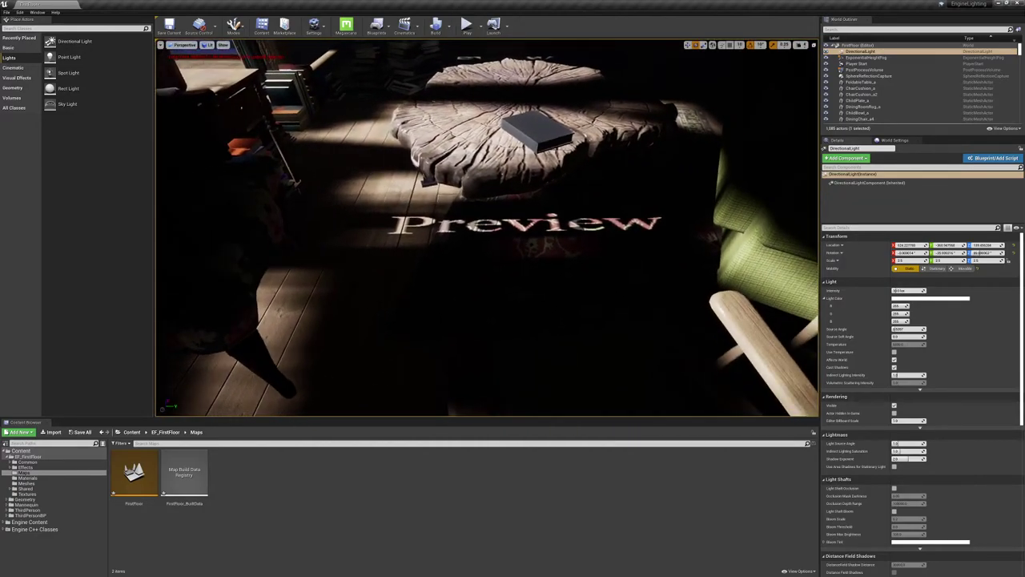
pyautogui.click(449, 25)
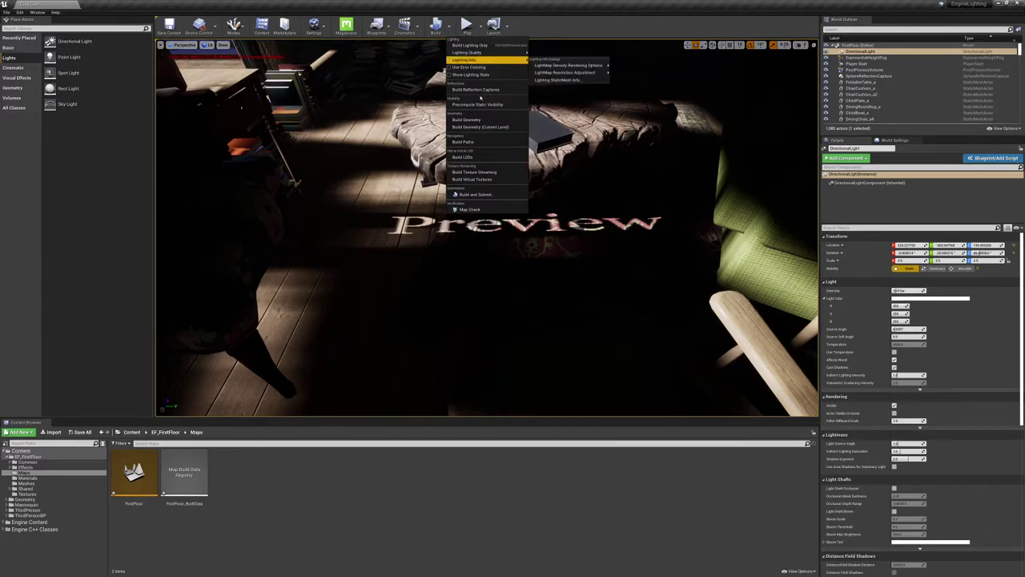
pyautogui.click(470, 45)
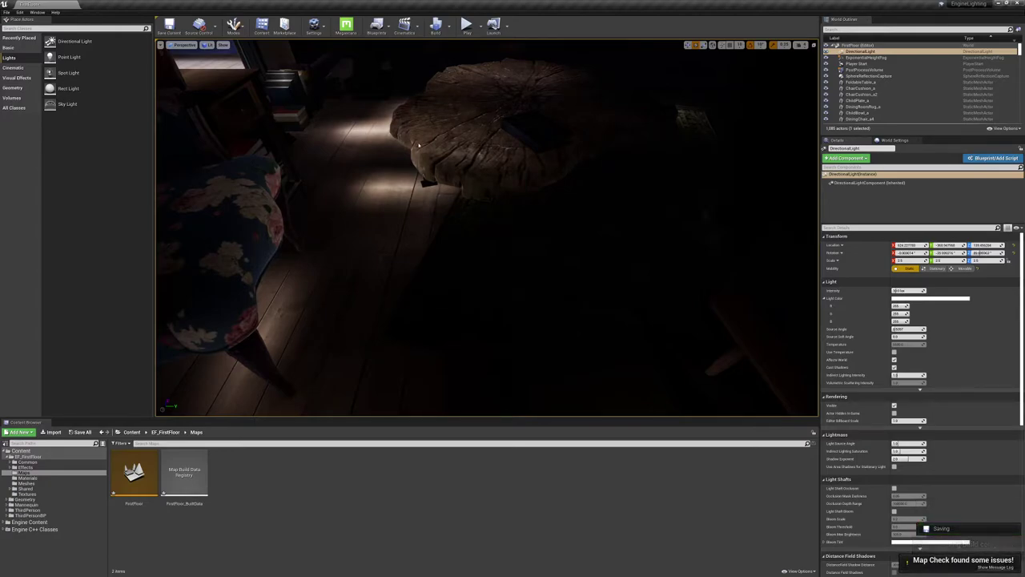
# Inspect the baked sunlight and shadows on the living room floor, box and shelves, and face the Directional Light beyond the windows
pyautogui.moveTo(418, 144); pyautogui.dragTo(200, 232, button='right')
pyautogui.moveTo(542, 233); pyautogui.dragTo(542, 233, button='right')
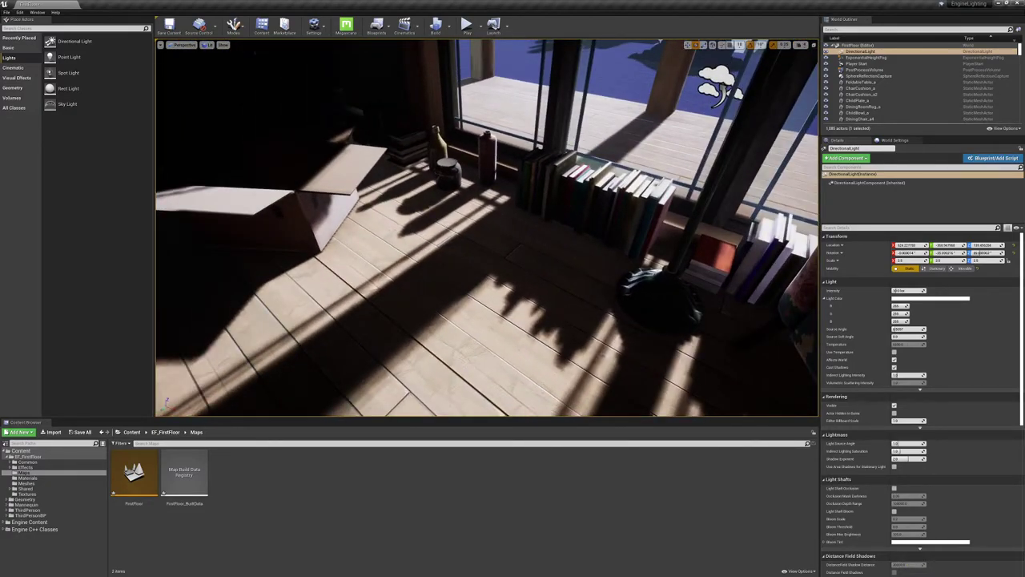
pyautogui.moveTo(542, 234); pyautogui.dragTo(542, 233, button='right')
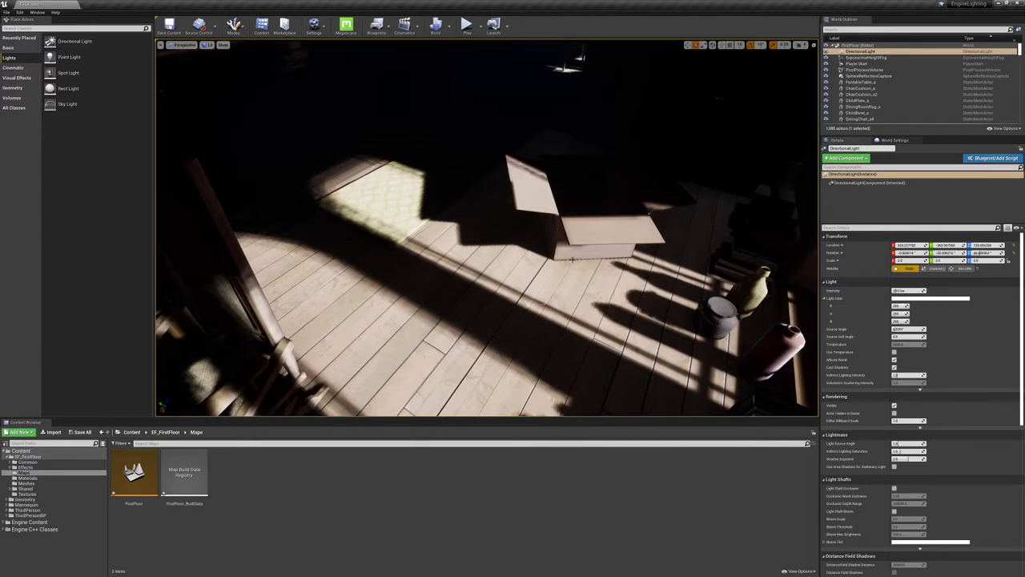
pyautogui.moveTo(542, 233); pyautogui.dragTo(542, 233, button='right')
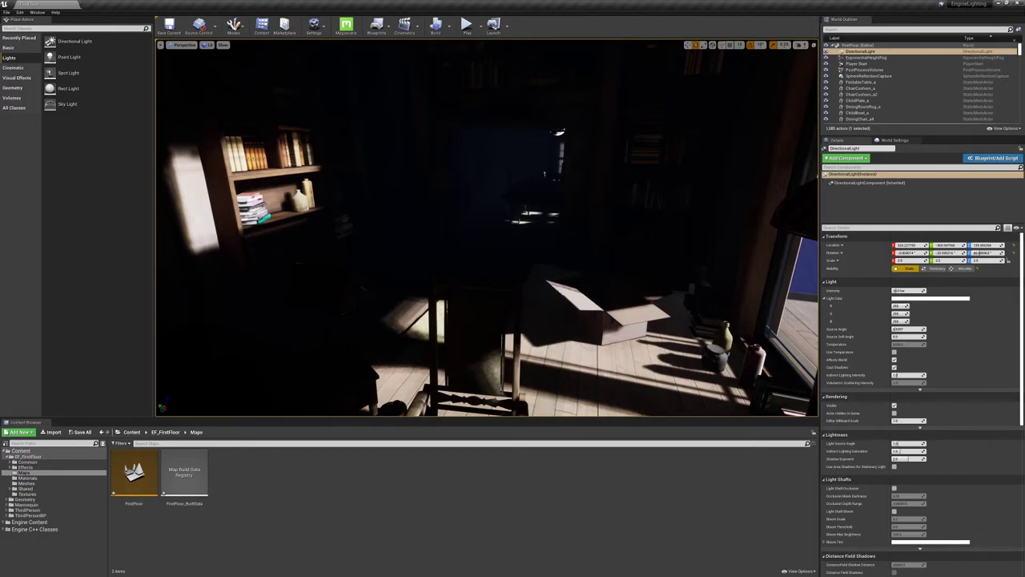
pyautogui.press('f')
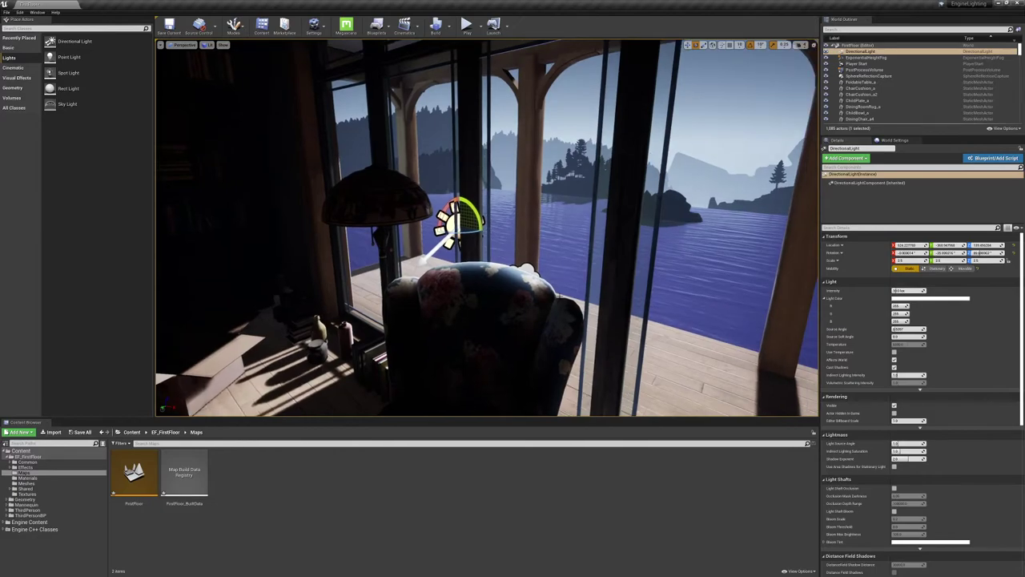
# Switch the Directional Light's mobility between Static, Stationary and Movable to compare the room's sunlight, and leave it set to Movable
pyautogui.moveTo(560, 295); pyautogui.dragTo(307, 295, button='right')
pyautogui.moveTo(392, 228); pyautogui.dragTo(275, 229, button='right')
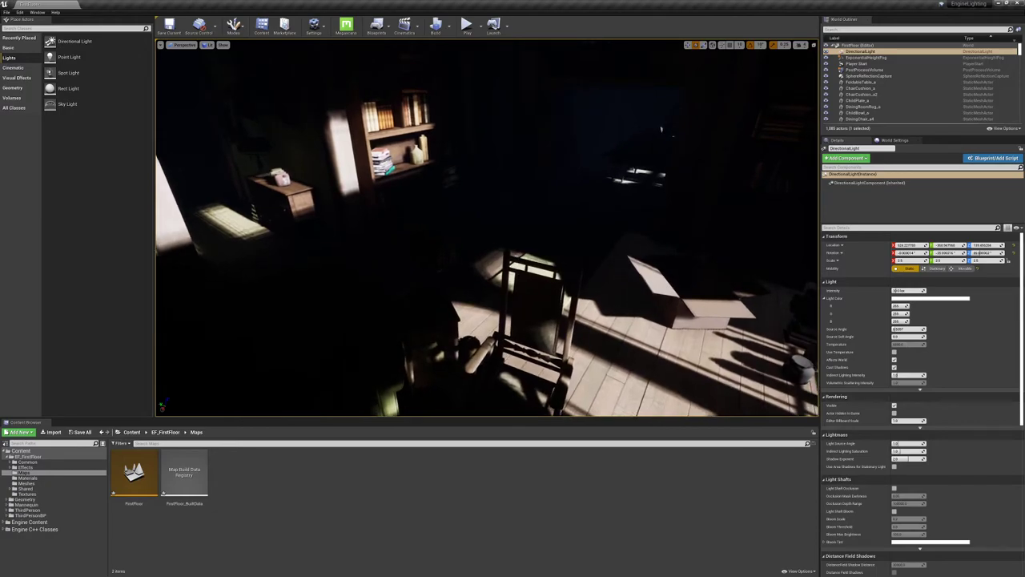
pyautogui.click(936, 269)
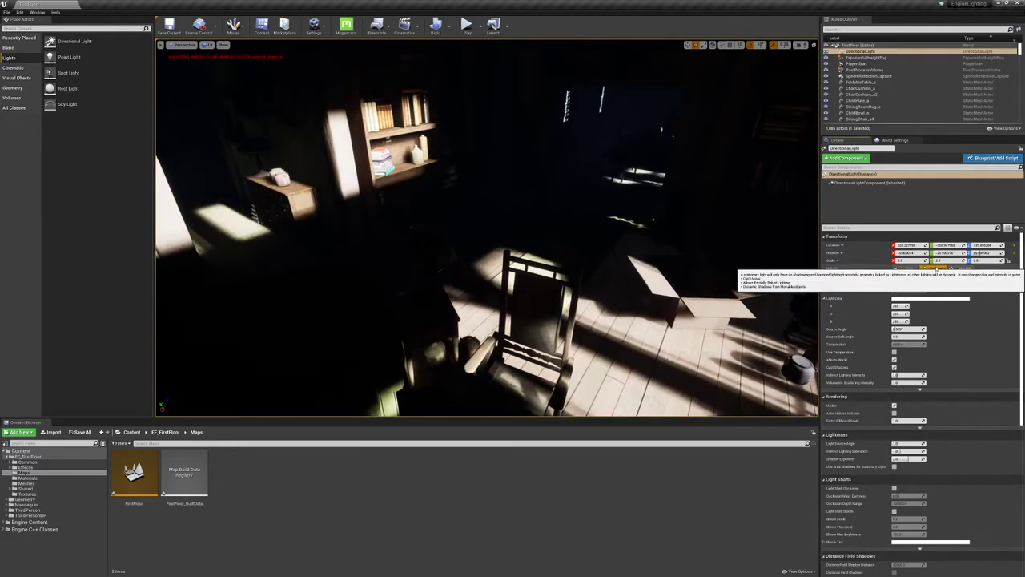
pyautogui.moveTo(560, 264); pyautogui.dragTo(618, 275, button='right')
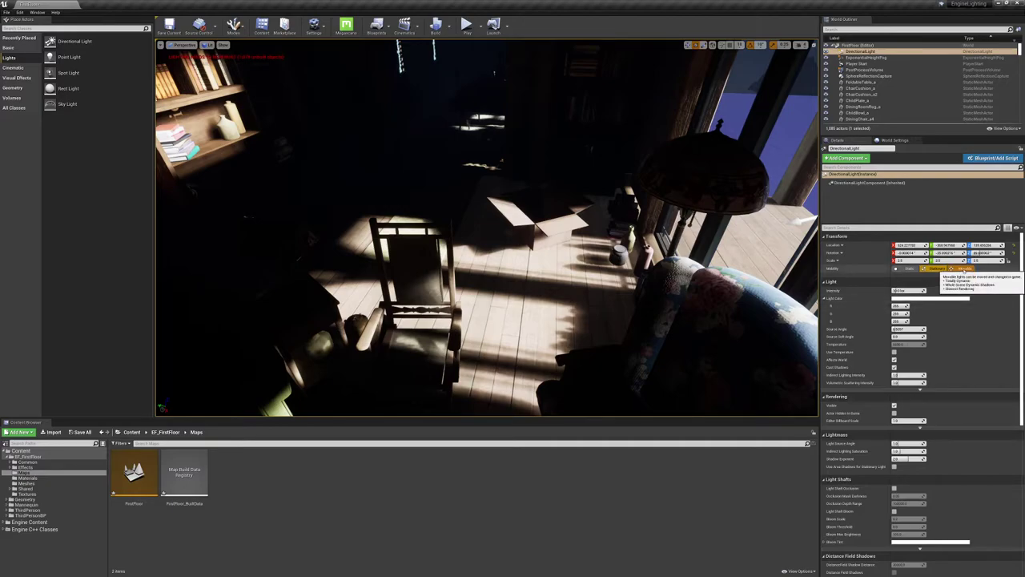
pyautogui.click(961, 269)
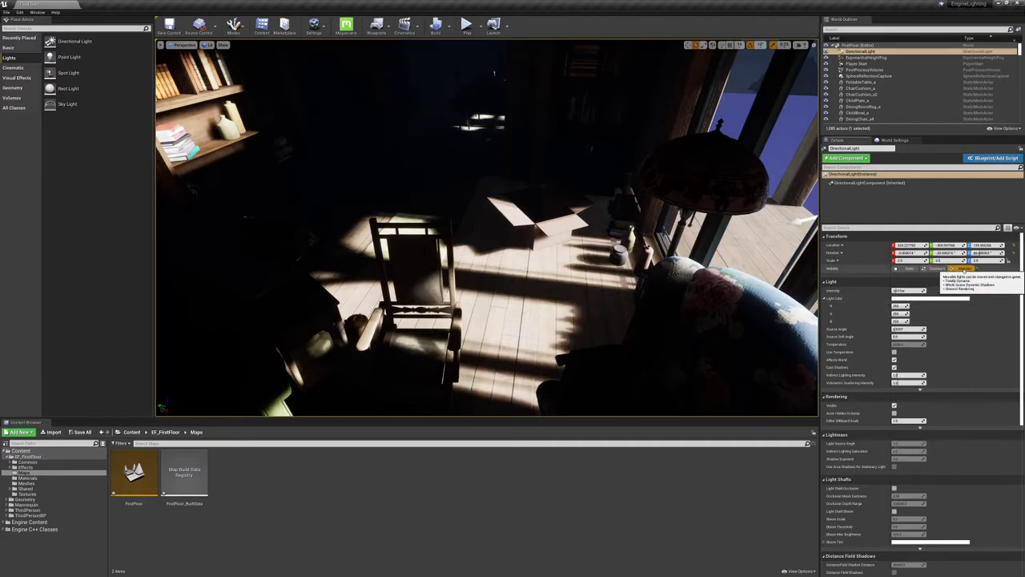
pyautogui.click(941, 270)
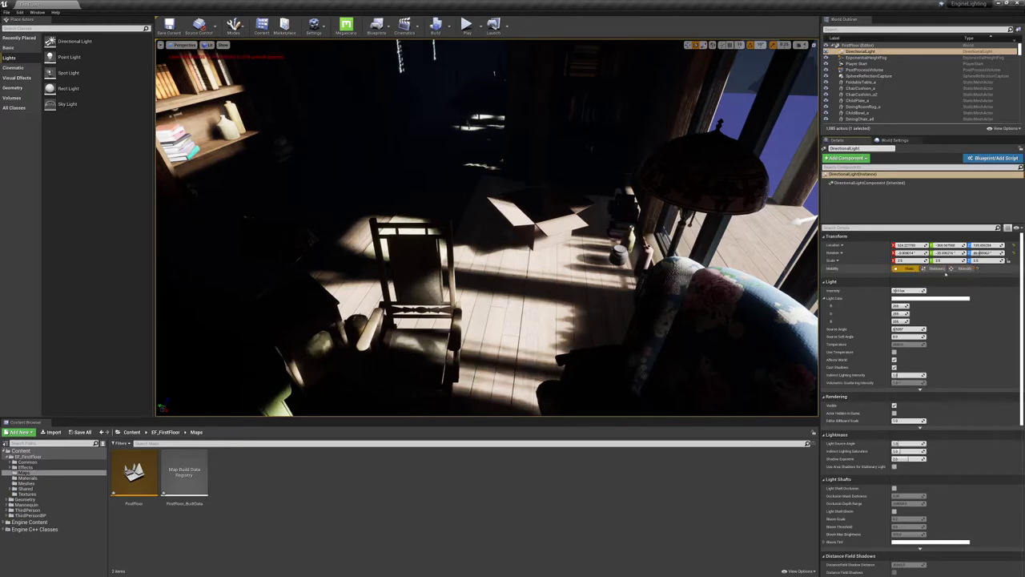
pyautogui.click(961, 269)
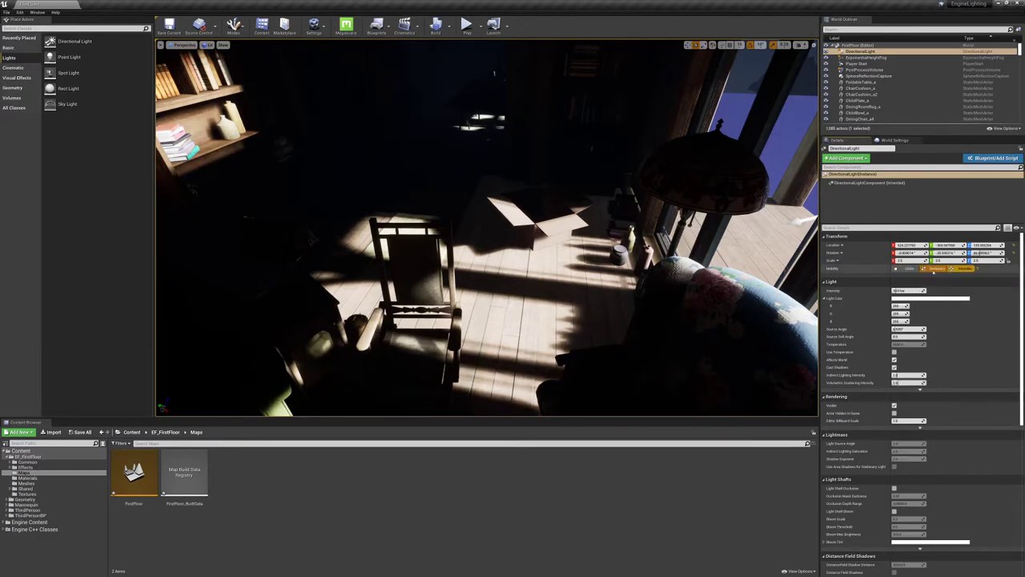
pyautogui.click(941, 270)
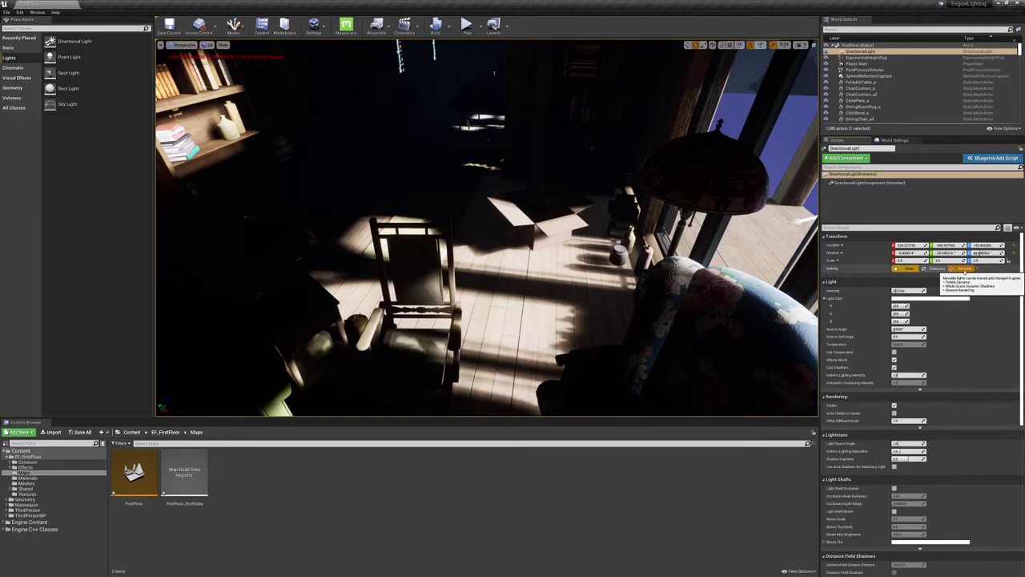
pyautogui.click(961, 269)
# Inspect the Movable light's dynamic shadows around the cardboard box, pot and bottles on the living room floor
pyautogui.moveTo(494, 72); pyautogui.dragTo(561, 232, button='right')
pyautogui.press('w')
pyautogui.moveTo(501, 132); pyautogui.dragTo(505, 141, button='right')
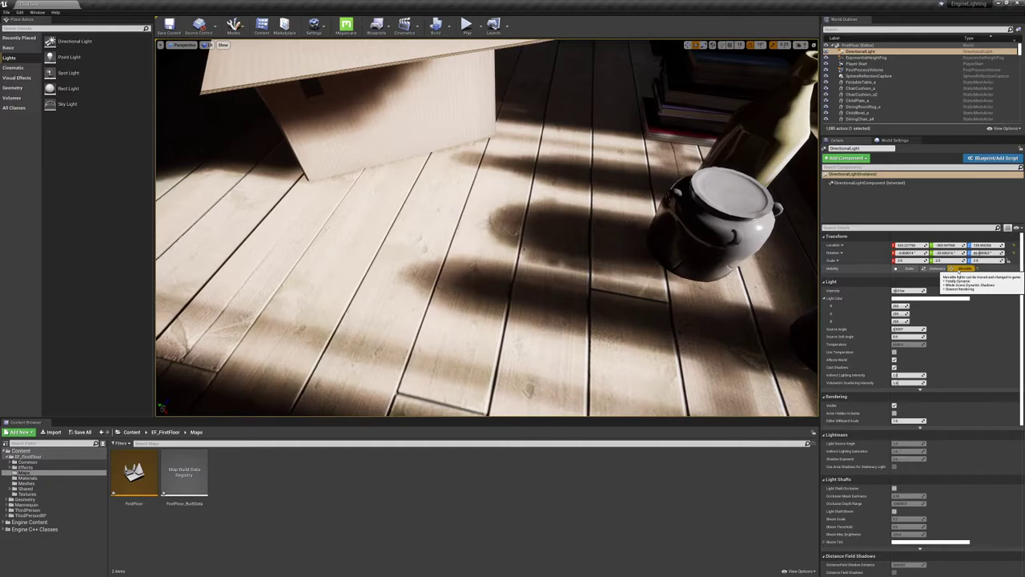
pyautogui.moveTo(624, 240); pyautogui.dragTo(505, 210, button='right')
pyautogui.press('w')
pyautogui.press('s')
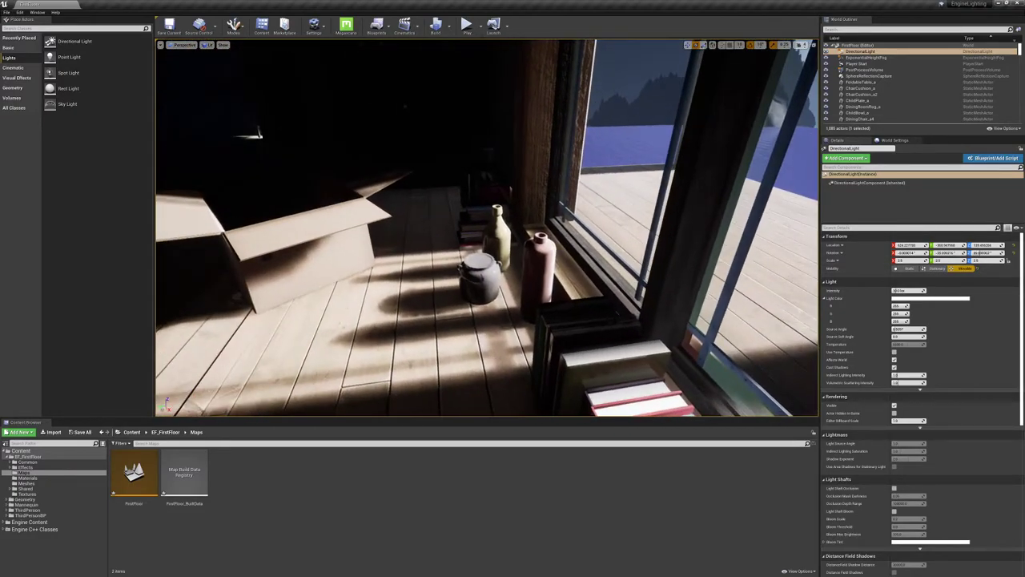
# Rotate the Directional Light slightly about its vertical axis and check the shifted sunlight on the bookshelves and the deck
pyautogui.moveTo(387, 283); pyautogui.dragTo(180, 240, button='right')
pyautogui.press('d')
pyautogui.moveTo(258, 134); pyautogui.dragTo(258, 135, button='right')
pyautogui.press('f')
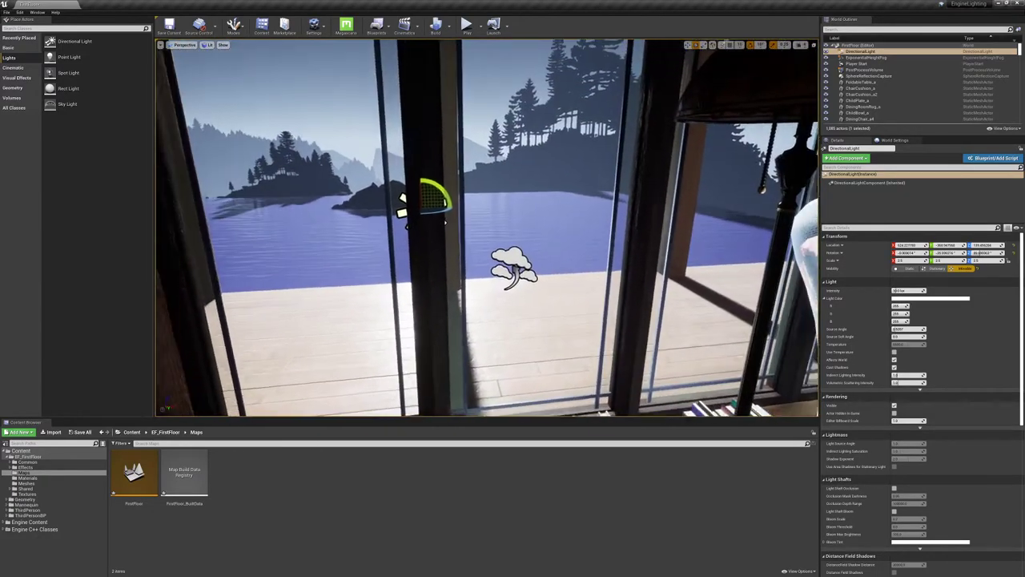
pyautogui.moveTo(458, 211); pyautogui.dragTo(474, 212)
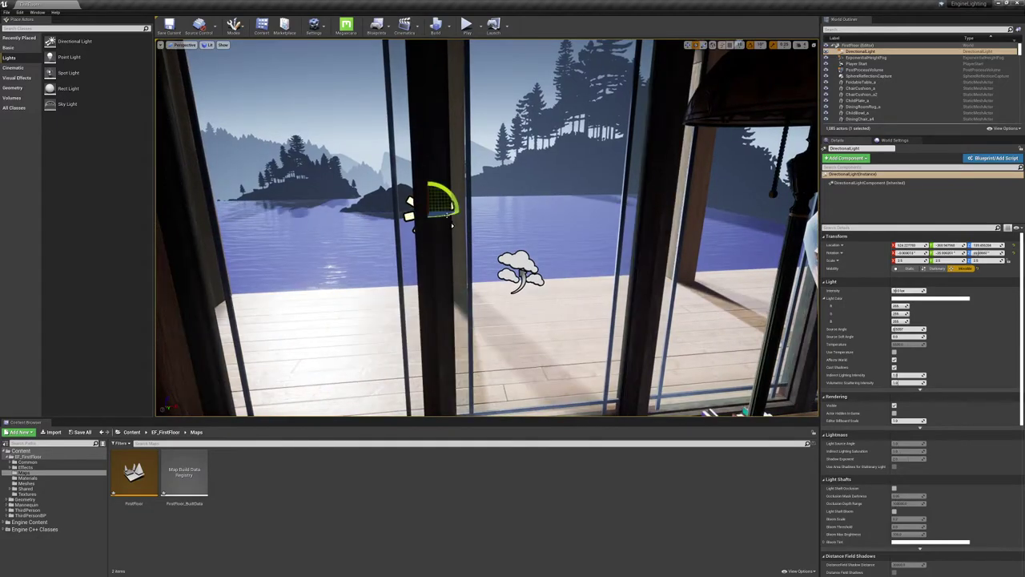
pyautogui.moveTo(458, 212); pyautogui.dragTo(458, 211, button='right')
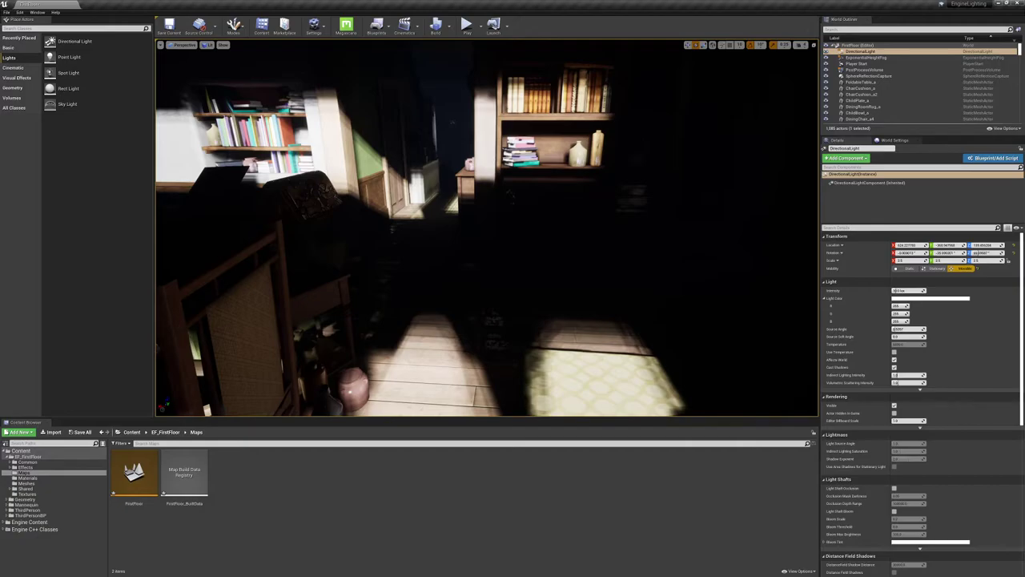
pyautogui.moveTo(488, 164); pyautogui.dragTo(272, 167, button='right')
pyautogui.moveTo(497, 194); pyautogui.dragTo(494, 187, button='right')
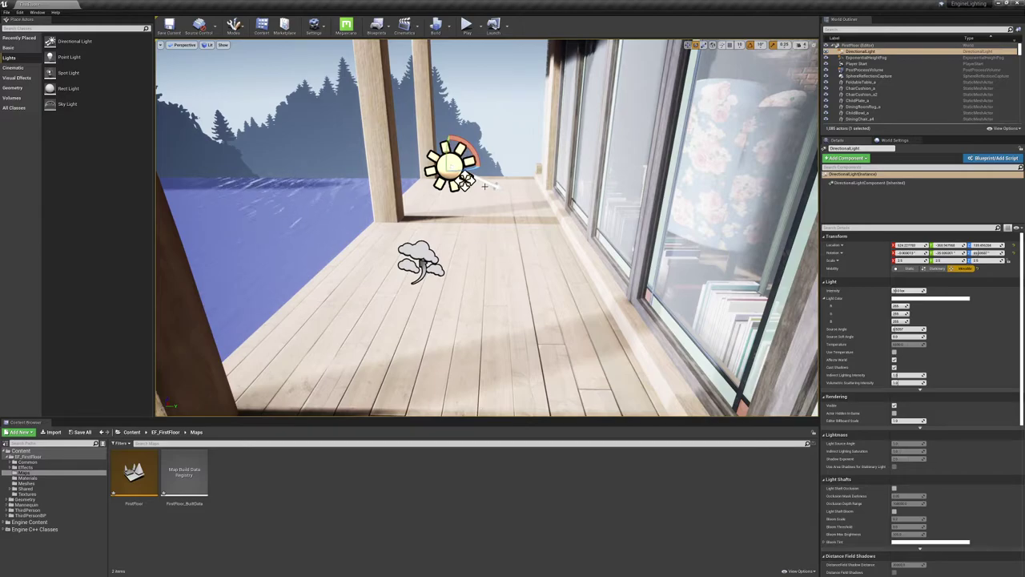
pyautogui.moveTo(412, 167)
pyautogui.mouseDown(button='right')
pyautogui.moveTo(252, 107)
pyautogui.moveTo(413, 167)
pyautogui.mouseUp(button='right')
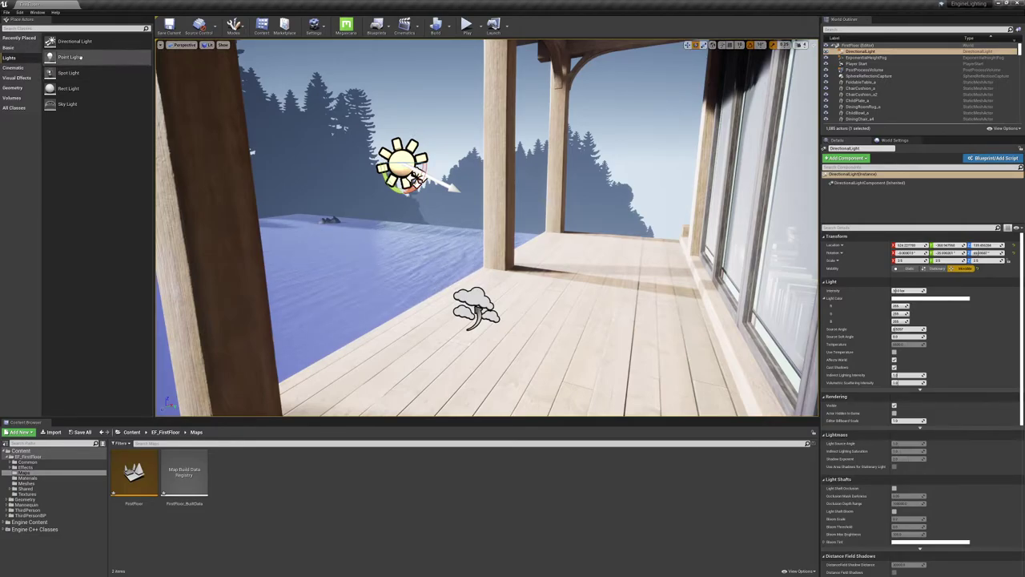
# Place a Point Light above the table in the dining room and select it
pyautogui.moveTo(320, 200); pyautogui.dragTo(801, 210, button='right')
pyautogui.press('w')
pyautogui.press('w')
pyautogui.moveTo(486, 228); pyautogui.dragTo(656, 224, button='right')
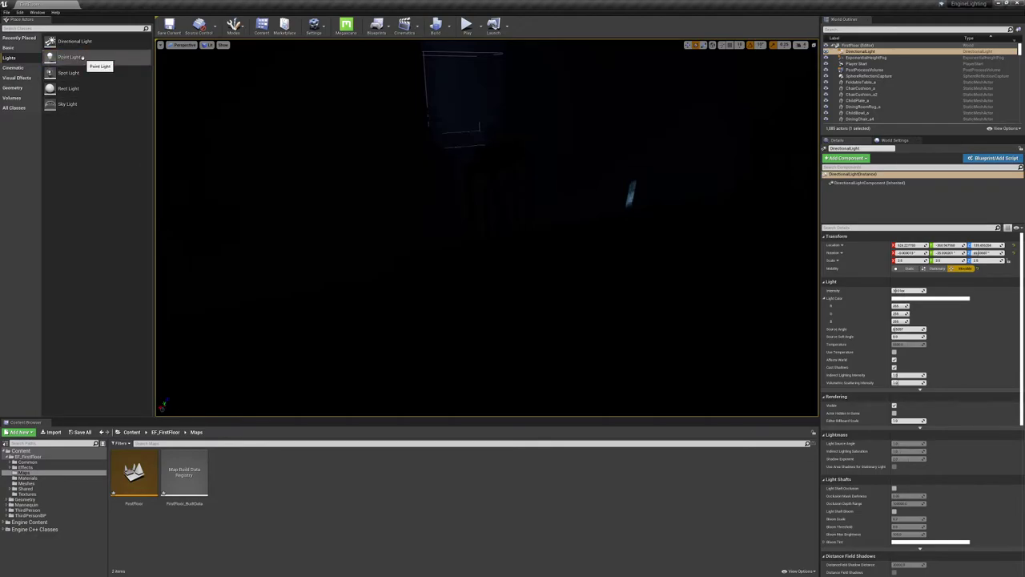
pyautogui.moveTo(83, 58); pyautogui.dragTo(375, 274)
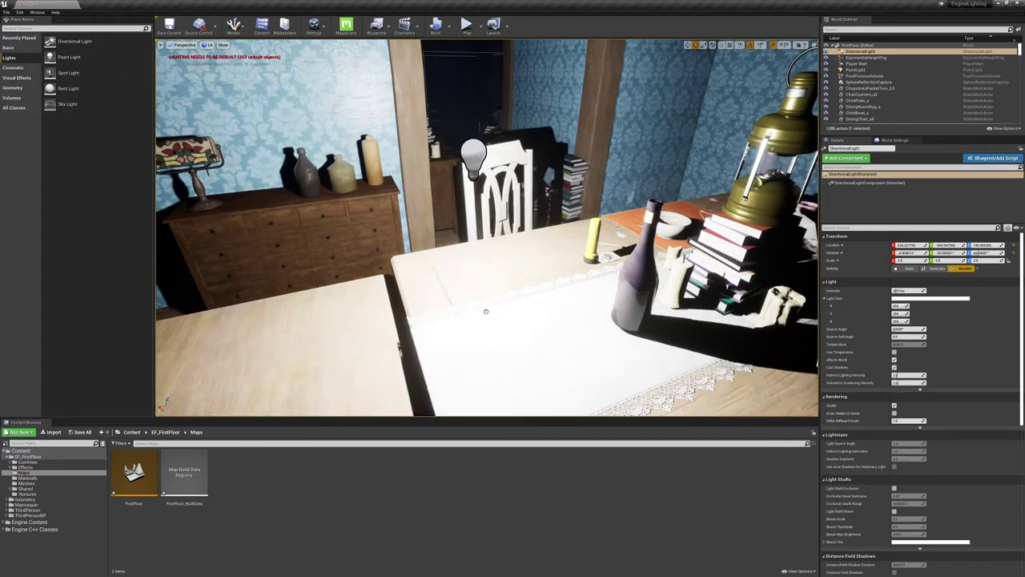
pyautogui.doubleClick(855, 70)
# Switch the Point Light to move mode and set its mobility to Movable
pyautogui.moveTo(487, 227); pyautogui.dragTo(257, 232, button='right')
pyautogui.moveTo(437, 236); pyautogui.dragTo(526, 307, button='right')
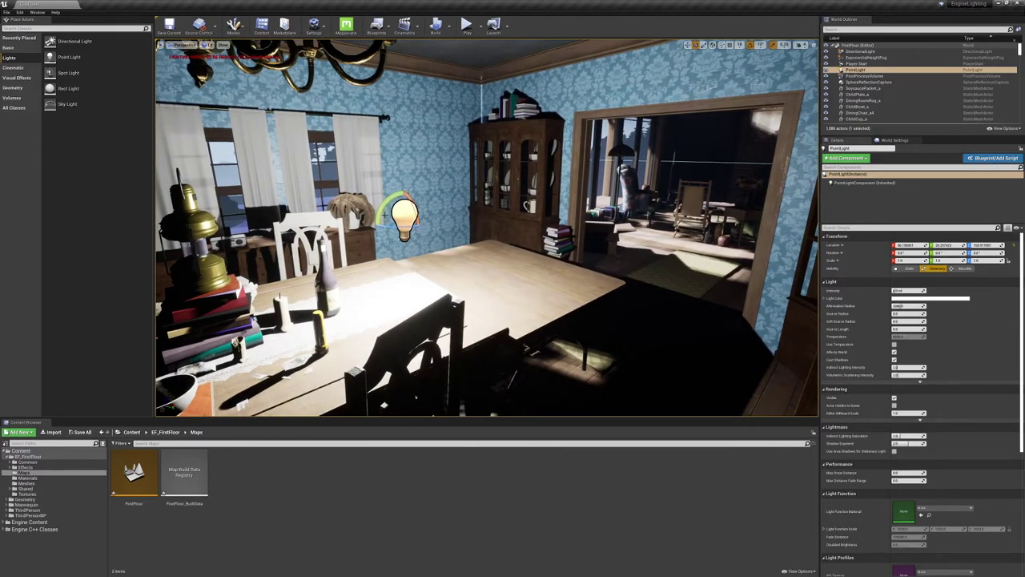
pyautogui.moveTo(422, 232); pyautogui.dragTo(405, 236, button='right')
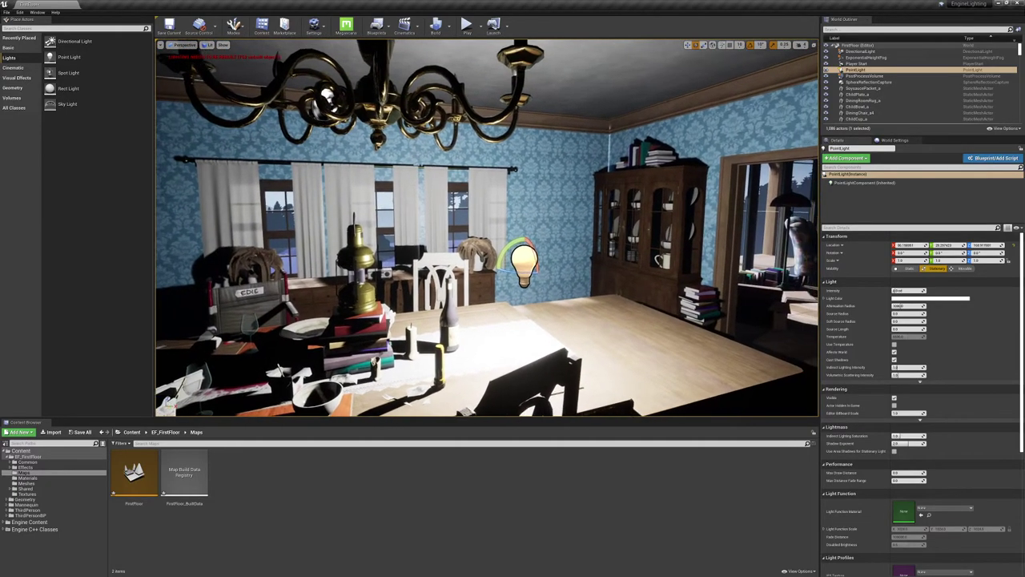
pyautogui.press('w')
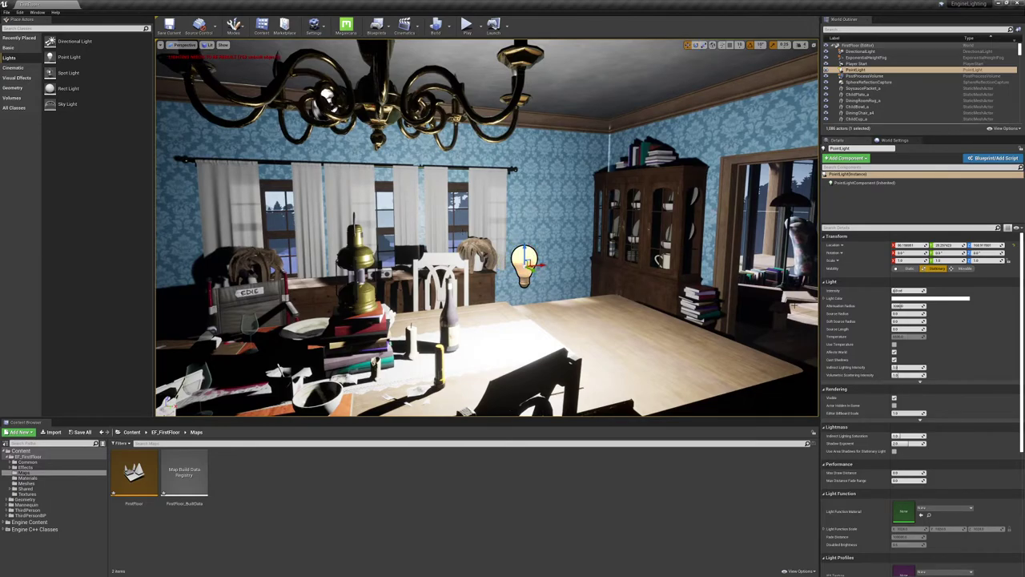
pyautogui.click(964, 268)
pyautogui.moveTo(609, 280); pyautogui.dragTo(513, 298, button='right')
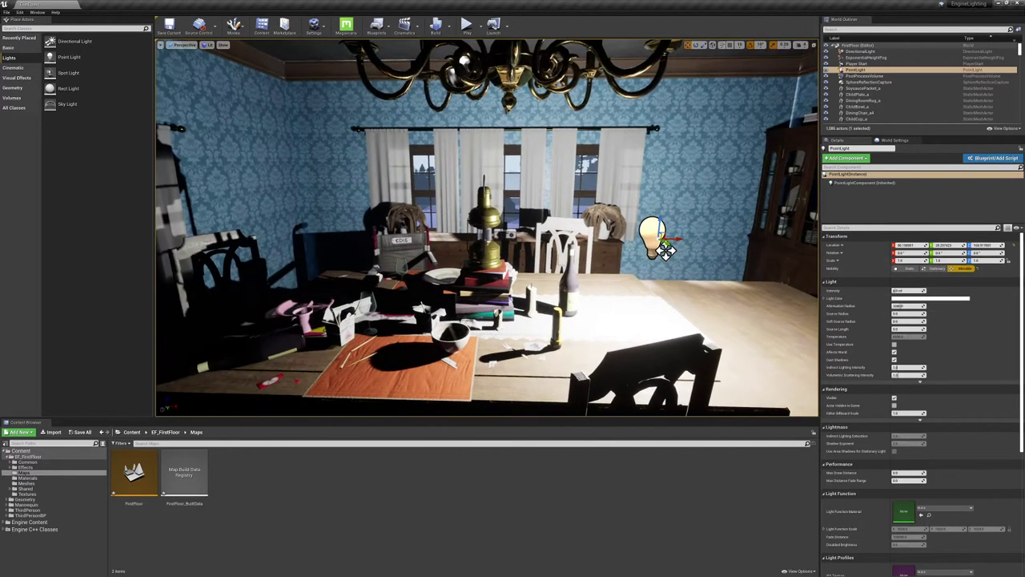
# Move the Point Light down below the dining table, then raise it above the table and shift it towards the room's side
pyautogui.moveTo(665, 251); pyautogui.dragTo(327, 392)
pyautogui.moveTo(413, 398); pyautogui.dragTo(506, 406)
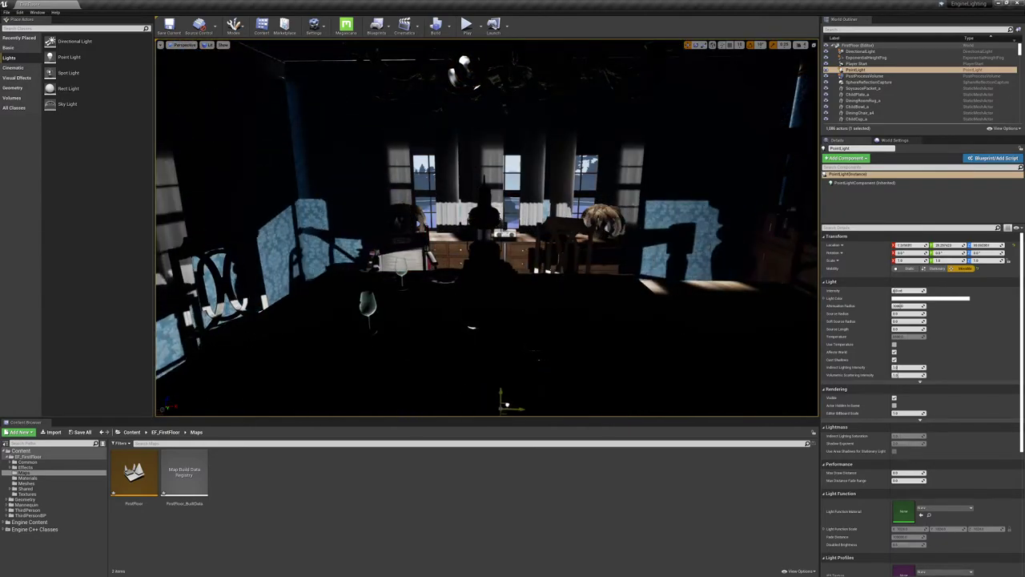
pyautogui.moveTo(476, 324); pyautogui.dragTo(688, 192)
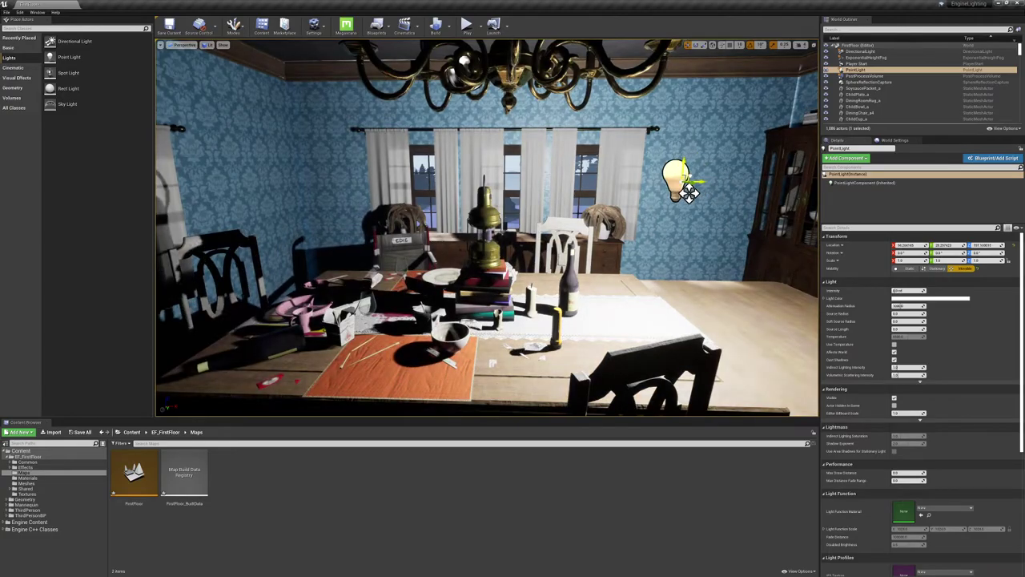
pyautogui.moveTo(641, 170); pyautogui.dragTo(793, 176, button='right')
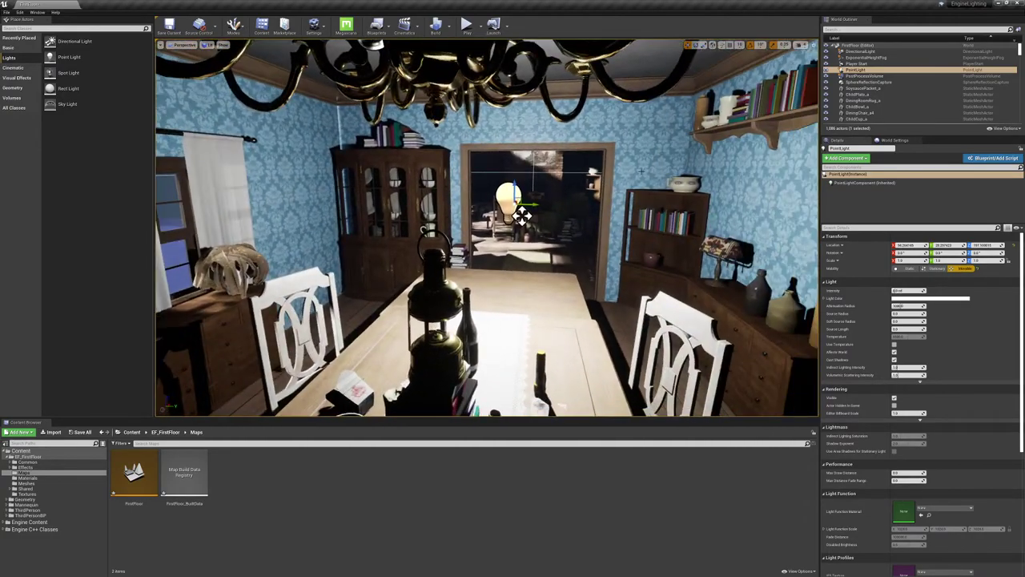
pyautogui.moveTo(522, 214); pyautogui.dragTo(553, 181)
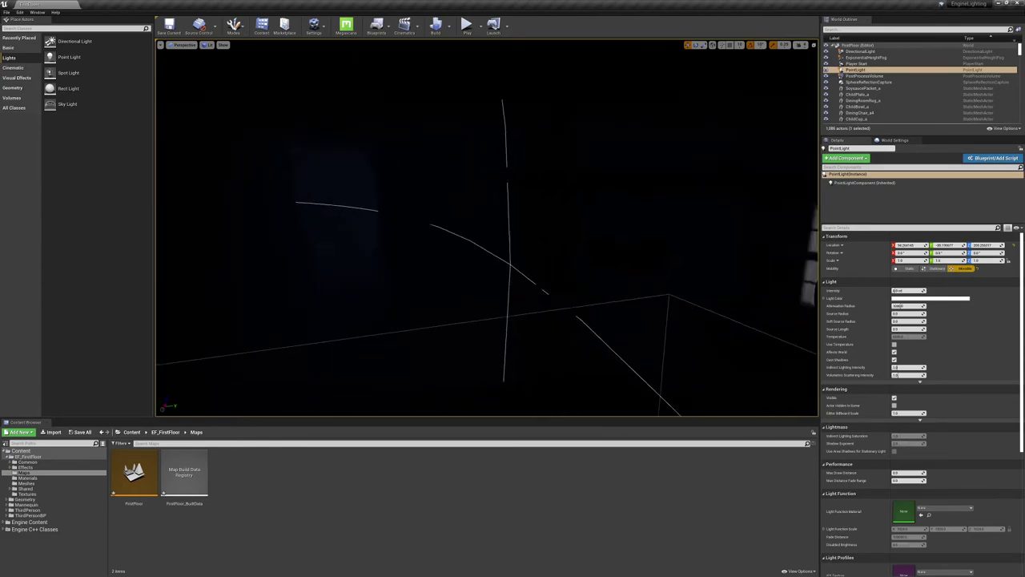
# Examine how the Point Light illuminates the chandelier, curtains, walls and furniture of the dining room
pyautogui.press('s')
pyautogui.moveTo(290, 205); pyautogui.dragTo(300, 268, button='right')
pyautogui.press('f')
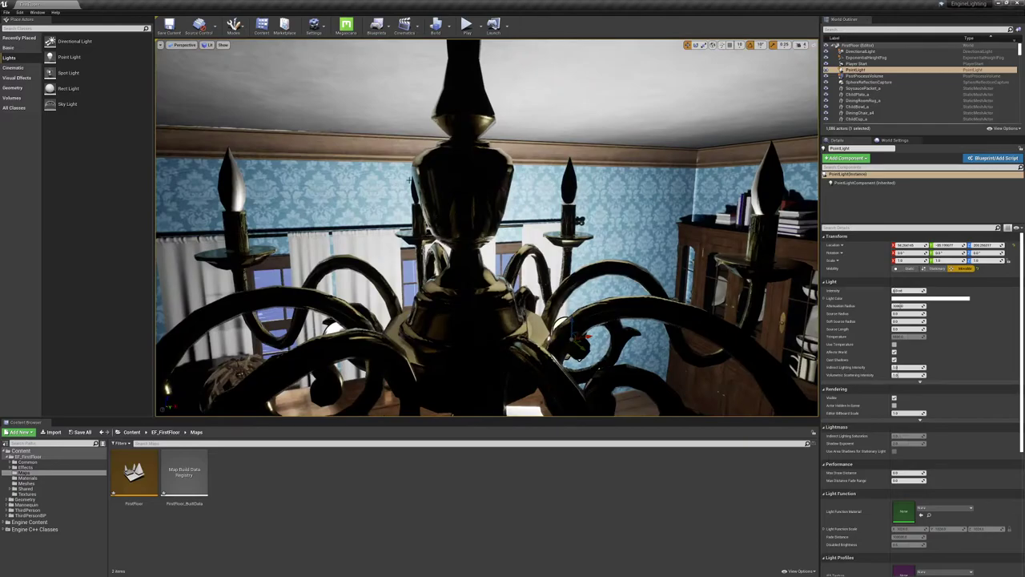
pyautogui.moveTo(409, 180); pyautogui.dragTo(398, 140, button='right')
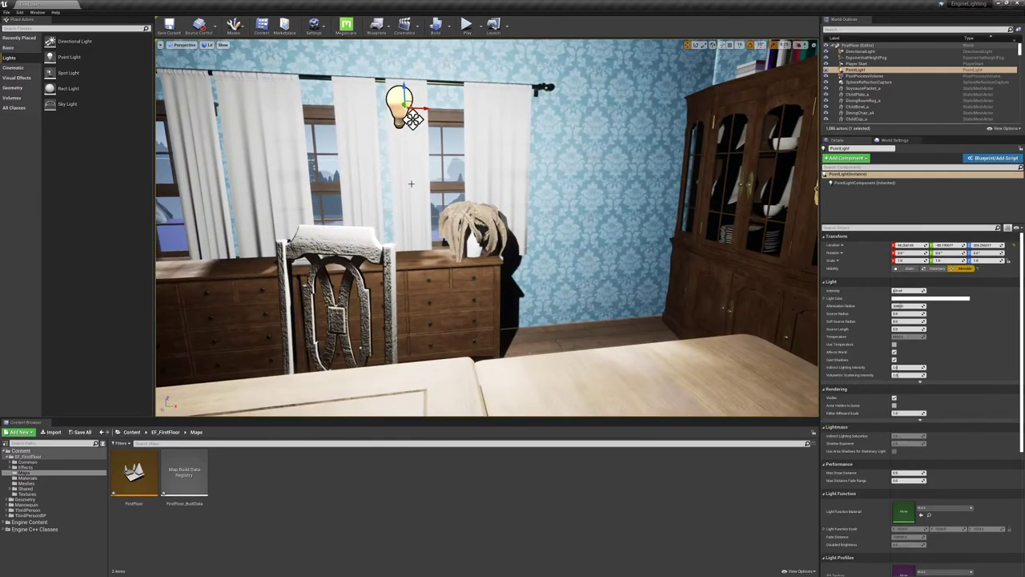
pyautogui.moveTo(401, 203)
pyautogui.mouseDown(button='right')
pyautogui.moveTo(360, 160)
pyautogui.moveTo(393, 128)
pyautogui.moveTo(300, 153)
pyautogui.moveTo(394, 207)
pyautogui.mouseUp(button='right')
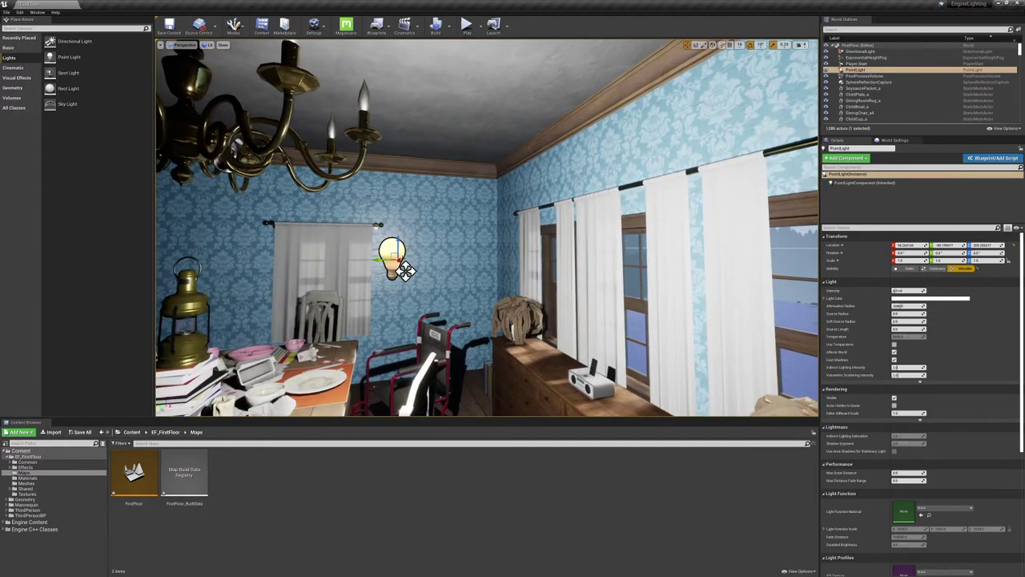
pyautogui.moveTo(397, 253); pyautogui.dragTo(398, 254, button='right')
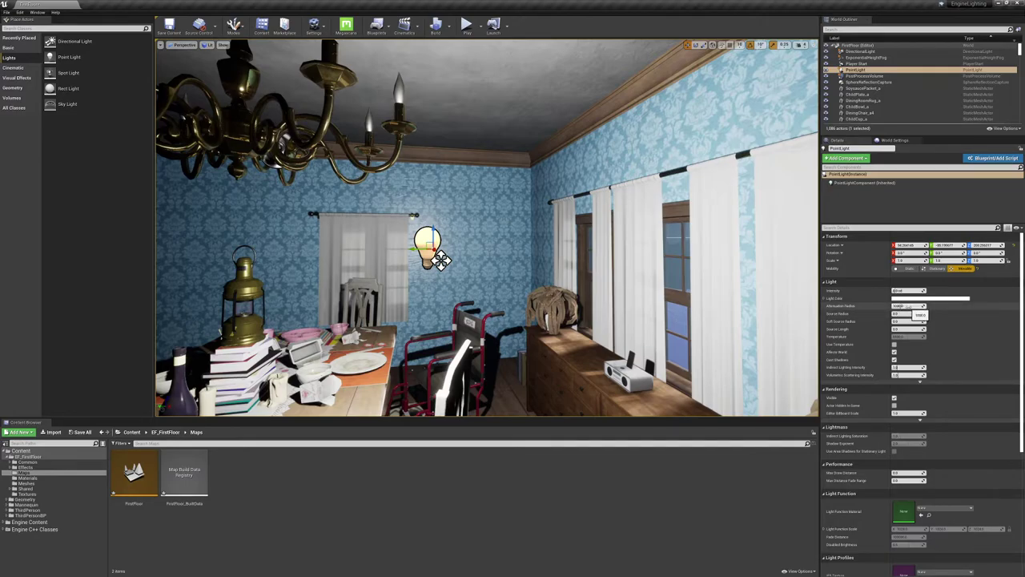
# Inspect how far the Point Light reaches by viewing its bounds from the dark adjoining rooms, and refocus on the light
pyautogui.moveTo(513, 256); pyautogui.dragTo(340, 256, button='right')
pyautogui.press('w')
pyautogui.press('w')
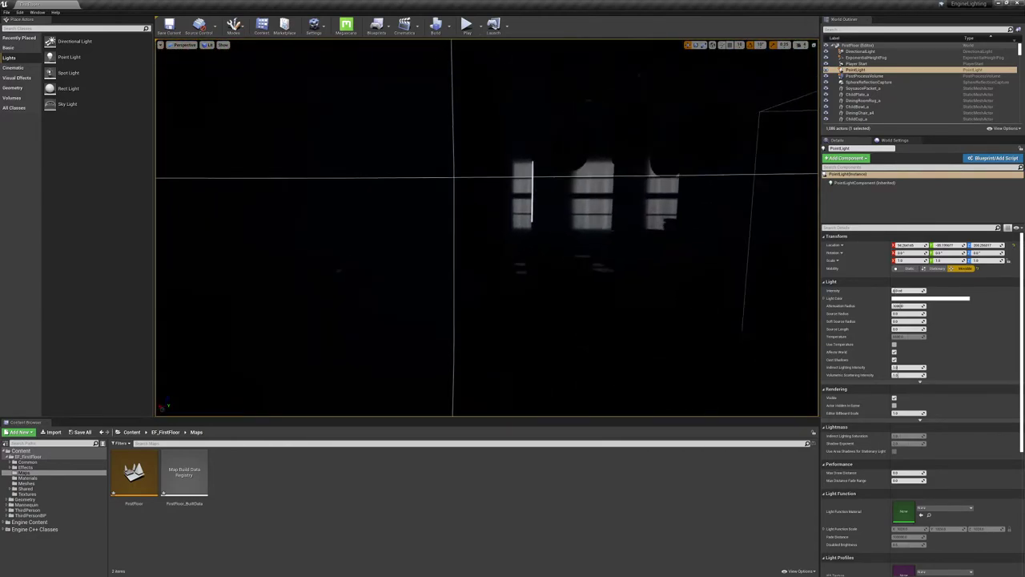
pyautogui.moveTo(486, 227); pyautogui.dragTo(789, 232, button='right')
pyautogui.press('w')
pyautogui.press('f')
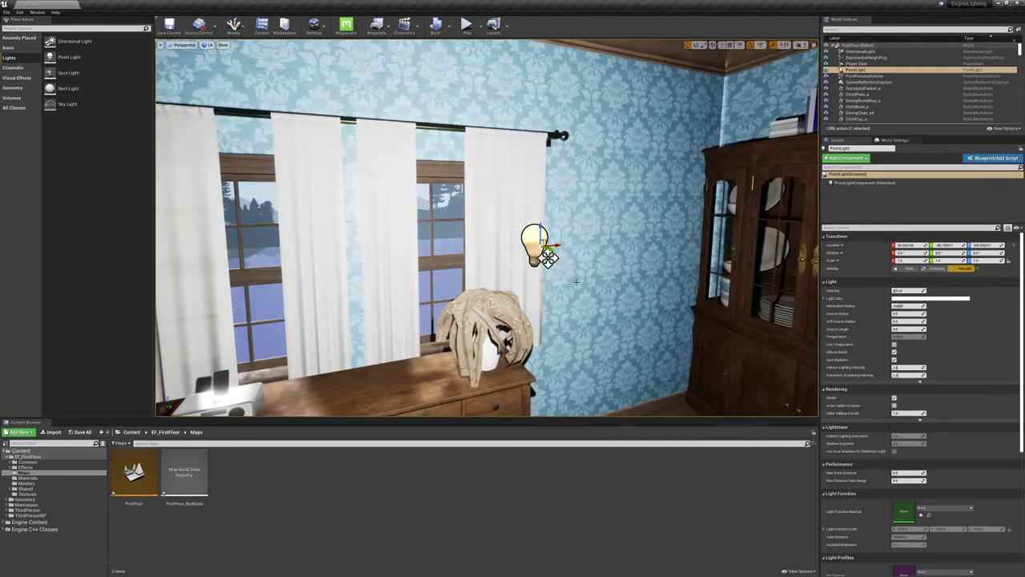
# Try smaller and larger attenuation radius values on the Point Light while viewing the hallway, and reset the radius to its default
pyautogui.moveTo(561, 264); pyautogui.dragTo(773, 268, button='right')
pyautogui.moveTo(592, 244); pyautogui.dragTo(632, 246, button='right')
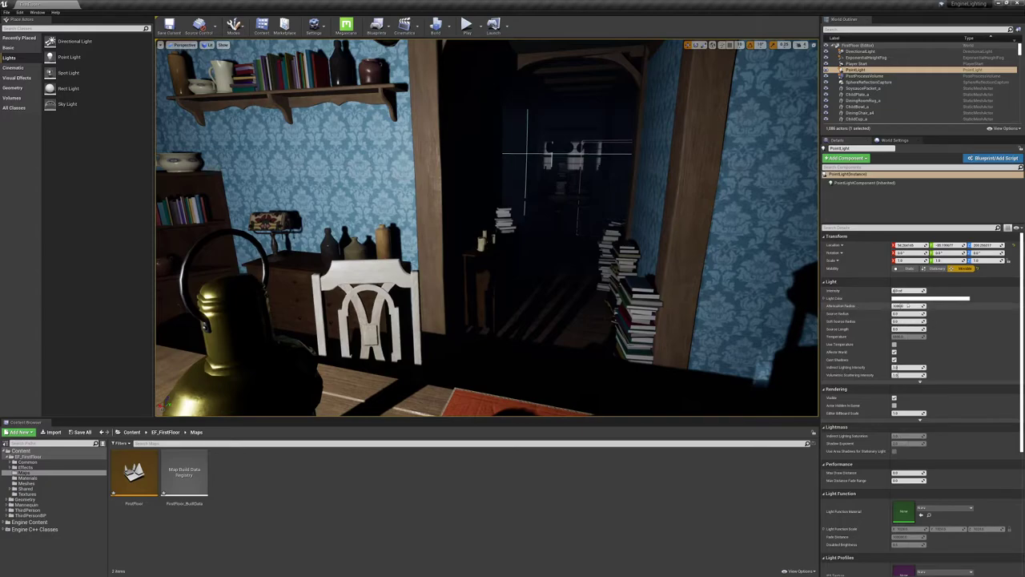
pyautogui.moveTo(899, 306); pyautogui.dragTo(889, 305)
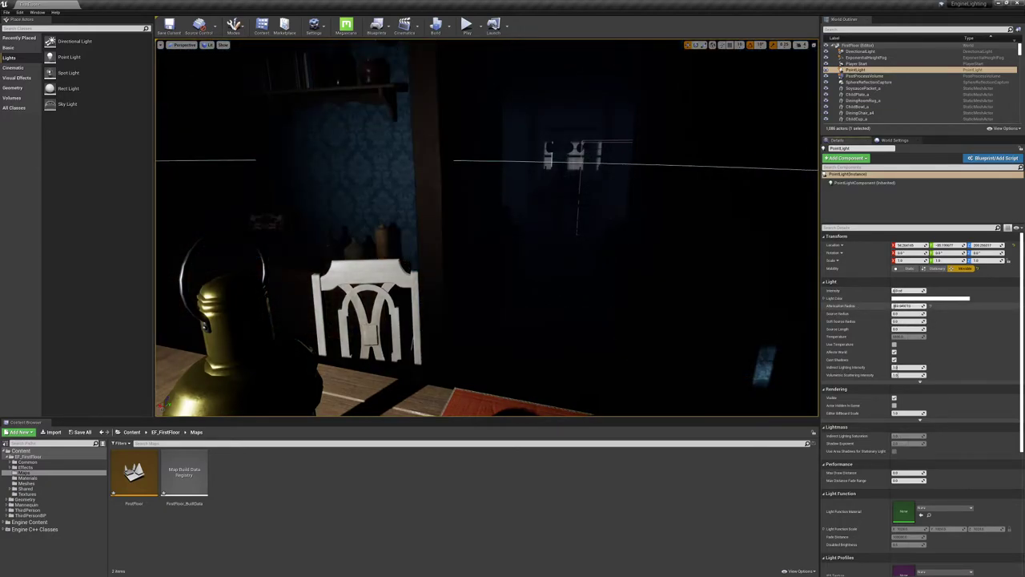
pyautogui.moveTo(307, 214); pyautogui.dragTo(218, 214, button='right')
pyautogui.moveTo(910, 305); pyautogui.dragTo(907, 306)
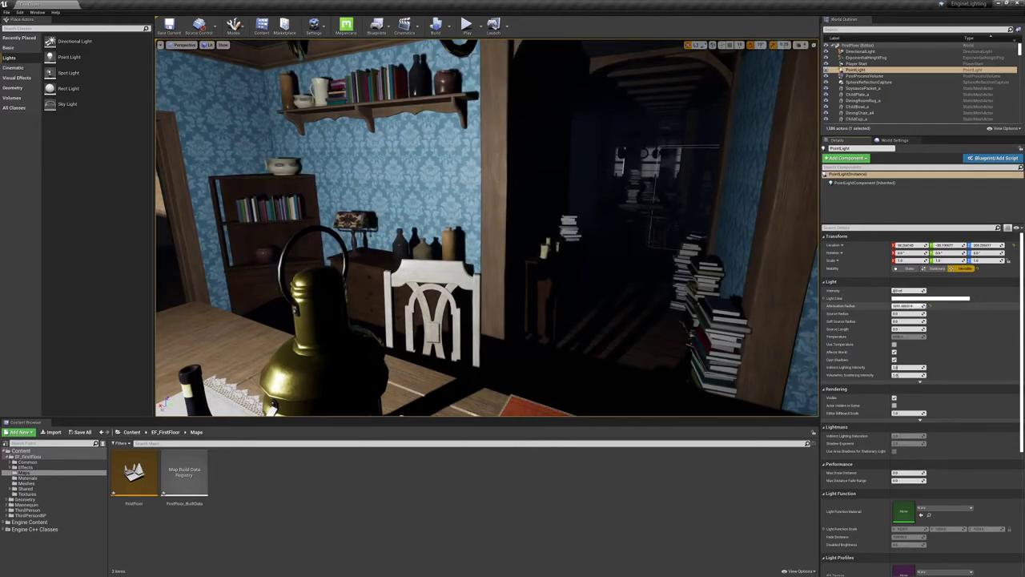
pyautogui.moveTo(914, 306); pyautogui.dragTo(912, 305)
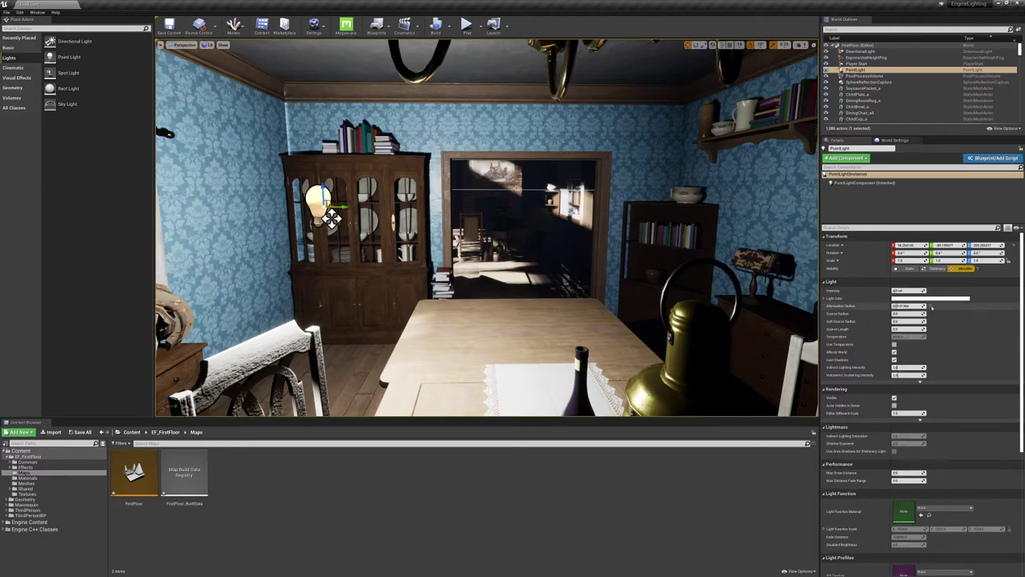
pyautogui.click(930, 306)
# Lower the Point Light's intensity, then move the light down and across to hover just above the dining table
pyautogui.moveTo(513, 240); pyautogui.dragTo(553, 285, button='right')
pyautogui.press('a')
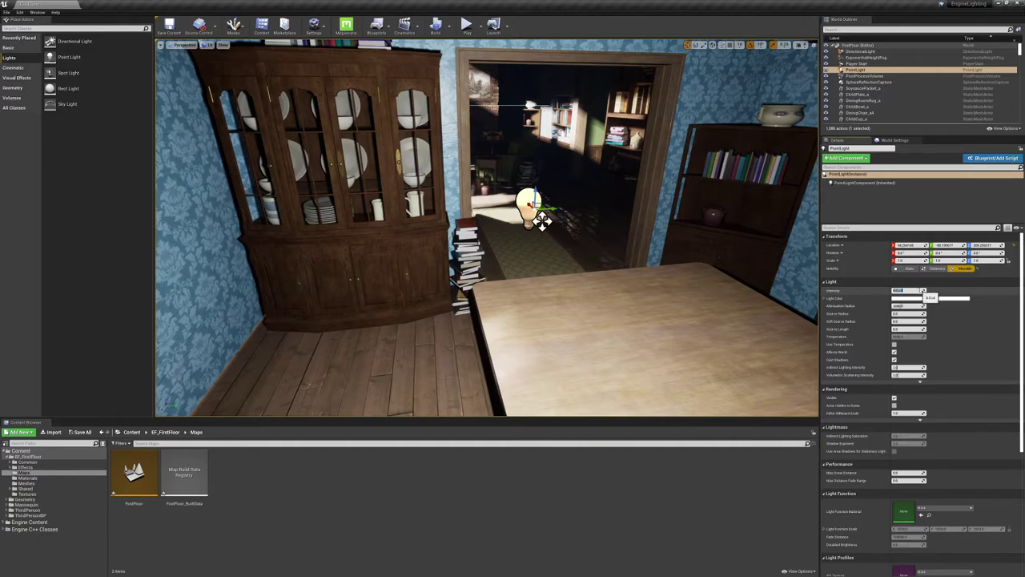
pyautogui.moveTo(921, 289)
pyautogui.mouseDown()
pyautogui.moveTo(973, 289)
pyautogui.moveTo(905, 289)
pyautogui.mouseUp()
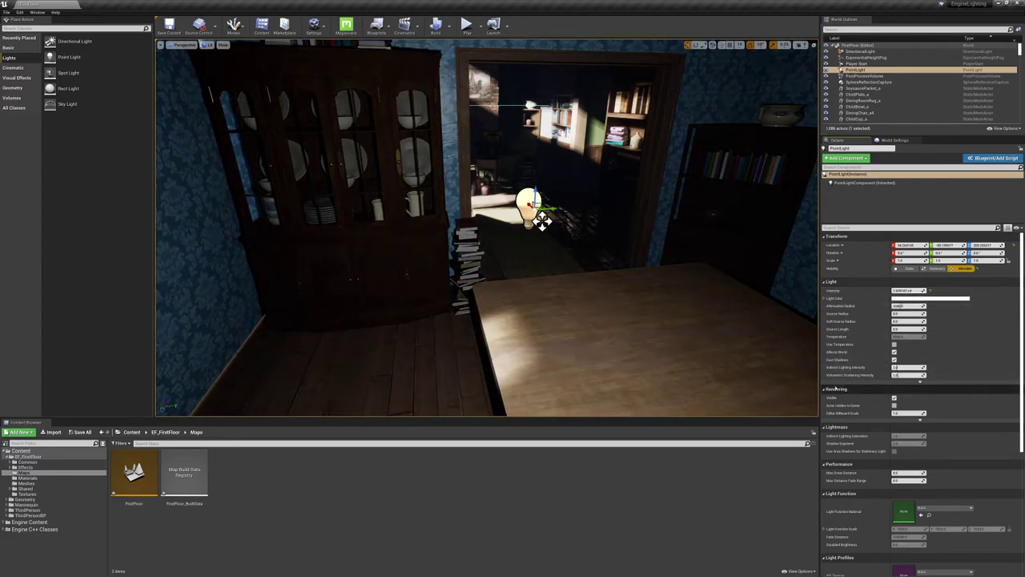
pyautogui.moveTo(542, 222); pyautogui.dragTo(537, 300)
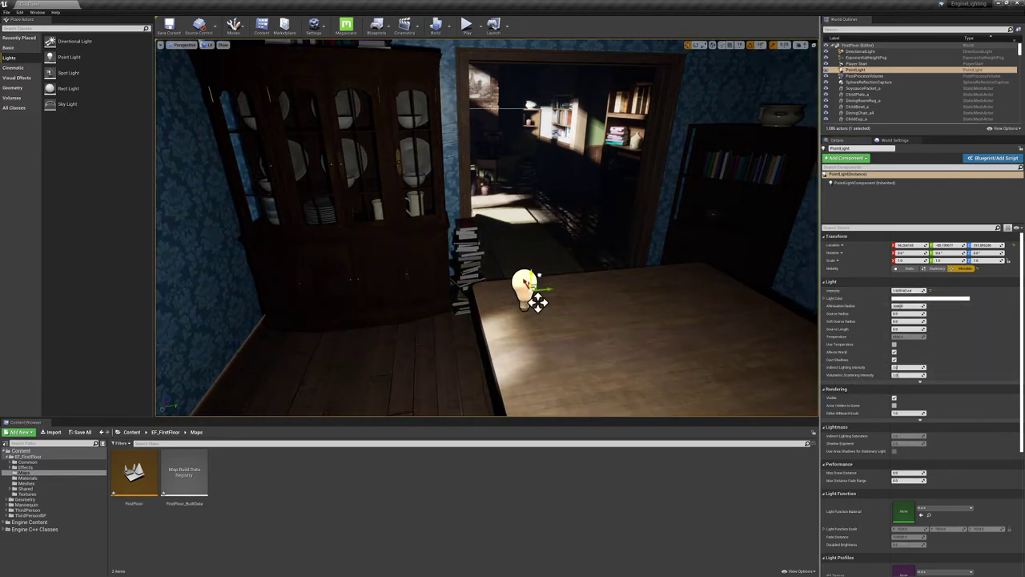
pyautogui.moveTo(604, 298); pyautogui.dragTo(606, 298)
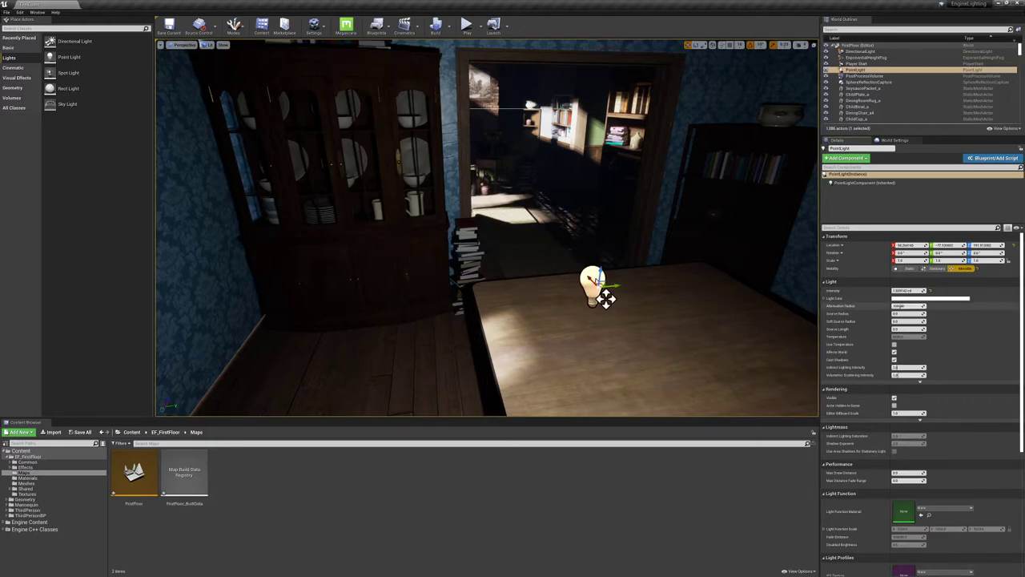
# Shrink the Point Light's attenuation radius and move the light along the table towards the plate and books
pyautogui.moveTo(900, 306); pyautogui.dragTo(895, 306)
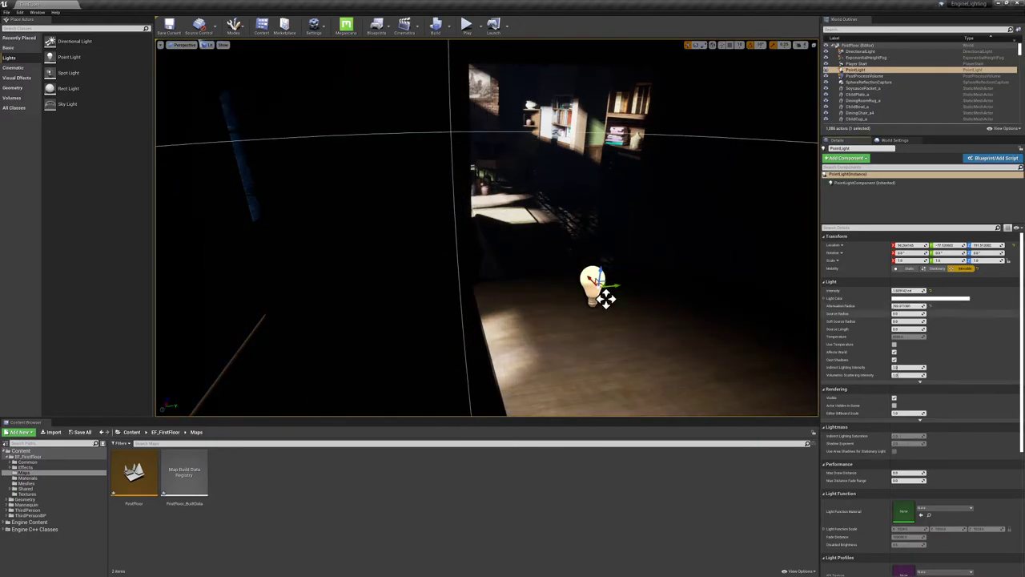
pyautogui.moveTo(385, 309)
pyautogui.mouseDown(button='right')
pyautogui.moveTo(481, 360)
pyautogui.moveTo(376, 309)
pyautogui.moveTo(385, 309)
pyautogui.mouseUp(button='right')
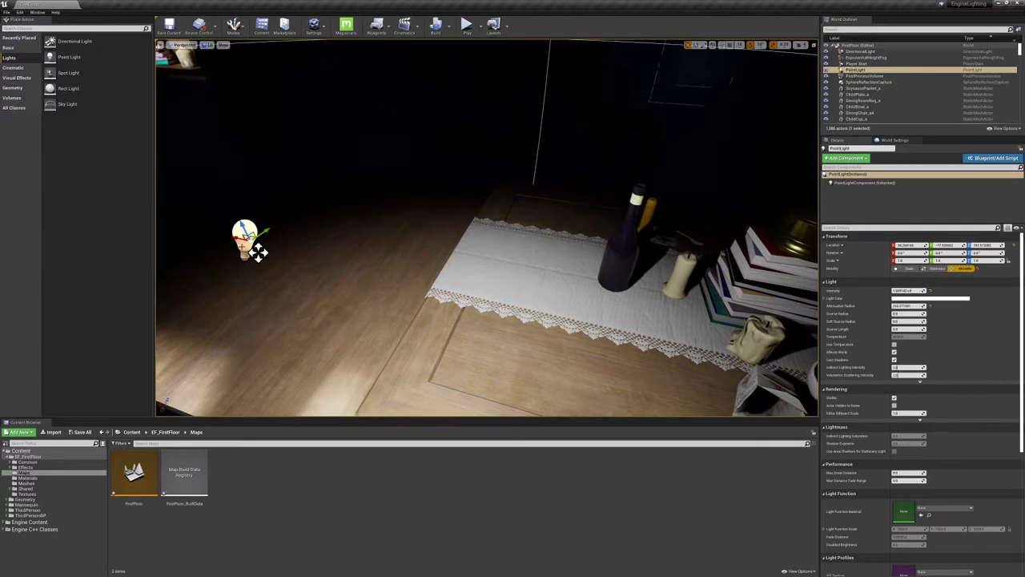
pyautogui.moveTo(257, 250); pyautogui.dragTo(607, 329)
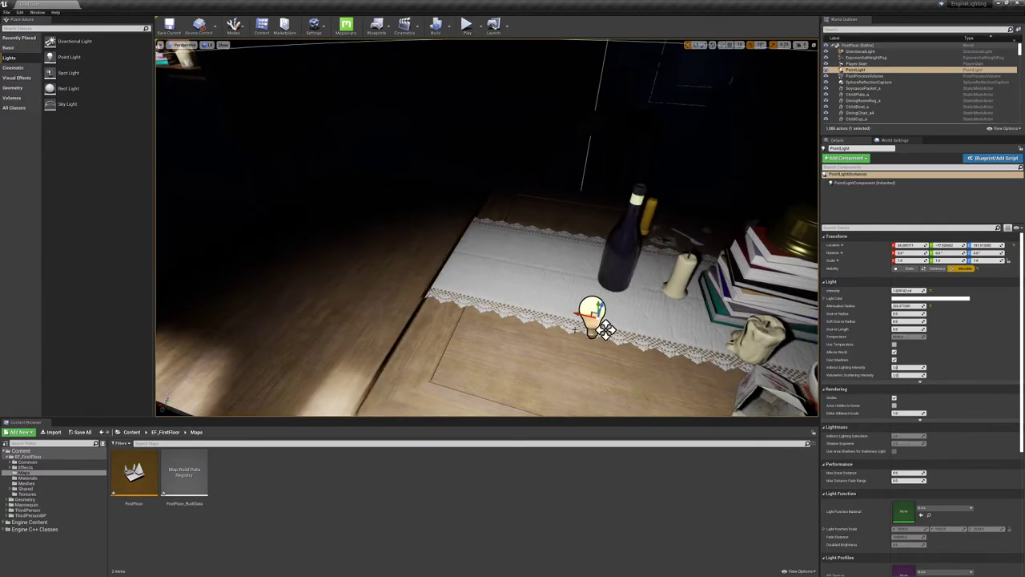
pyautogui.moveTo(575, 329); pyautogui.dragTo(432, 316, button='right')
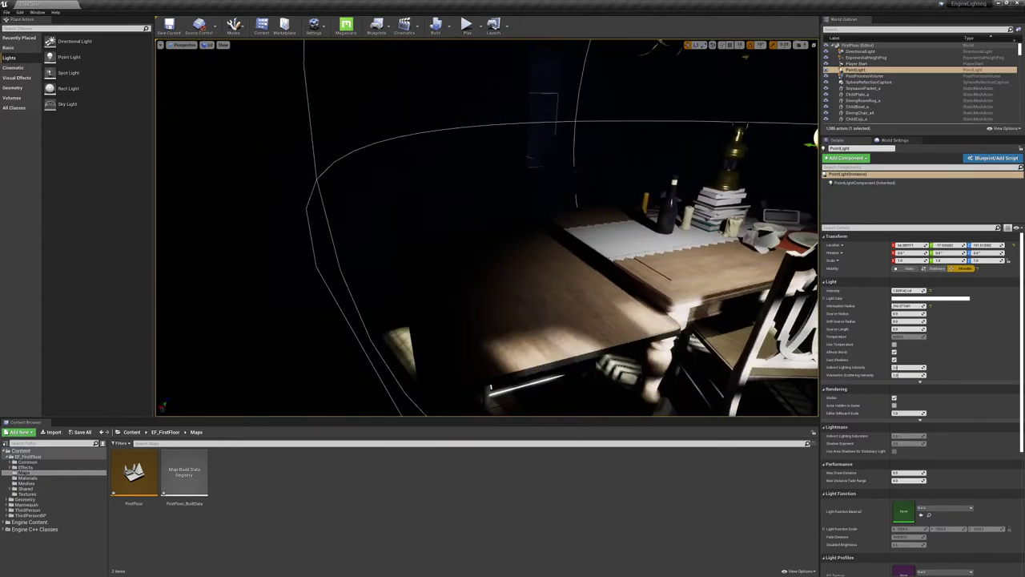
pyautogui.keyDown('shift'); pyautogui.moveTo(811, 148); pyautogui.dragTo(498, 222); pyautogui.keyUp('shift')
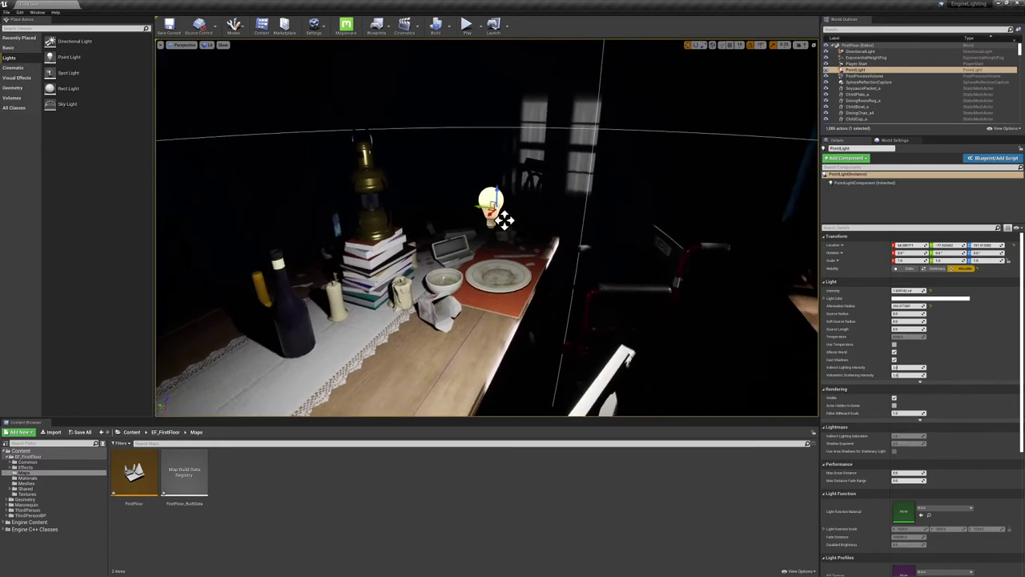
# Set the Point Light's colour to a pale warm orange, with RGB values of about 1.0, 0.597 and 0.337
pyautogui.click(921, 299)
pyautogui.moveTo(851, 349)
pyautogui.mouseDown()
pyautogui.moveTo(848, 367)
pyautogui.moveTo(820, 385)
pyautogui.moveTo(788, 340)
pyautogui.moveTo(786, 371)
pyautogui.moveTo(807, 383)
pyautogui.moveTo(836, 365)
pyautogui.mouseUp()
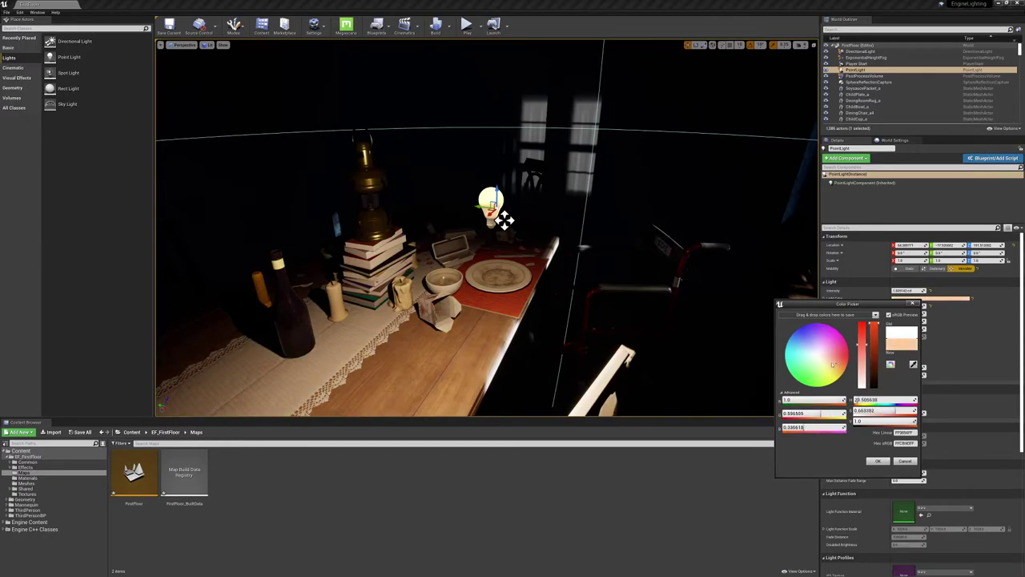
pyautogui.moveTo(504, 220); pyautogui.dragTo(376, 244, button='right')
pyautogui.moveTo(465, 228); pyautogui.dragTo(450, 197, button='right')
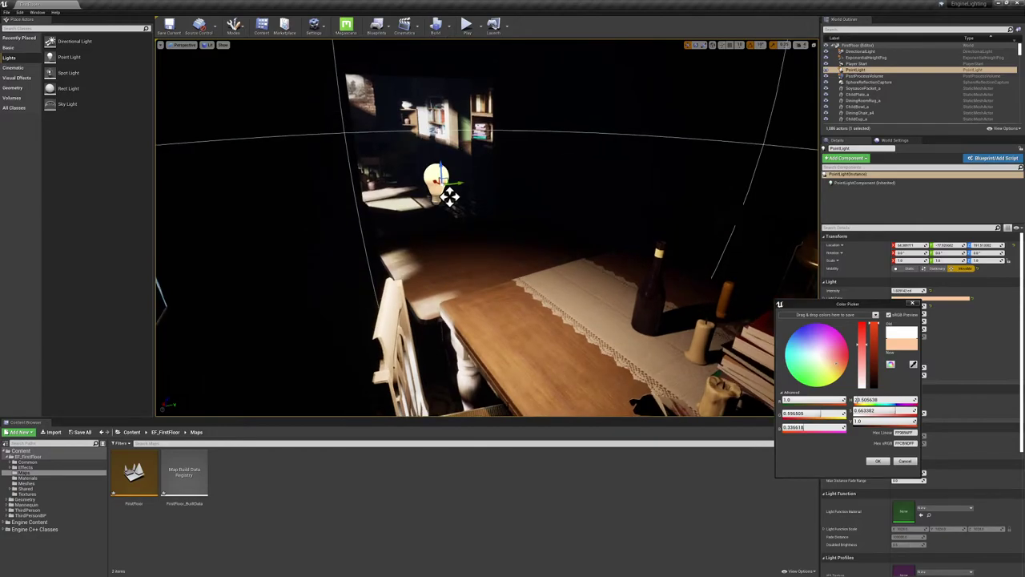
pyautogui.click(886, 462)
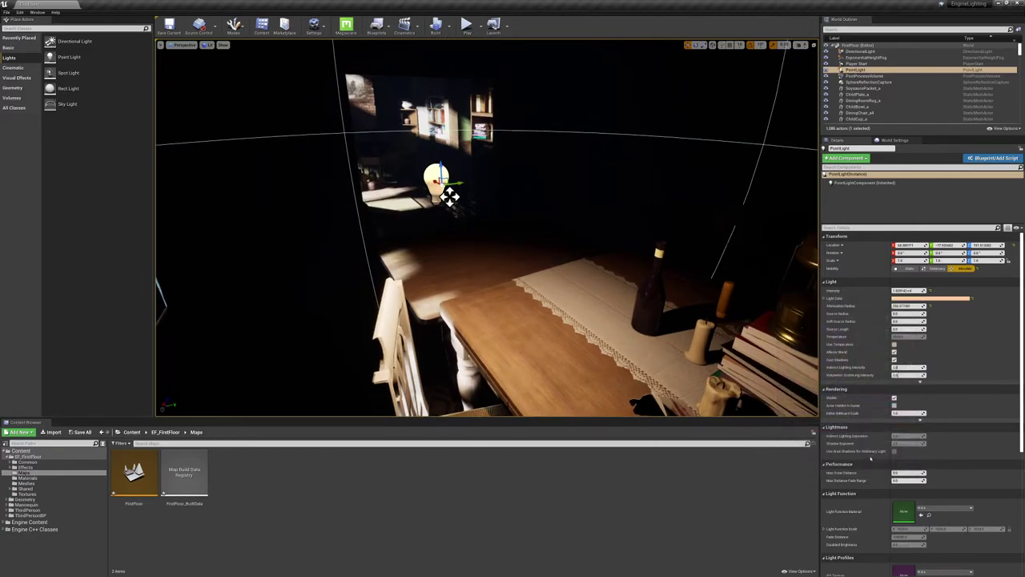
# Reset the Point Light's attenuation radius, intensity and light colour to their defaults
pyautogui.click(930, 306)
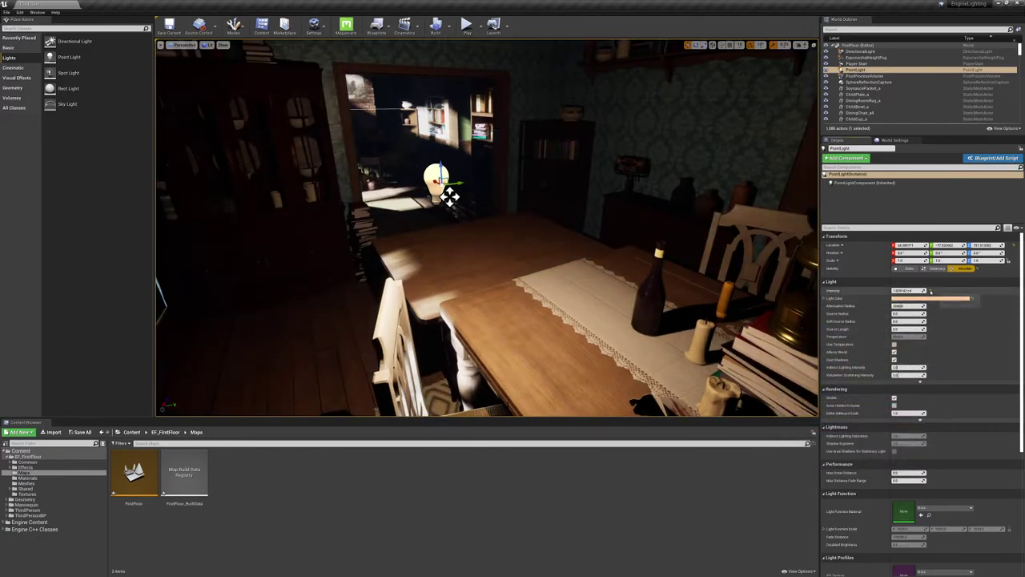
pyautogui.click(930, 291)
pyautogui.click(972, 299)
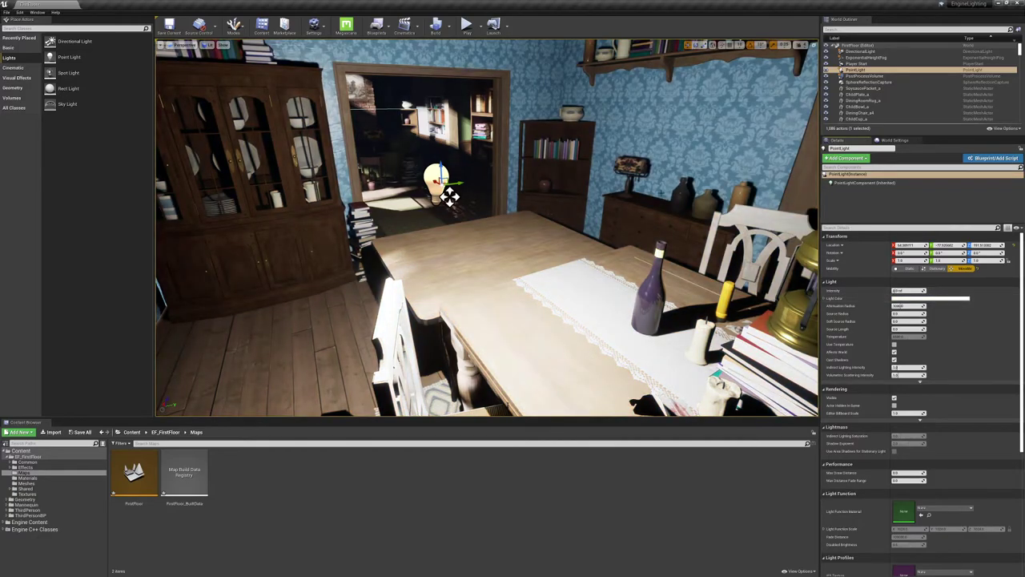
# Move the Point Light across the dining room until it sits in front of the glass china cabinet
pyautogui.moveTo(708, 159)
pyautogui.mouseDown(button='right')
pyautogui.moveTo(497, 159)
pyautogui.moveTo(708, 159)
pyautogui.mouseUp(button='right')
pyautogui.moveTo(698, 195); pyautogui.dragTo(881, 194)
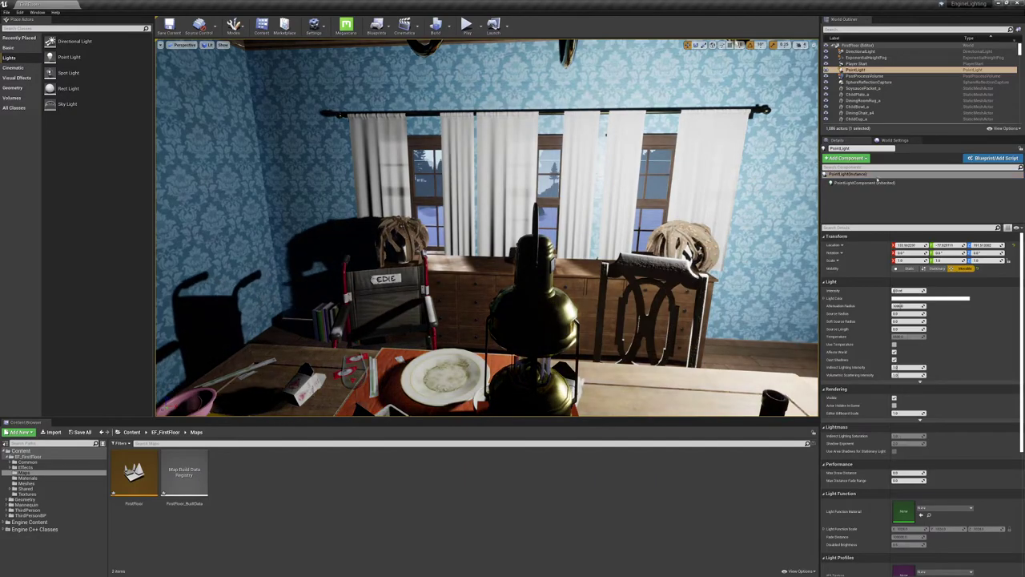
pyautogui.moveTo(699, 195); pyautogui.dragTo(812, 195, button='right')
pyautogui.moveTo(407, 225)
pyautogui.mouseDown(button='right')
pyautogui.moveTo(496, 225)
pyautogui.moveTo(336, 225)
pyautogui.moveTo(407, 225)
pyautogui.mouseUp(button='right')
pyautogui.moveTo(792, 164); pyautogui.dragTo(672, 165, button='right')
pyautogui.moveTo(252, 156); pyautogui.dragTo(641, 160)
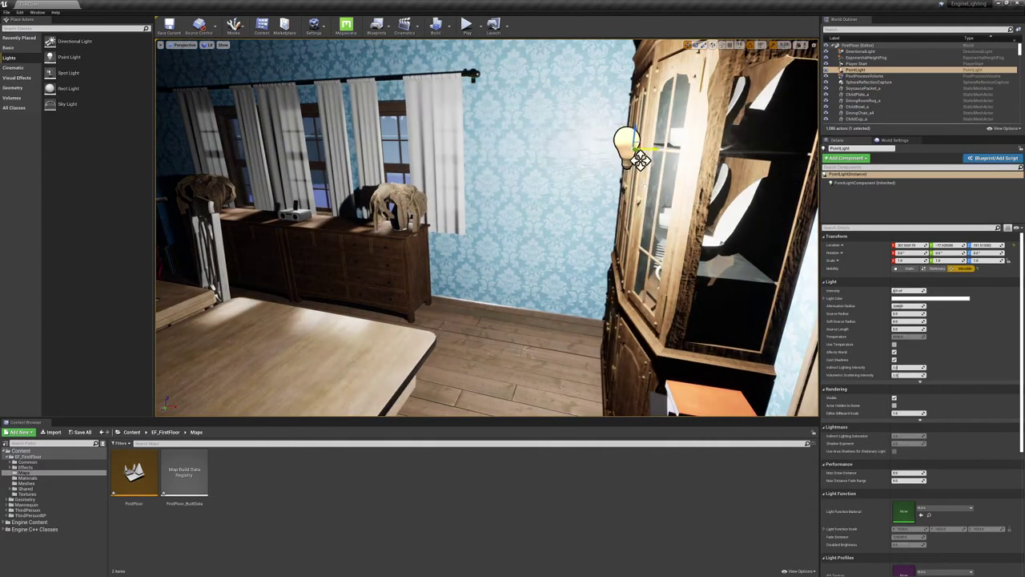
# Place the Point Light inside the upper part of the china cabinet, among the plates
pyautogui.moveTo(715, 193); pyautogui.dragTo(760, 192, button='right')
pyautogui.moveTo(561, 185); pyautogui.dragTo(645, 186, button='right')
pyautogui.moveTo(515, 221); pyautogui.dragTo(394, 173)
pyautogui.moveTo(395, 173); pyautogui.dragTo(331, 192, button='right')
pyautogui.moveTo(398, 80); pyautogui.dragTo(466, 211, button='right')
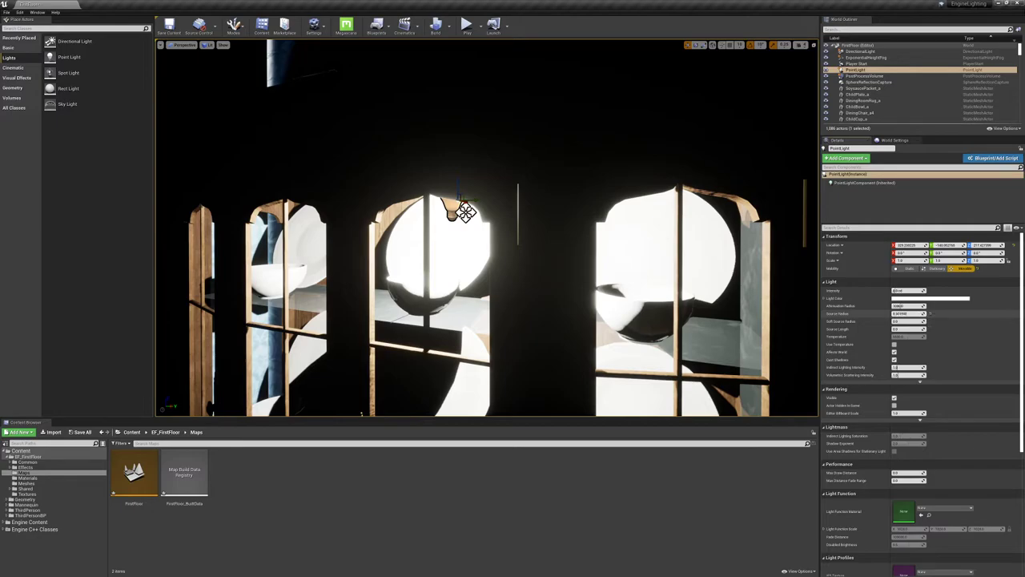
# Increase the Point Light's source radius until its sphere extends beyond the cabinet, and inspect the light and shadows it casts
pyautogui.moveTo(908, 313); pyautogui.dragTo(941, 314)
pyautogui.moveTo(486, 227); pyautogui.dragTo(512, 126, button='right')
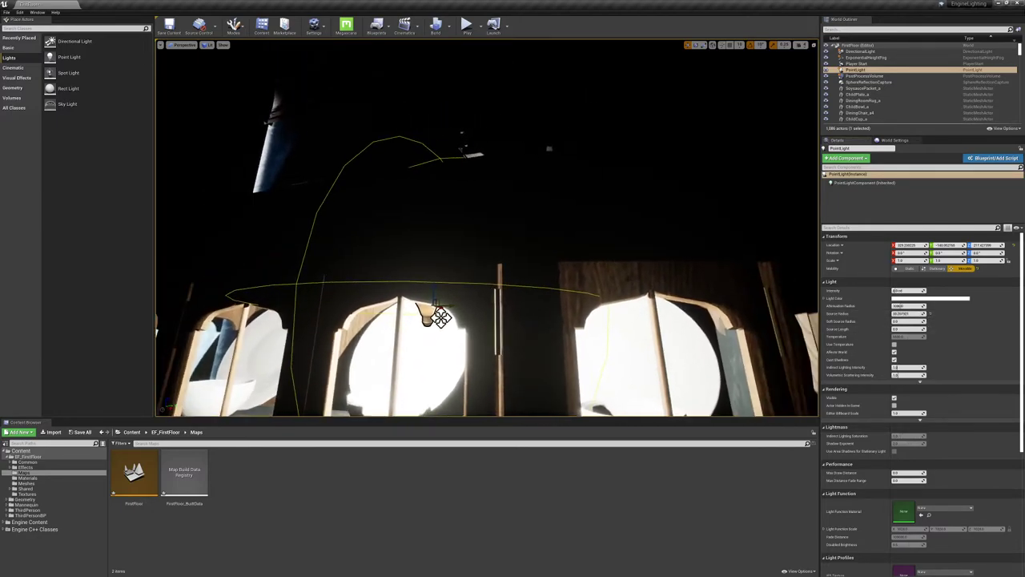
pyautogui.moveTo(348, 361); pyautogui.dragTo(424, 277, button='right')
pyautogui.moveTo(480, 224); pyautogui.dragTo(449, 204, button='right')
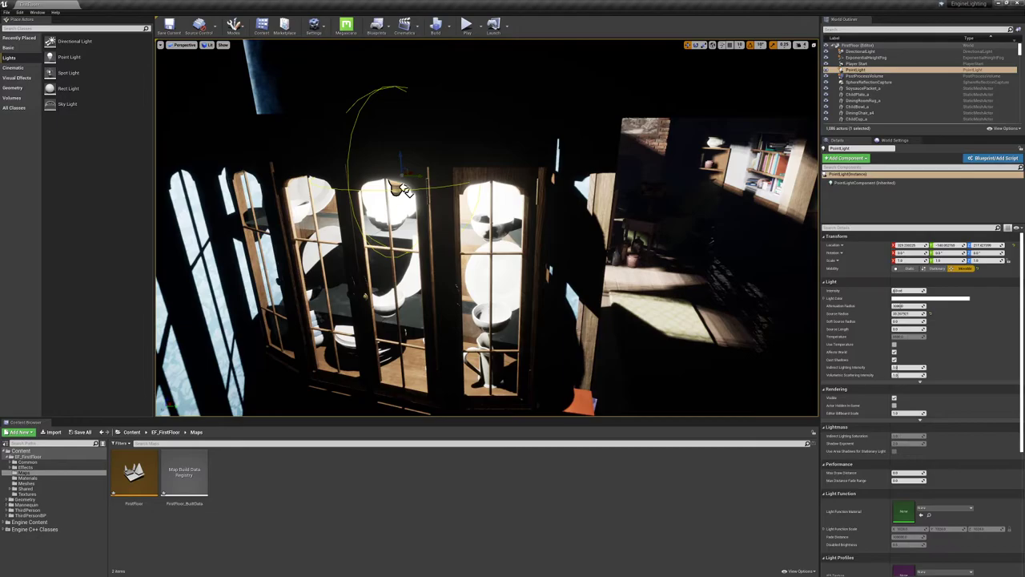
pyautogui.moveTo(487, 226); pyautogui.dragTo(449, 241, button='right')
pyautogui.press('w')
pyautogui.scroll(-5, 473, 193)
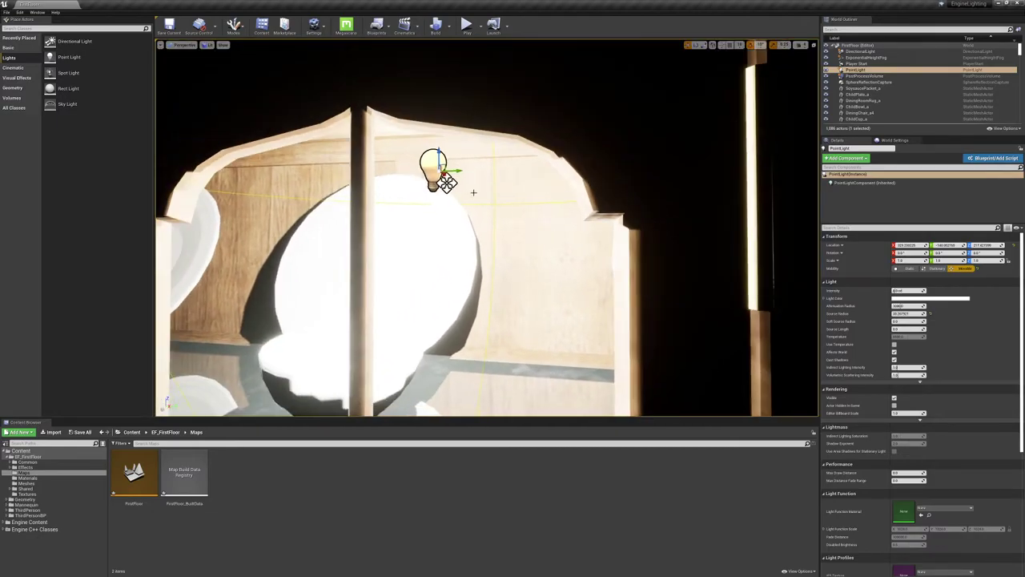
pyautogui.scroll(-8, 487, 228)
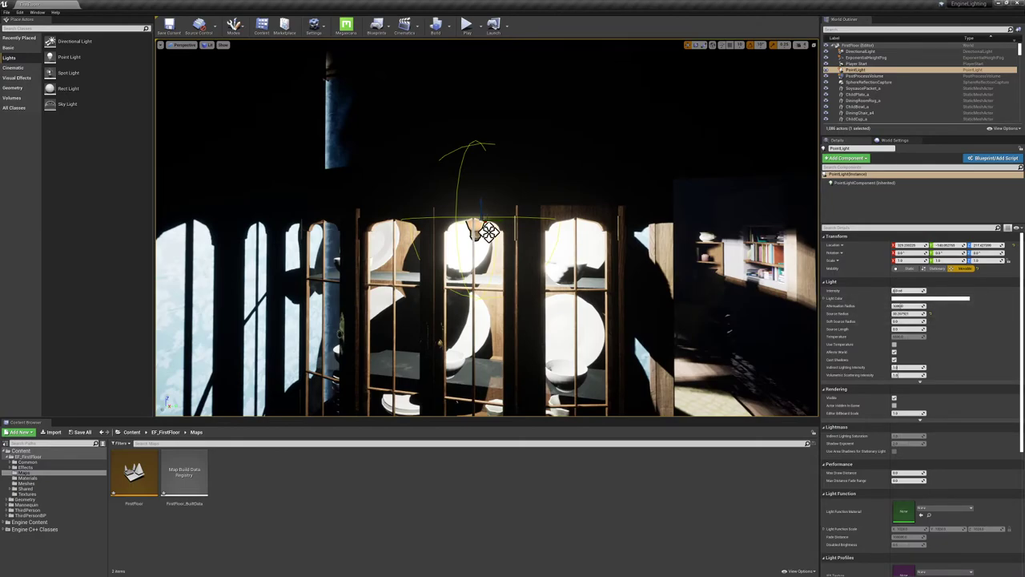
# Move the Point Light out of the cabinet to the adjacent doorway and reduce its source radius
pyautogui.keyDown('shift'); pyautogui.moveTo(490, 231); pyautogui.dragTo(529, 207); pyautogui.keyUp('shift')
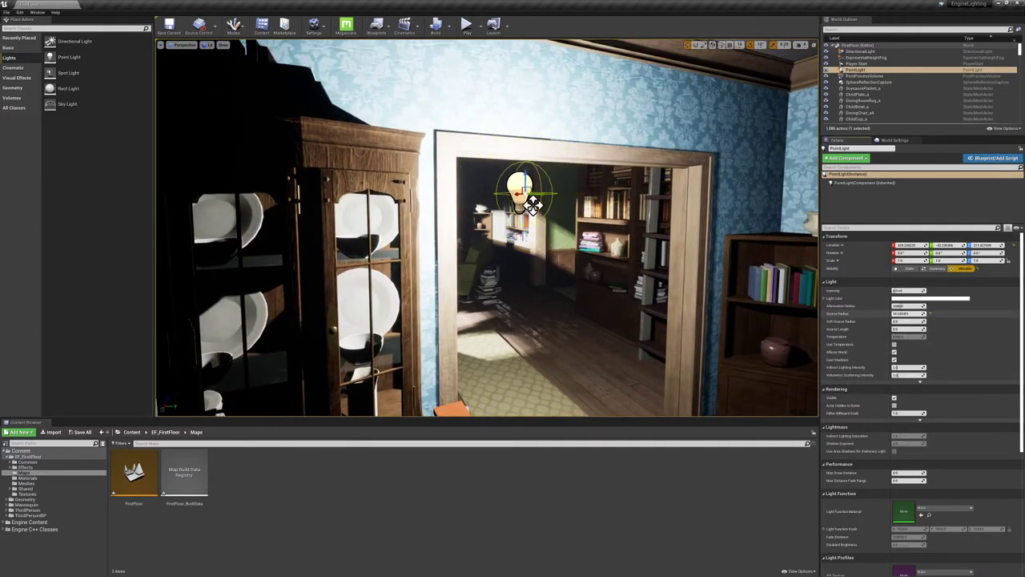
pyautogui.moveTo(907, 313); pyautogui.dragTo(911, 314)
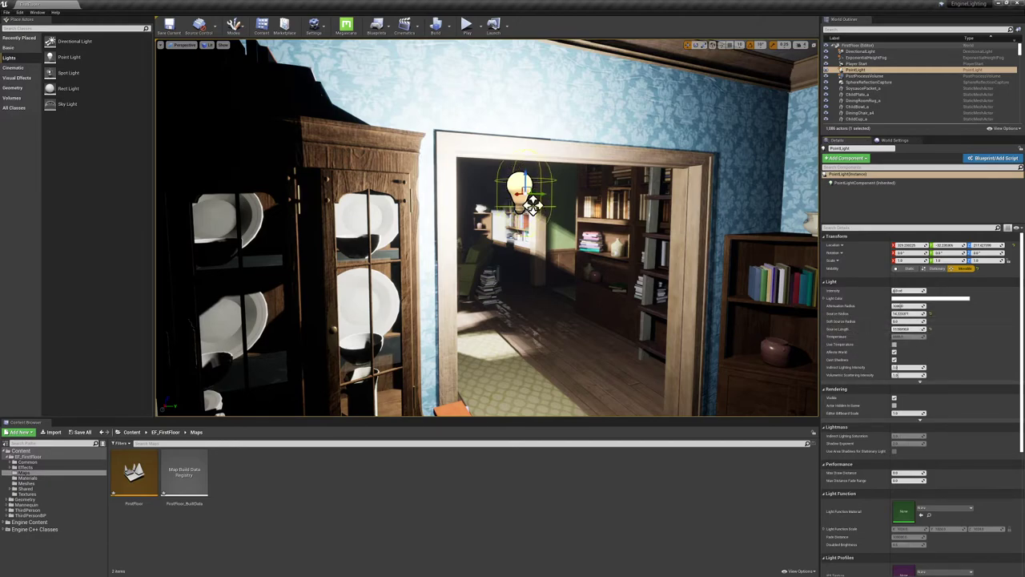
# Increase the Point Light's source length and narrow its source radius to form a tall thin tube in front of the doorway
pyautogui.moveTo(908, 328); pyautogui.dragTo(921, 328)
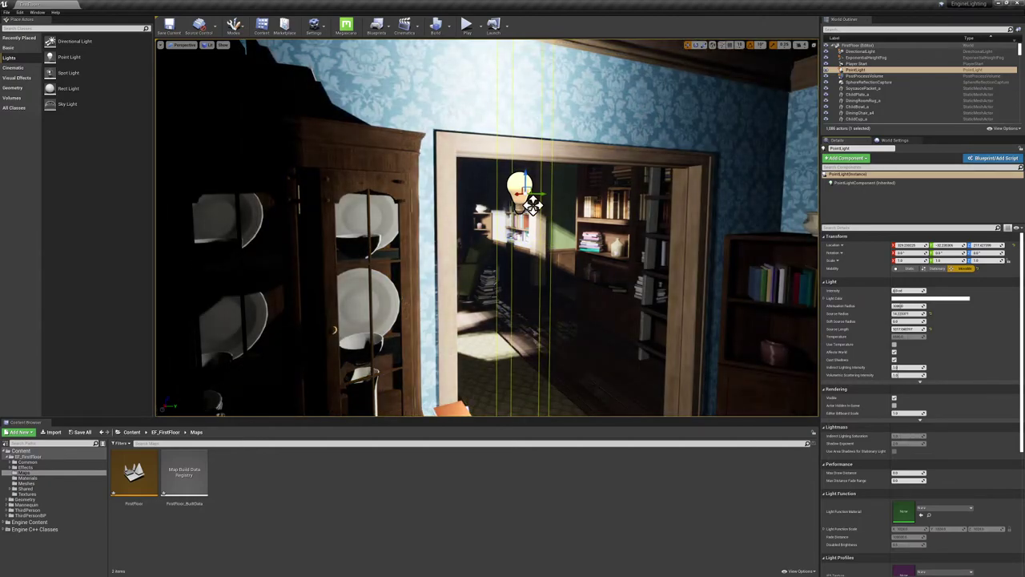
pyautogui.moveTo(909, 314); pyautogui.dragTo(895, 313)
pyautogui.moveTo(532, 204); pyautogui.dragTo(488, 226, button='right')
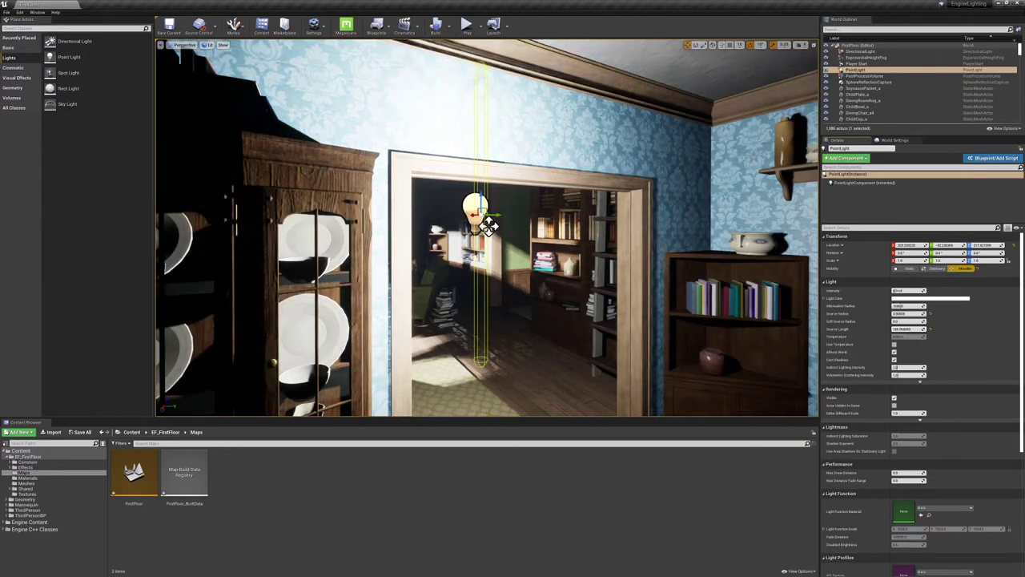
pyautogui.moveTo(488, 226); pyautogui.dragTo(656, 228, button='right')
pyautogui.moveTo(529, 229); pyautogui.dragTo(225, 118, button='right')
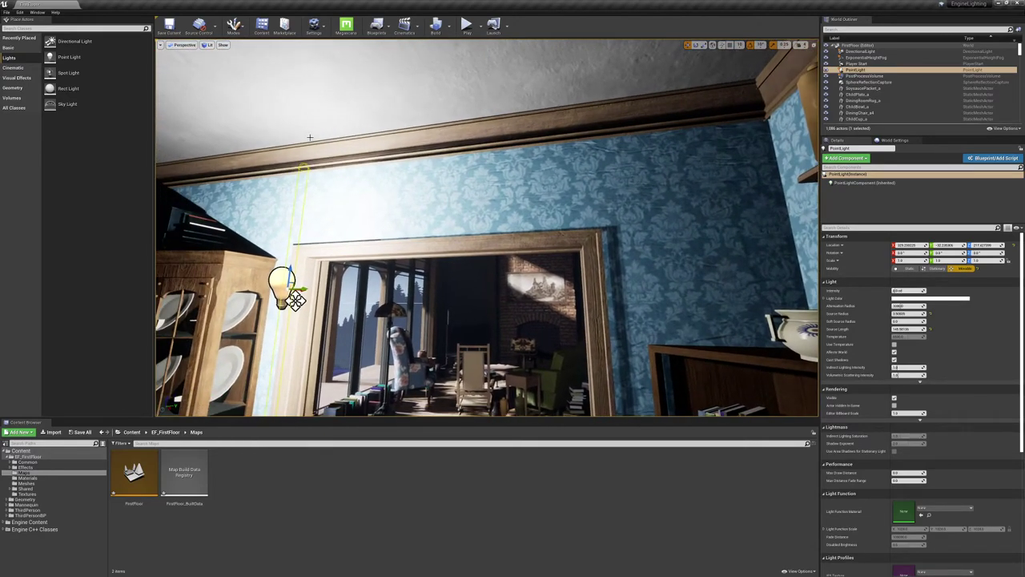
pyautogui.moveTo(486, 227); pyautogui.dragTo(292, 344, button='right')
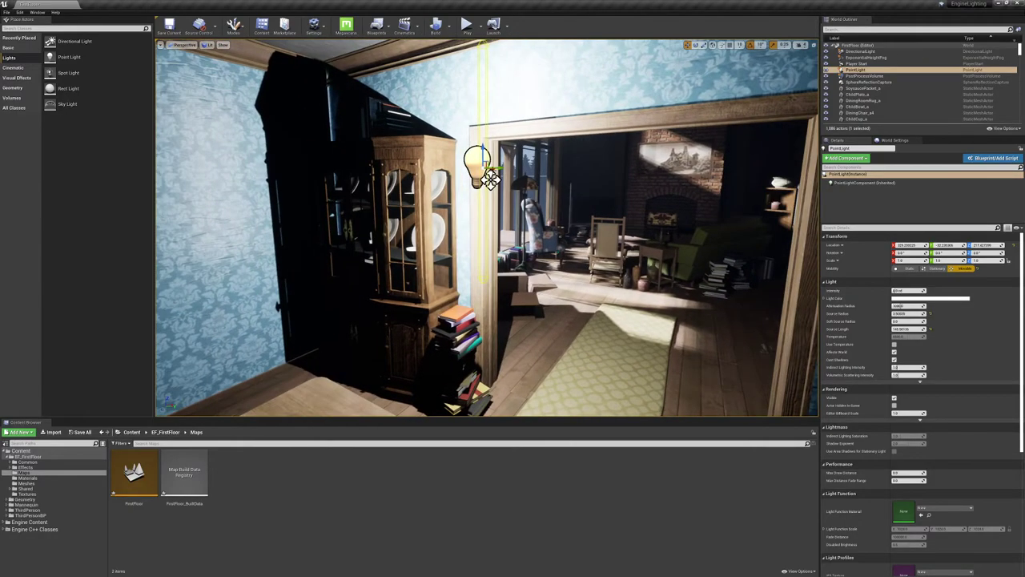
# Rotate the Point Light so its tube lies horizontally, then shorten its source length and reduce its source radius
pyautogui.moveTo(490, 181); pyautogui.dragTo(491, 180)
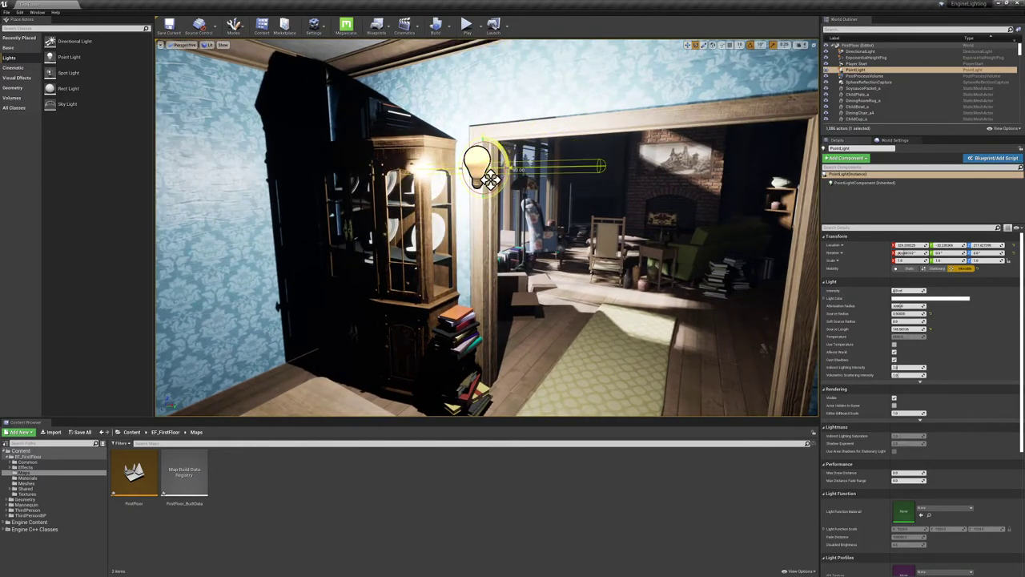
pyautogui.moveTo(491, 180); pyautogui.dragTo(376, 242, button='right')
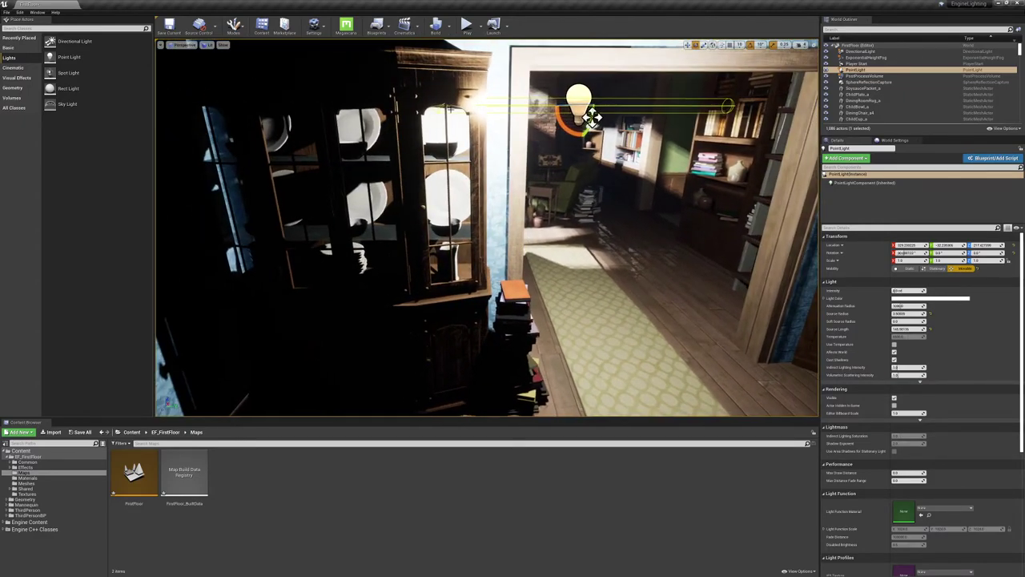
pyautogui.moveTo(908, 328); pyautogui.dragTo(897, 328)
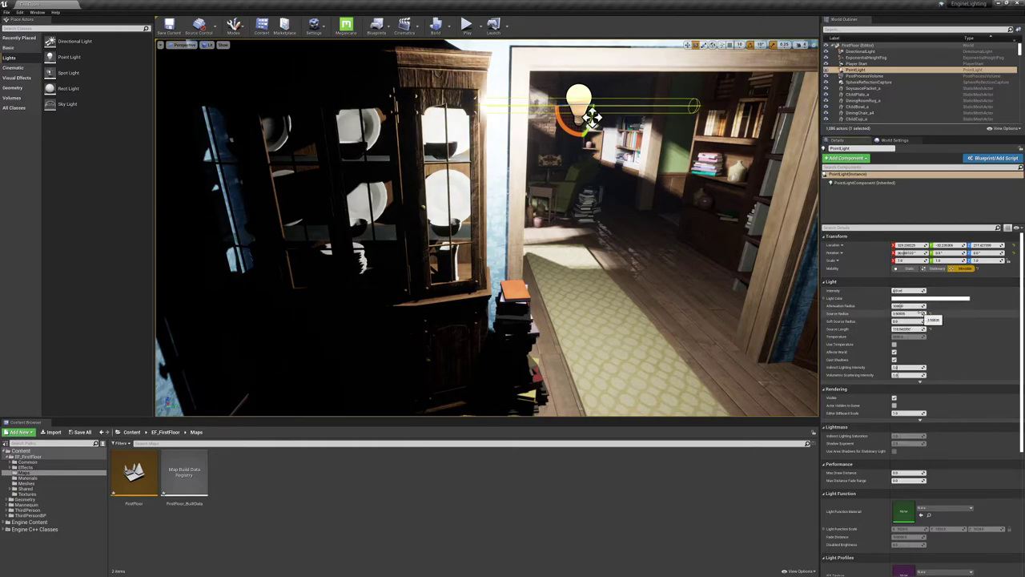
pyautogui.moveTo(909, 313); pyautogui.dragTo(902, 313)
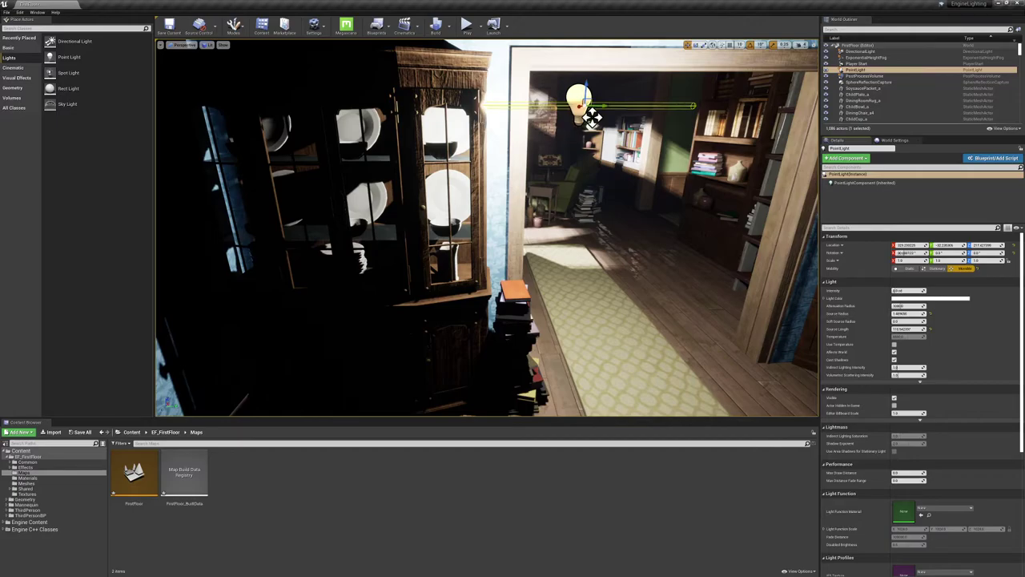
# Move the tube-shaped Point Light into the top of the china cabinet and shift it sideways above the bowls and plates
pyautogui.moveTo(593, 118); pyautogui.dragTo(357, 117)
pyautogui.moveTo(631, 78); pyautogui.dragTo(234, 81, button='right')
pyautogui.moveTo(487, 227); pyautogui.dragTo(389, 175, button='right')
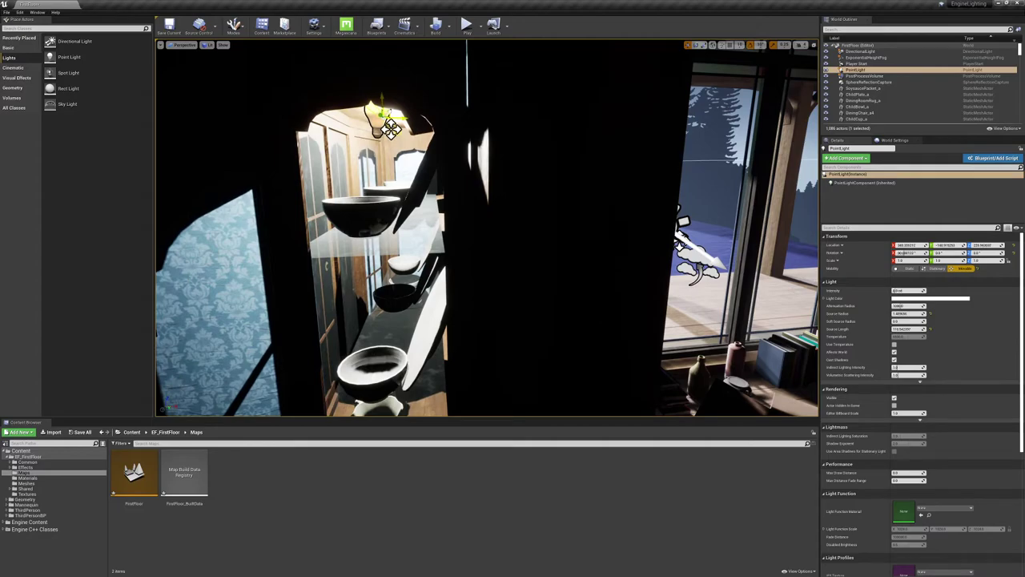
pyautogui.moveTo(416, 139); pyautogui.dragTo(429, 129)
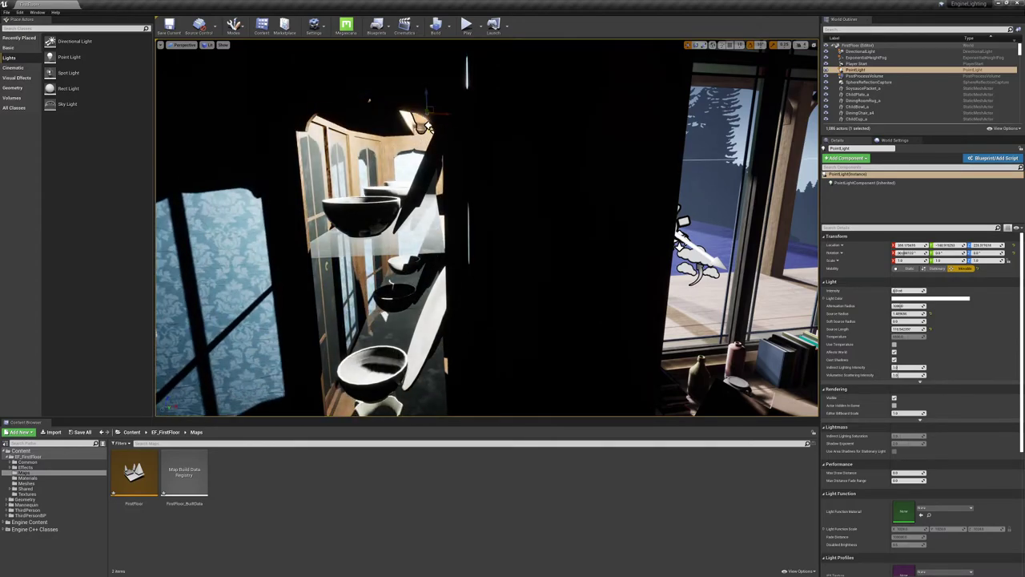
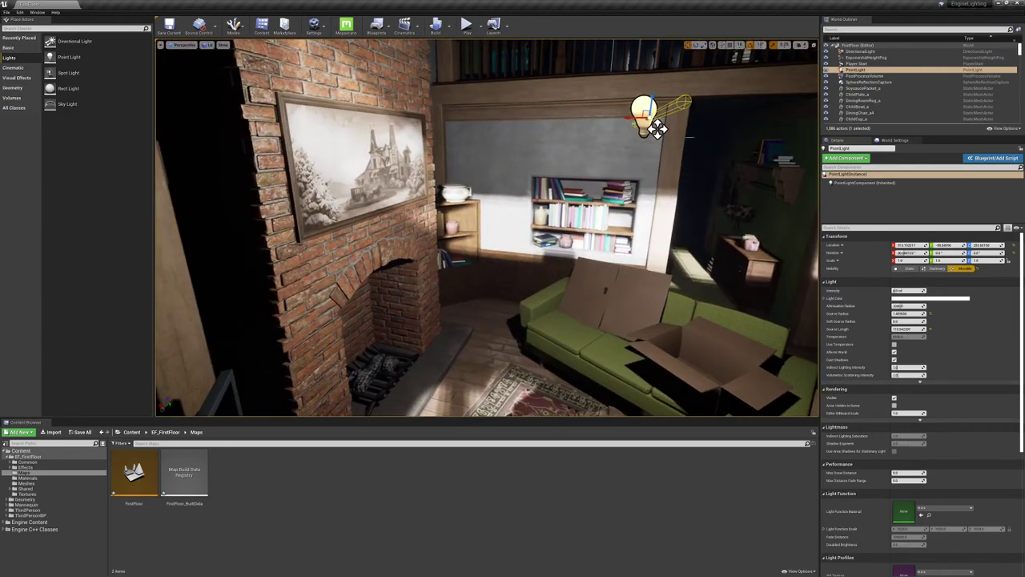
# Move the tube-shaped Point Light through the living room to hang above the chalkboard and recessed bookshelf near the fireplace
pyautogui.moveTo(657, 129); pyautogui.dragTo(407, 130)
pyautogui.moveTo(397, 113); pyautogui.dragTo(349, 68, button='right')
pyautogui.moveTo(380, 103)
pyautogui.mouseDown()
pyautogui.moveTo(519, 107)
pyautogui.moveTo(531, 98)
pyautogui.mouseUp()
pyautogui.moveTo(531, 99); pyautogui.dragTo(721, 85, button='right')
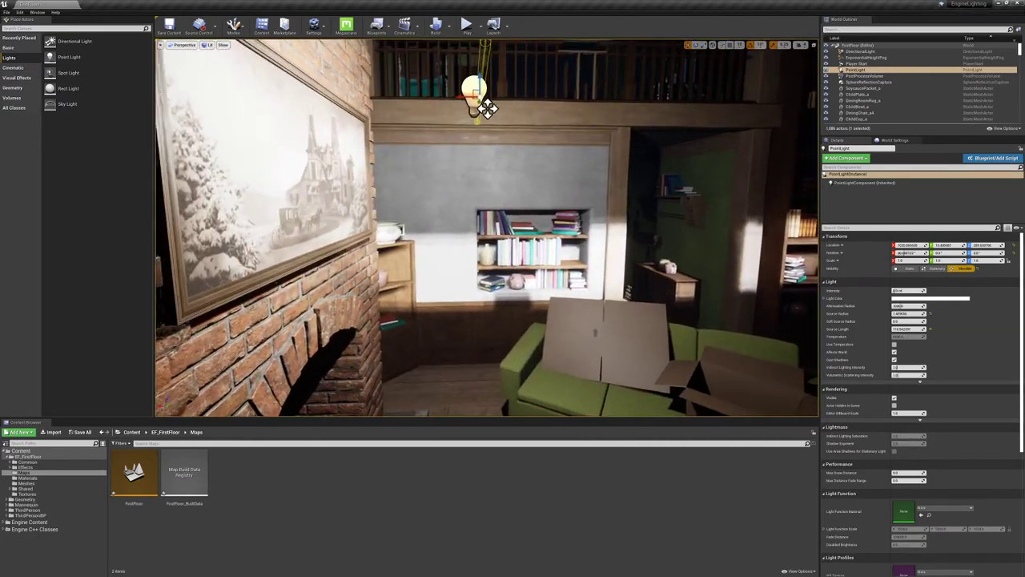
# Move the tube-shaped Point Light in front of the painting above the fireplace and shrink its attenuation radius
pyautogui.moveTo(476, 98); pyautogui.dragTo(339, 79)
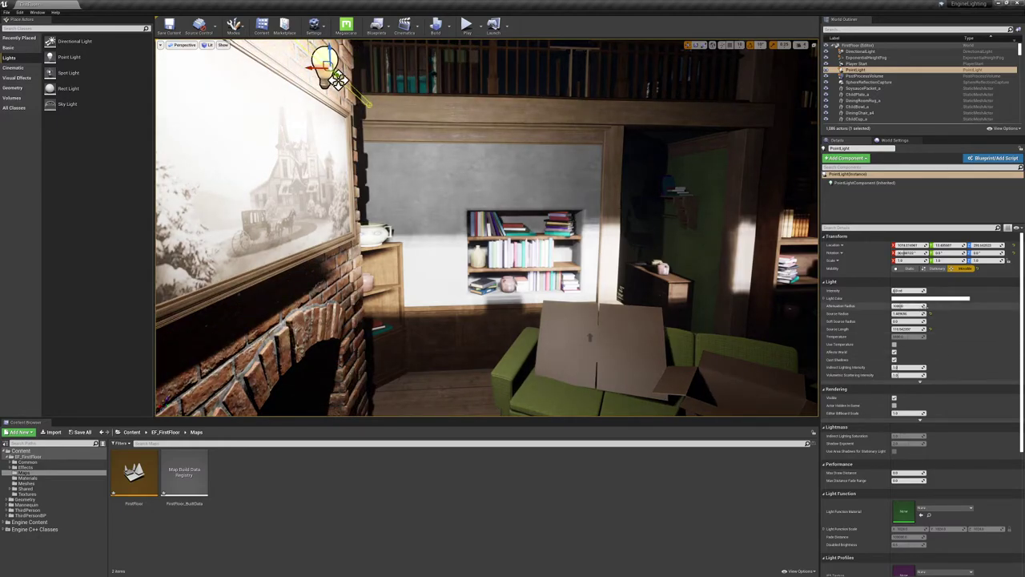
pyautogui.moveTo(900, 306); pyautogui.dragTo(866, 306)
pyautogui.moveTo(512, 232); pyautogui.dragTo(408, 232, button='right')
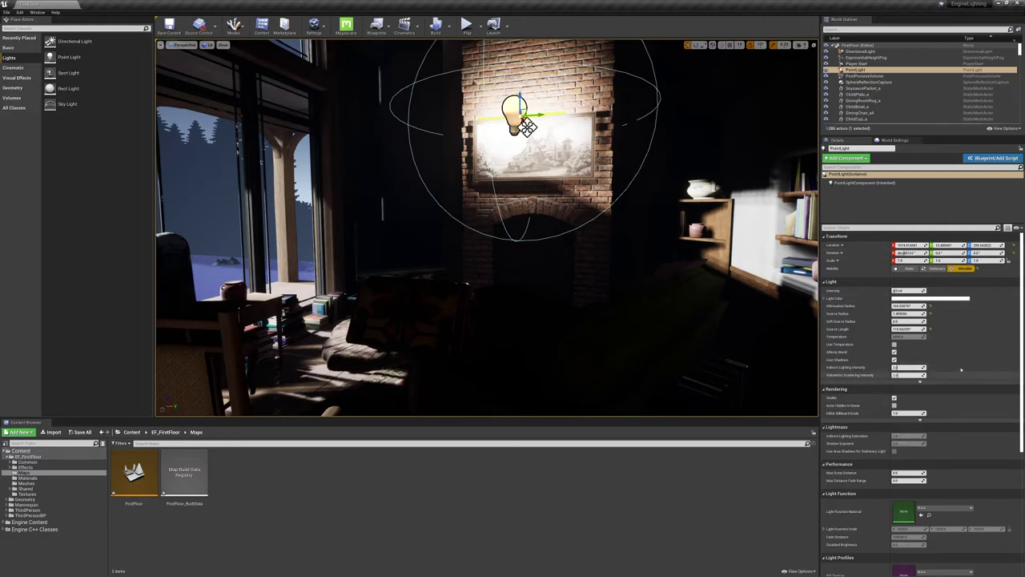
# Reset the Point Light's attenuation radius, source radius and source length to their default values
pyautogui.click(930, 305)
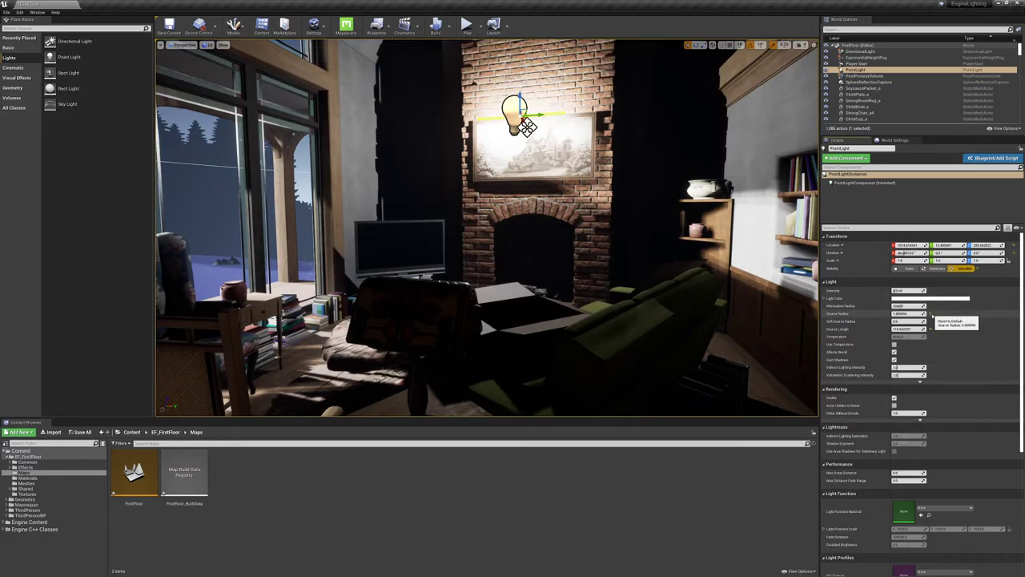
pyautogui.click(930, 313)
pyautogui.click(929, 328)
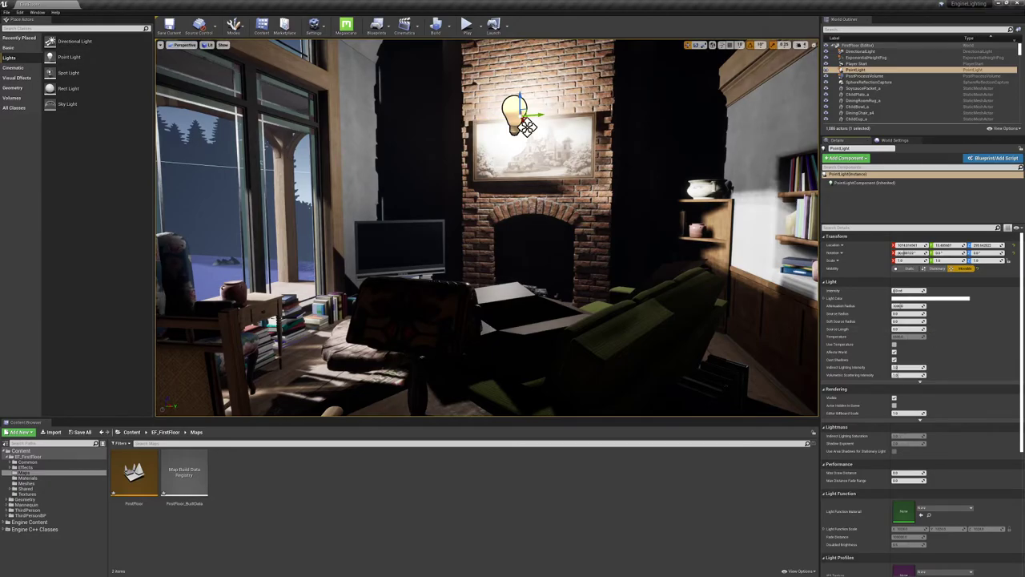
# Move the Point Light from the fireplace to the floor lamp by the windows, placing it under the lampshade
pyautogui.moveTo(527, 128); pyautogui.dragTo(334, 183, button='right')
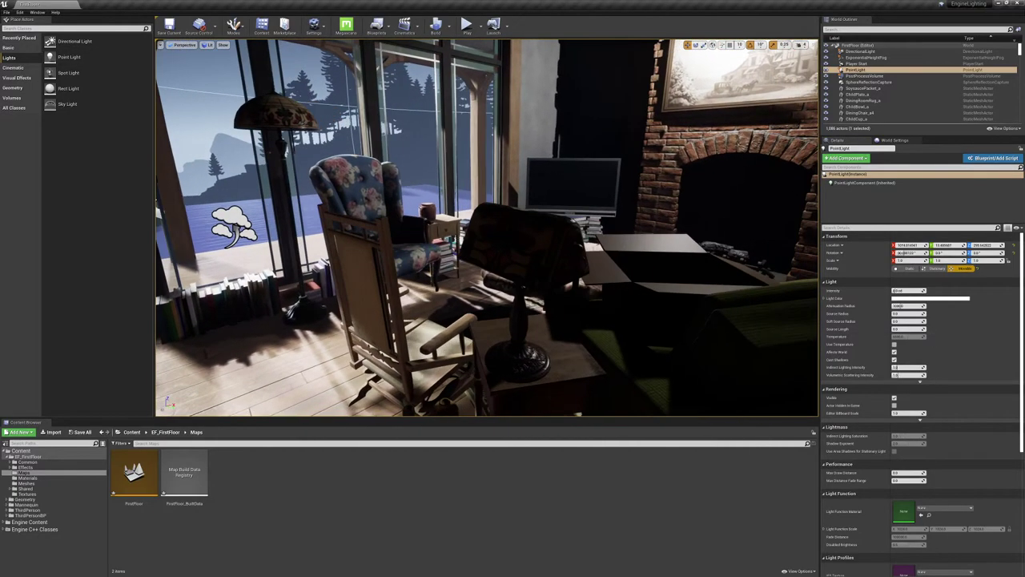
pyautogui.moveTo(512, 193); pyautogui.dragTo(657, 252, button='right')
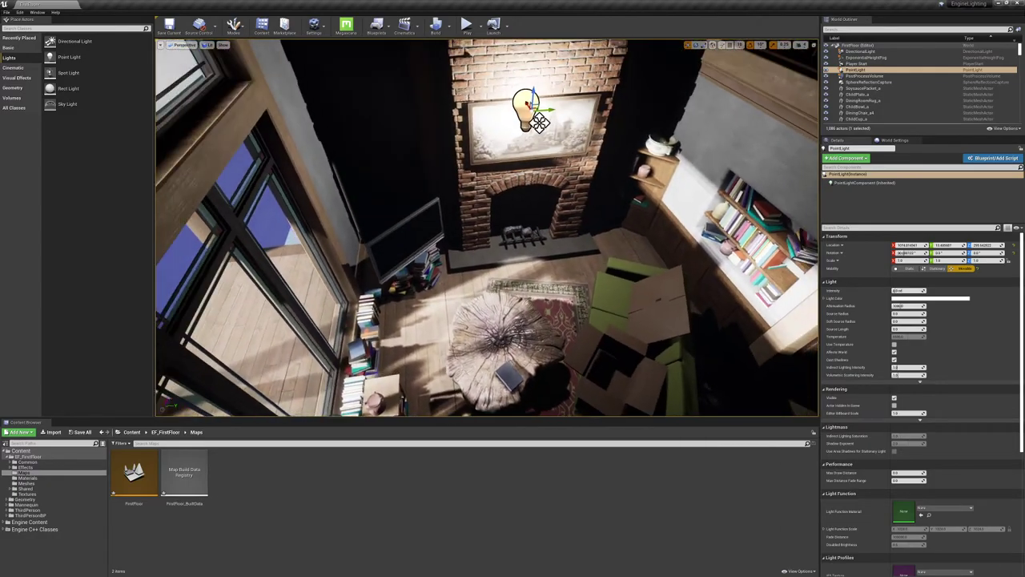
pyautogui.moveTo(552, 224); pyautogui.dragTo(509, 314, button='right')
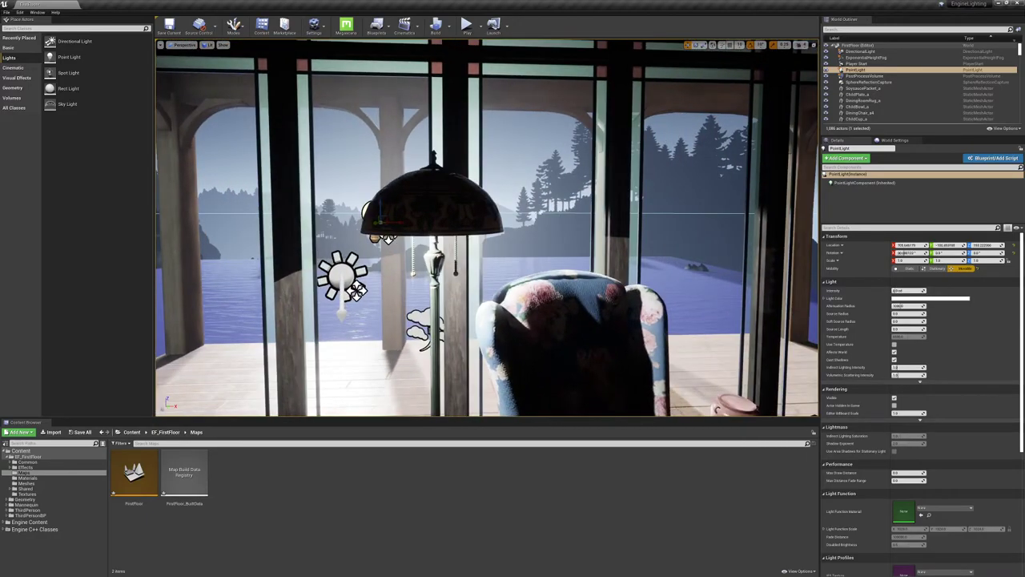
pyautogui.moveTo(385, 215); pyautogui.dragTo(447, 215)
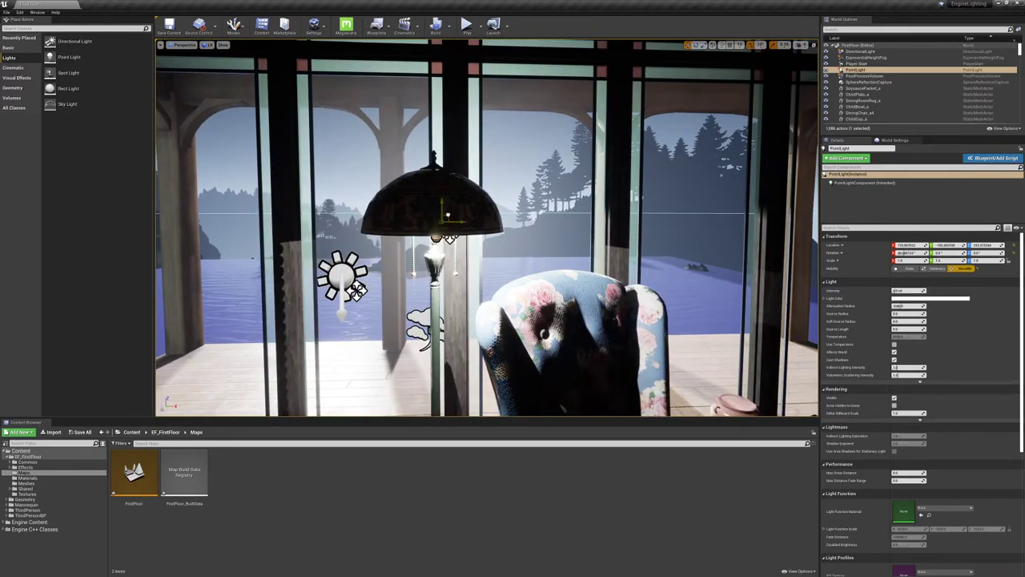
pyautogui.click(641, 197)
# Reselect the Point Light and reposition it inside the floor lamp's shade, close to one of the bulbs
pyautogui.moveTo(641, 196); pyautogui.dragTo(621, 132, button='right')
pyautogui.moveTo(524, 173); pyautogui.dragTo(524, 166, button='right')
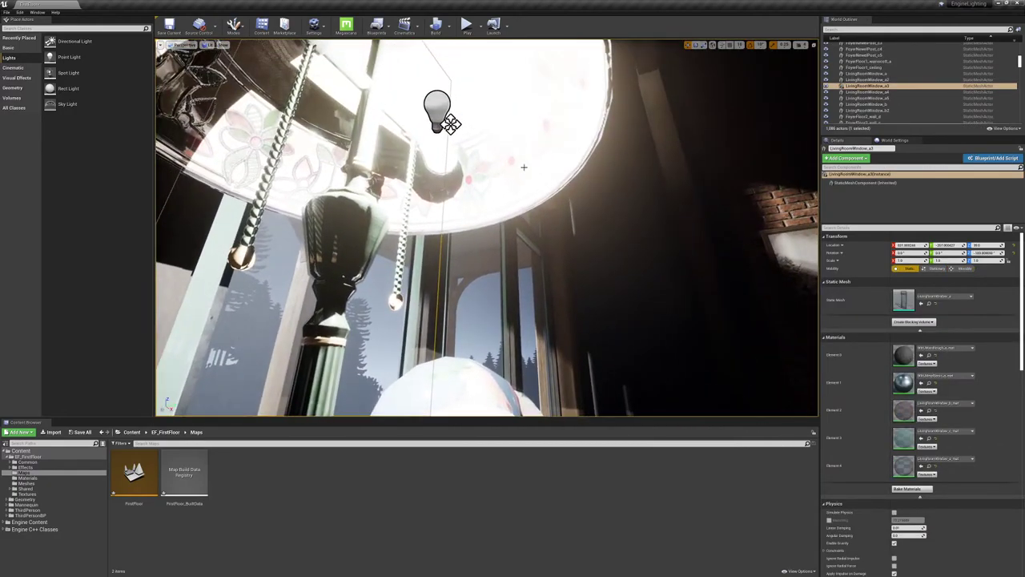
pyautogui.click(430, 107)
pyautogui.moveTo(442, 101); pyautogui.dragTo(448, 71)
pyautogui.press('d')
pyautogui.moveTo(342, 115)
pyautogui.mouseDown(button='right')
pyautogui.moveTo(304, 116)
pyautogui.moveTo(342, 115)
pyautogui.mouseUp(button='right')
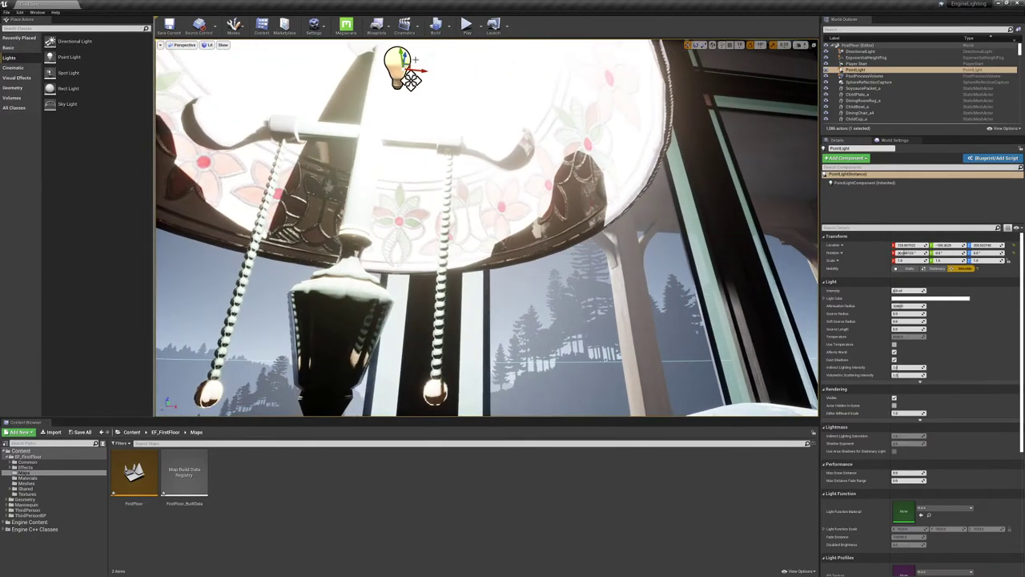
pyautogui.moveTo(410, 80); pyautogui.dragTo(508, 133)
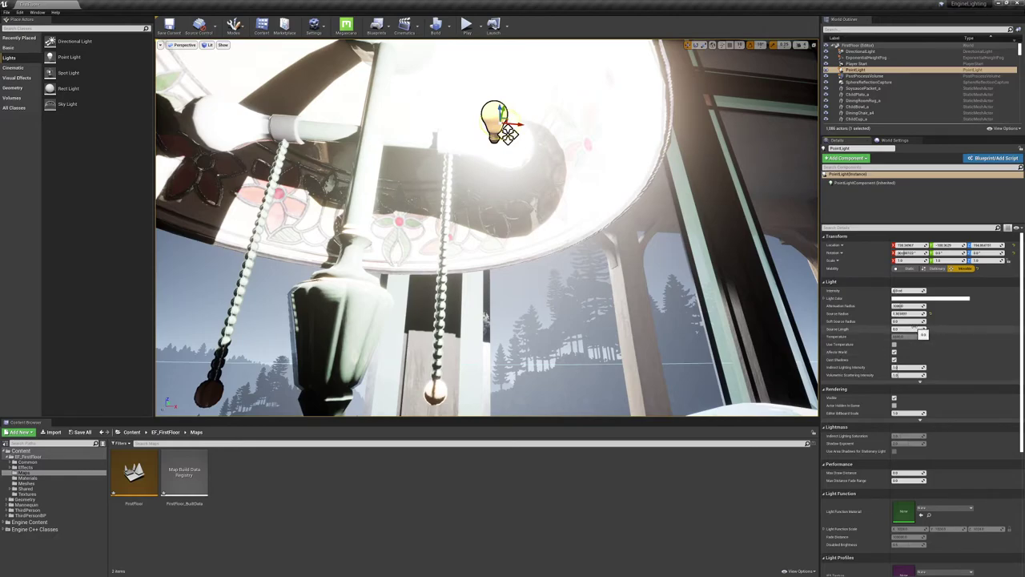
# Lengthen the Point Light's source into a tube, lay it horizontally and centre it across the bulbs inside the lampshade
pyautogui.moveTo(914, 329); pyautogui.dragTo(952, 329)
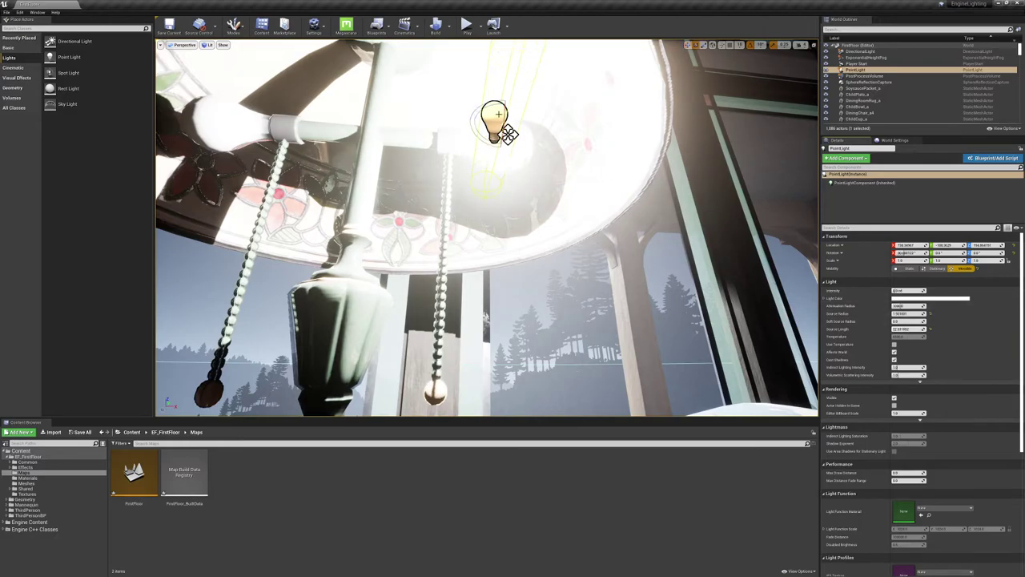
pyautogui.moveTo(508, 135); pyautogui.dragTo(383, 123)
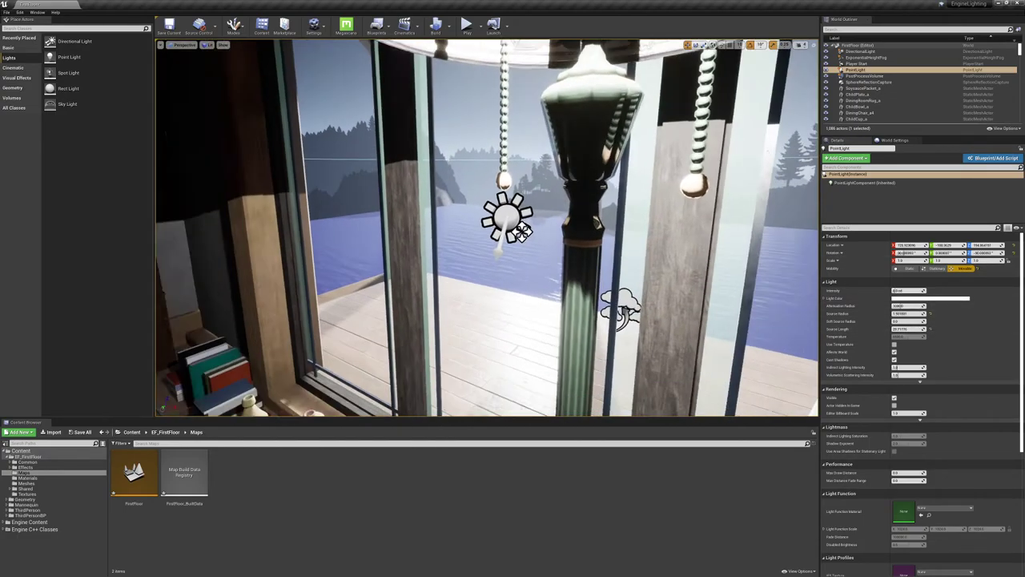
pyautogui.moveTo(487, 226); pyautogui.dragTo(337, 220, button='right')
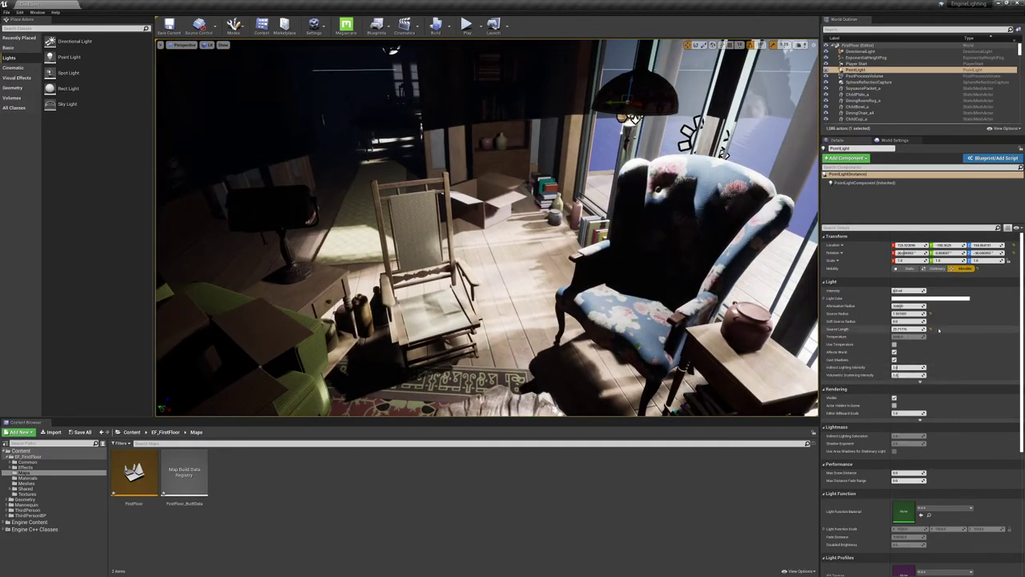
# Turn off Cast Shadow on the floor lamp mesh, compare the lighting in the room, and turn it on again
pyautogui.click(647, 95)
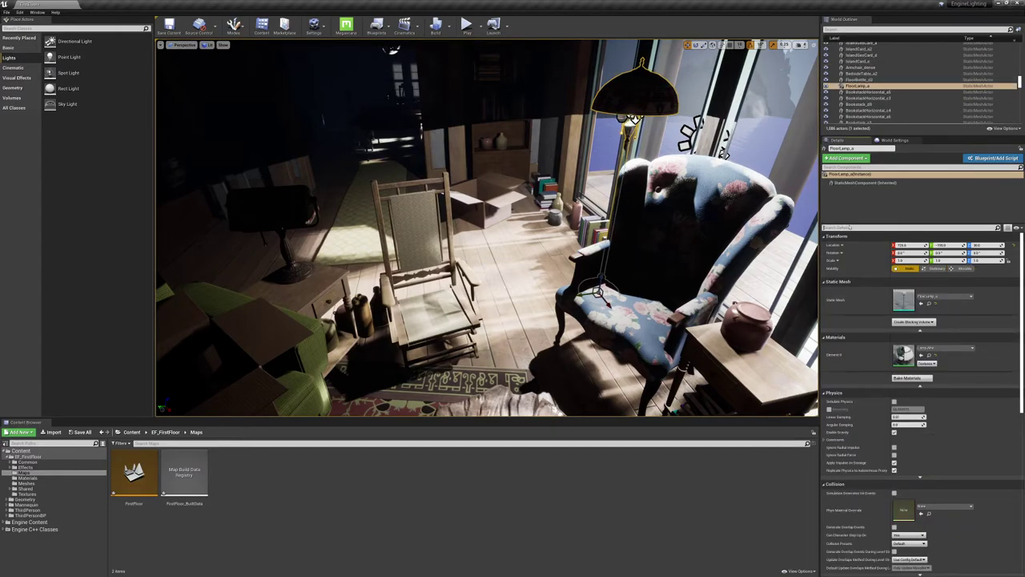
pyautogui.click(850, 227)
pyautogui.write('sha')
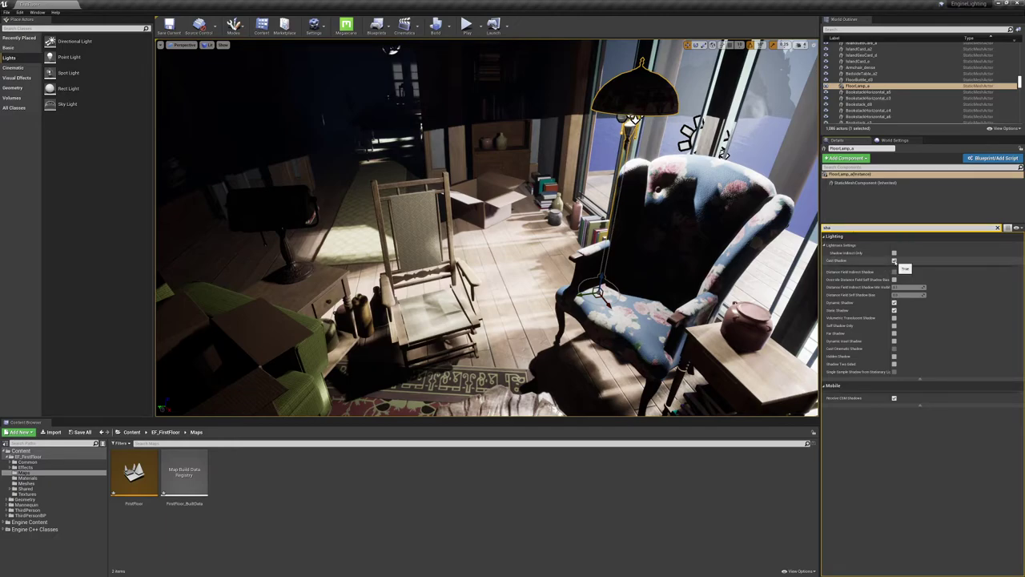
pyautogui.click(894, 261)
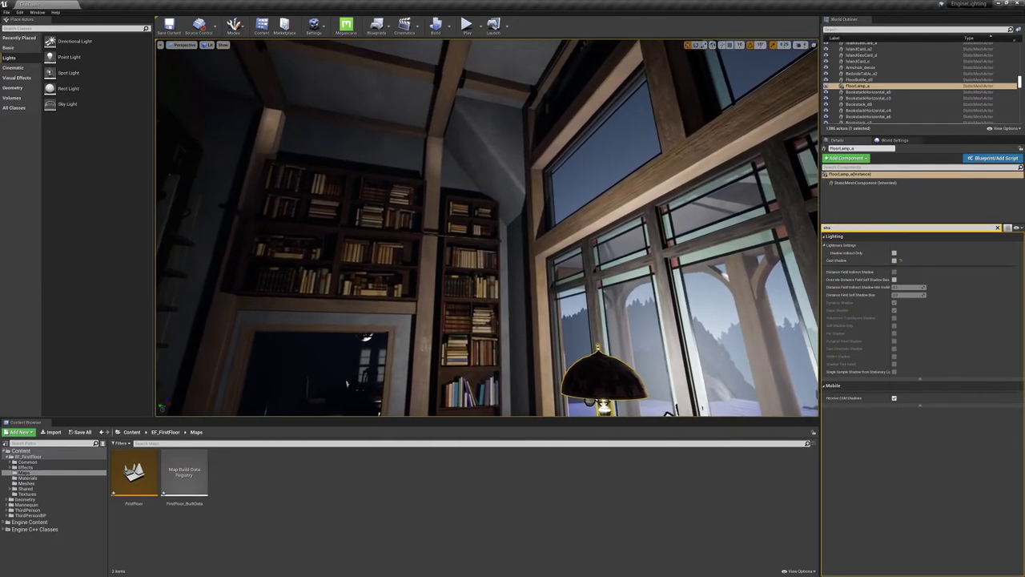
pyautogui.moveTo(618, 173)
pyautogui.mouseDown(button='right')
pyautogui.moveTo(560, 264)
pyautogui.moveTo(513, 304)
pyautogui.moveTo(618, 200)
pyautogui.moveTo(619, 173)
pyautogui.mouseUp(button='right')
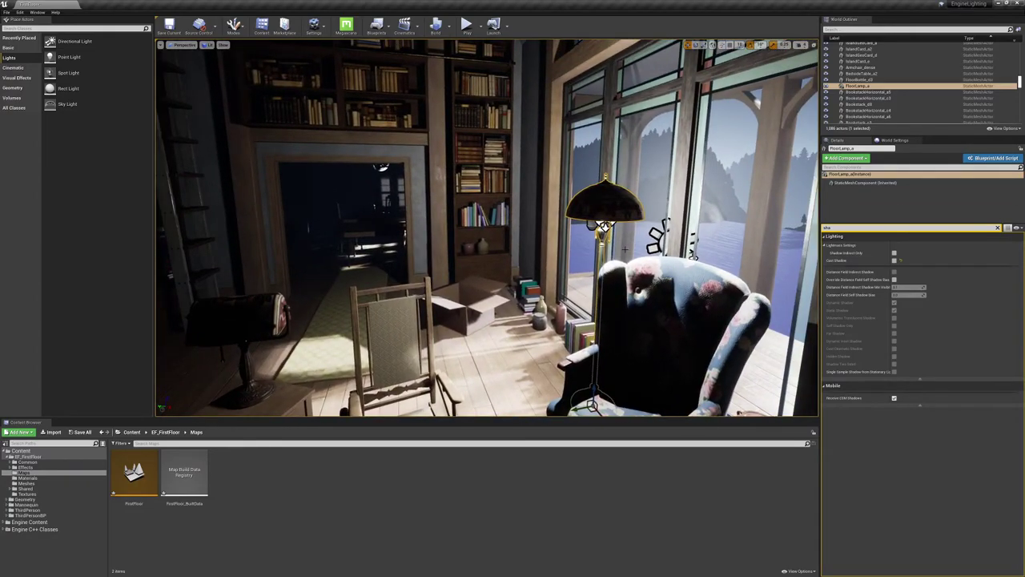
pyautogui.click(894, 260)
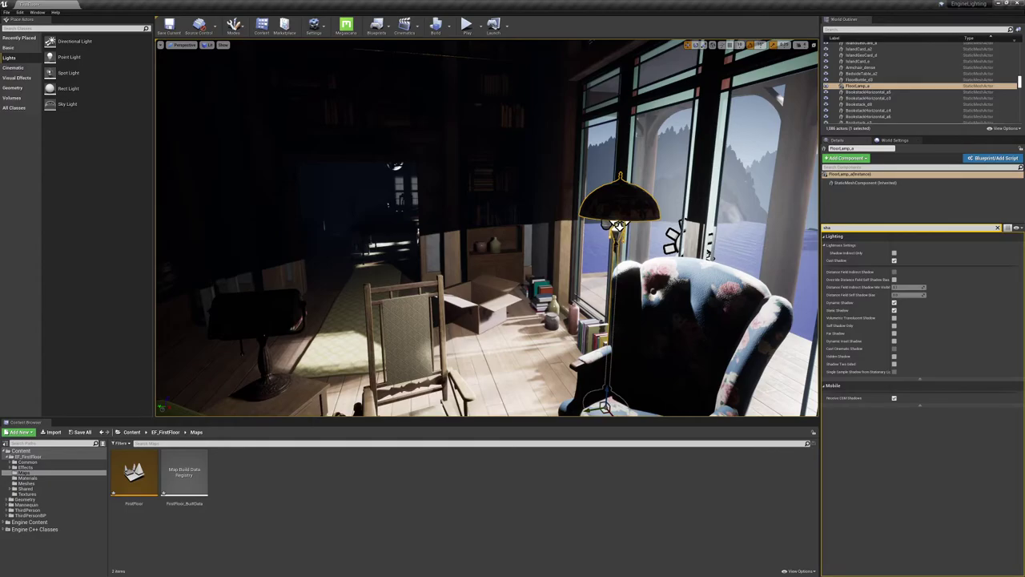
# Select the Point Light inside the floor lamp and raise it out of the shade to just above the lamp's top
pyautogui.moveTo(617, 226); pyautogui.dragTo(512, 244, button='right')
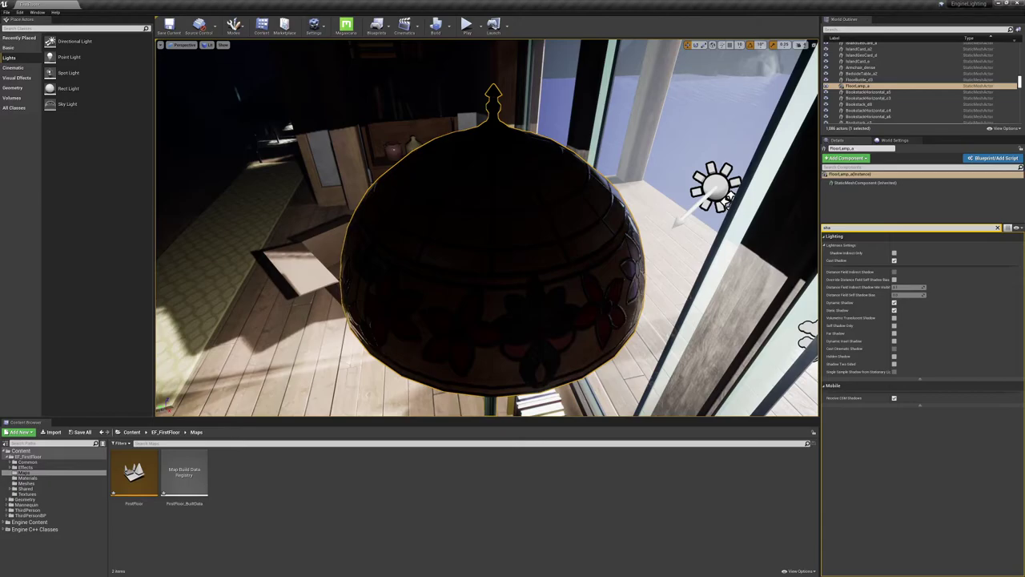
pyautogui.moveTo(487, 228); pyautogui.dragTo(504, 192, button='right')
pyautogui.moveTo(563, 242); pyautogui.dragTo(574, 242, button='right')
pyautogui.moveTo(502, 242); pyautogui.dragTo(544, 297, button='right')
pyautogui.click(524, 253)
pyautogui.moveTo(489, 206); pyautogui.dragTo(485, 80)
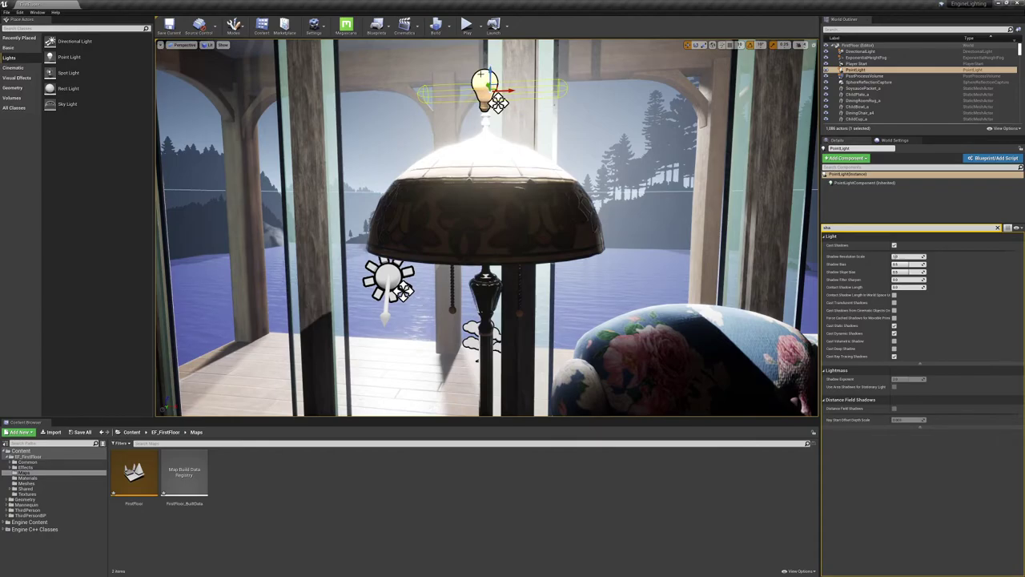
pyautogui.moveTo(418, 324); pyautogui.dragTo(352, 361, button='right')
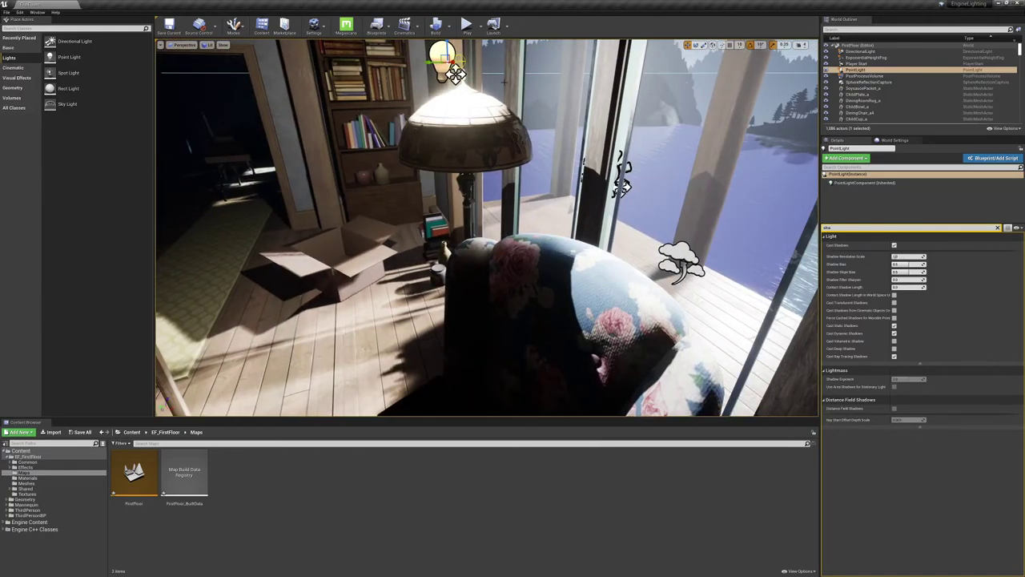
pyautogui.moveTo(505, 82); pyautogui.dragTo(497, 130, button='right')
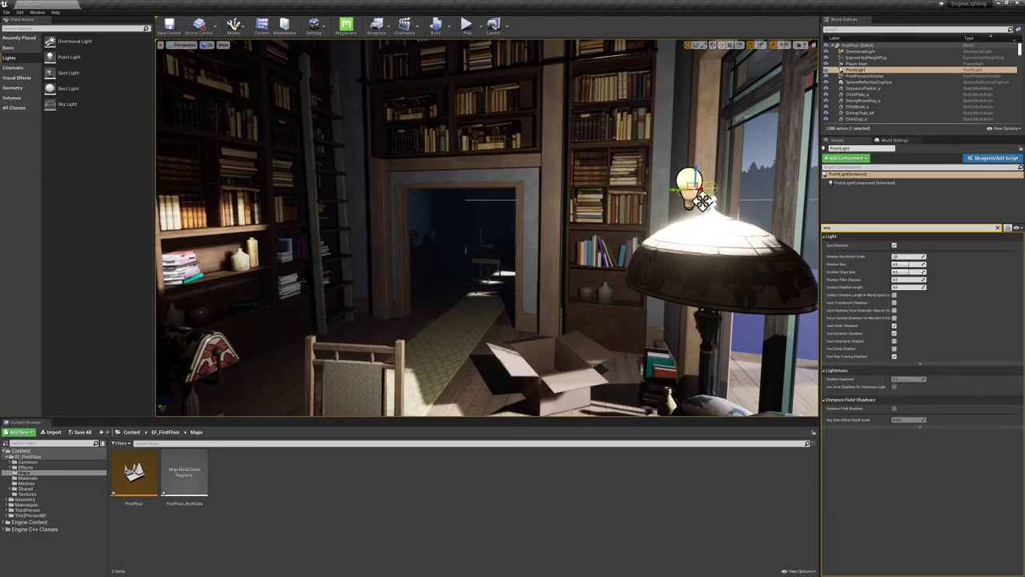
# Select the floor lamp, clear the property search filter, and reselect the Point Light above the shade
pyautogui.click(685, 267)
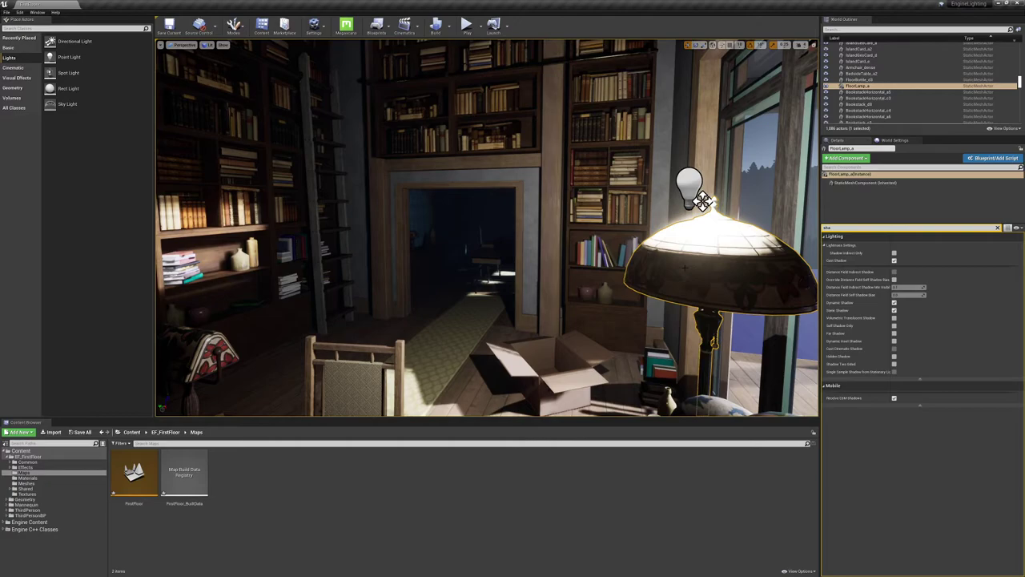
pyautogui.click(987, 225)
pyautogui.click(997, 229)
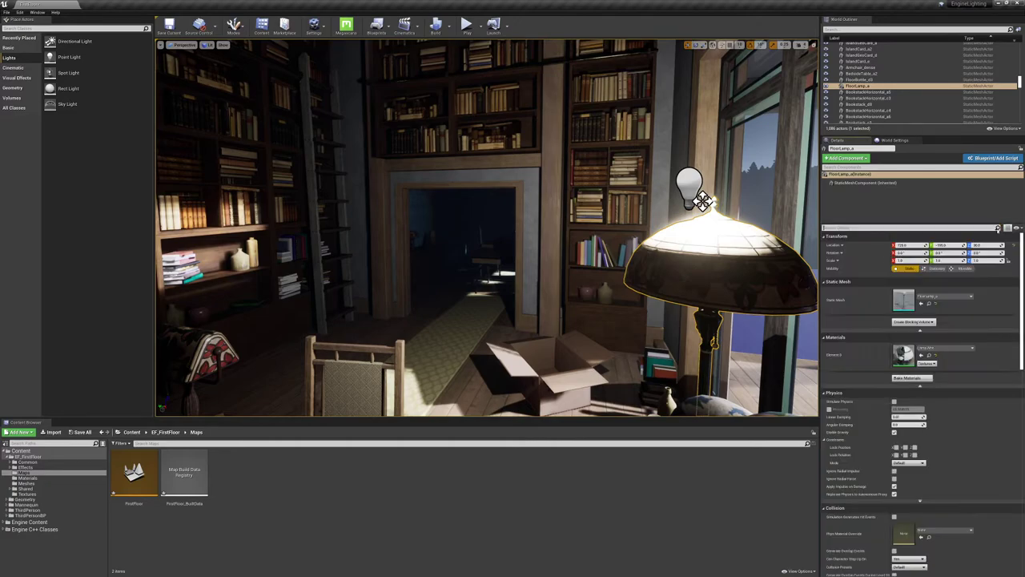
pyautogui.moveTo(487, 227); pyautogui.dragTo(601, 240, button='right')
pyautogui.keyDown('alt'); pyautogui.moveTo(742, 292); pyautogui.dragTo(721, 292); pyautogui.keyUp('alt')
pyautogui.click(680, 176)
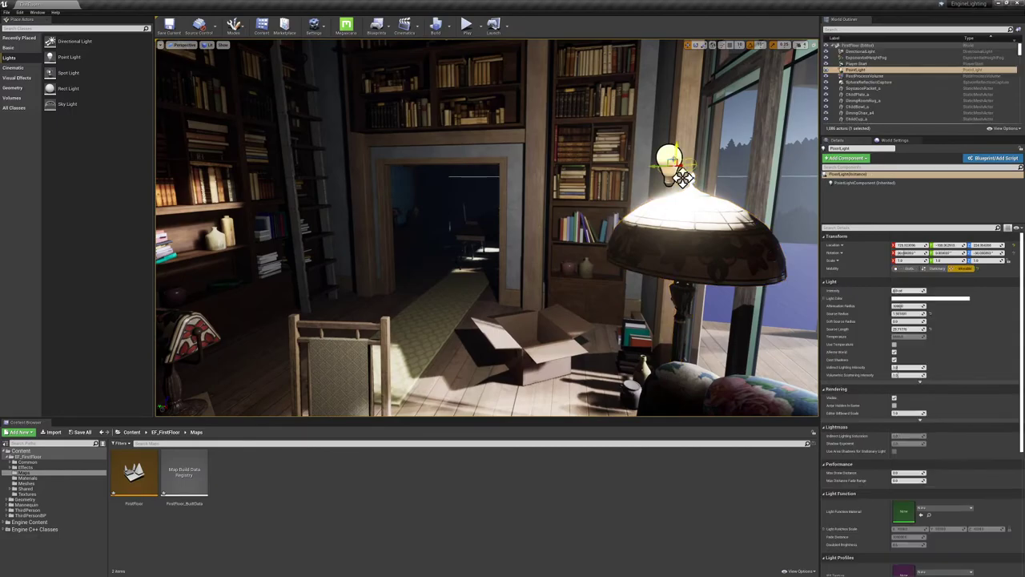
pyautogui.press('f')
# Select the desk lamp on the side table and examine its shade up close
pyautogui.click(319, 215)
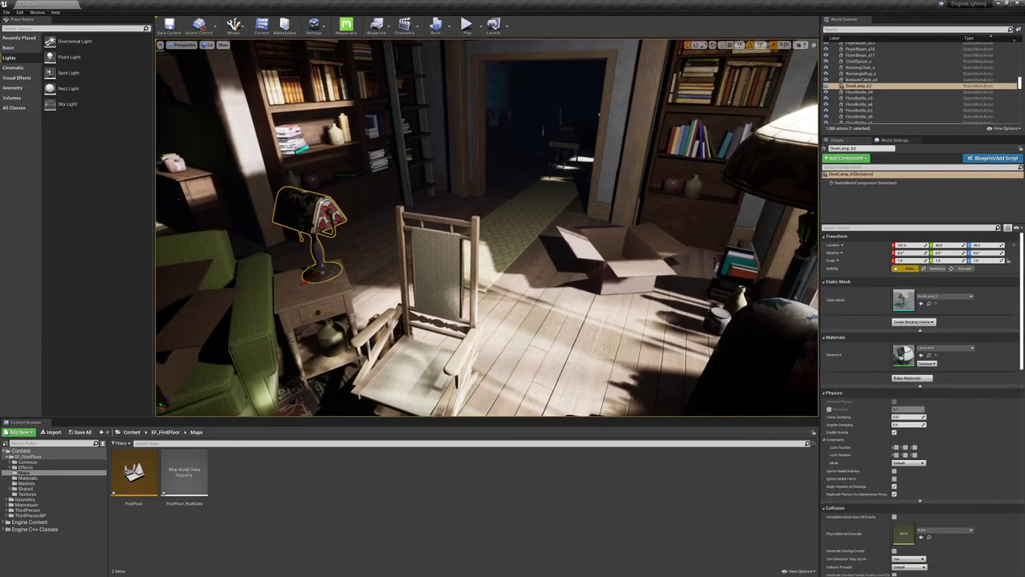
pyautogui.moveTo(319, 215); pyautogui.dragTo(236, 186, button='right')
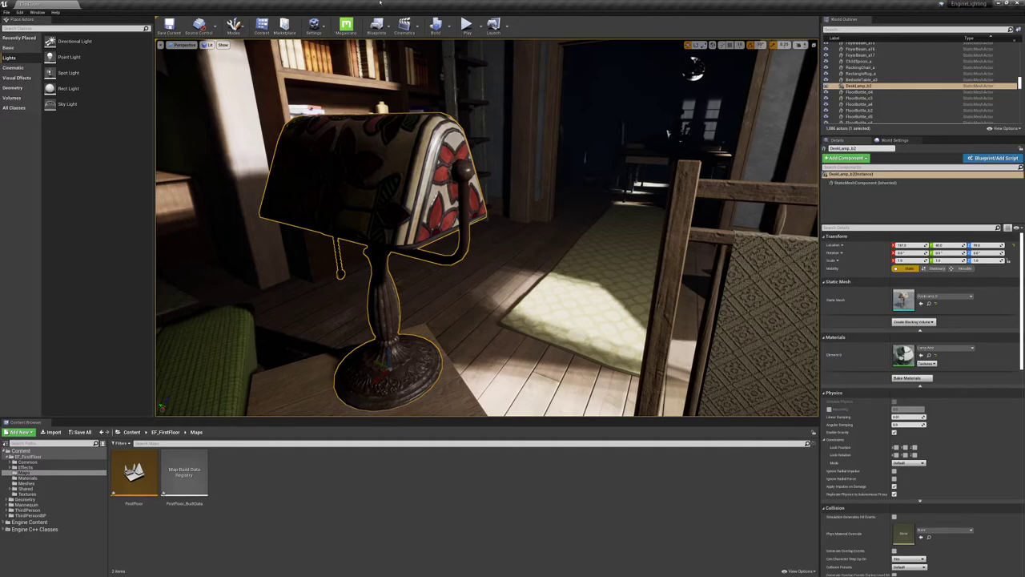
pyautogui.moveTo(487, 228); pyautogui.dragTo(598, 111, button='right')
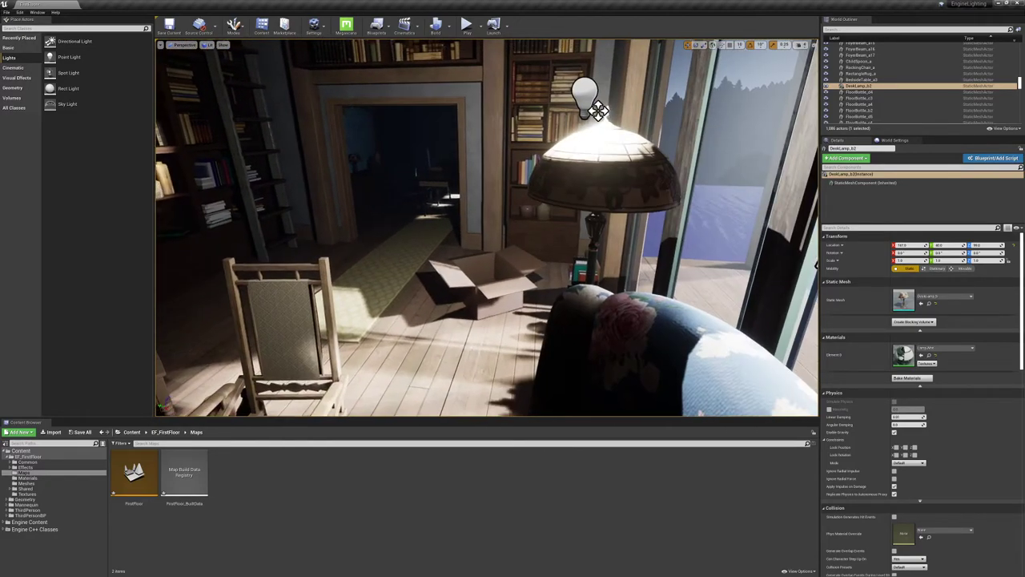
# Select the Point Light above the floor lamp again and nudge it sideways to centre it over the shade
pyautogui.click(599, 110)
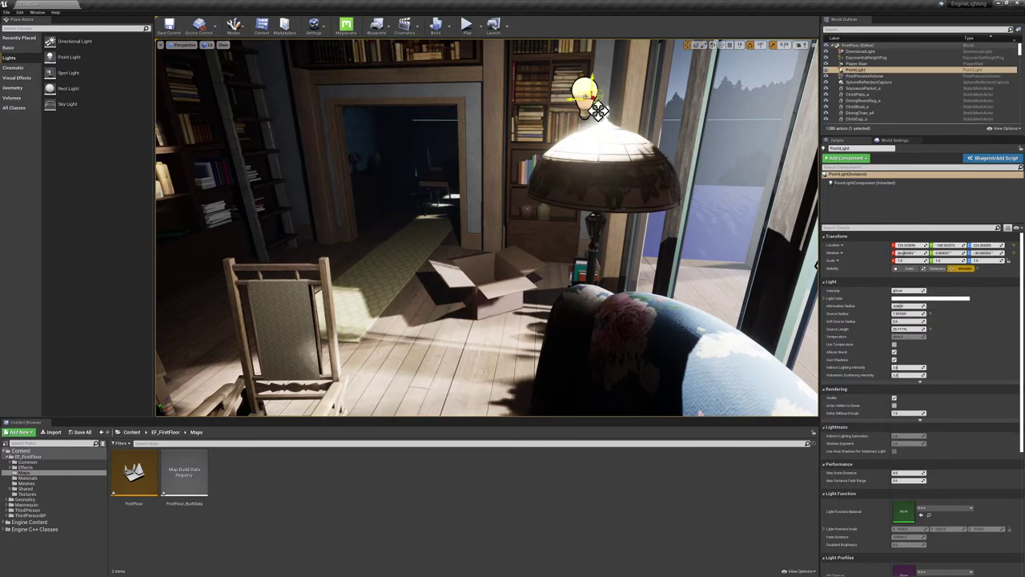
pyautogui.moveTo(598, 110); pyautogui.dragTo(636, 72, button='right')
pyautogui.moveTo(669, 178); pyautogui.dragTo(671, 179, button='right')
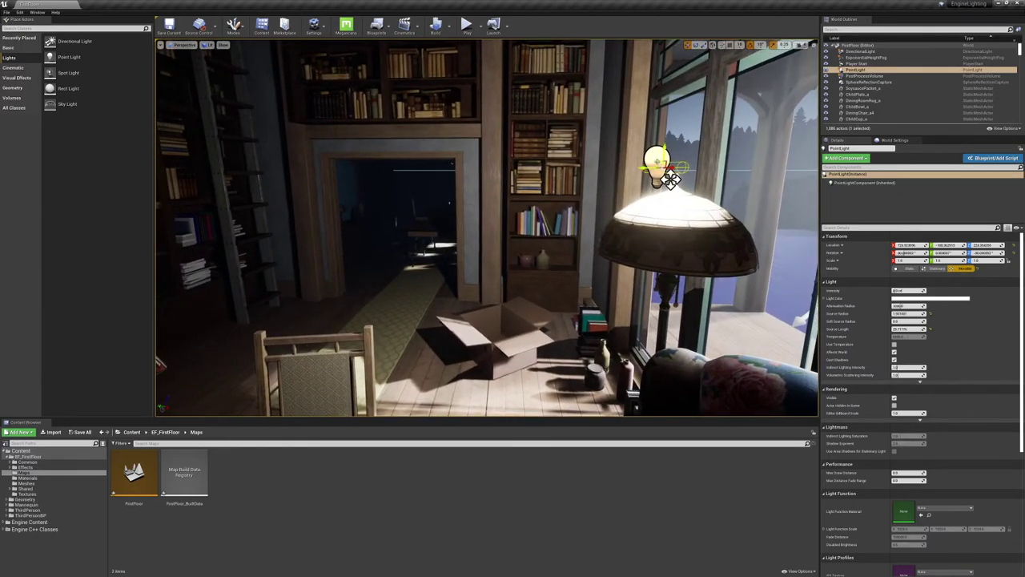
pyautogui.moveTo(670, 179); pyautogui.dragTo(682, 173)
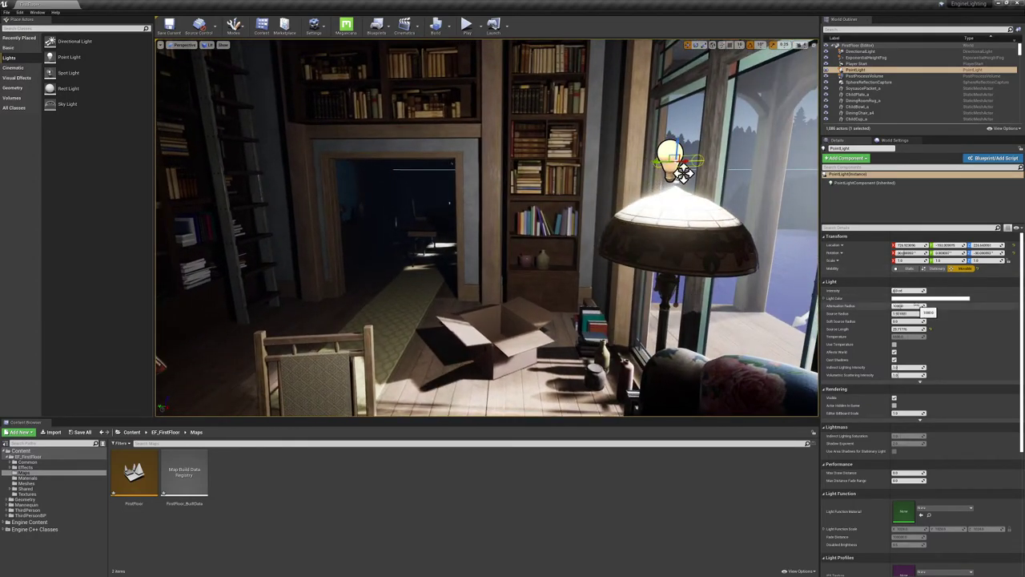
# Reduce the floor lamp Point Light's attenuation radius and tint its colour pale peach with a hue of about 11 and saturation about 0.49
pyautogui.moveTo(917, 306); pyautogui.dragTo(901, 306)
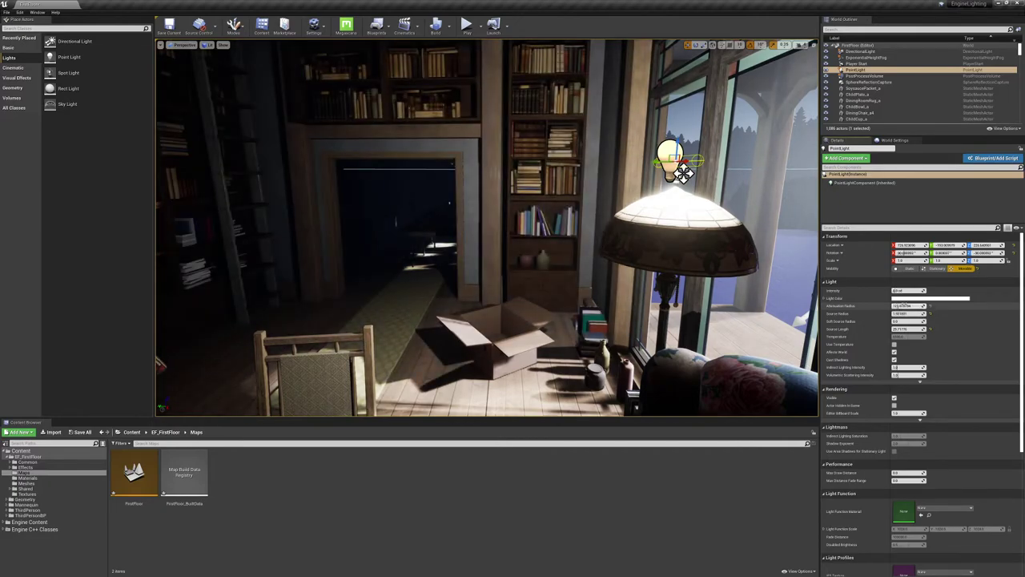
pyautogui.moveTo(753, 305); pyautogui.dragTo(785, 275, button='right')
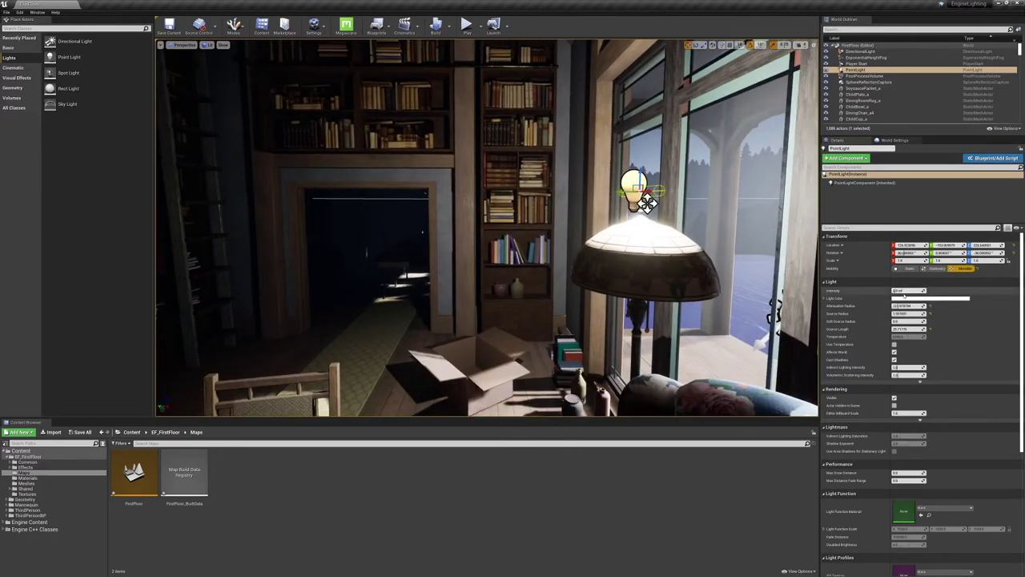
pyautogui.click(902, 300)
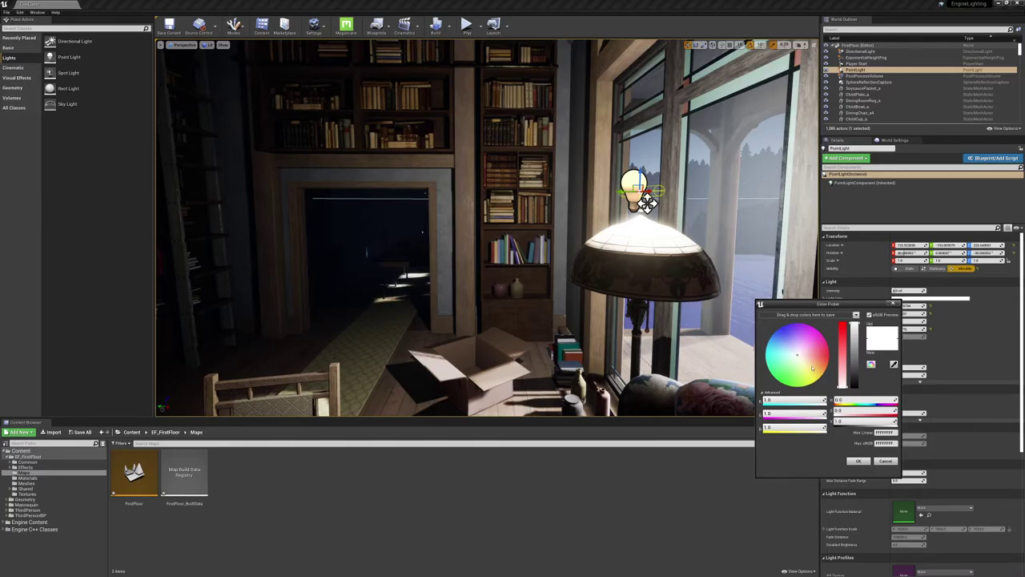
pyautogui.moveTo(812, 368); pyautogui.dragTo(815, 363)
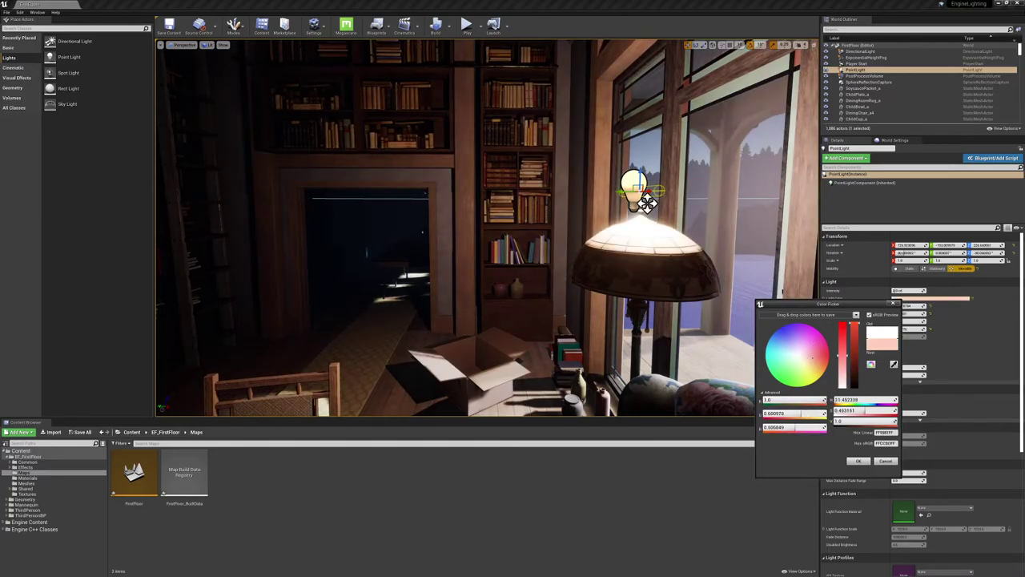
# Examine the tinted floor lamp light across the room with the editor icons hidden, and close the colour picker
pyautogui.moveTo(487, 227); pyautogui.dragTo(419, 316, button='right')
pyautogui.press('g')
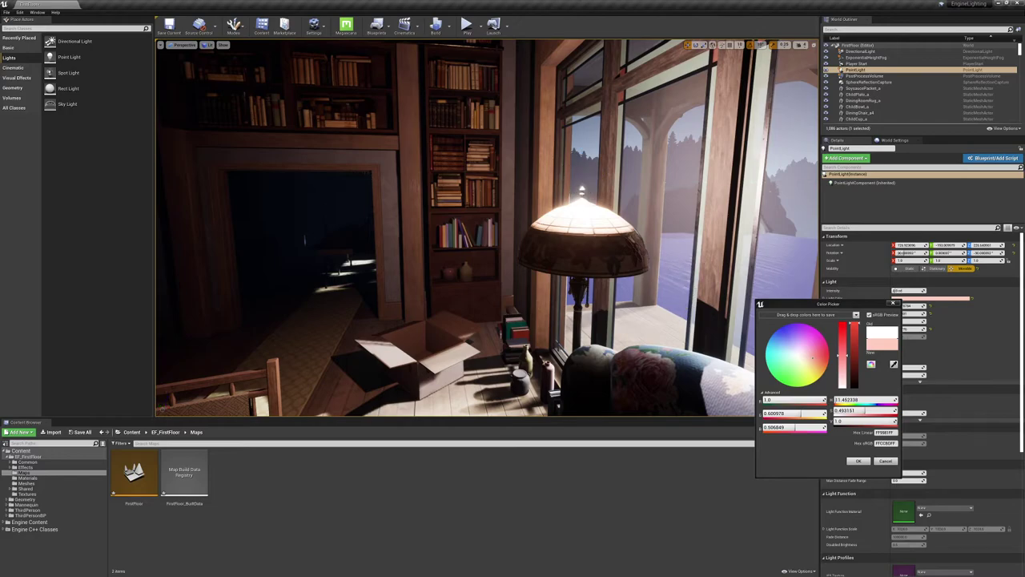
pyautogui.press('g')
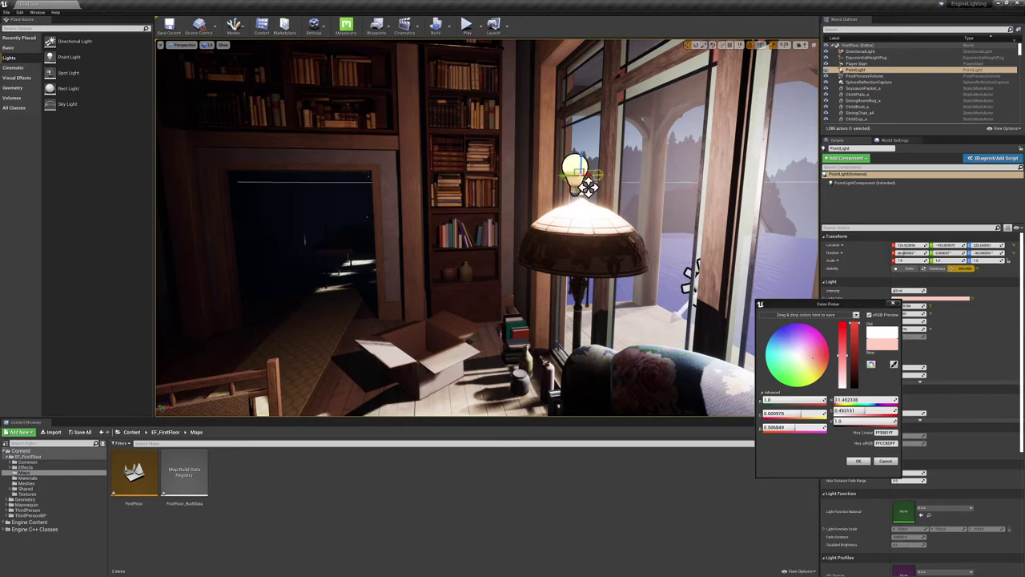
pyautogui.moveTo(487, 229); pyautogui.dragTo(673, 220, button='right')
pyautogui.press('g')
pyautogui.press('w')
pyautogui.press('s')
pyautogui.press('s')
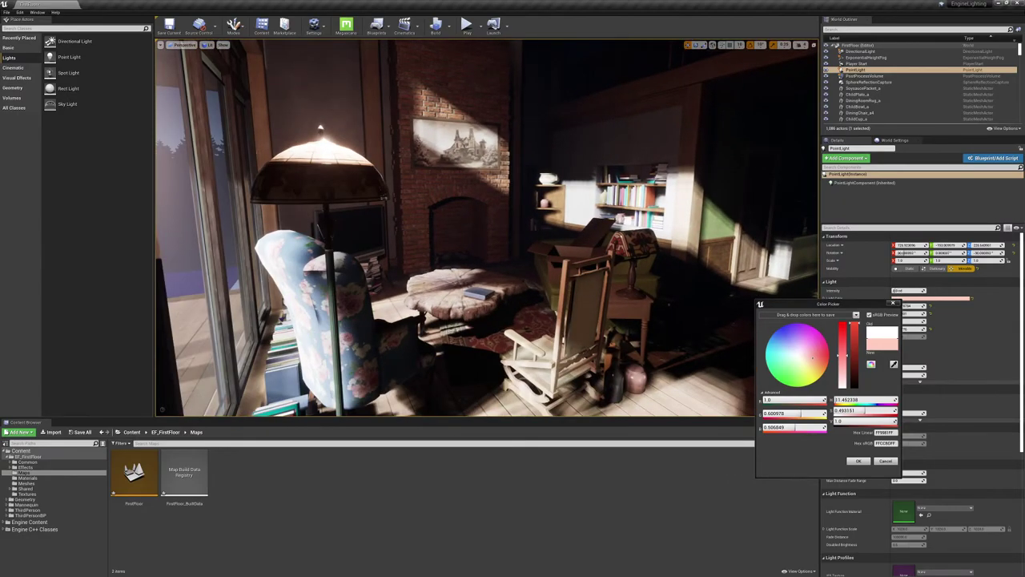
pyautogui.click(895, 304)
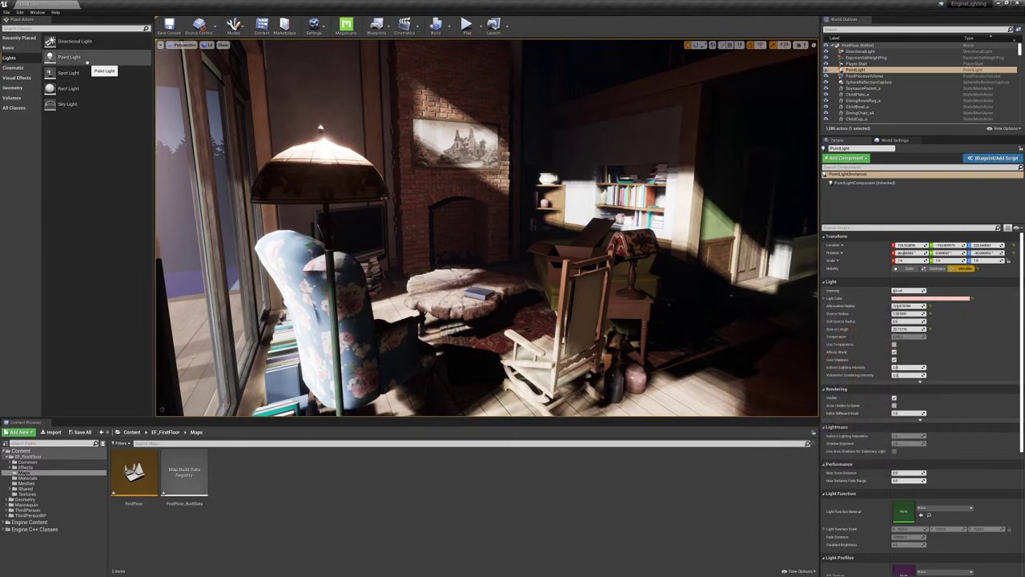
# Place a Spot Light on the floor in front of the bookcase and raise it to the upper shelves
pyautogui.press('d')
pyautogui.moveTo(487, 227); pyautogui.dragTo(532, 241, button='right')
pyautogui.moveTo(69, 73); pyautogui.dragTo(601, 368)
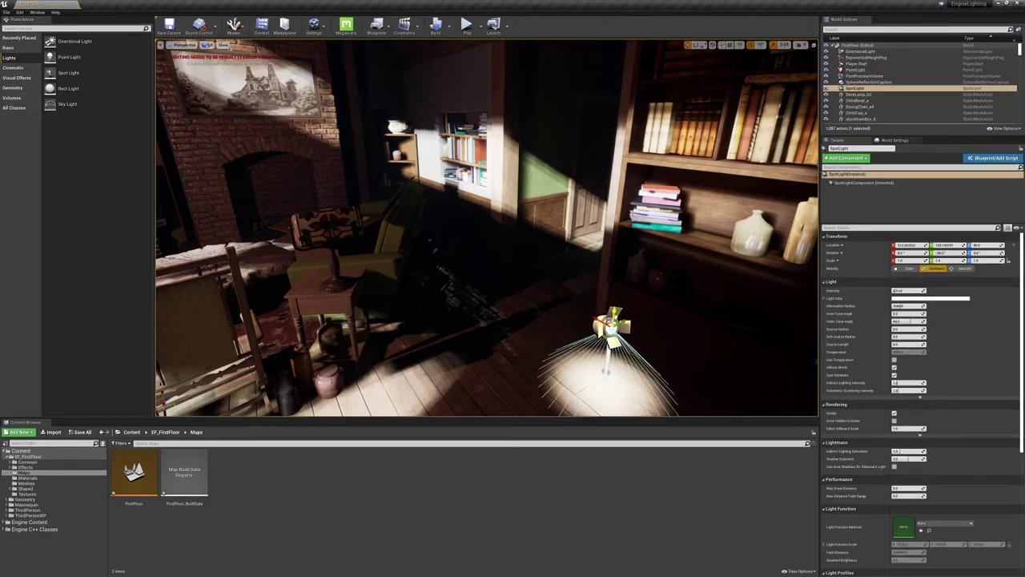
pyautogui.moveTo(614, 314); pyautogui.dragTo(629, 141)
pyautogui.moveTo(630, 141); pyautogui.dragTo(732, 121, button='right')
pyautogui.press('s')
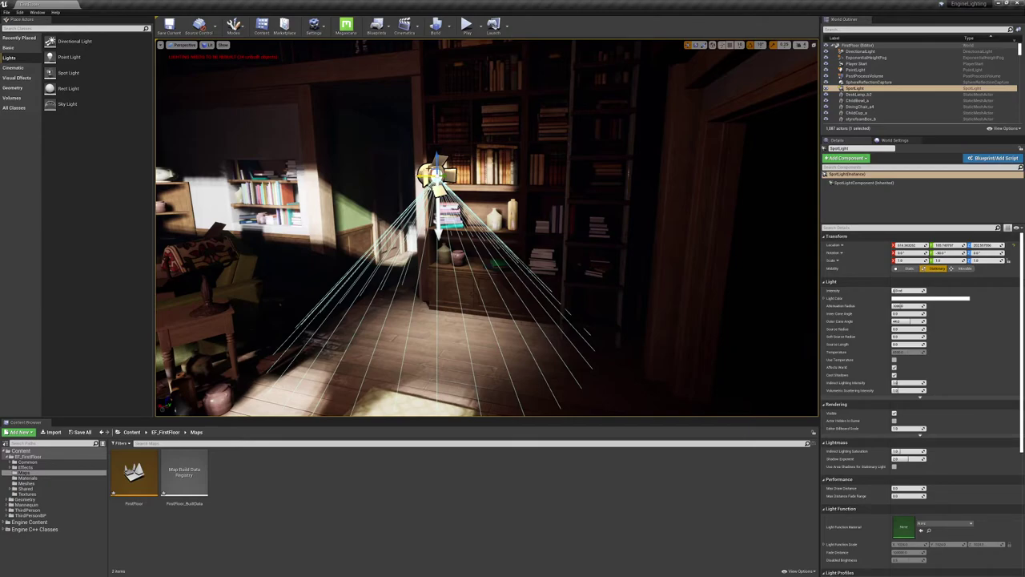
# Set the Spot Light's mobility to Movable and narrow its outer cone angle to a small pool of light on the floor
pyautogui.click(966, 268)
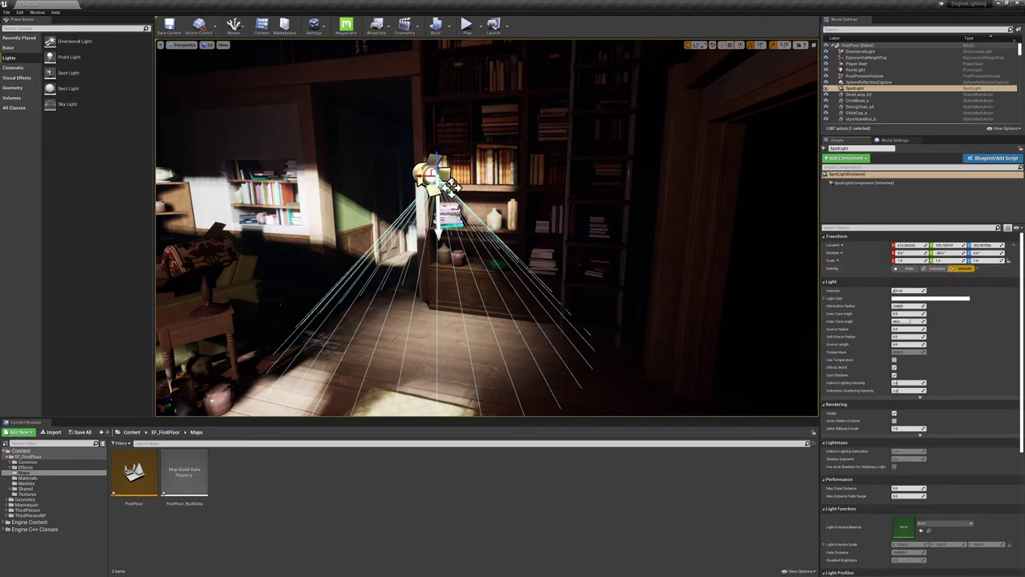
pyautogui.moveTo(427, 180)
pyautogui.mouseDown(button='right')
pyautogui.moveTo(410, 180)
pyautogui.moveTo(432, 173)
pyautogui.moveTo(427, 180)
pyautogui.mouseUp(button='right')
pyautogui.press('w')
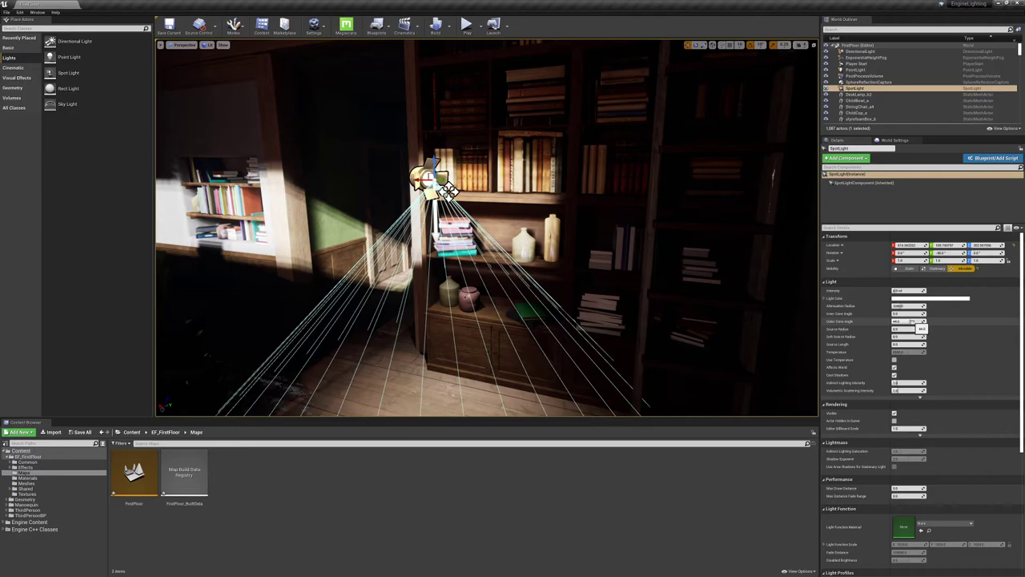
pyautogui.moveTo(912, 321); pyautogui.dragTo(881, 321)
pyautogui.moveTo(513, 240); pyautogui.dragTo(510, 319, button='right')
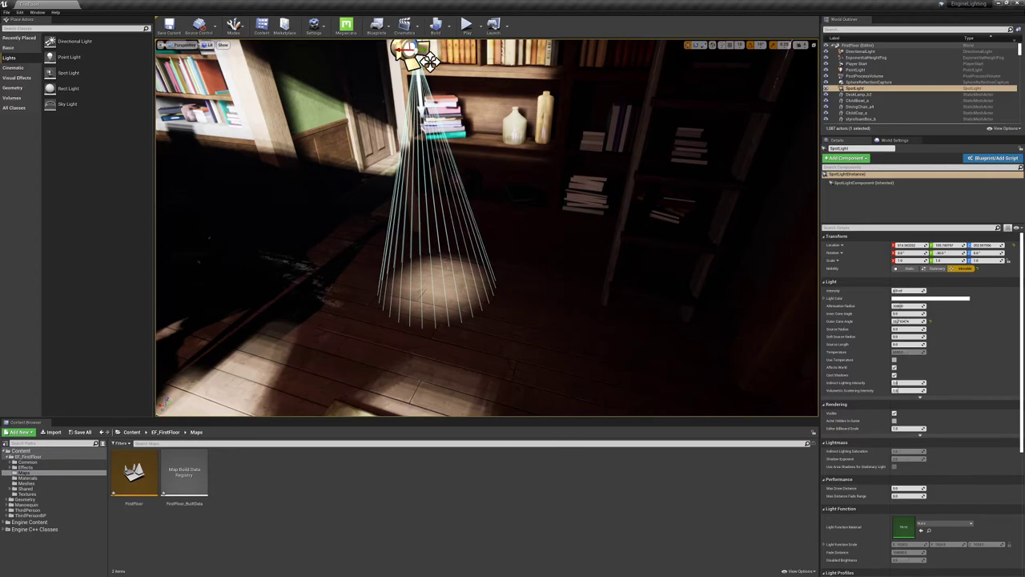
# Raise the Spot Light high above the bookcase towards the ceiling
pyautogui.moveTo(512, 320); pyautogui.dragTo(438, 210, button='right')
pyautogui.press('d')
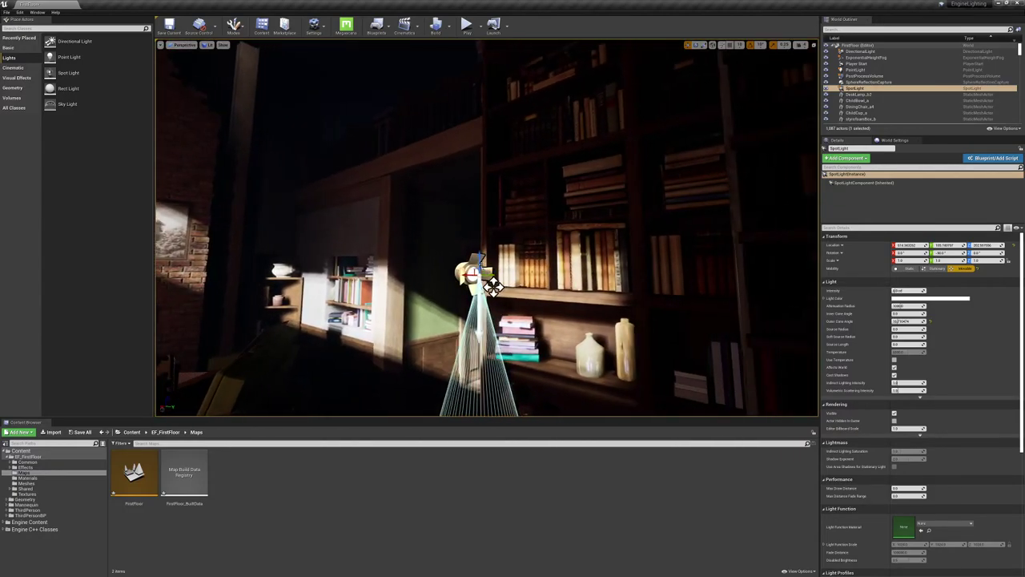
pyautogui.moveTo(480, 259); pyautogui.dragTo(479, 45)
pyautogui.moveTo(478, 45); pyautogui.dragTo(721, 41, button='right')
pyautogui.press('a')
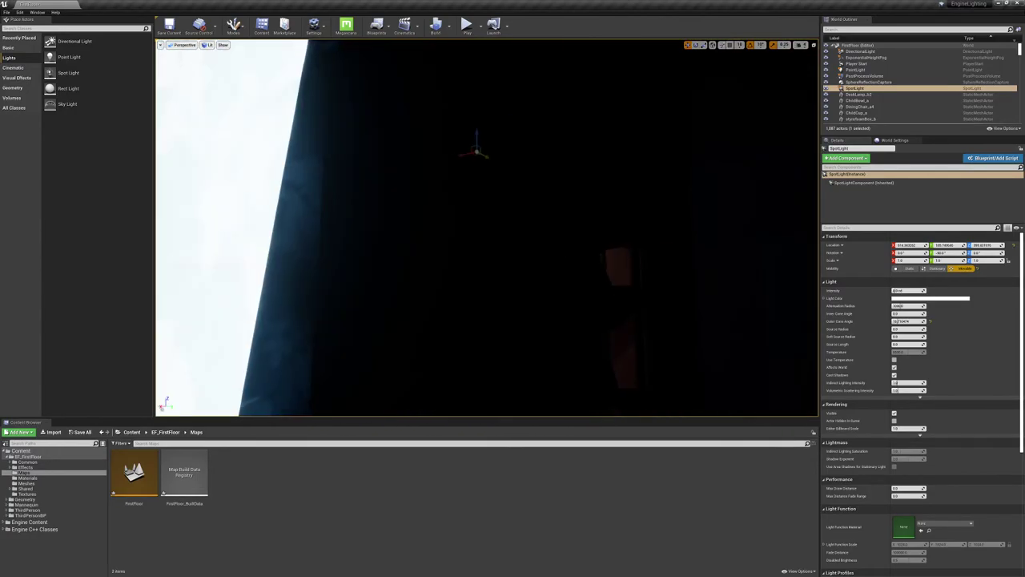
pyautogui.press('a')
pyautogui.moveTo(483, 153); pyautogui.dragTo(593, 160, button='right')
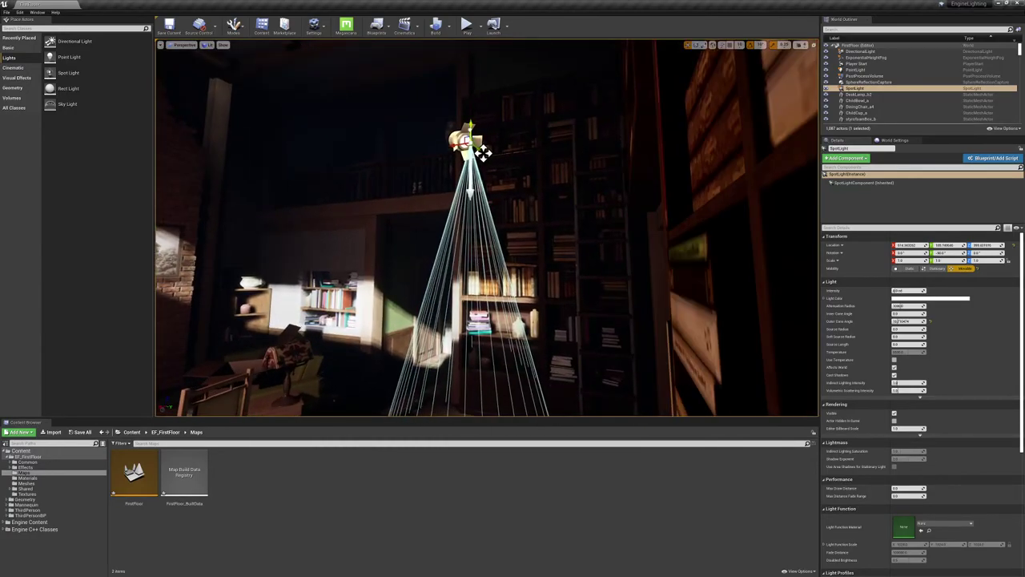
pyautogui.moveTo(482, 153); pyautogui.dragTo(482, 32)
# Widen the Spot Light's outer cone angle to about 24 degrees, increase its inner cone angle, and delete the light
pyautogui.moveTo(483, 48); pyautogui.dragTo(483, 100, button='right')
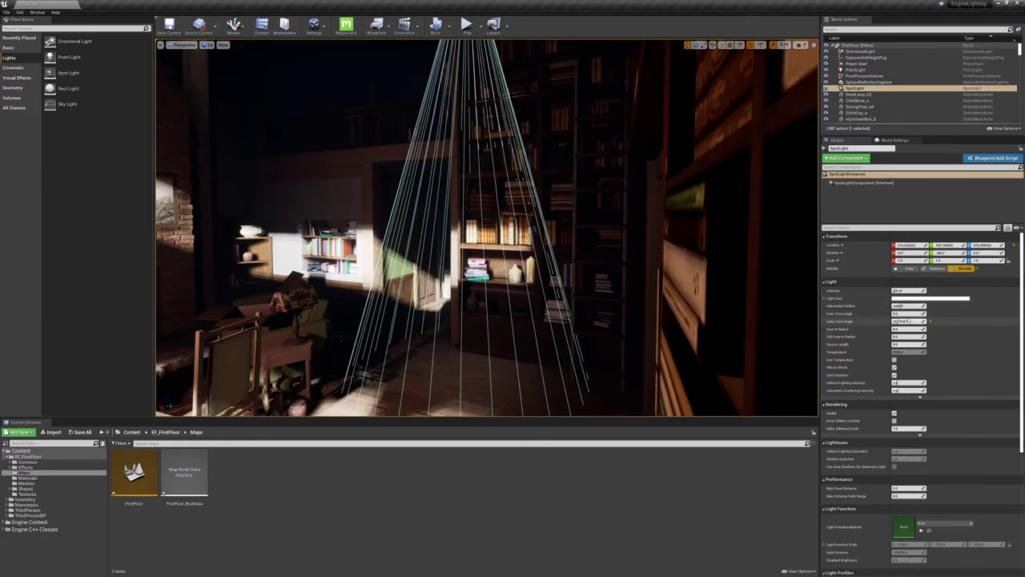
pyautogui.moveTo(908, 320)
pyautogui.mouseDown()
pyautogui.moveTo(953, 320)
pyautogui.moveTo(902, 313)
pyautogui.mouseUp()
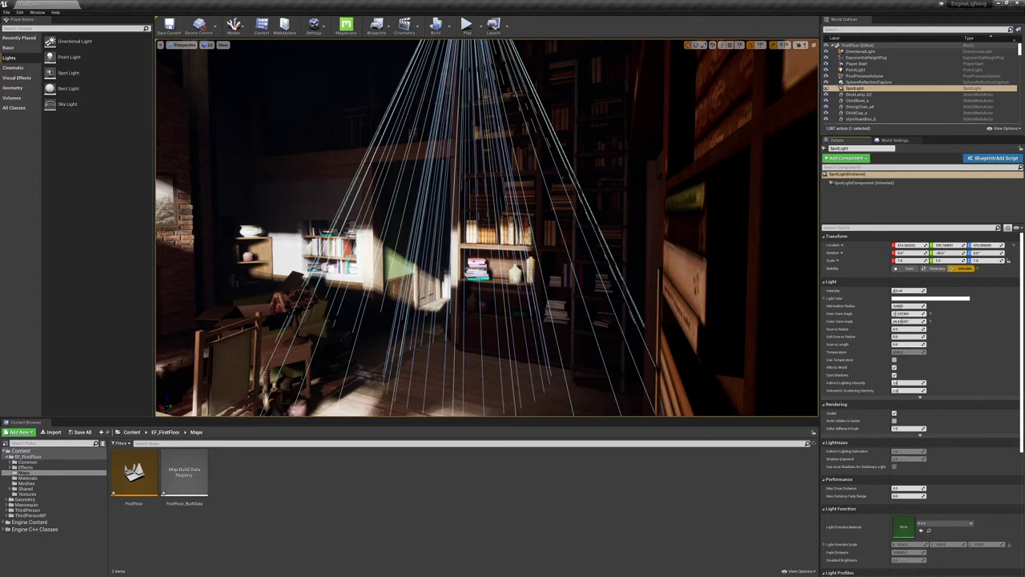
pyautogui.moveTo(412, 132)
pyautogui.mouseDown(button='right')
pyautogui.moveTo(452, 135)
pyautogui.moveTo(497, 263)
pyautogui.moveTo(474, 229)
pyautogui.moveTo(455, 254)
pyautogui.moveTo(453, 80)
pyautogui.moveTo(432, 172)
pyautogui.moveTo(241, 184)
pyautogui.moveTo(328, 189)
pyautogui.moveTo(322, 182)
pyautogui.moveTo(417, 120)
pyautogui.mouseUp(button='right')
pyautogui.press('Delete')
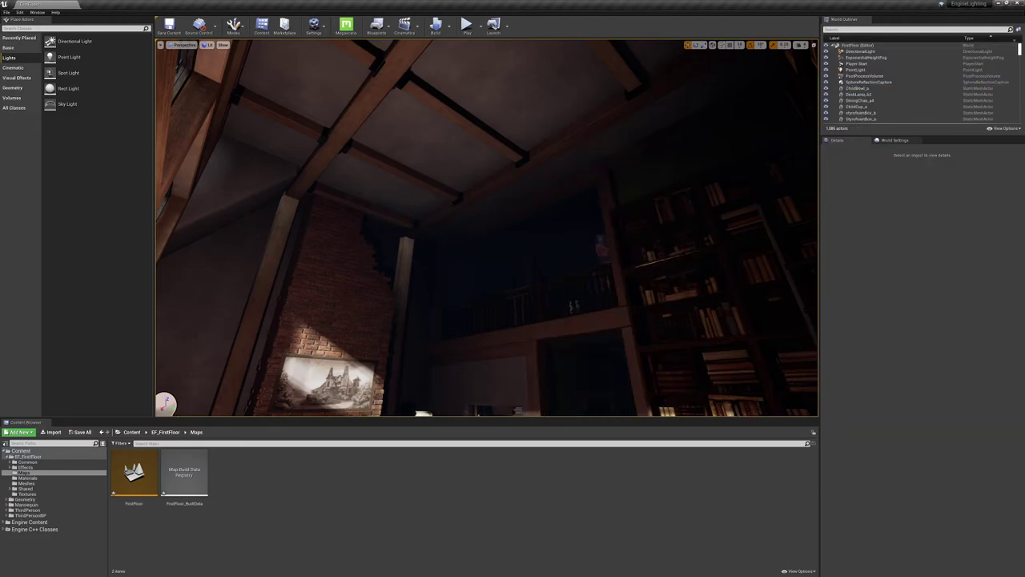
# Place a Rect Light outside the house in front of the upper window near the fireplace
pyautogui.moveTo(480, 241); pyautogui.dragTo(513, 292, button='right')
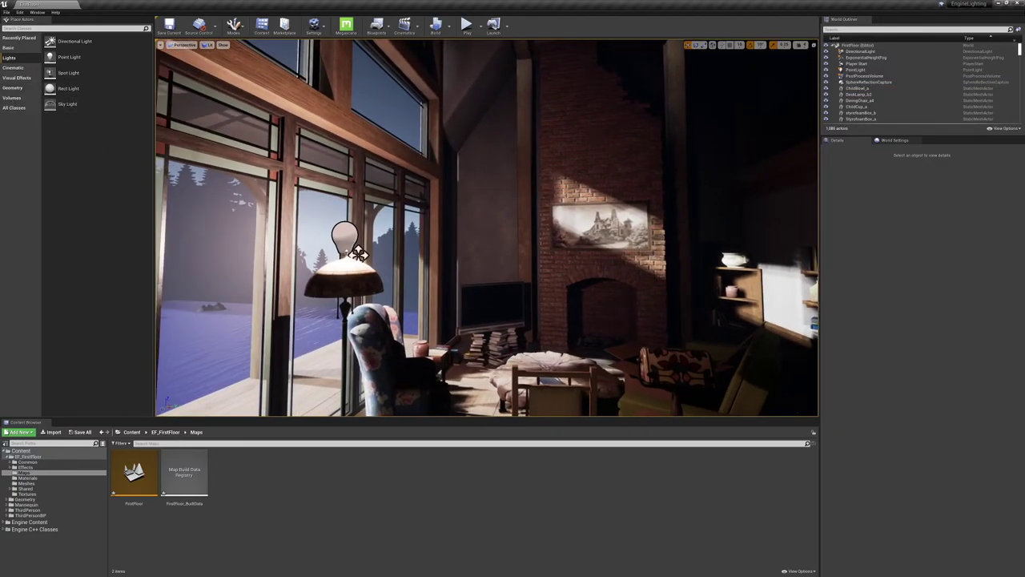
pyautogui.moveTo(358, 253); pyautogui.dragTo(472, 376, button='right')
pyautogui.press('e')
pyautogui.press('q')
pyautogui.moveTo(313, 147)
pyautogui.mouseDown(button='right')
pyautogui.moveTo(313, 156)
pyautogui.moveTo(313, 147)
pyautogui.mouseUp(button='right')
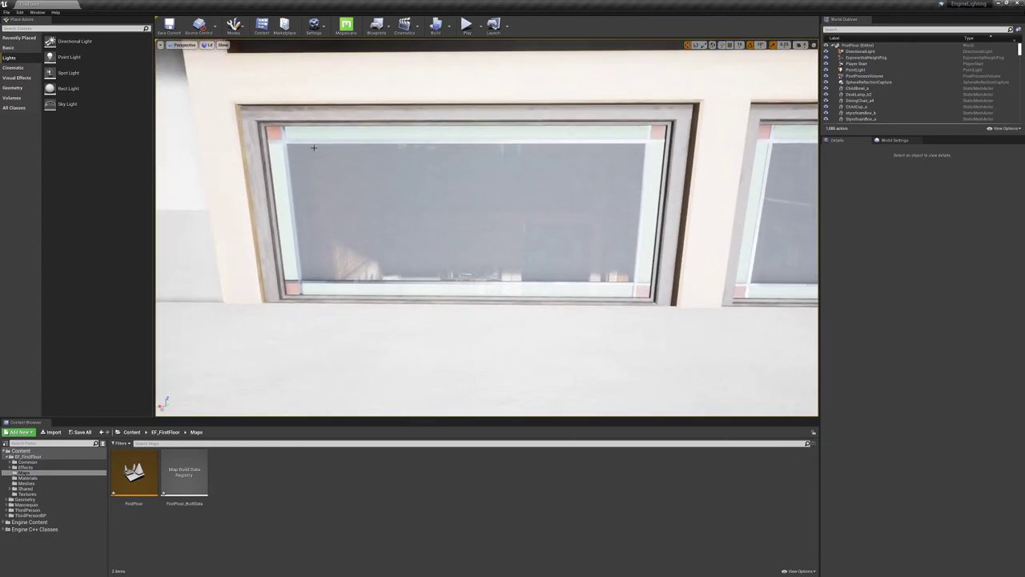
pyautogui.moveTo(68, 88); pyautogui.dragTo(528, 248)
# Rotate the Rect Light about its vertical axis so that it faces the upper window
pyautogui.moveTo(526, 373); pyautogui.dragTo(526, 336, button='right')
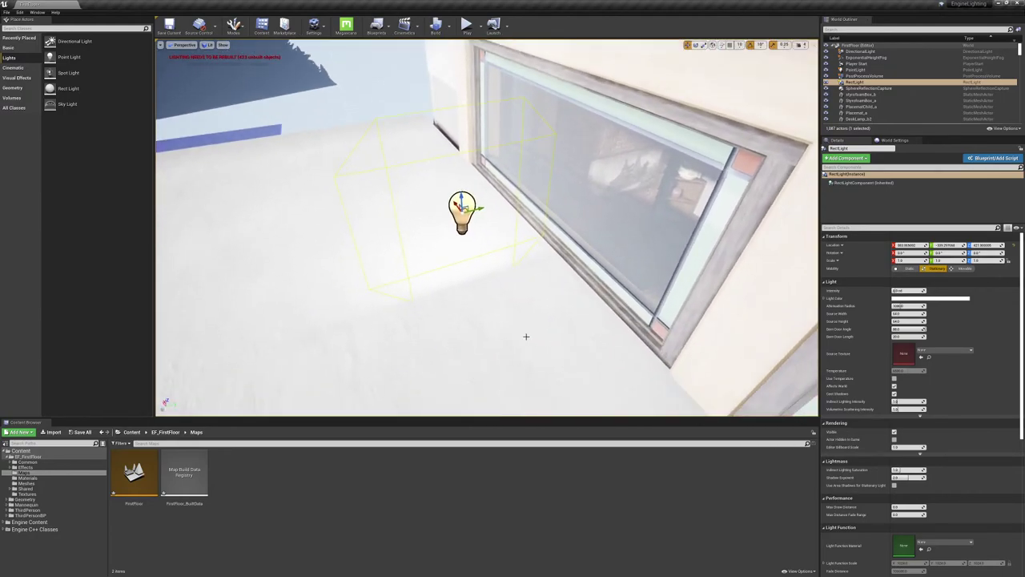
pyautogui.moveTo(445, 226); pyautogui.dragTo(473, 228)
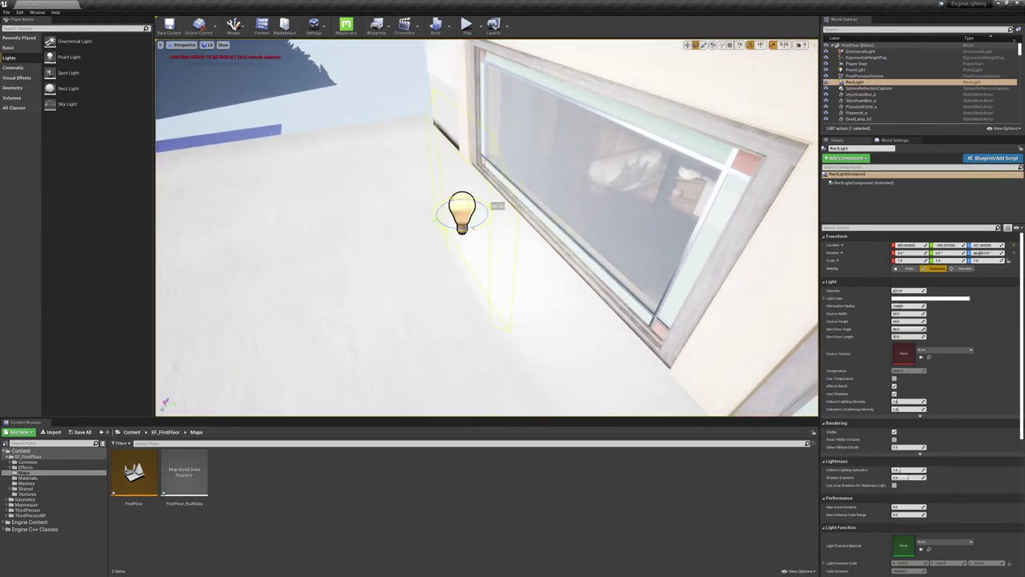
pyautogui.moveTo(526, 244); pyautogui.dragTo(557, 238, button='right')
pyautogui.press('w')
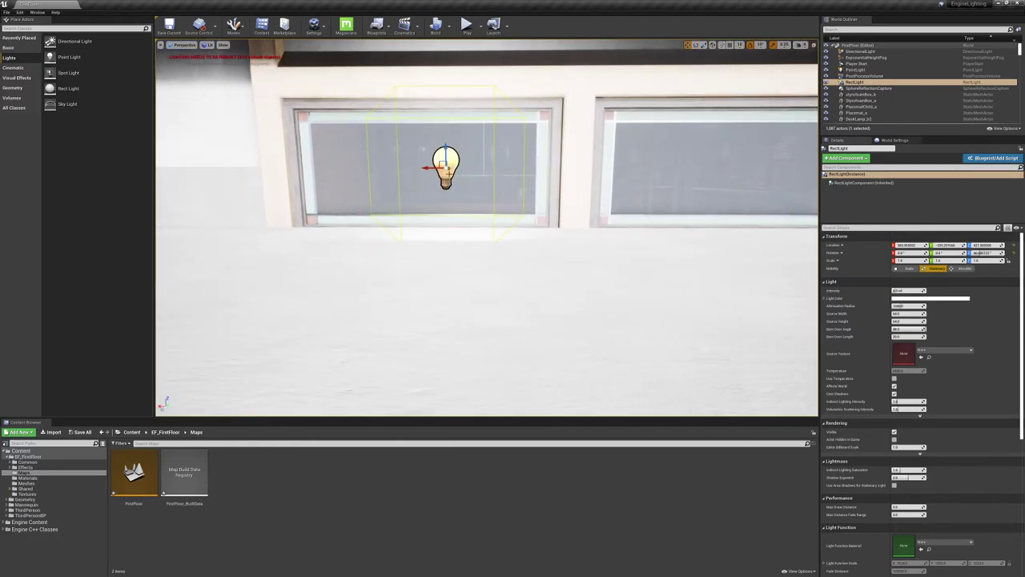
# Move the Rect Light up to the upper window, increase its source width to span the glass, and centre it on the opening
pyautogui.moveTo(431, 168); pyautogui.dragTo(412, 168)
pyautogui.moveTo(466, 170); pyautogui.dragTo(466, 171, button='right')
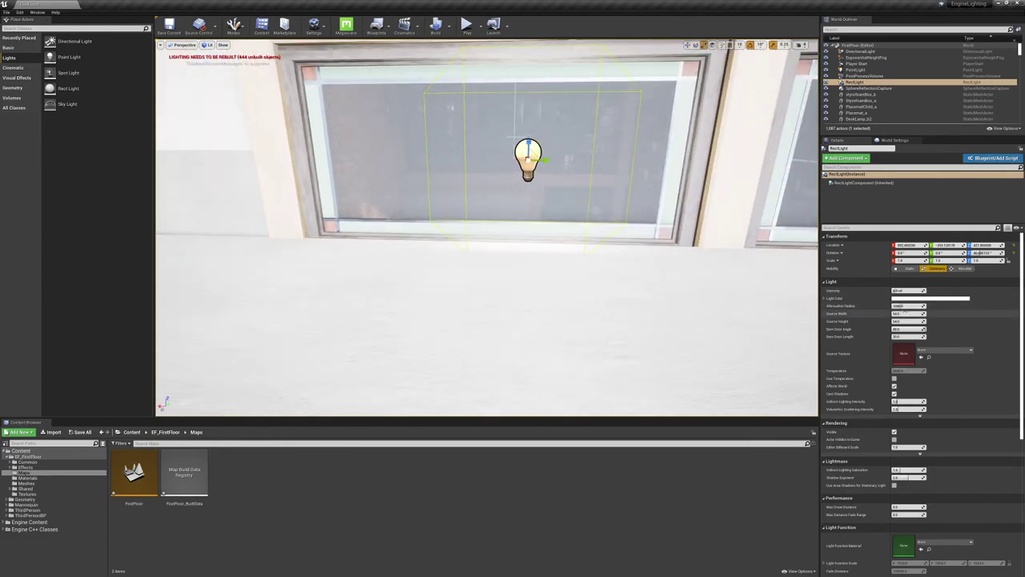
pyautogui.moveTo(907, 313)
pyautogui.mouseDown()
pyautogui.moveTo(929, 313)
pyautogui.moveTo(908, 313)
pyautogui.mouseUp()
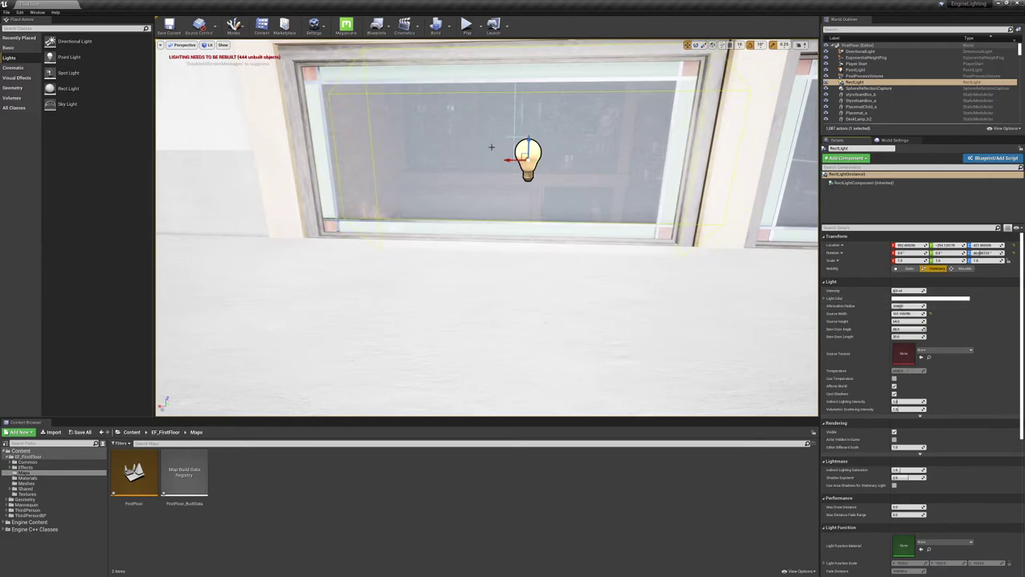
pyautogui.moveTo(509, 161); pyautogui.dragTo(473, 162)
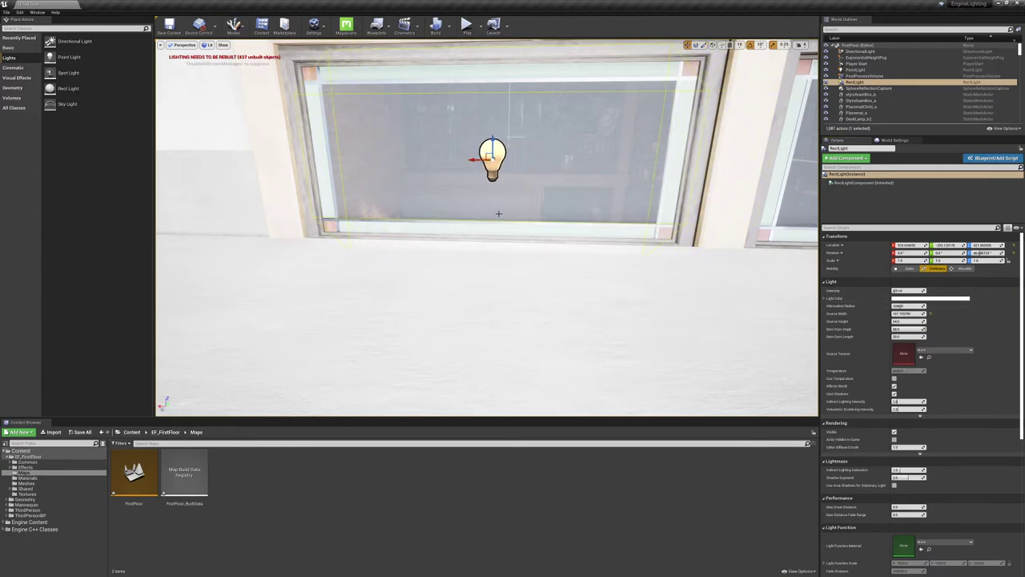
# From inside the room, nudge the Rect Light inward at the upper window
pyautogui.press('d')
pyautogui.moveTo(498, 213); pyautogui.dragTo(345, 205, button='right')
pyautogui.press('w')
pyautogui.press('s')
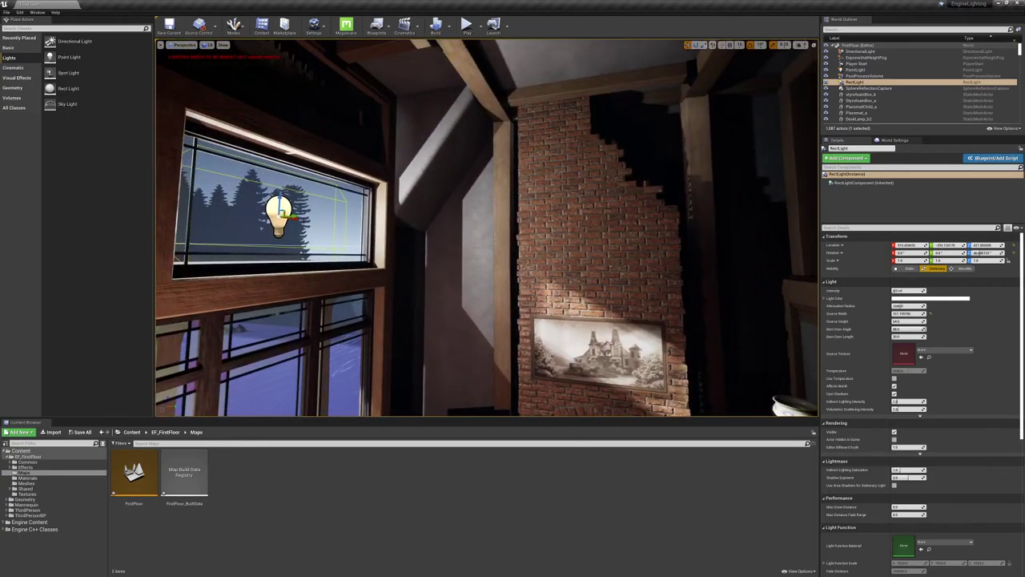
pyautogui.moveTo(293, 216); pyautogui.dragTo(307, 217)
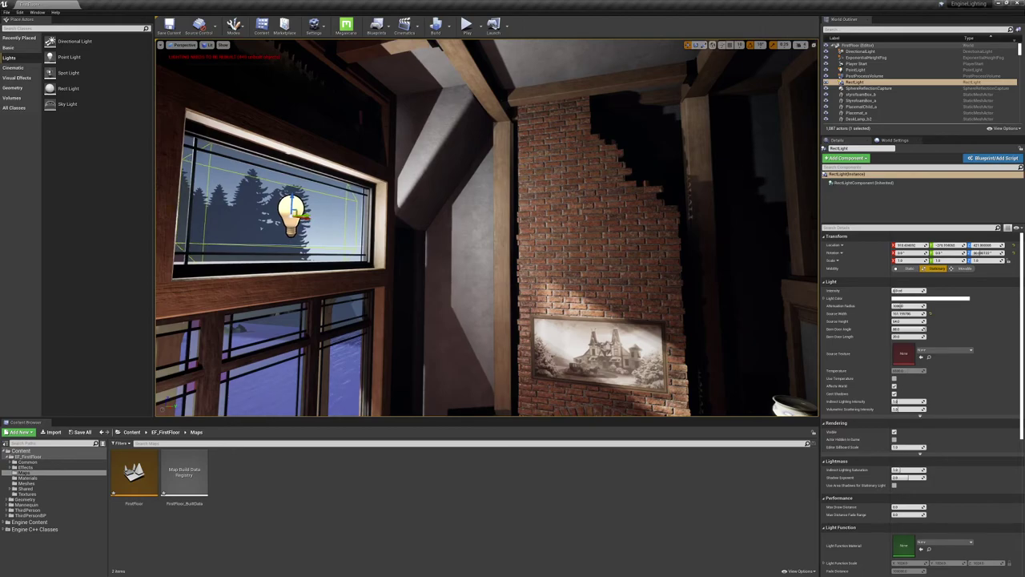
# Tint the Rect Light pale blue with a hue of about 221 and saturation about 0.67, and check it on the fireplace wall
pyautogui.click(916, 300)
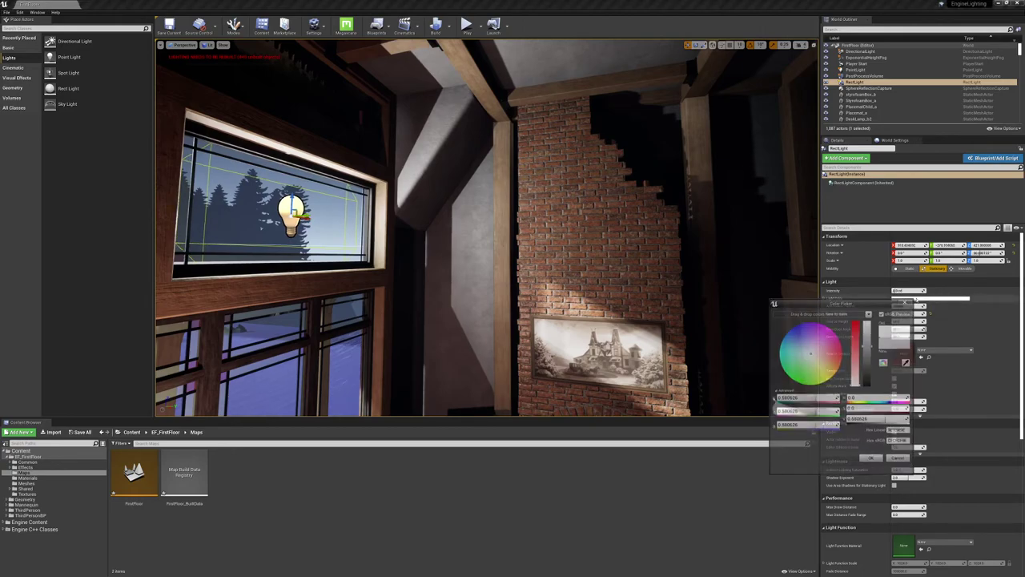
pyautogui.click(804, 344)
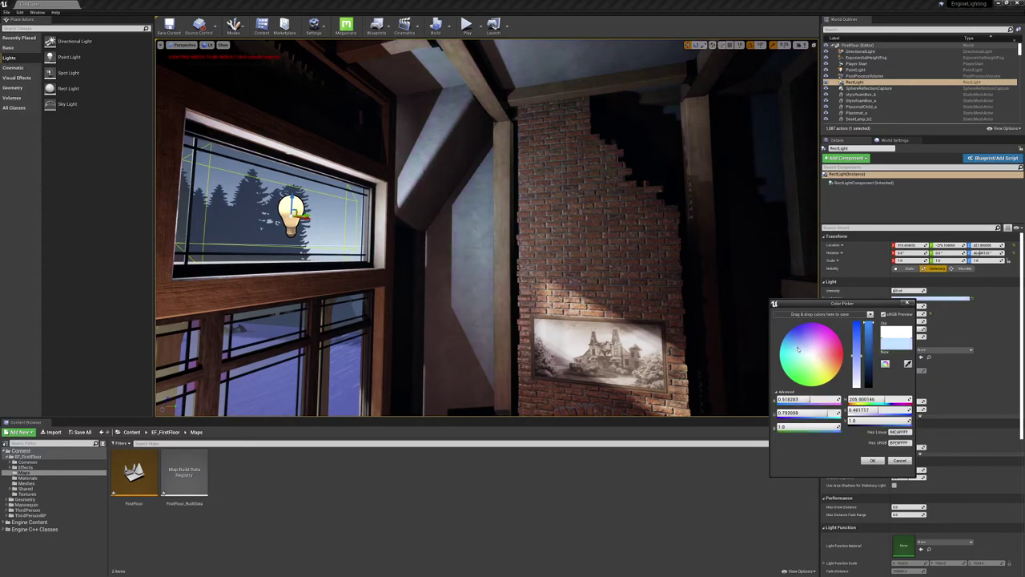
pyautogui.moveTo(797, 350); pyautogui.dragTo(799, 338)
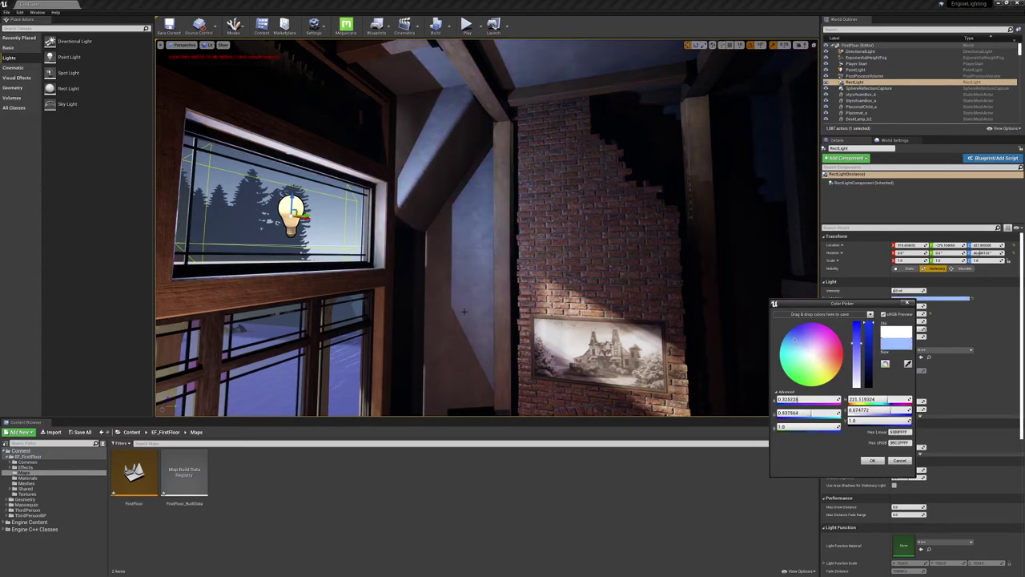
pyautogui.moveTo(464, 311); pyautogui.dragTo(410, 407, button='right')
pyautogui.moveTo(376, 304); pyautogui.dragTo(448, 408, button='right')
pyautogui.moveTo(460, 312); pyautogui.dragTo(512, 261, button='right')
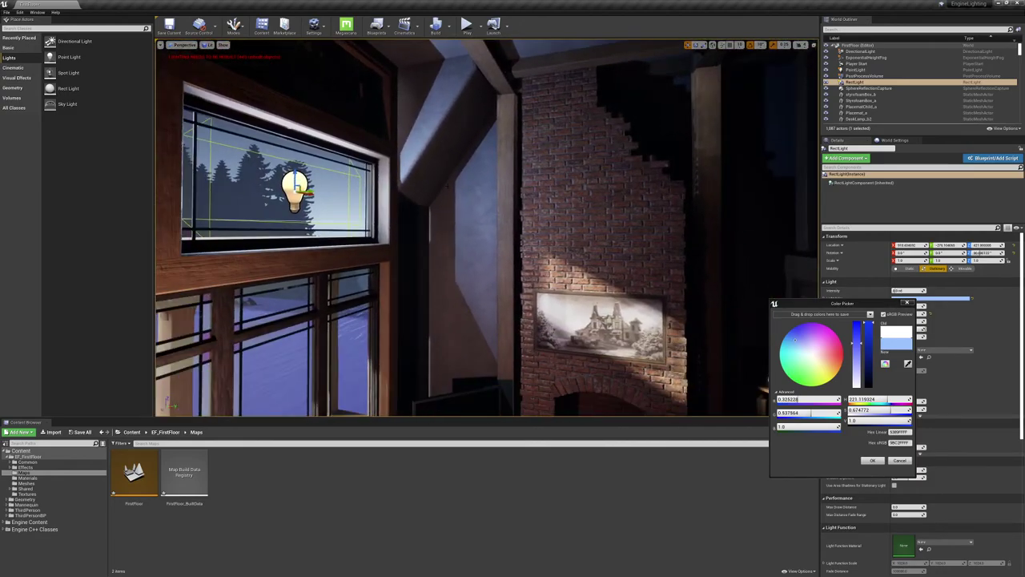
pyautogui.click(908, 303)
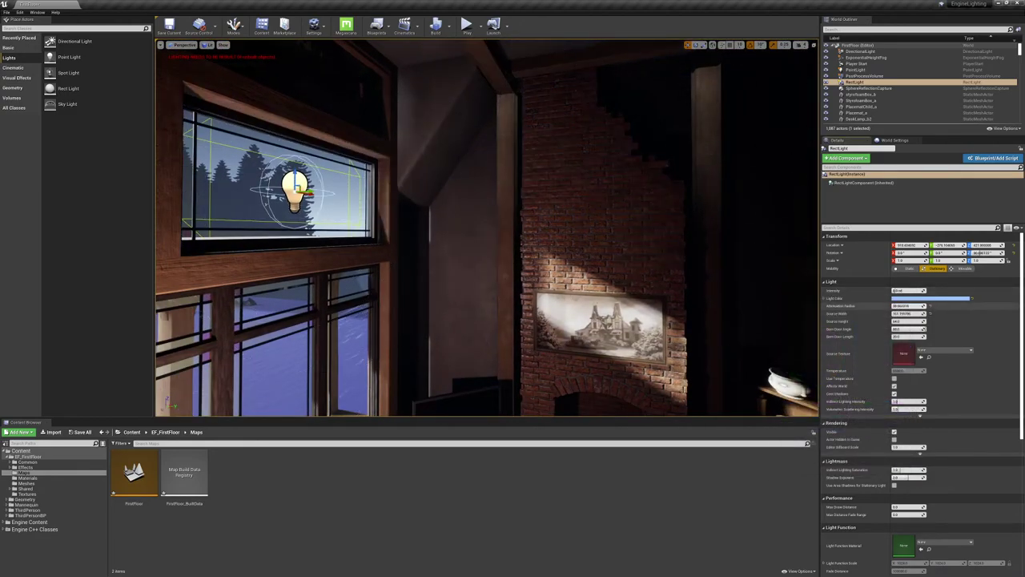
# Adjust the Rect Light's attenuation radius and intensity, and check the effect on the fireplace wall and the surrounding room
pyautogui.moveTo(907, 305)
pyautogui.mouseDown()
pyautogui.moveTo(941, 305)
pyautogui.moveTo(897, 289)
pyautogui.mouseUp()
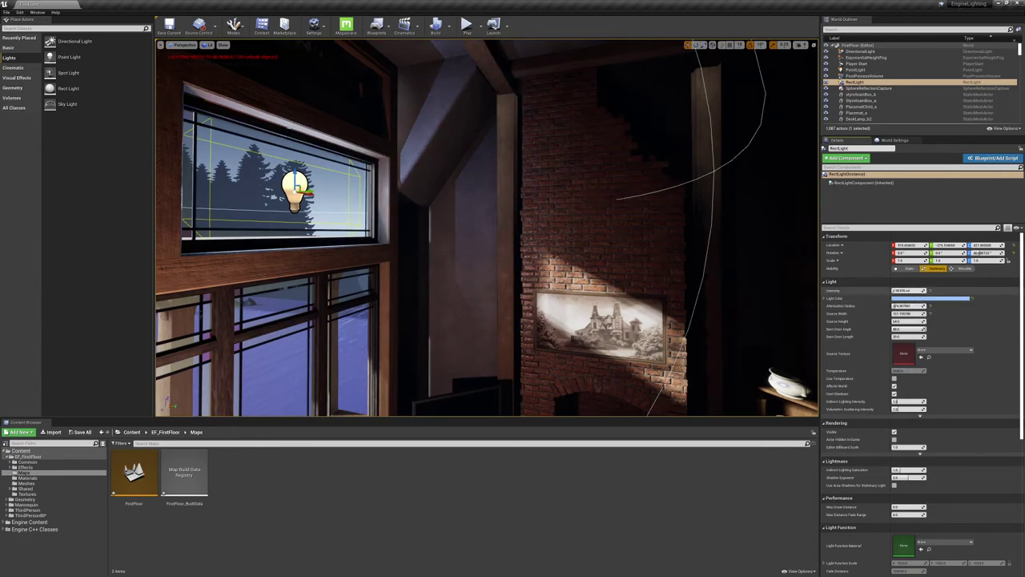
pyautogui.moveTo(561, 264); pyautogui.dragTo(612, 340, button='right')
pyautogui.press('g')
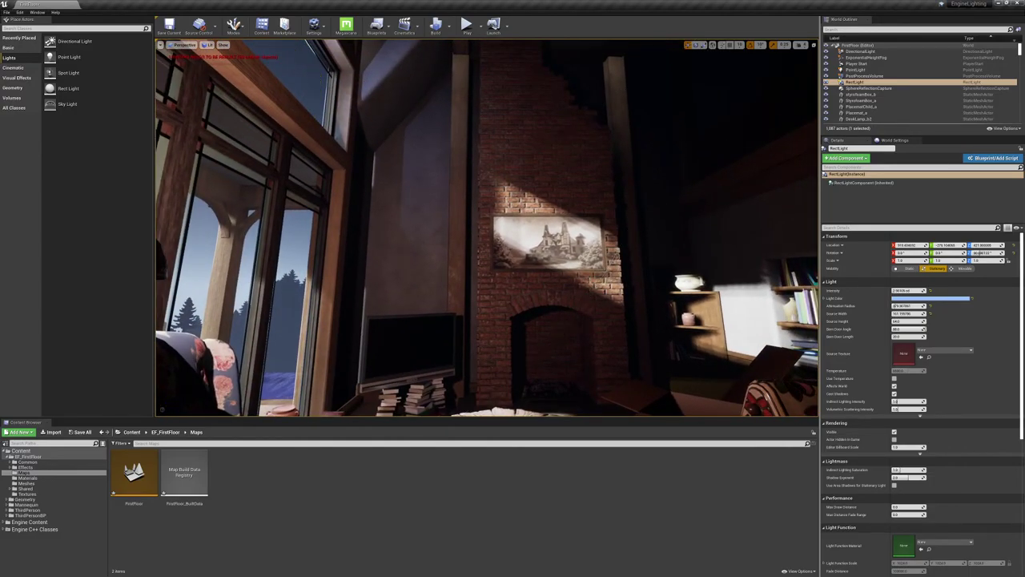
pyautogui.moveTo(299, 259); pyautogui.dragTo(244, 155, button='right')
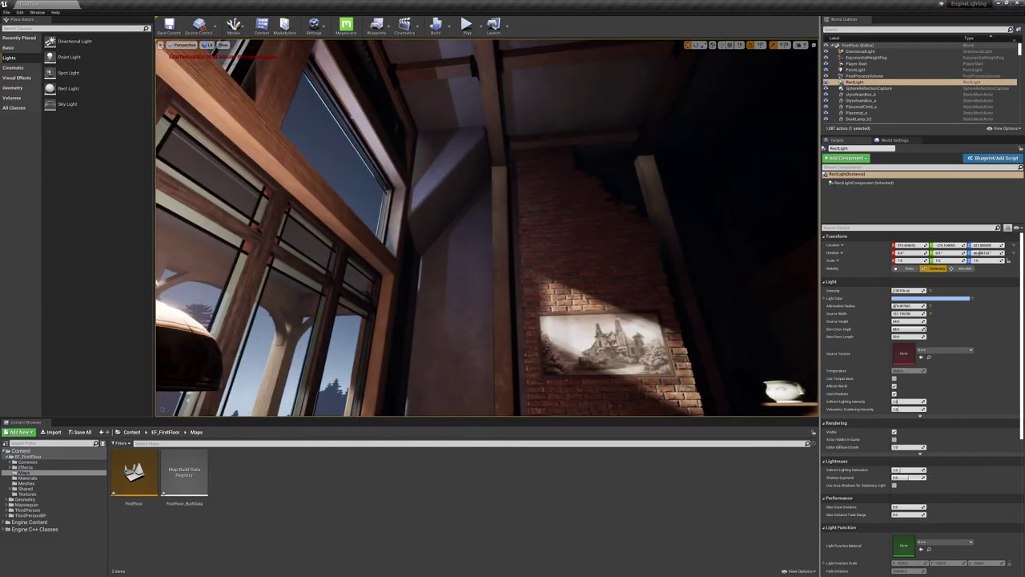
pyautogui.moveTo(486, 227)
pyautogui.mouseDown(button='right')
pyautogui.moveTo(607, 302)
pyautogui.moveTo(573, 300)
pyautogui.moveTo(568, 254)
pyautogui.moveTo(480, 180)
pyautogui.moveTo(541, 209)
pyautogui.moveTo(512, 209)
pyautogui.moveTo(517, 234)
pyautogui.moveTo(484, 223)
pyautogui.mouseUp(button='right')
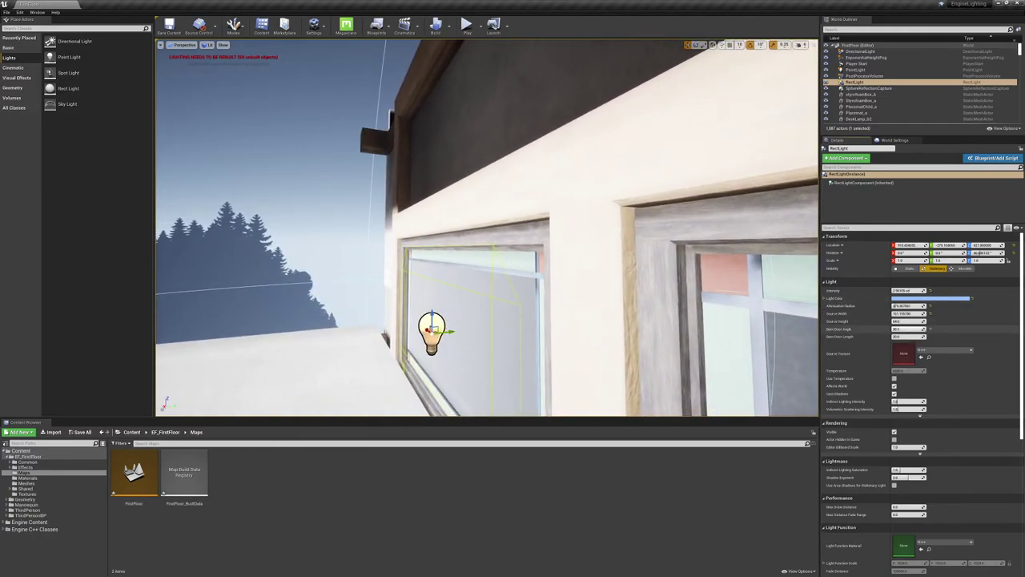
# Adjust the Rect Light's barn door angle, comparing its outline from outside and inside the upper window
pyautogui.moveTo(914, 328); pyautogui.dragTo(894, 329)
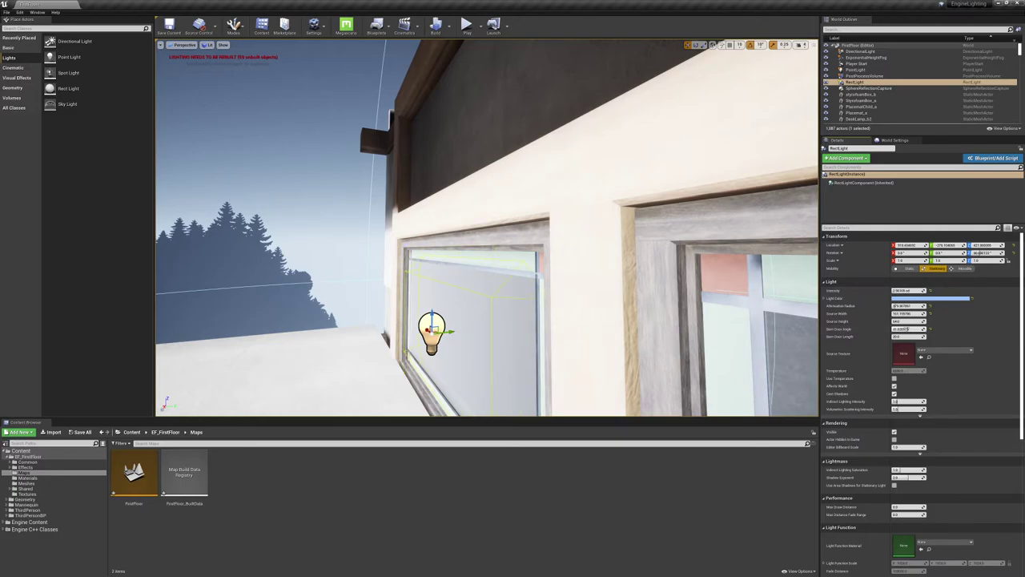
pyautogui.press('w')
pyautogui.moveTo(487, 228); pyautogui.dragTo(524, 224, button='right')
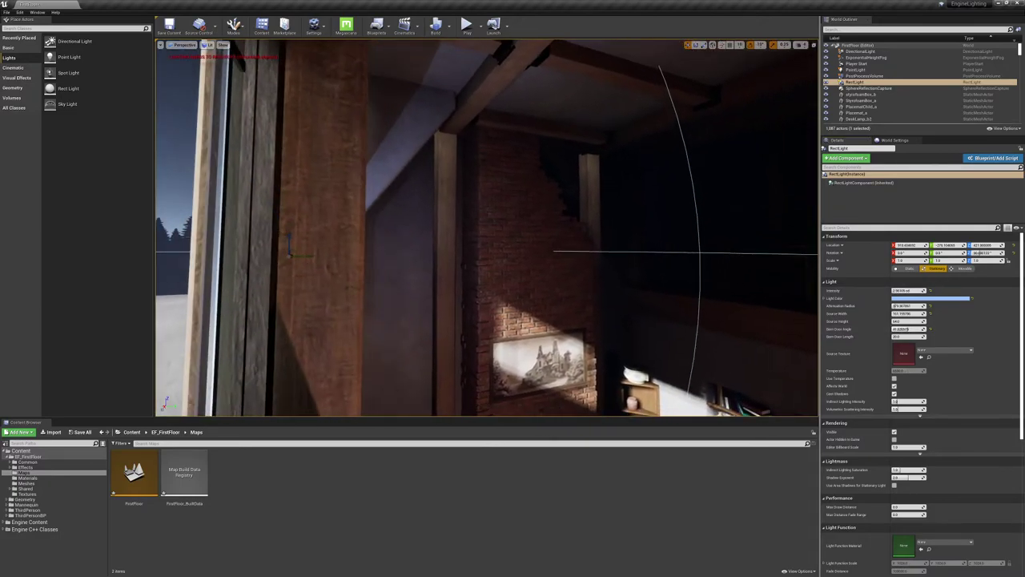
pyautogui.press('f')
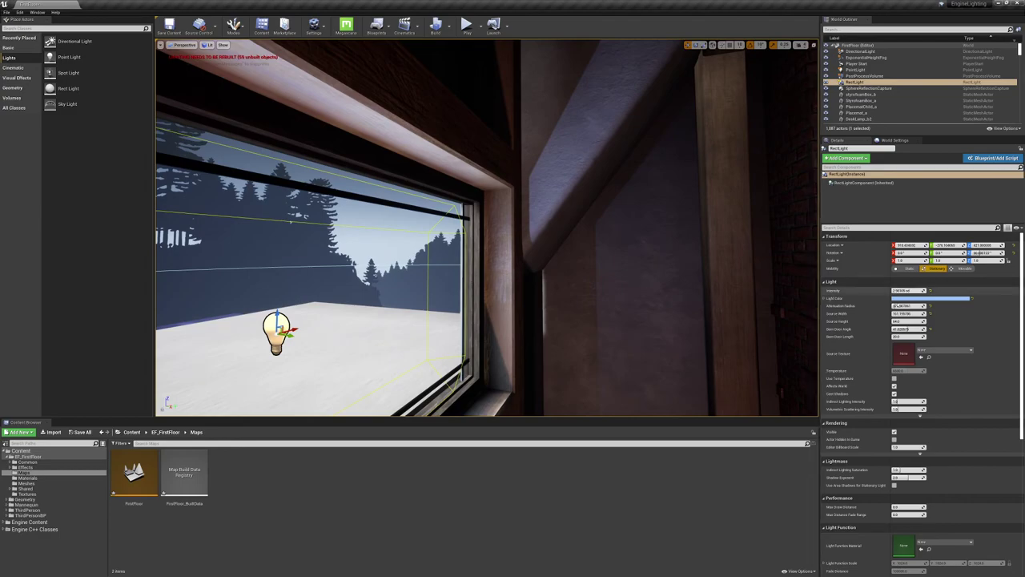
pyautogui.moveTo(908, 328); pyautogui.dragTo(905, 328)
pyautogui.moveTo(487, 227)
pyautogui.mouseDown(button='right')
pyautogui.moveTo(321, 220)
pyautogui.moveTo(488, 224)
pyautogui.moveTo(488, 243)
pyautogui.mouseUp(button='right')
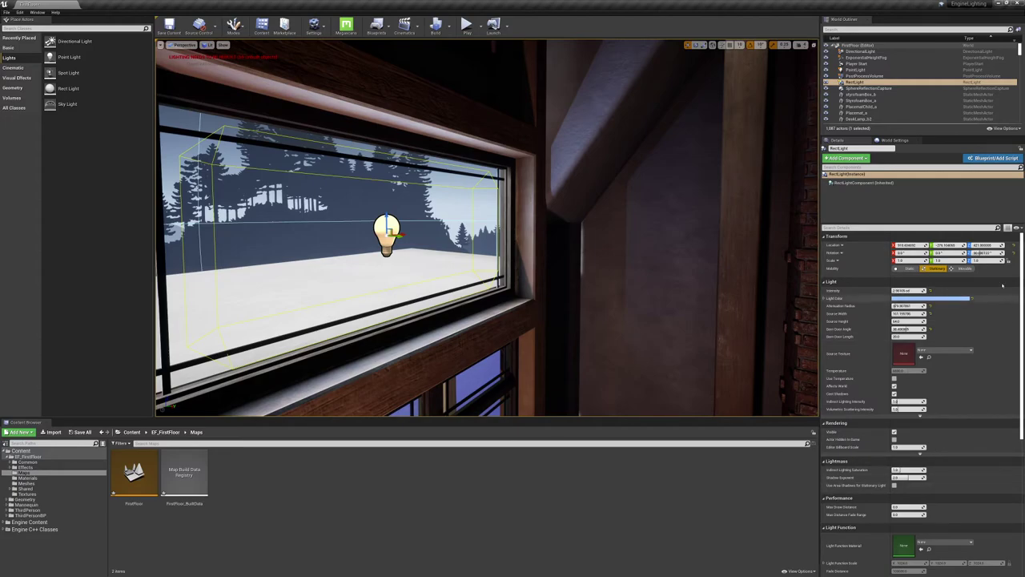
# Set the Rect Light's mobility to Movable and view its light around the upper window
pyautogui.click(894, 393)
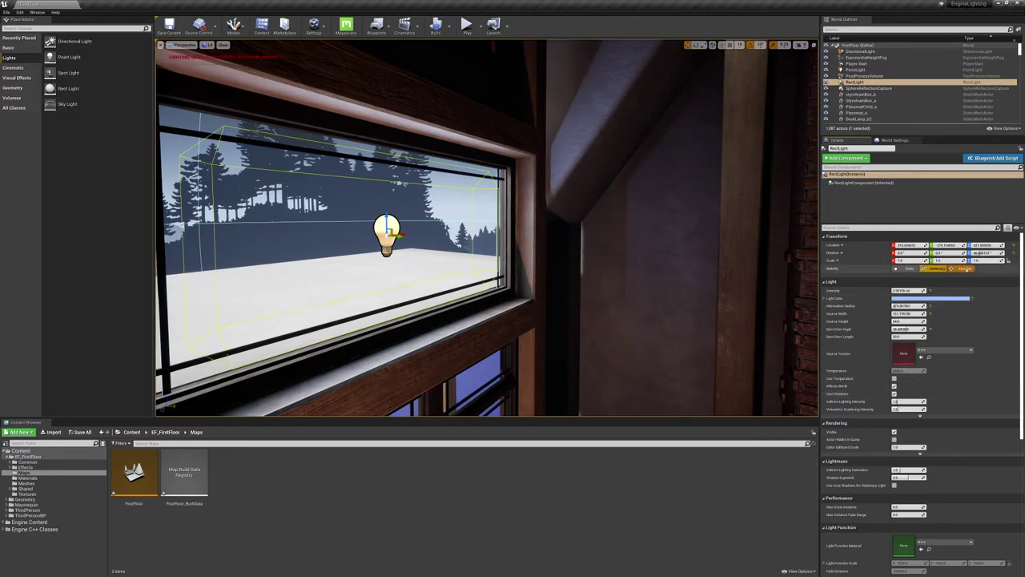
pyautogui.click(965, 268)
pyautogui.moveTo(487, 230)
pyautogui.mouseDown(button='right')
pyautogui.moveTo(560, 231)
pyautogui.moveTo(553, 249)
pyautogui.mouseUp(button='right')
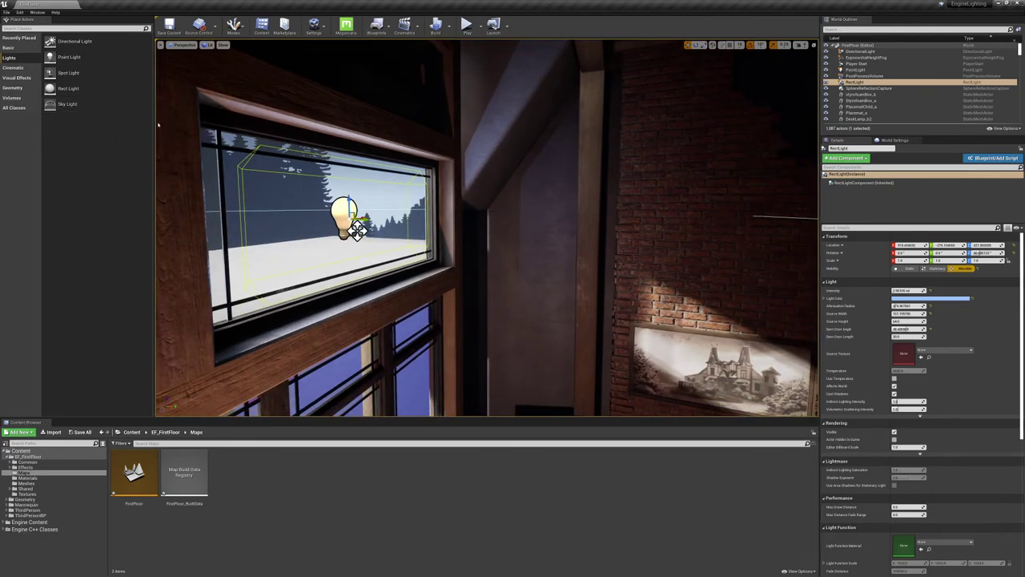
pyautogui.moveTo(470, 164)
pyautogui.mouseDown(button='right')
pyautogui.moveTo(400, 192)
pyautogui.moveTo(469, 163)
pyautogui.mouseUp(button='right')
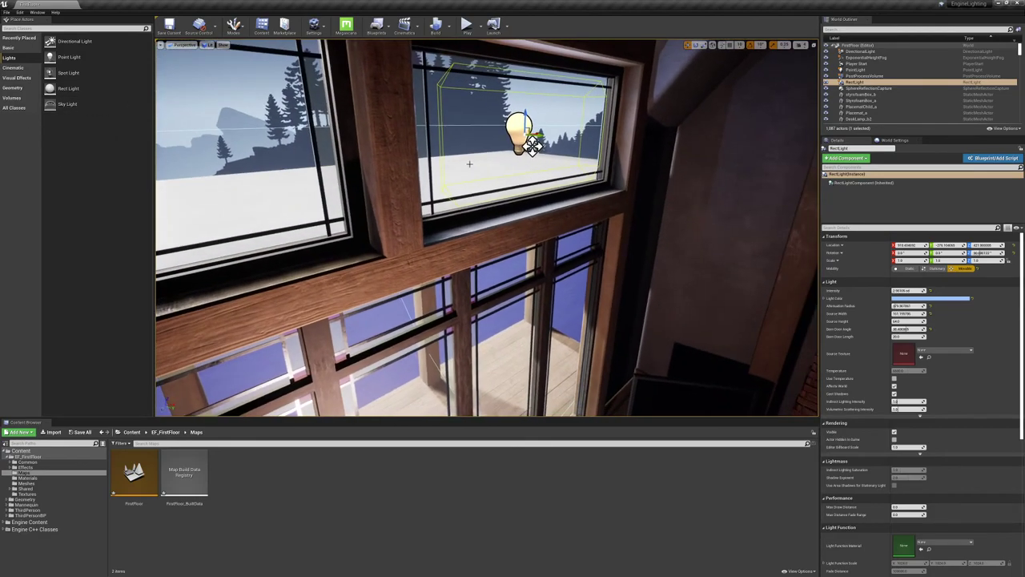
pyautogui.click(532, 145)
pyautogui.press('Delete')
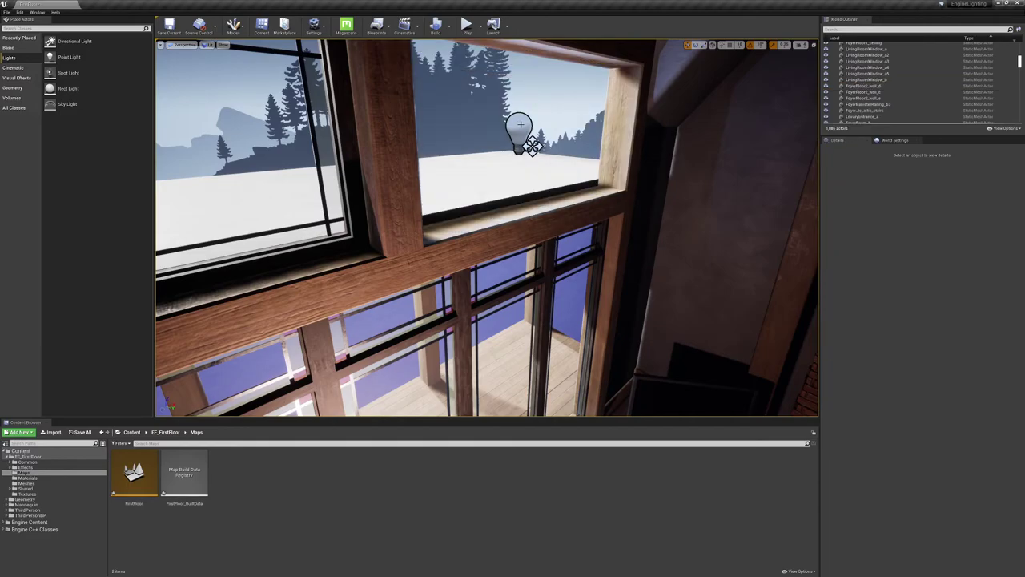
pyautogui.hotkey('ctrl', 'z')
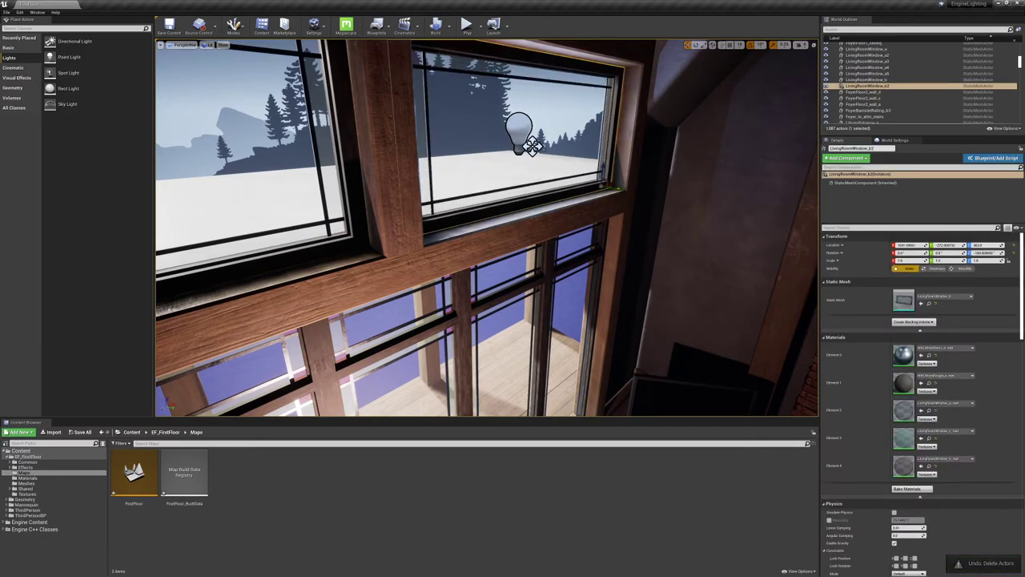
# Delete the Rect Light at the upper window
pyautogui.press('f')
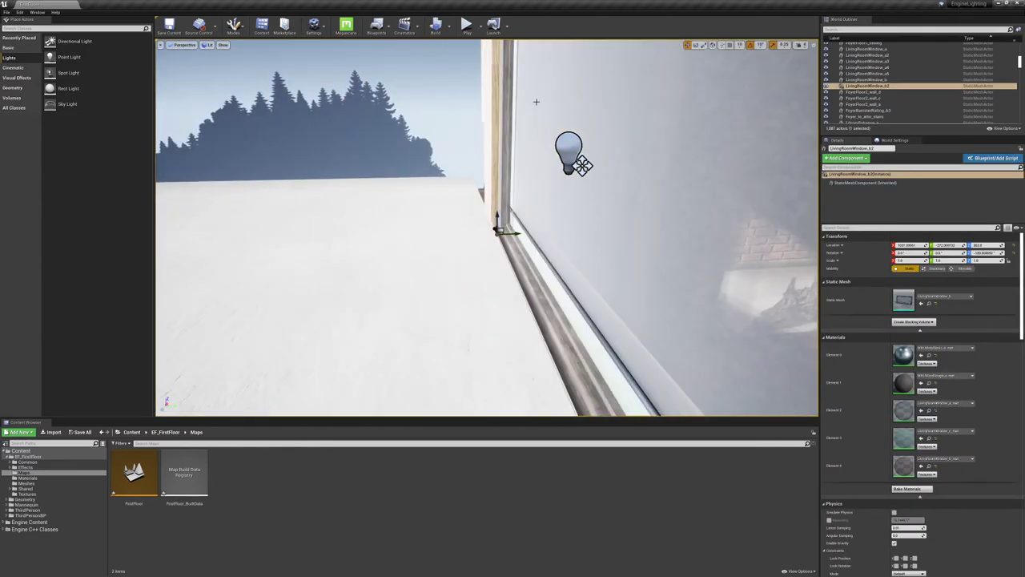
pyautogui.click(582, 165)
pyautogui.press('Delete')
pyautogui.moveTo(563, 170)
pyautogui.mouseDown(button='right')
pyautogui.moveTo(769, 193)
pyautogui.moveTo(764, 100)
pyautogui.moveTo(809, 120)
pyautogui.moveTo(560, 167)
pyautogui.mouseUp(button='right')
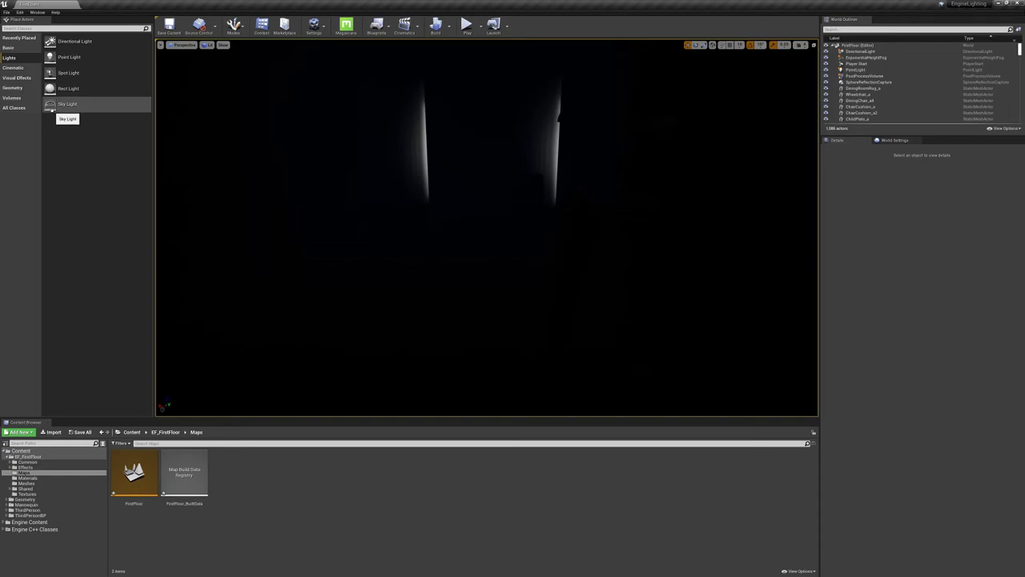
# Add a Sky Light to the dark entrance hall, check the house inside and out, and raise the light above the round rug
pyautogui.moveTo(52, 105); pyautogui.dragTo(445, 274)
pyautogui.moveTo(445, 274)
pyautogui.mouseDown(button='right')
pyautogui.moveTo(172, 274)
pyautogui.moveTo(432, 271)
pyautogui.mouseUp(button='right')
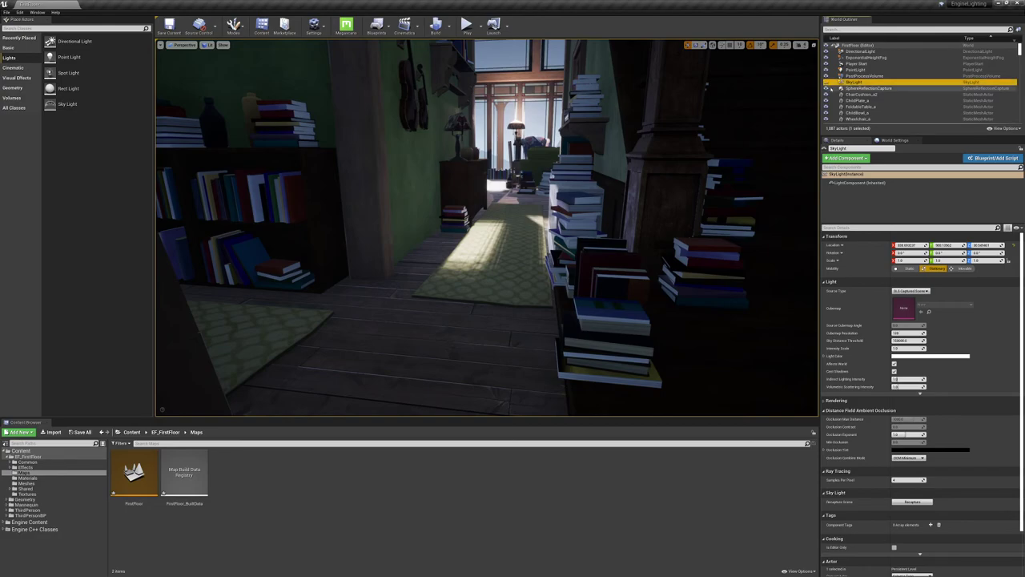
pyautogui.moveTo(487, 241)
pyautogui.mouseDown(button='right')
pyautogui.moveTo(264, 241)
pyautogui.moveTo(487, 232)
pyautogui.mouseUp(button='right')
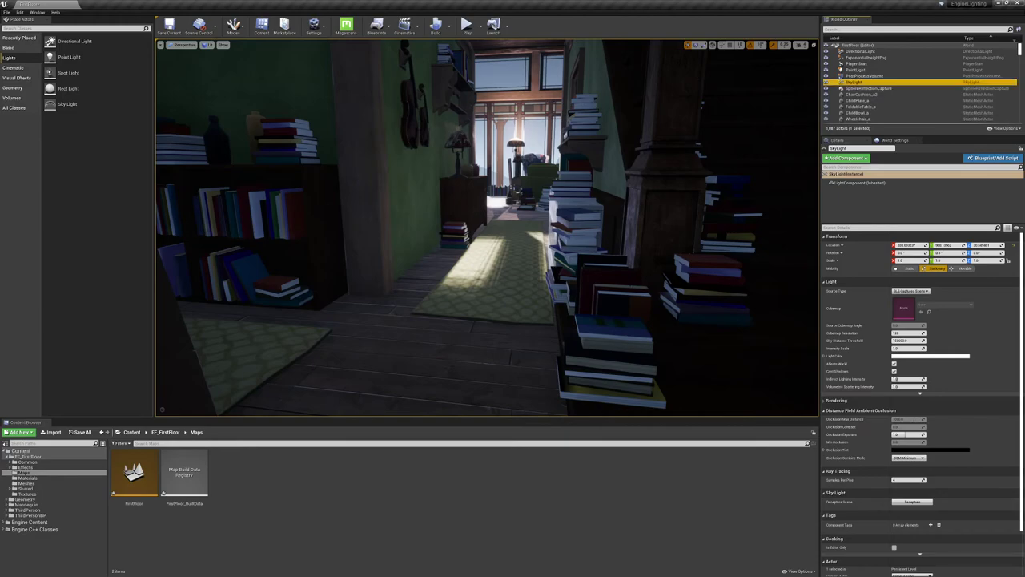
pyautogui.moveTo(487, 232); pyautogui.dragTo(465, 232, button='right')
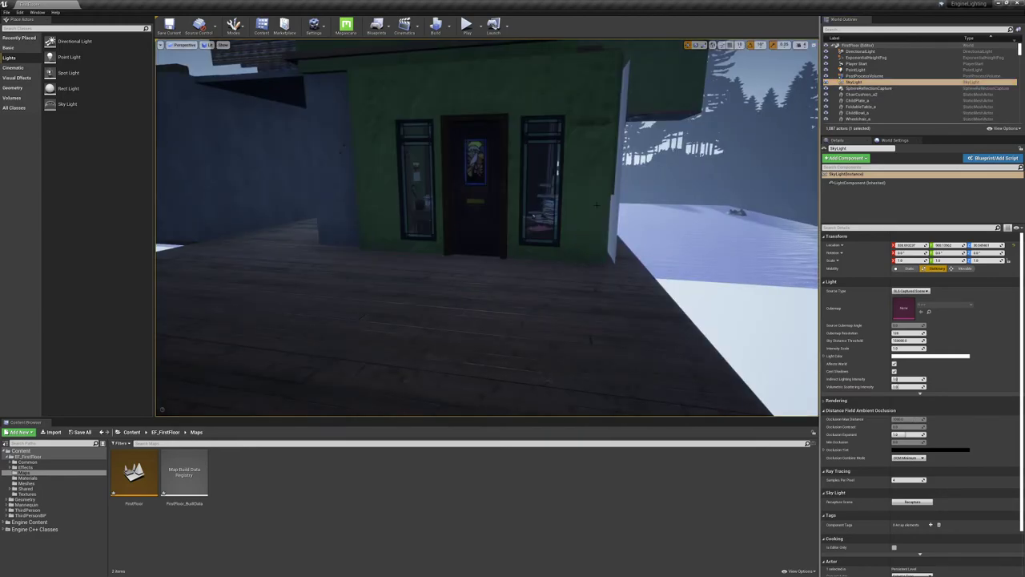
pyautogui.moveTo(533, 216)
pyautogui.mouseDown(button='right')
pyautogui.moveTo(465, 216)
pyautogui.moveTo(516, 216)
pyautogui.mouseUp(button='right')
pyautogui.moveTo(660, 237); pyautogui.dragTo(555, 317, button='right')
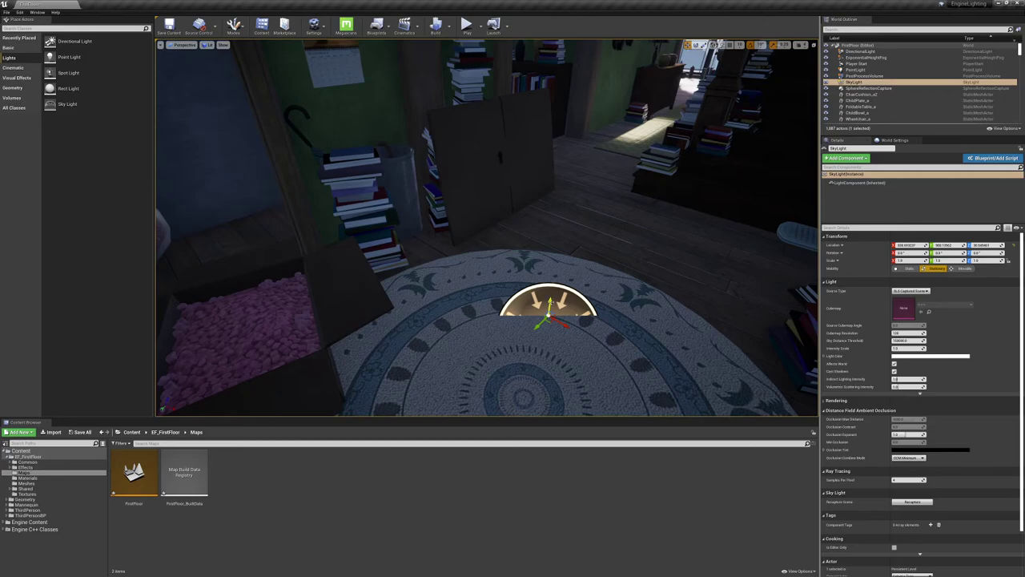
pyautogui.moveTo(549, 303); pyautogui.dragTo(558, 232)
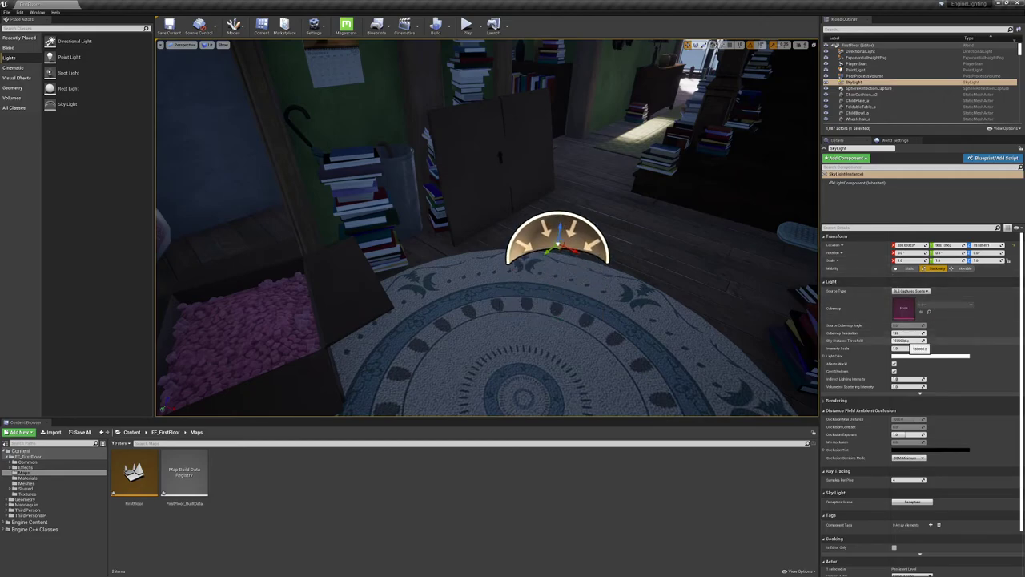
# Compare the Sky Light's intensity scale near zero and at 1, and settle on 0.5
pyautogui.moveTo(910, 347)
pyautogui.mouseDown()
pyautogui.moveTo(892, 347)
pyautogui.moveTo(949, 347)
pyautogui.moveTo(892, 347)
pyautogui.mouseUp()
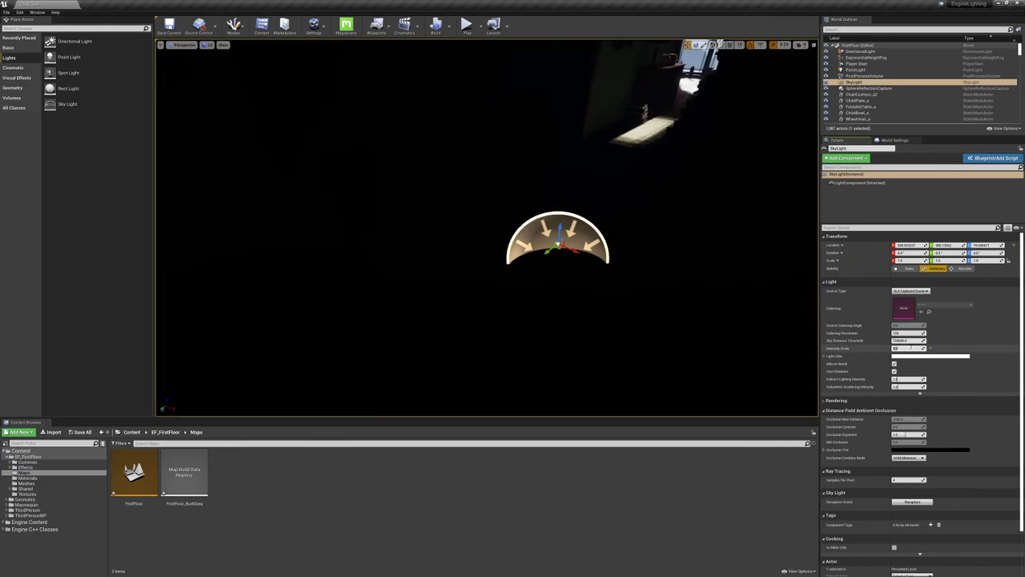
pyautogui.moveTo(497, 198); pyautogui.dragTo(599, 126, button='right')
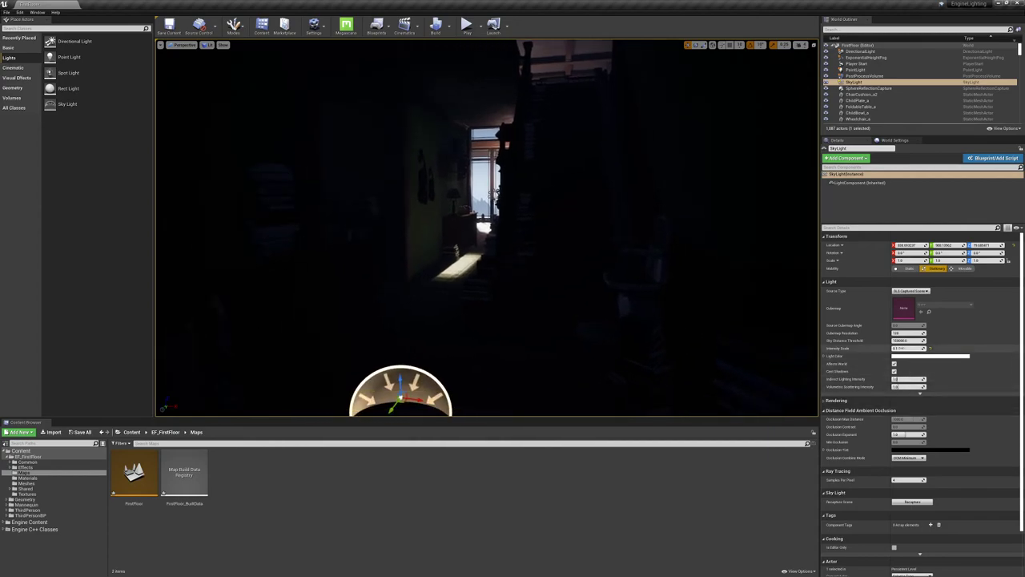
pyautogui.write('1')
pyautogui.press('Return')
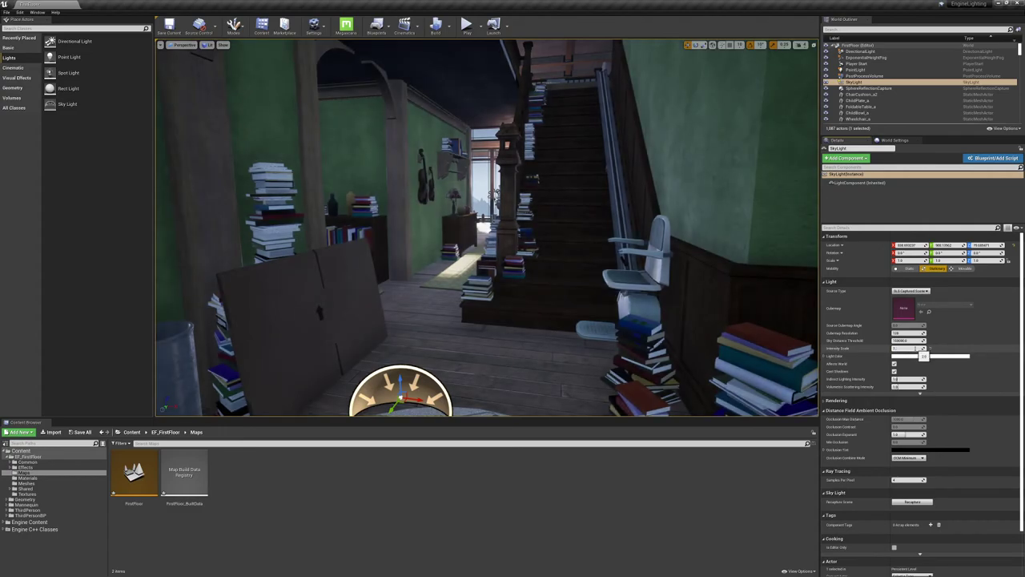
pyautogui.press('Return')
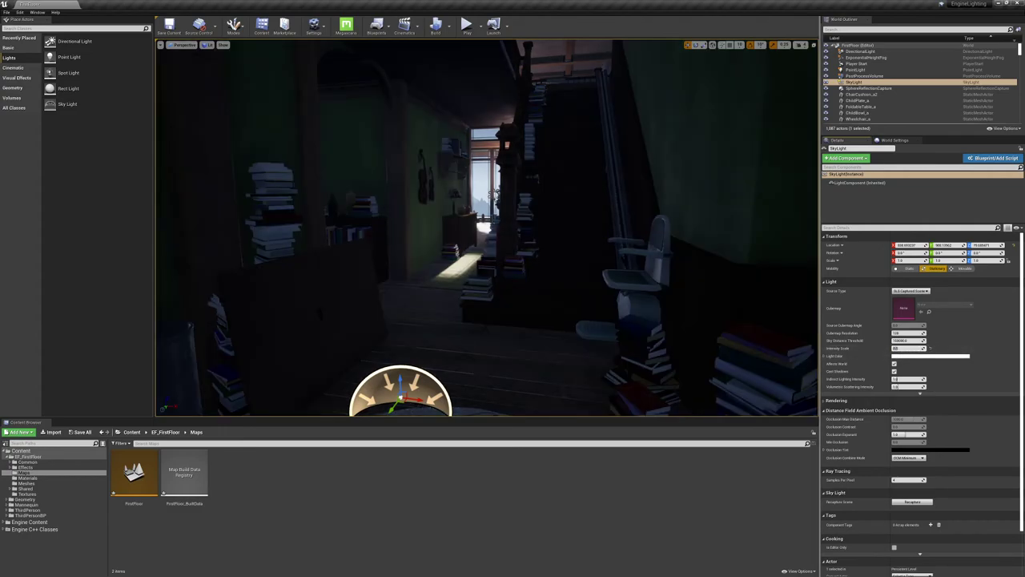
# Examine the Sky Light's ambient illumination around the entrance hall, the staircase and the front door
pyautogui.moveTo(561, 225); pyautogui.dragTo(241, 224, button='right')
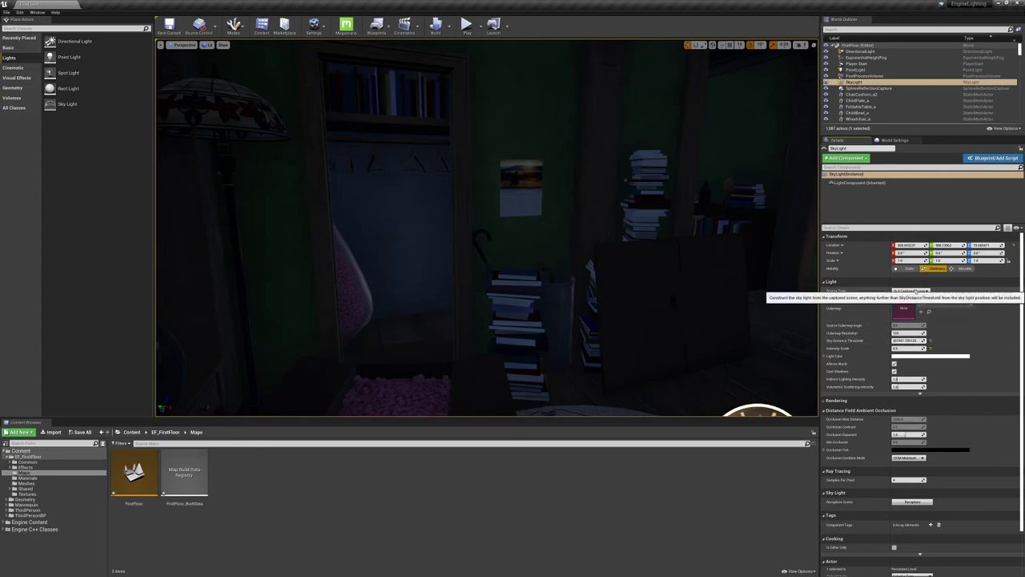
pyautogui.moveTo(486, 227); pyautogui.dragTo(693, 228, button='right')
pyautogui.press('w')
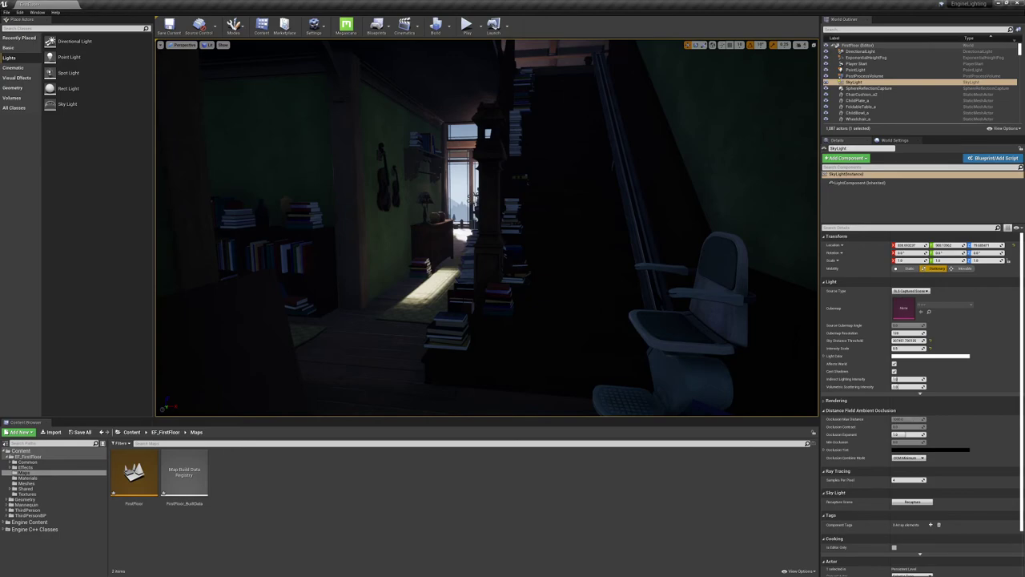
pyautogui.moveTo(487, 228); pyautogui.dragTo(573, 128, button='right')
pyautogui.moveTo(280, 215); pyautogui.dragTo(260, 221, button='right')
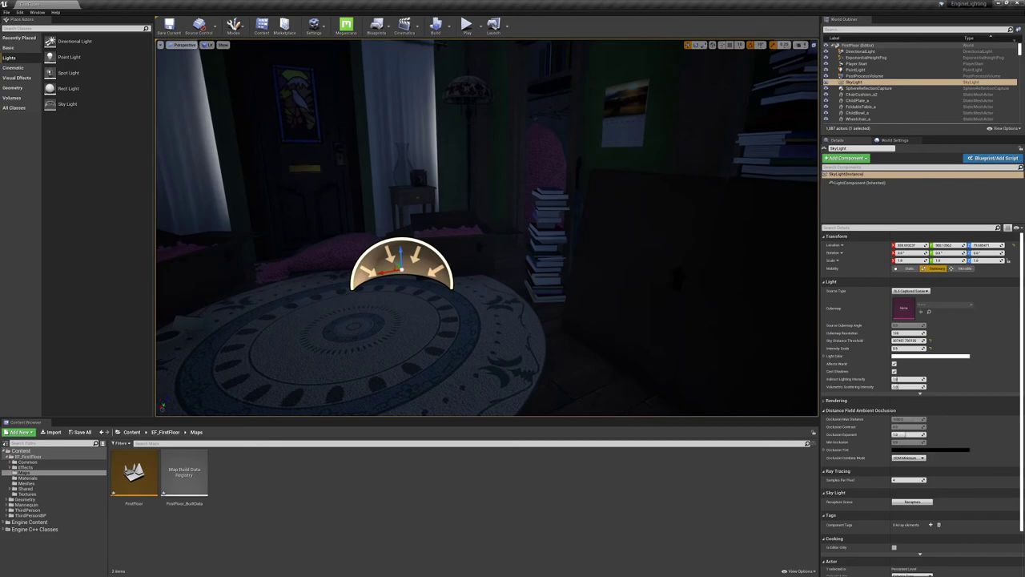
# Delete the Sky Light to compare the hall without it, and undo the deletion
pyautogui.press('Delete')
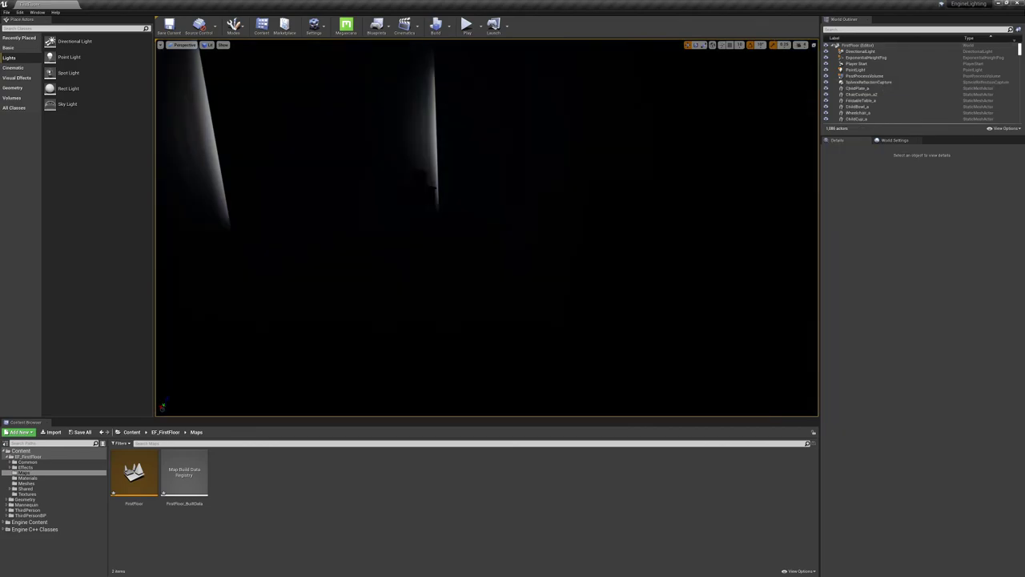
pyautogui.moveTo(486, 227); pyautogui.dragTo(553, 228, button='right')
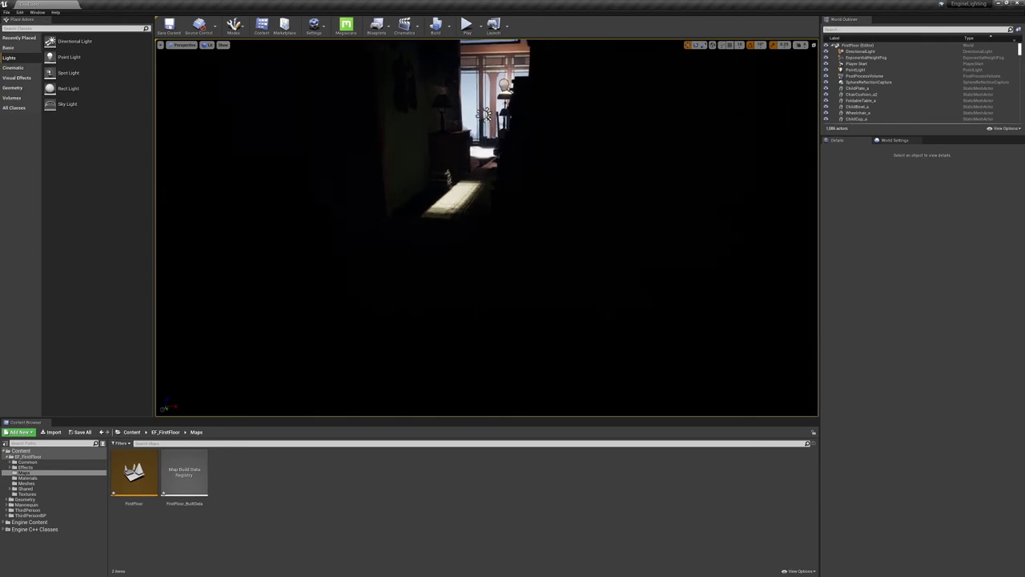
pyautogui.hotkey('ctrl', 'z')
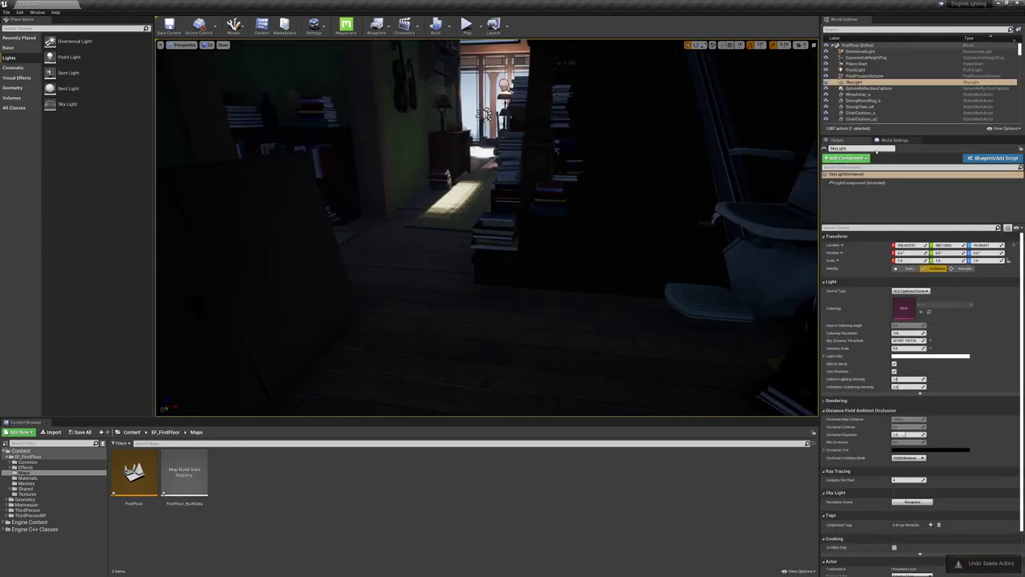
# Reset the Sky Light's sky distance threshold to its default and set its intensity scale to 0.25
pyautogui.click(859, 75)
pyautogui.click(855, 82)
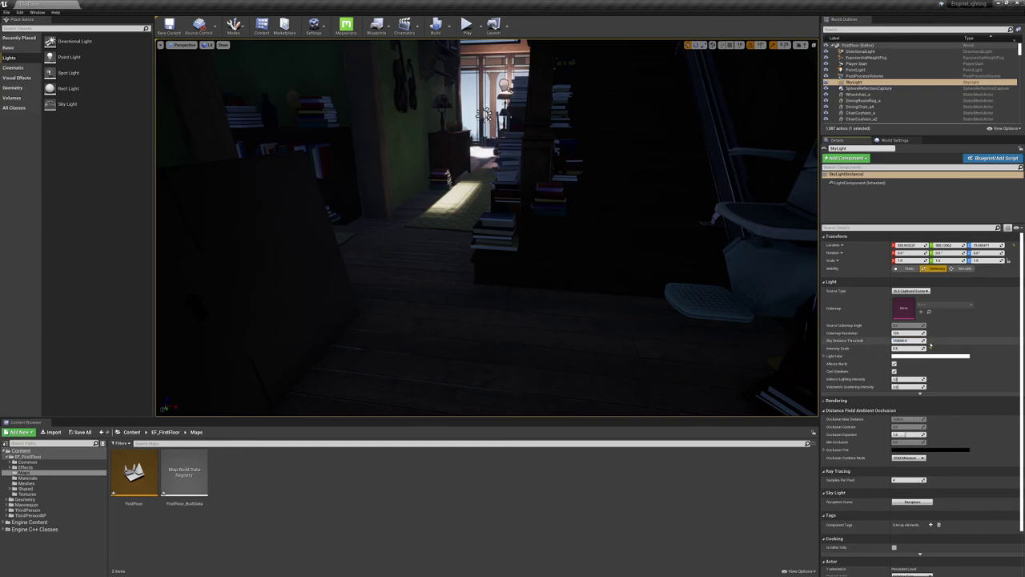
pyautogui.write('.25')
pyautogui.press('Return')
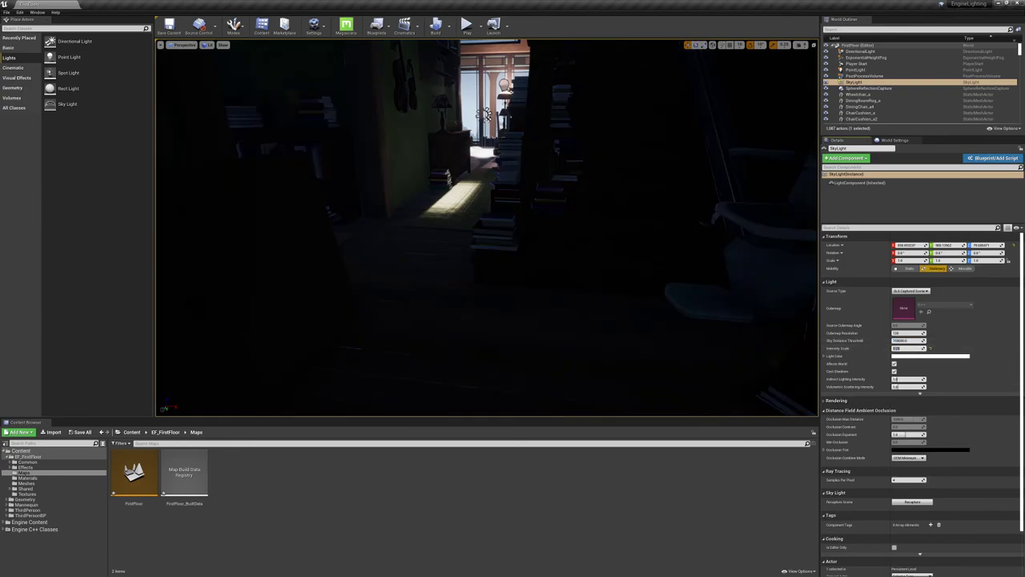
# Place a Point Light over the kitchen table and raise it to just below the ceiling beams
pyautogui.moveTo(486, 228); pyautogui.dragTo(393, 221, button='right')
pyautogui.moveTo(455, 204); pyautogui.dragTo(454, 204, button='right')
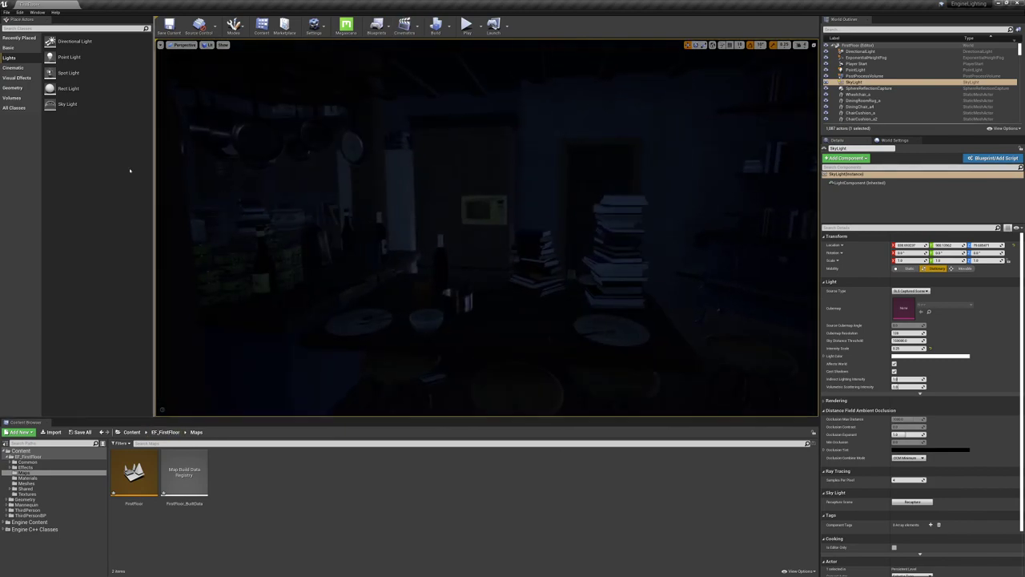
pyautogui.moveTo(66, 57); pyautogui.dragTo(503, 299)
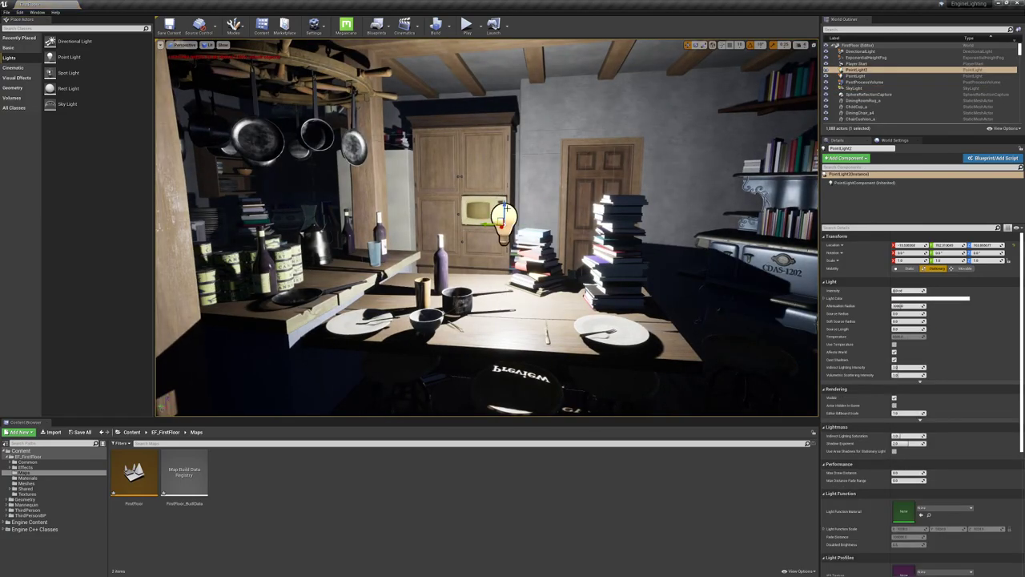
pyautogui.moveTo(507, 208); pyautogui.dragTo(503, 66)
pyautogui.moveTo(503, 65); pyautogui.dragTo(401, 66, button='right')
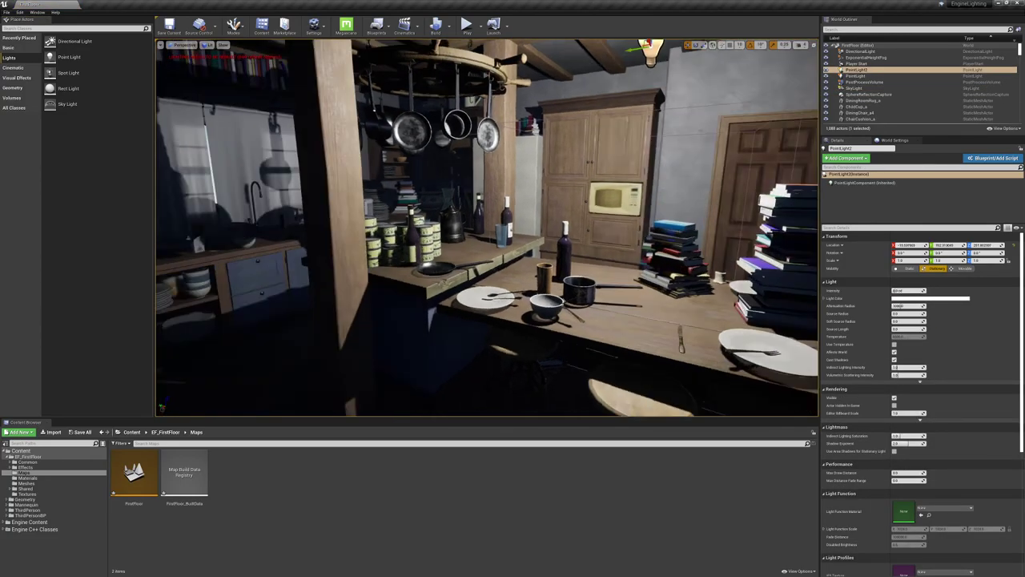
# Move the Point Light from above the kitchen table to just under the range hood over the stove, undoing an overshot move
pyautogui.moveTo(487, 228); pyautogui.dragTo(582, 96, button='right')
pyautogui.moveTo(655, 151); pyautogui.dragTo(265, 188)
pyautogui.moveTo(487, 227); pyautogui.dragTo(487, 227, button='right')
pyautogui.moveTo(567, 151); pyautogui.dragTo(388, 164)
pyautogui.moveTo(388, 165); pyautogui.dragTo(240, 166, button='right')
pyautogui.moveTo(487, 228); pyautogui.dragTo(487, 228, button='right')
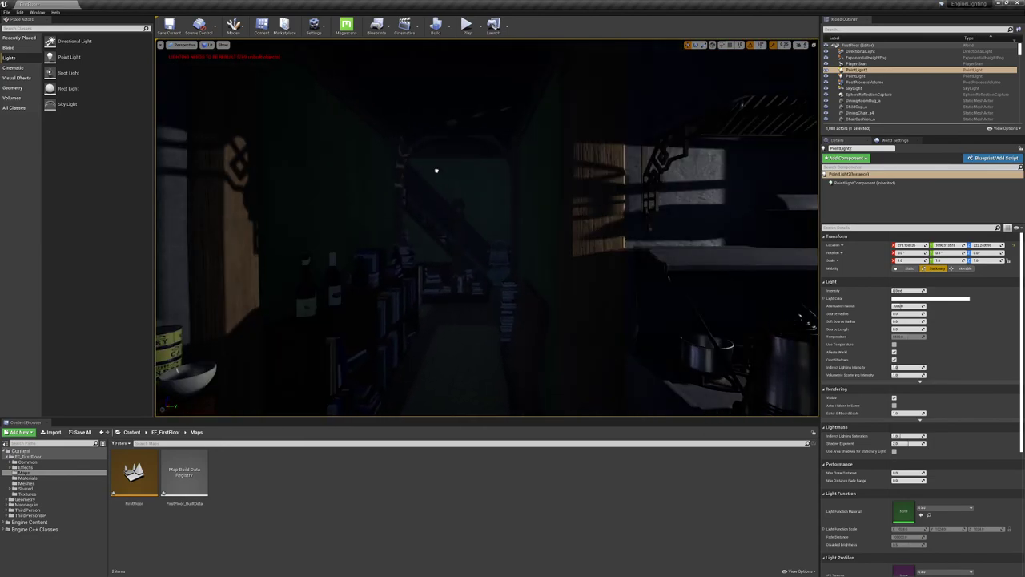
pyautogui.hotkey('ctrl', 'z')
pyautogui.moveTo(446, 171); pyautogui.dragTo(446, 171, button='right')
pyautogui.moveTo(477, 128); pyautogui.dragTo(560, 95)
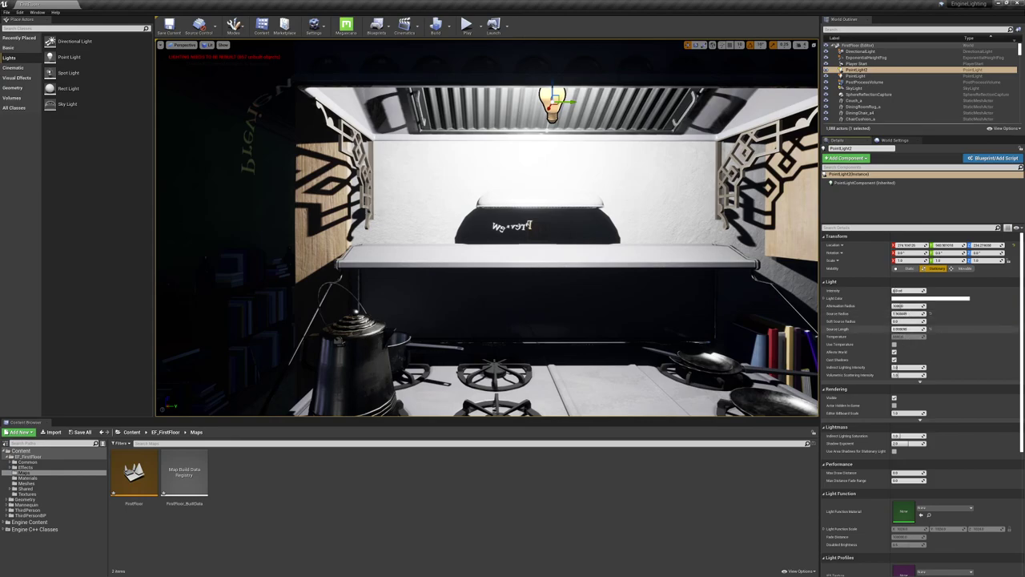
# Stretch the Point Light's source length into a long tube and rotate it horizontally along the range hood
pyautogui.moveTo(907, 328); pyautogui.dragTo(937, 328)
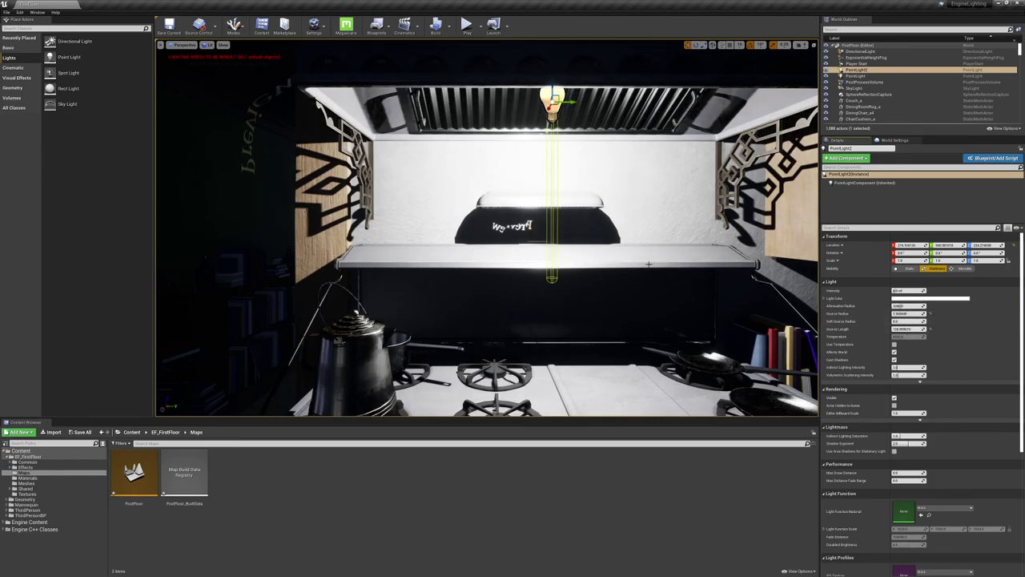
pyautogui.moveTo(545, 128); pyautogui.dragTo(507, 120)
pyautogui.moveTo(545, 128); pyautogui.dragTo(583, 140, button='right')
# Set the Point Light's mobility to Movable and shift it higher inside the range hood
pyautogui.click(962, 268)
pyautogui.press('w')
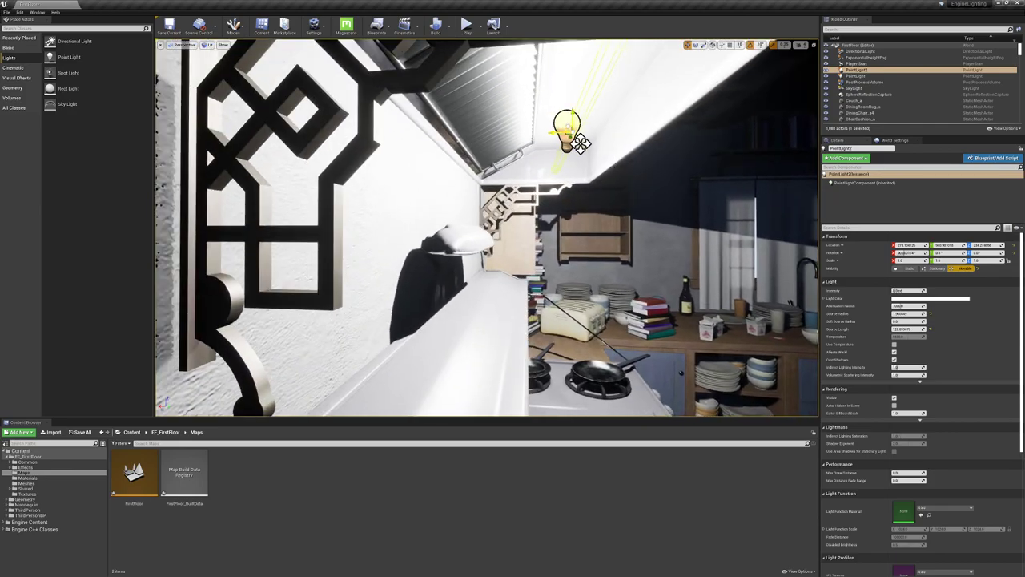
pyautogui.moveTo(580, 143); pyautogui.dragTo(610, 110)
# Examine how the tube-shaped Point Light illuminates the stove, counter and floor, from across the kitchen and from the adjoining room
pyautogui.moveTo(609, 142); pyautogui.dragTo(328, 196, button='right')
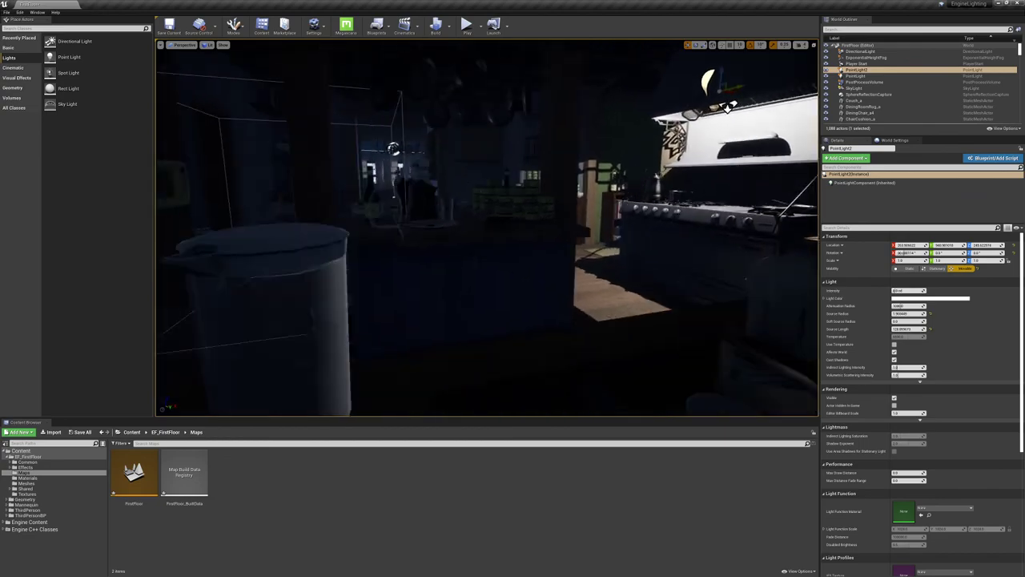
pyautogui.moveTo(288, 240); pyautogui.dragTo(677, 150, button='right')
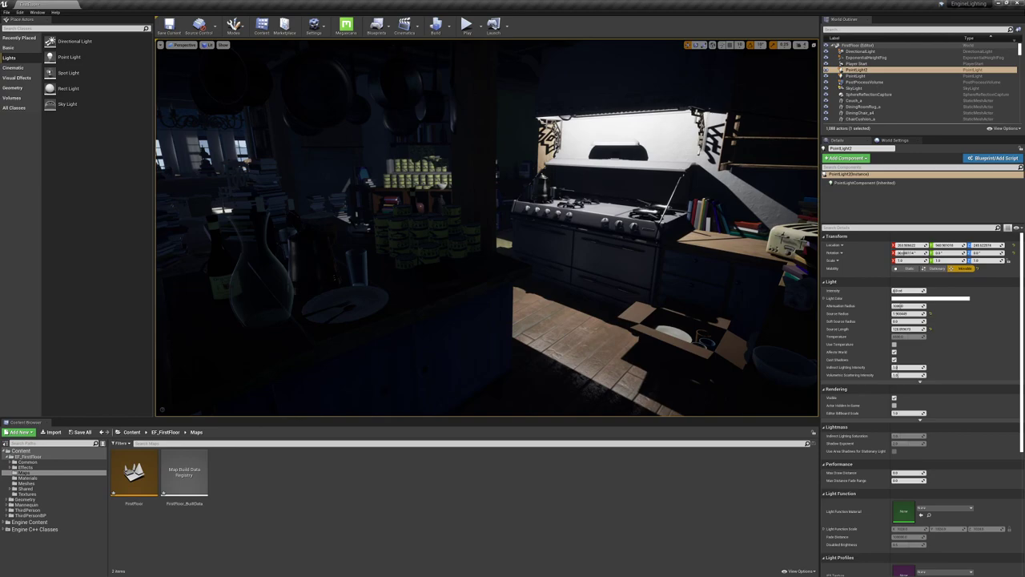
pyautogui.moveTo(678, 150); pyautogui.dragTo(640, 158, button='right')
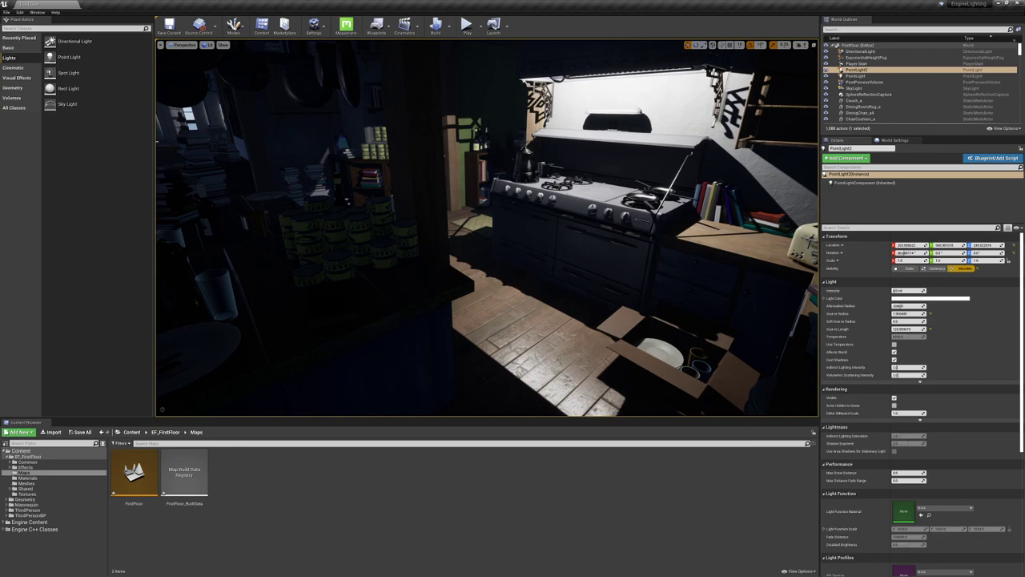
pyautogui.moveTo(486, 227); pyautogui.dragTo(472, 193, button='right')
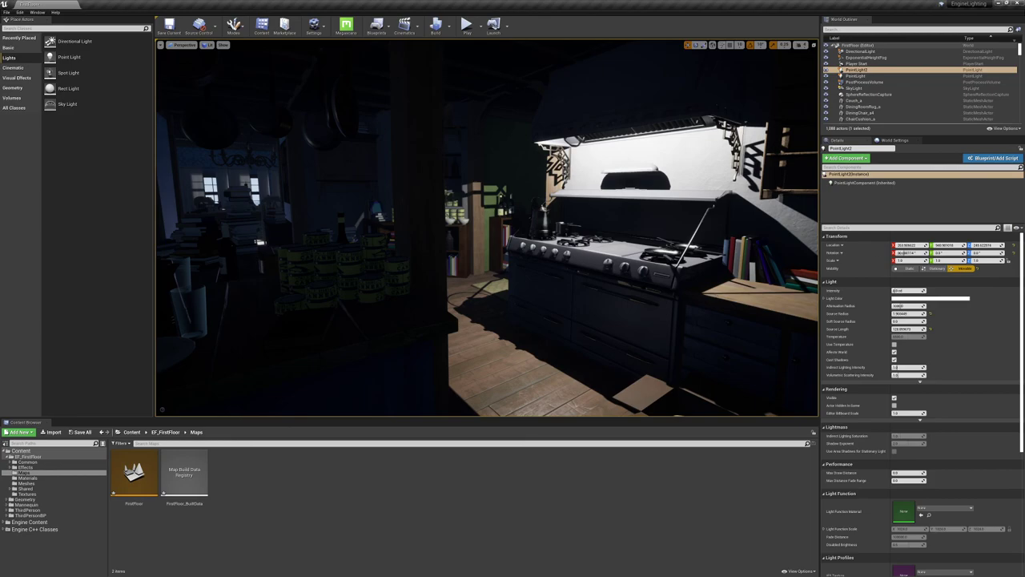
pyautogui.moveTo(486, 227); pyautogui.dragTo(352, 220, button='right')
pyautogui.press('w')
pyautogui.press('w')
pyautogui.moveTo(469, 224); pyautogui.dragTo(568, 224, button='right')
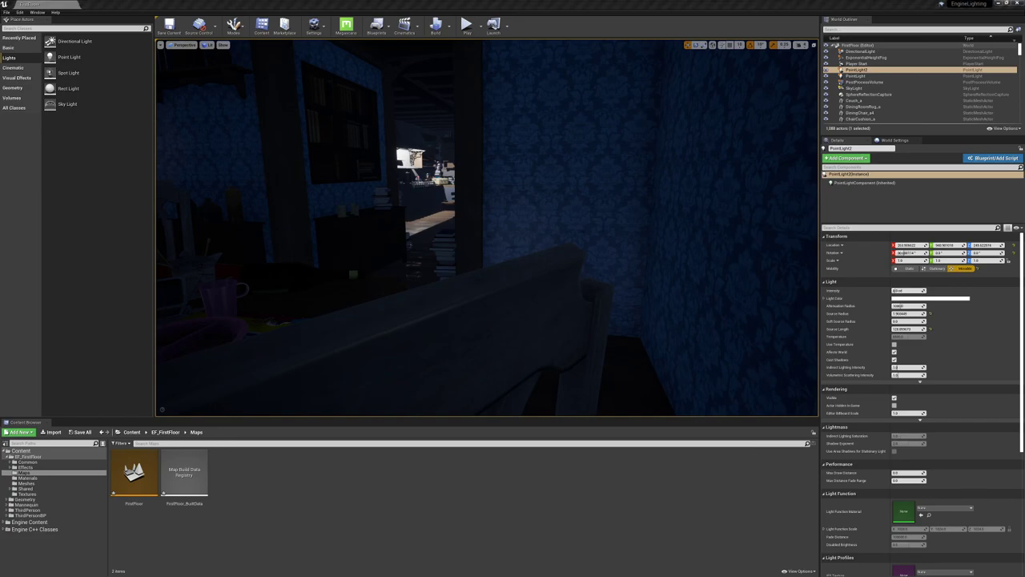
pyautogui.moveTo(487, 228)
pyautogui.mouseDown(button='right')
pyautogui.moveTo(416, 228)
pyautogui.moveTo(483, 228)
pyautogui.mouseUp(button='right')
pyautogui.press('w')
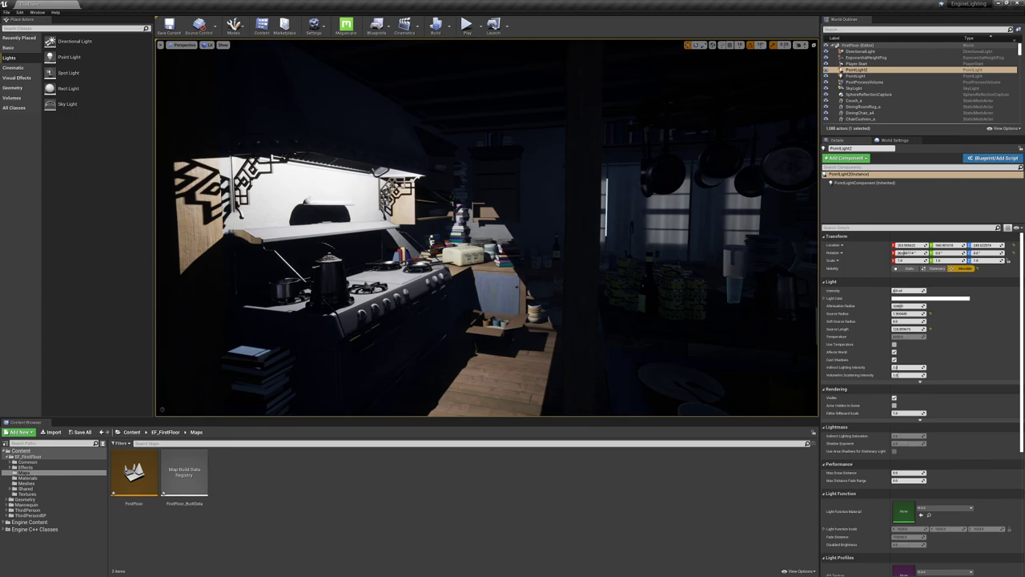